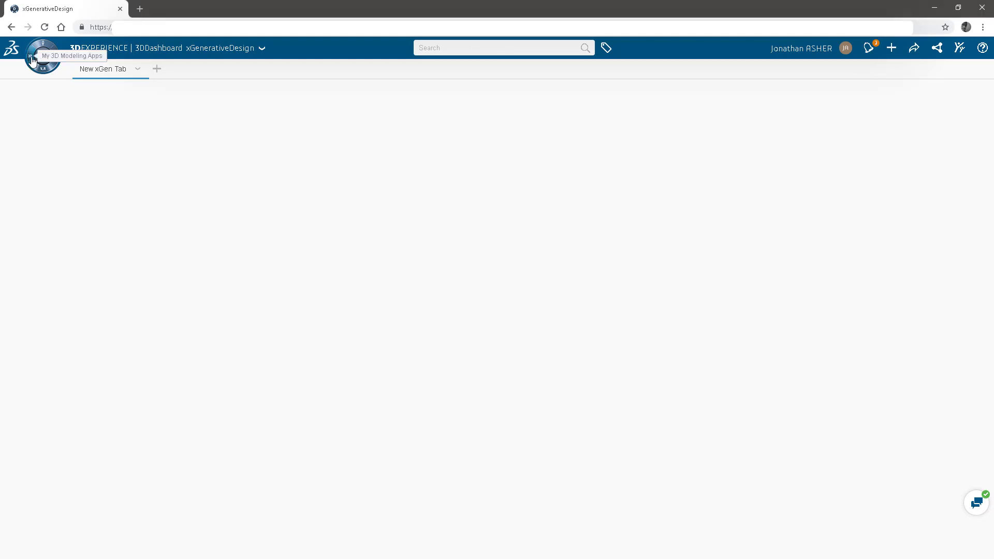
Step: Add the xGenerative Design app to the New xGen Tab and enlarge its widget to about two thirds of the dashboard width
{"action": "left_click", "coordinate": [34, 70]}
{"action": "scroll", "coordinate": [119, 243], "scroll_direction": "down", "scroll_amount": 3}
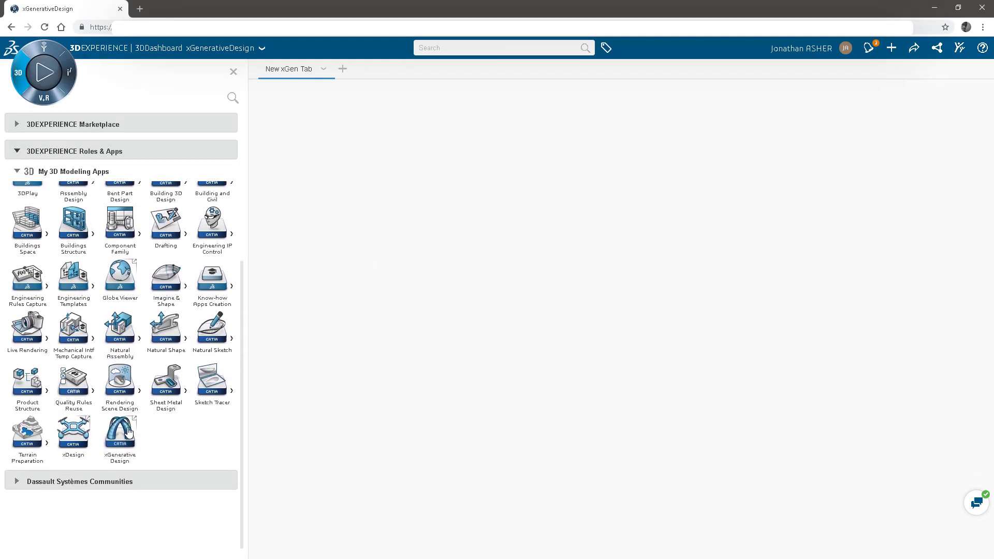
{"action": "left_click_drag", "start_coordinate": [128, 432], "coordinate": [317, 197]}
{"action": "left_click", "coordinate": [234, 72]}
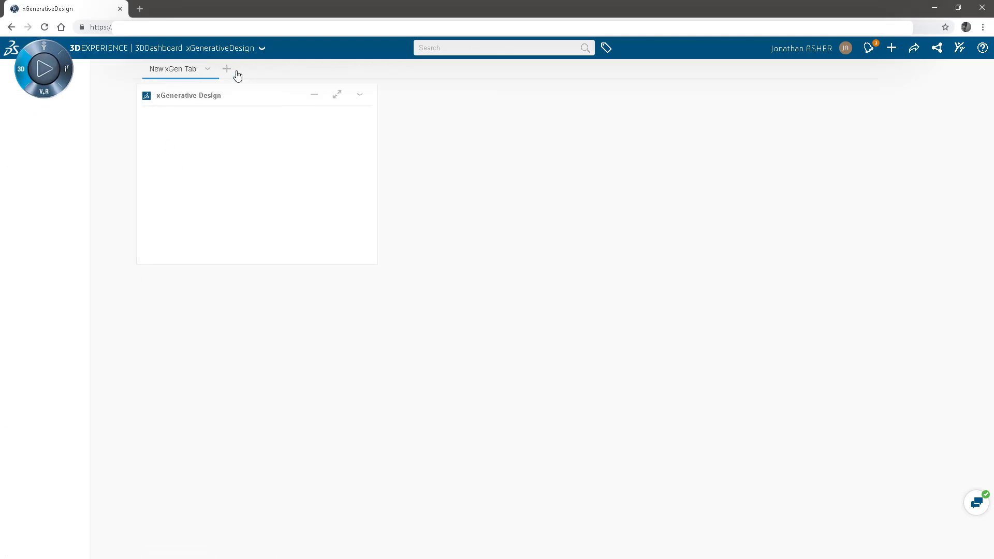
{"action": "left_click_drag", "start_coordinate": [321, 264], "coordinate": [654, 485]}
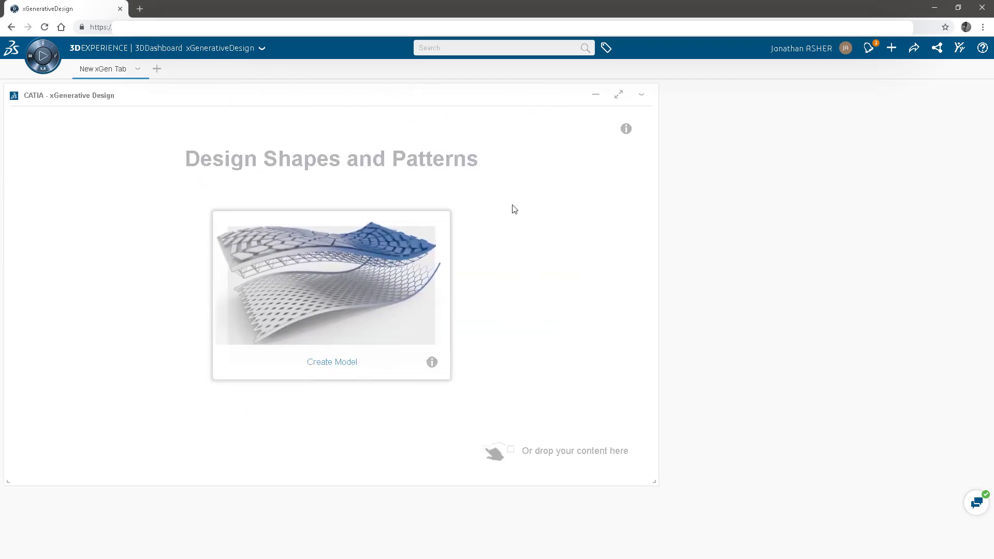
Step: Search for "site" and add the results as a 3DSearch widget beside the modeling widget, made taller to show more results
{"action": "left_click", "coordinate": [489, 46]}
{"action": "left_click", "coordinate": [479, 66]}
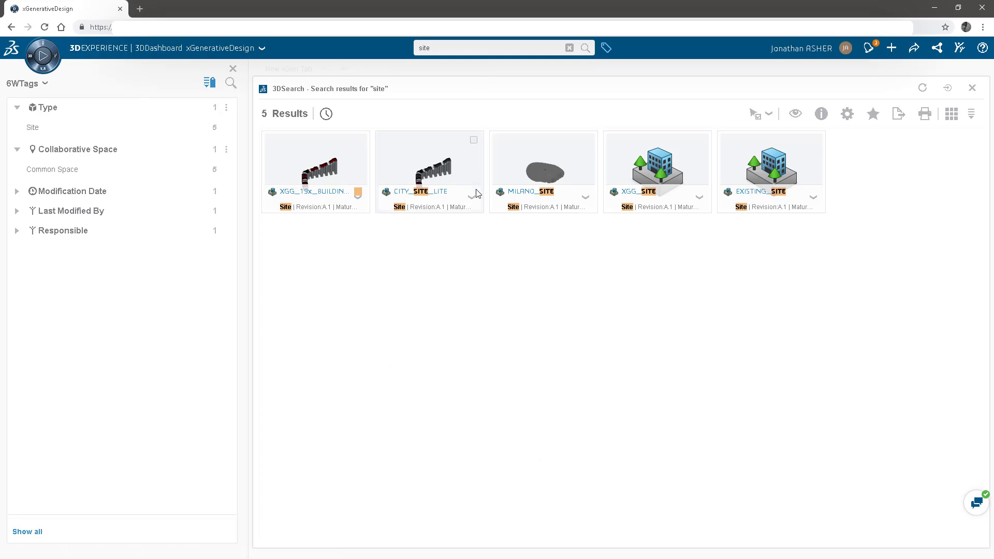
{"action": "left_click", "coordinate": [948, 87]}
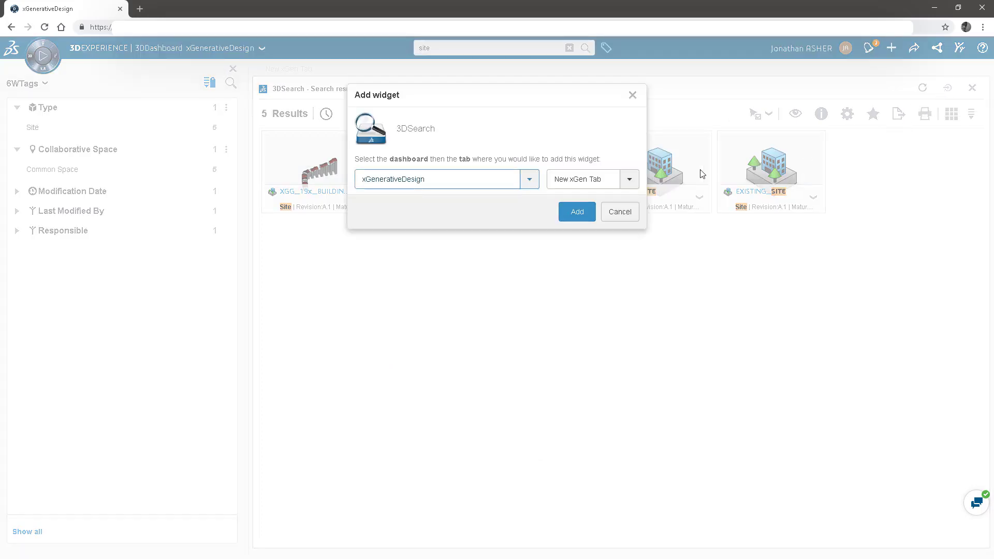
{"action": "left_click", "coordinate": [575, 211]}
{"action": "left_click_drag", "start_coordinate": [164, 98], "coordinate": [834, 98]}
{"action": "left_click_drag", "start_coordinate": [737, 262], "coordinate": [739, 391]}
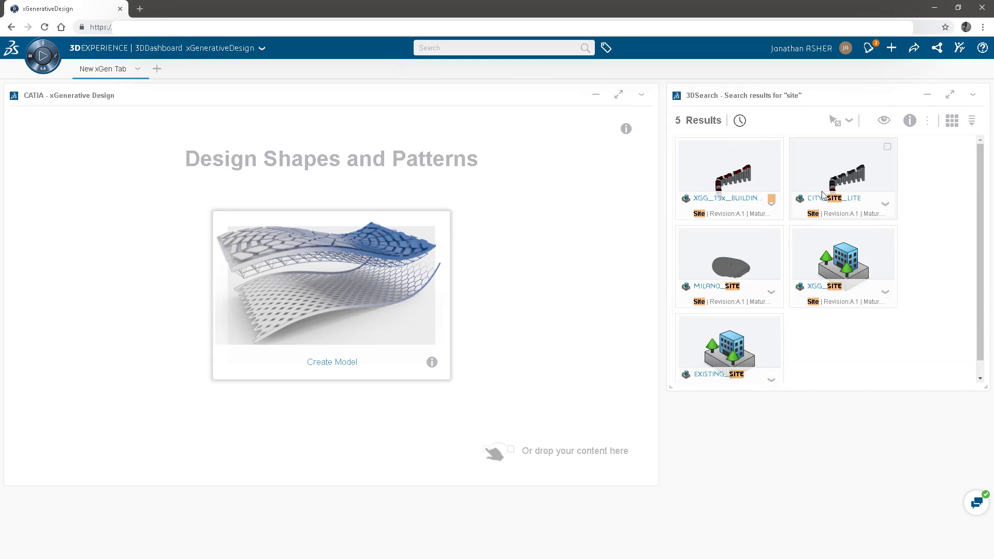
Step: Load CITY_SITE_LITE from the search results into the xGenerative Design widget and review its structure tree
{"action": "left_click_drag", "start_coordinate": [822, 195], "coordinate": [430, 256]}
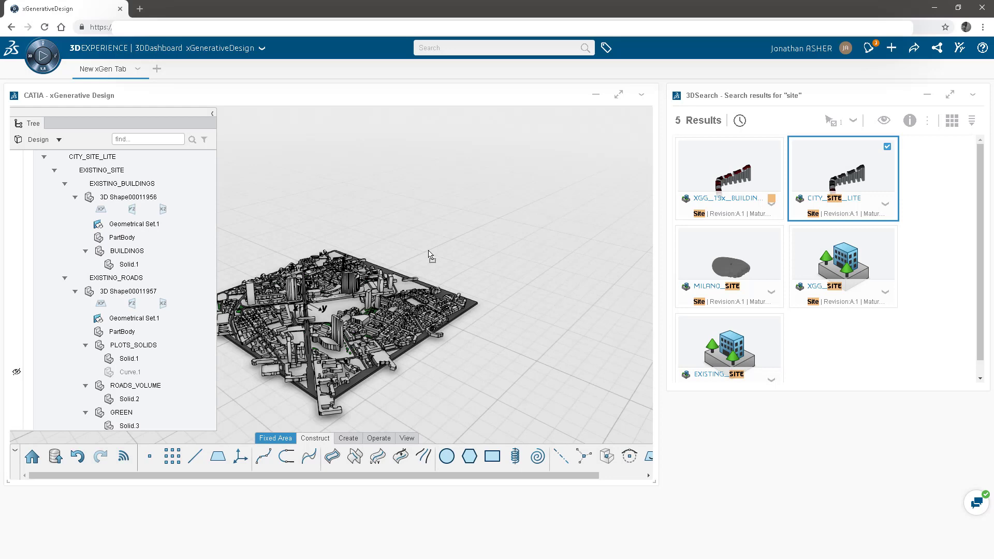
{"action": "scroll", "coordinate": [127, 281], "scroll_direction": "down", "scroll_amount": 3}
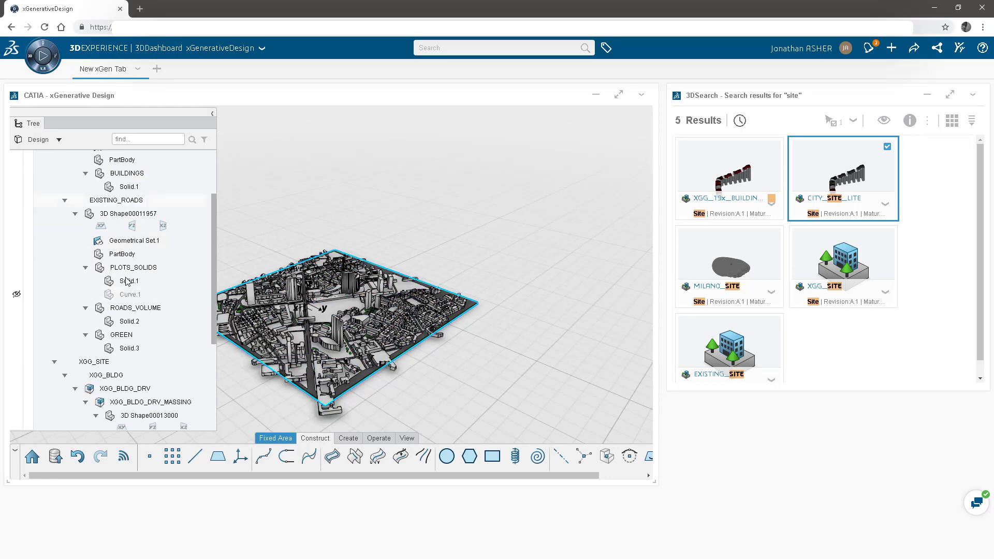
{"action": "scroll", "coordinate": [127, 281], "scroll_direction": "down", "scroll_amount": 5}
{"action": "scroll", "coordinate": [75, 203], "scroll_direction": "up", "scroll_amount": 8}
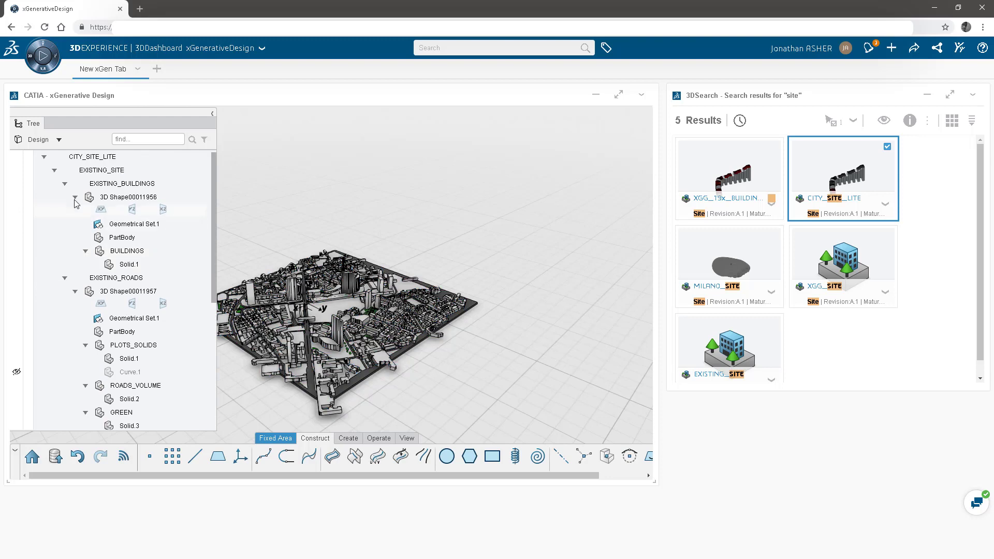
Step: Collapse EXISTING_SITE, make the 3D shape under XGG_BLDG_DRV_MASSING active, and maximize the modeling widget
{"action": "left_click", "coordinate": [54, 169]}
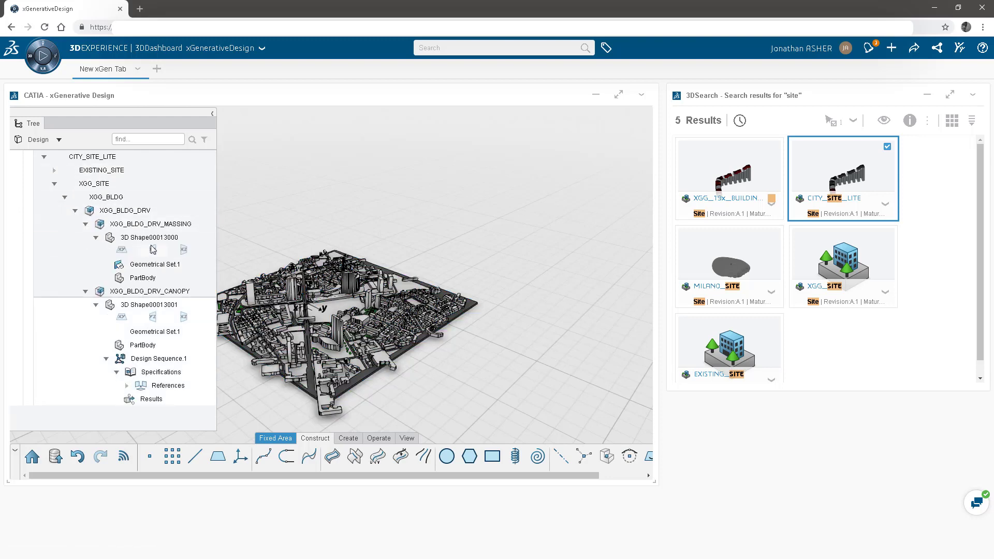
{"action": "left_click", "coordinate": [206, 239]}
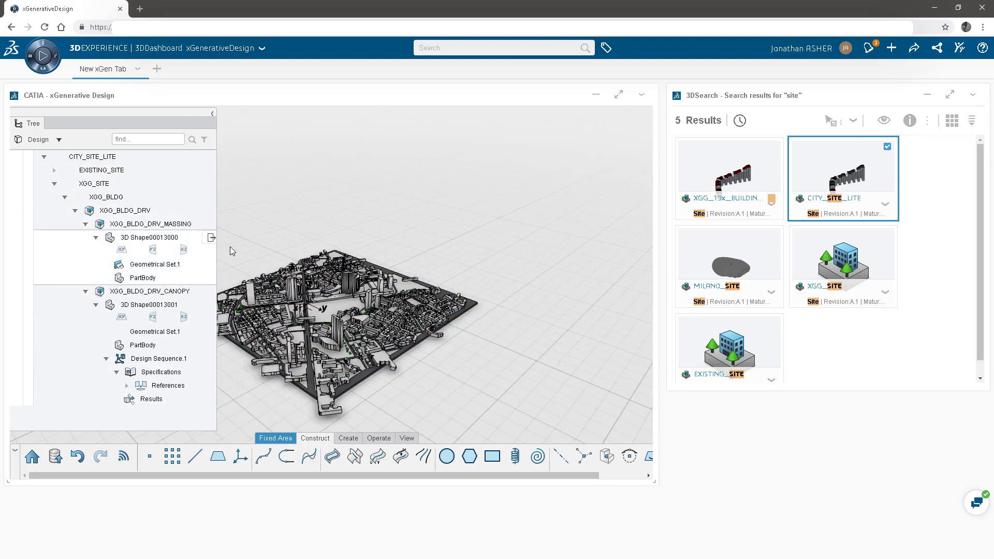
{"action": "middle_click_drag", "start_coordinate": [245, 288], "coordinate": [514, 357]}
{"action": "middle_click_drag", "start_coordinate": [310, 267], "coordinate": [493, 357]}
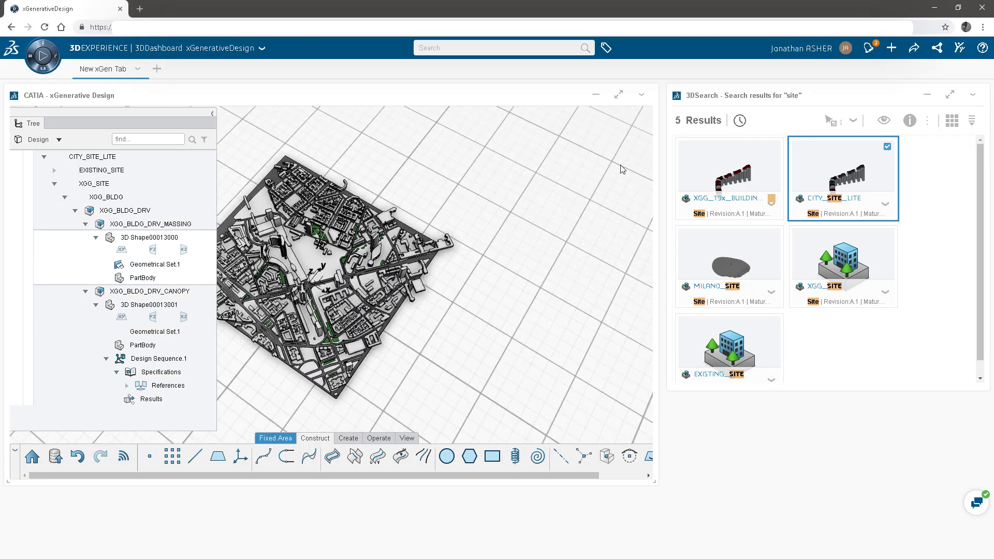
{"action": "left_click", "coordinate": [619, 95]}
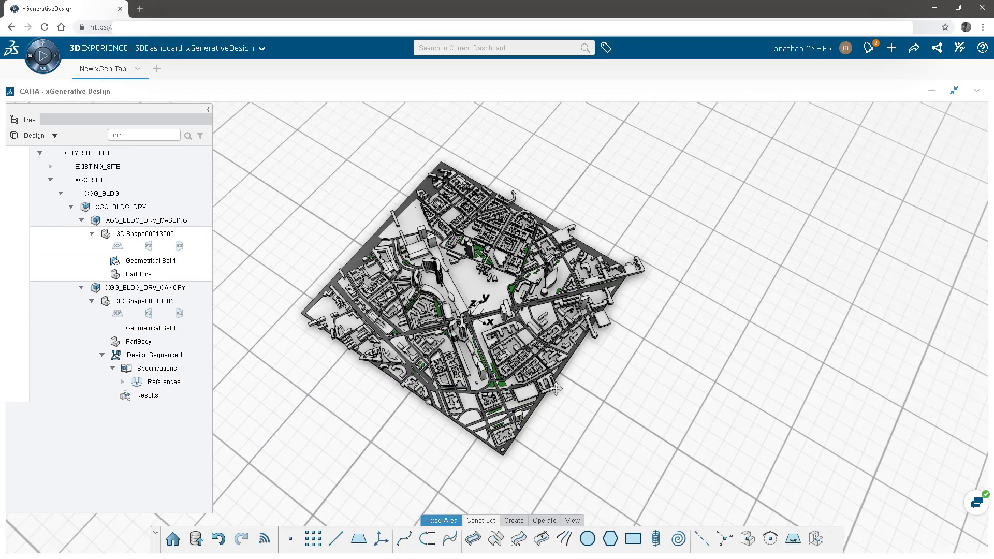
Step: Create a coordinate point on the empty plot near the origin, at about x -3078 mm, y 60962 mm and z 0 mm
{"action": "middle_click_drag", "start_coordinate": [556, 389], "coordinate": [474, 434]}
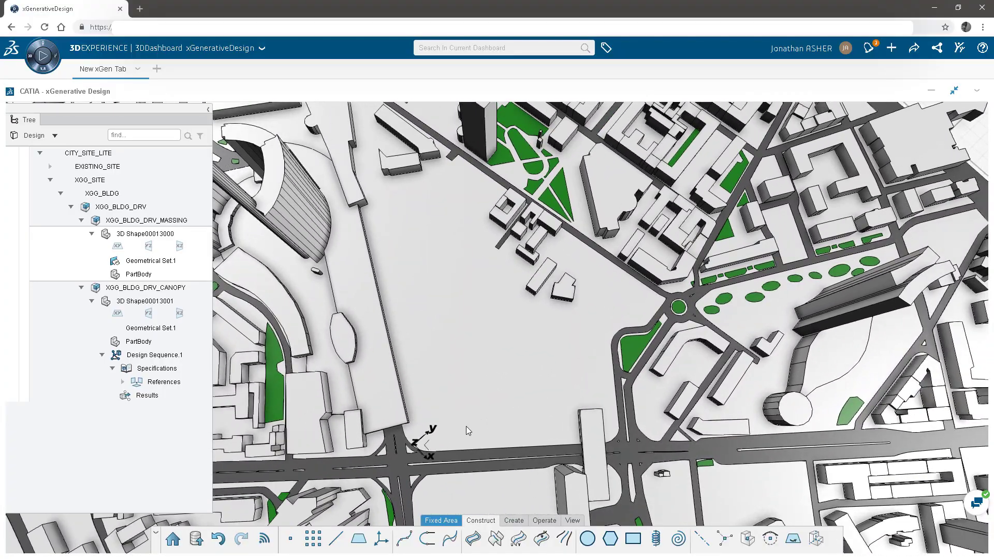
{"action": "left_click", "coordinate": [290, 539]}
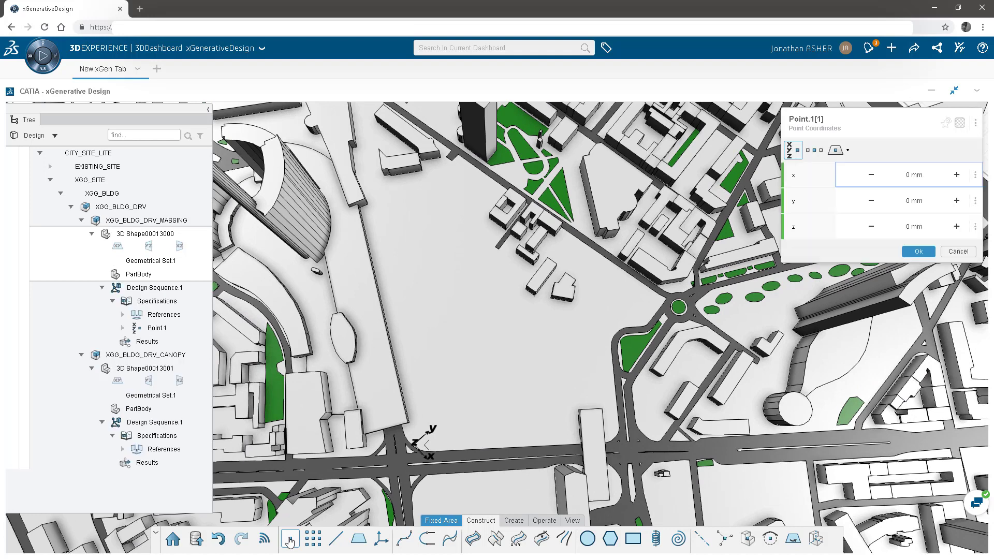
{"action": "left_click_drag", "start_coordinate": [414, 464], "coordinate": [461, 412]}
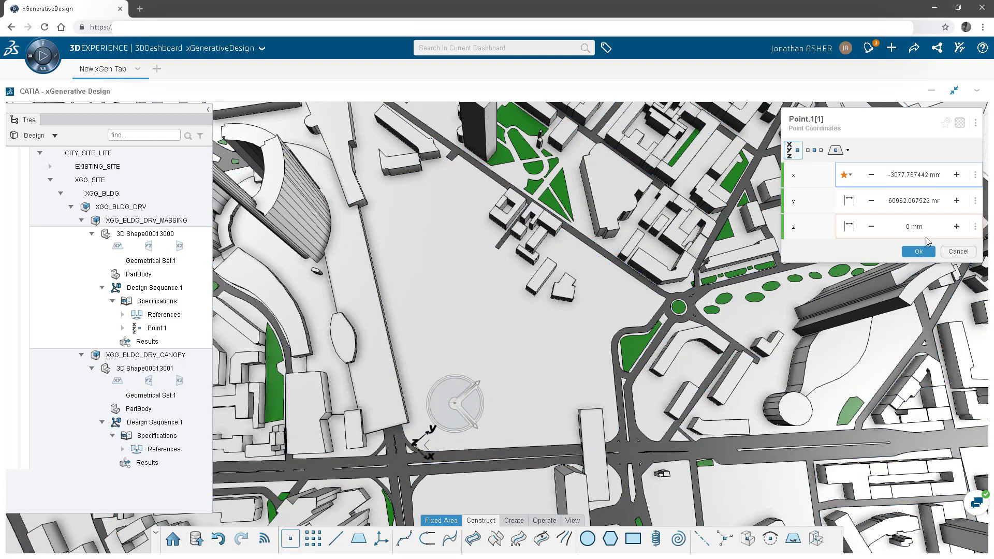
{"action": "left_click", "coordinate": [919, 252]}
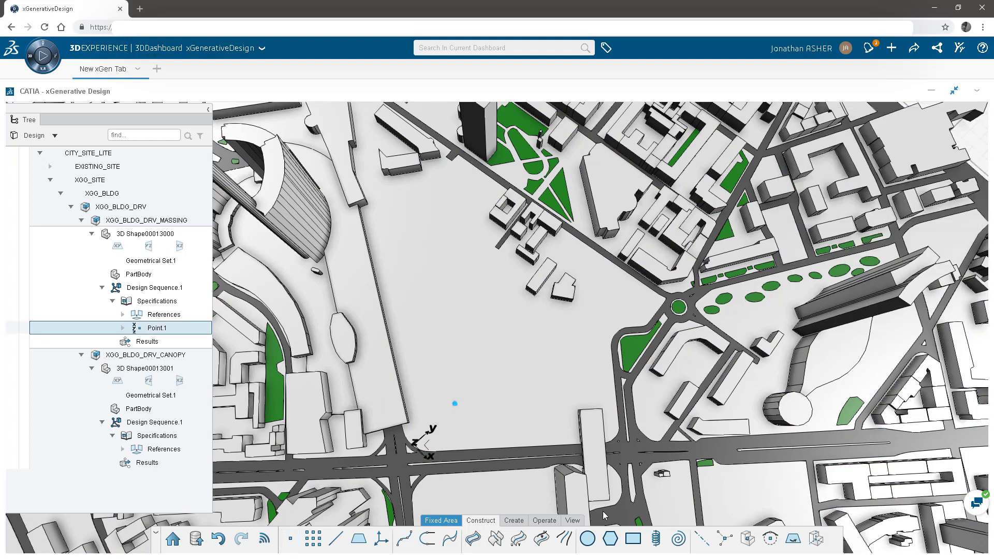
Step: Create a 360-degree circle centered on the new point, using the xy reference plane as its support
{"action": "left_click", "coordinate": [589, 539]}
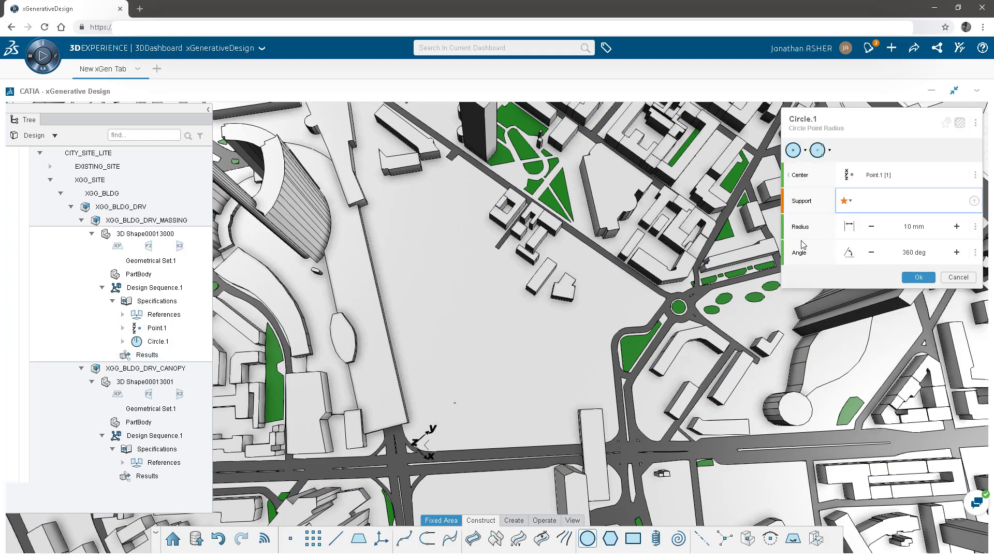
{"action": "left_click", "coordinate": [850, 201]}
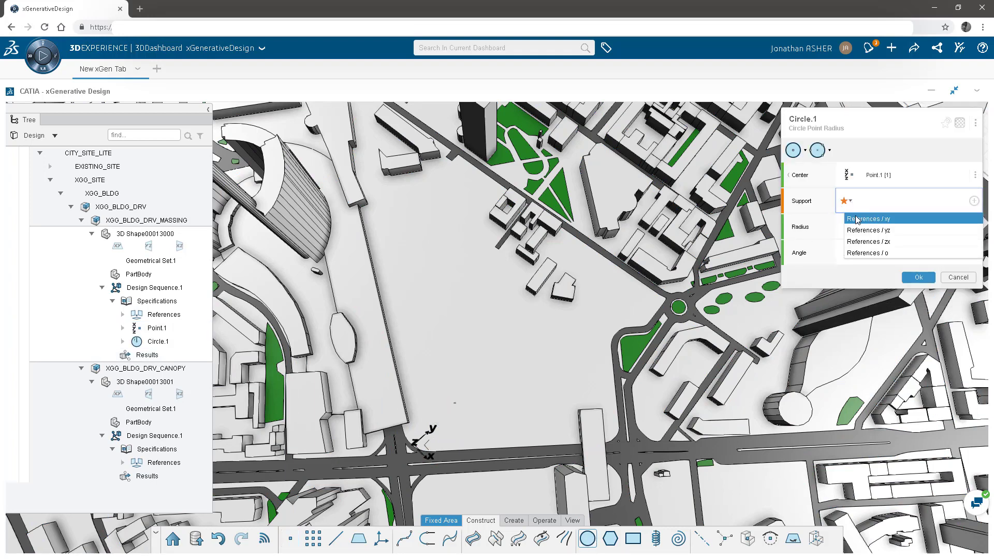
{"action": "left_click", "coordinate": [860, 219]}
Step: Drive the circle's radius with a slider parameter ranging from 10 to 50000, set to about three quarters of its range
{"action": "left_click", "coordinate": [975, 230]}
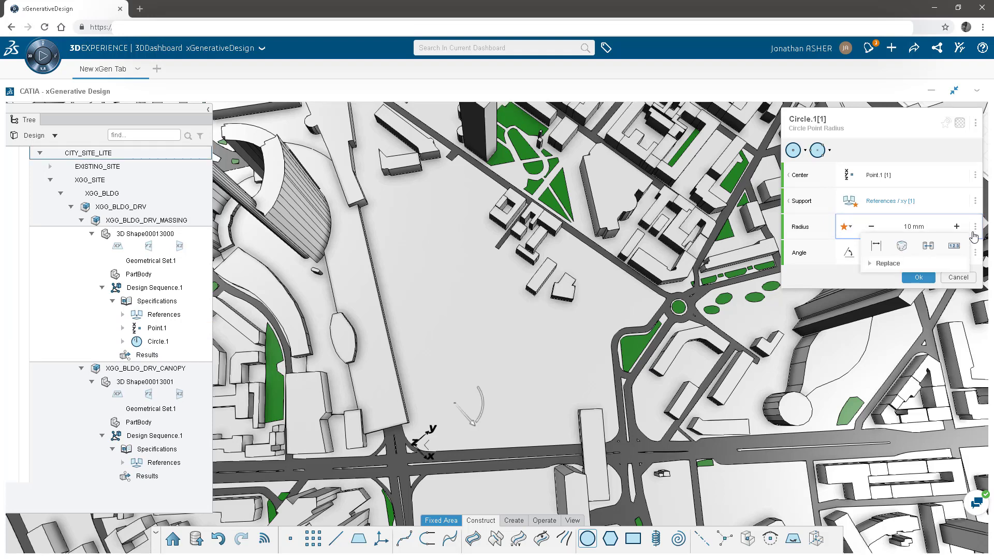
{"action": "left_click", "coordinate": [876, 246]}
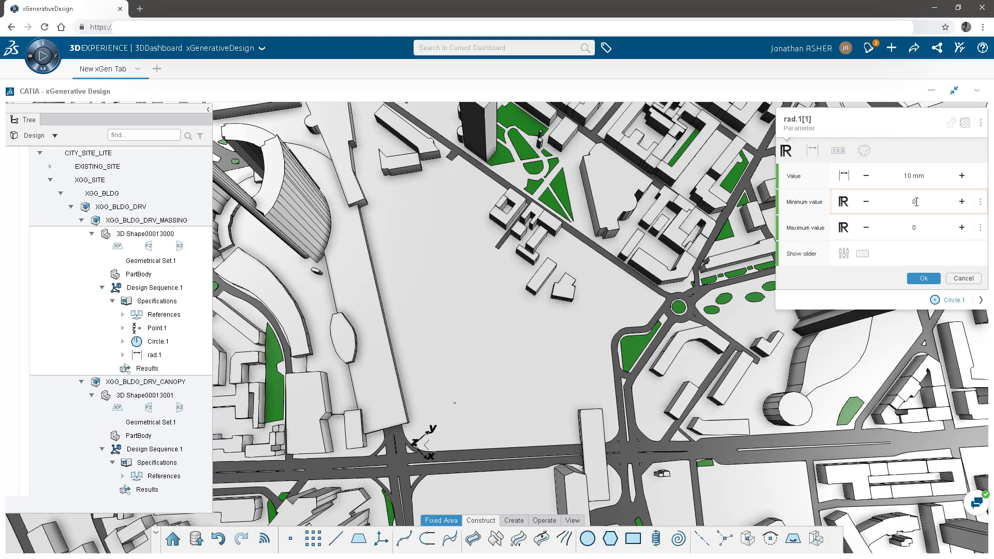
{"action": "left_click", "coordinate": [915, 202]}
{"action": "left_click", "coordinate": [921, 228]}
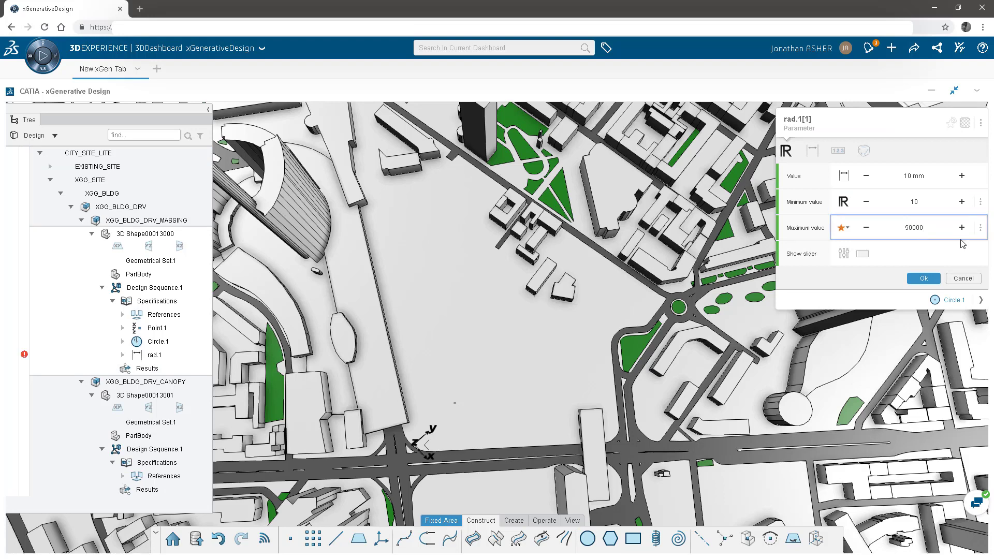
{"action": "left_click", "coordinate": [895, 259]}
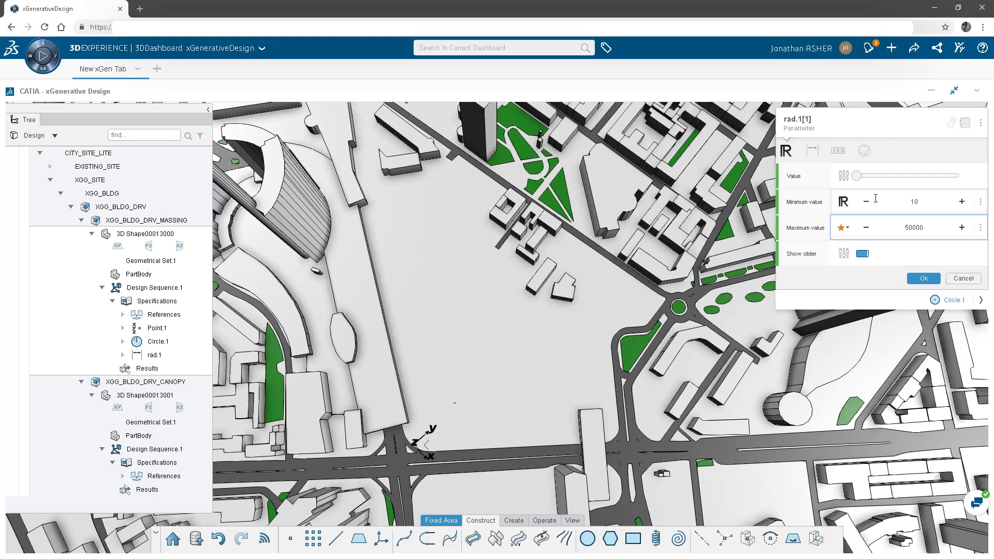
{"action": "left_click_drag", "start_coordinate": [860, 176], "coordinate": [935, 177]}
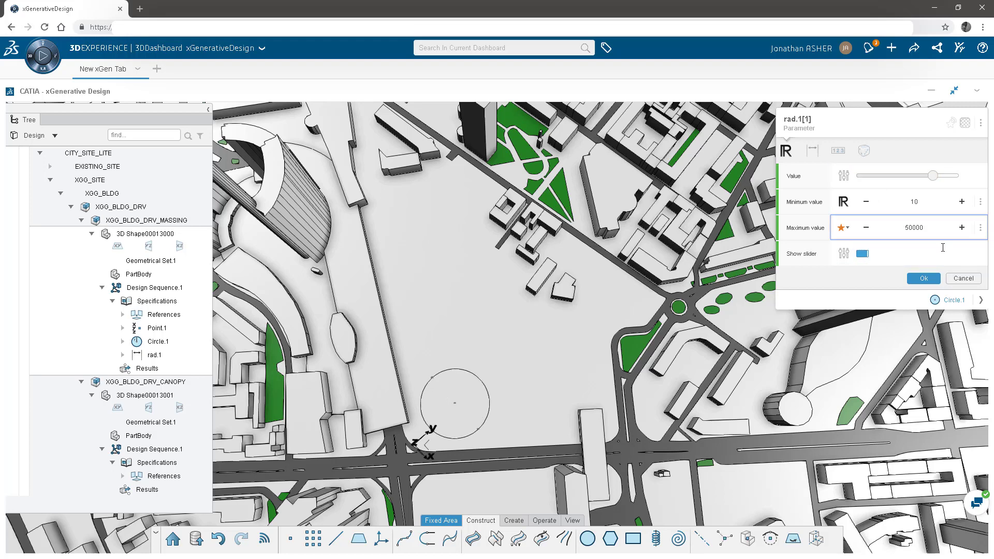
{"action": "left_click", "coordinate": [923, 278]}
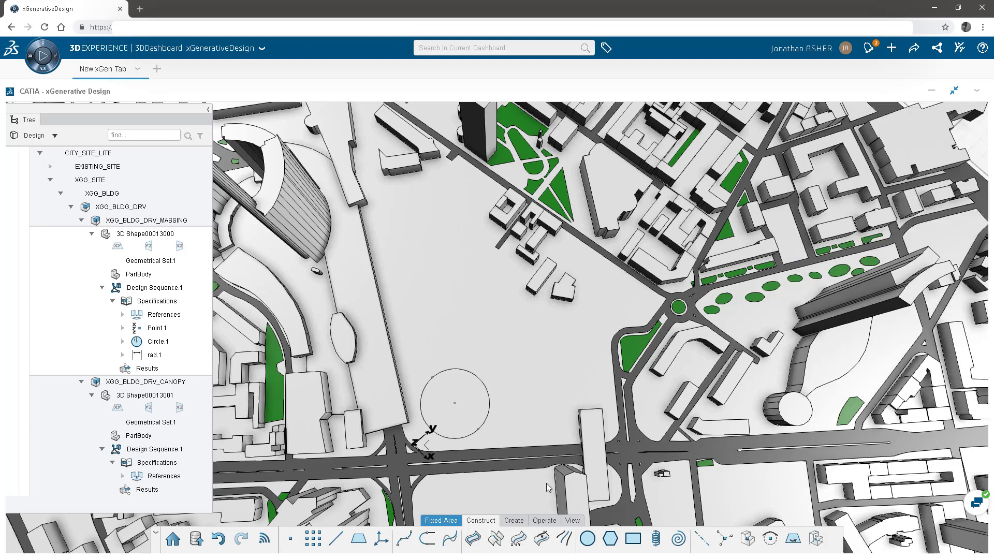
Step: Create a point on the circle's side facing the main road, at a distance of about 211904 mm along the curve
{"action": "left_click", "coordinate": [290, 539]}
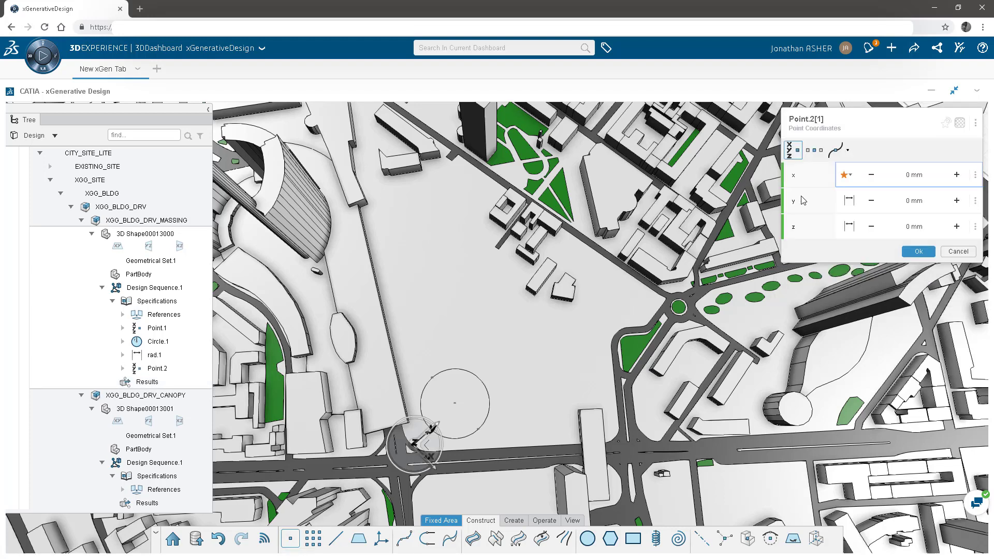
{"action": "left_click", "coordinate": [835, 153]}
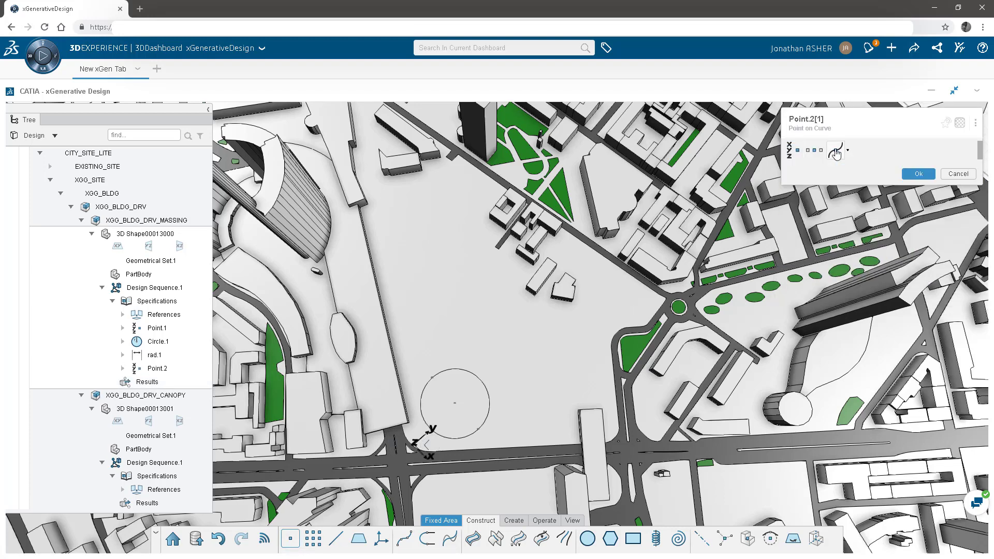
{"action": "left_click", "coordinate": [458, 439]}
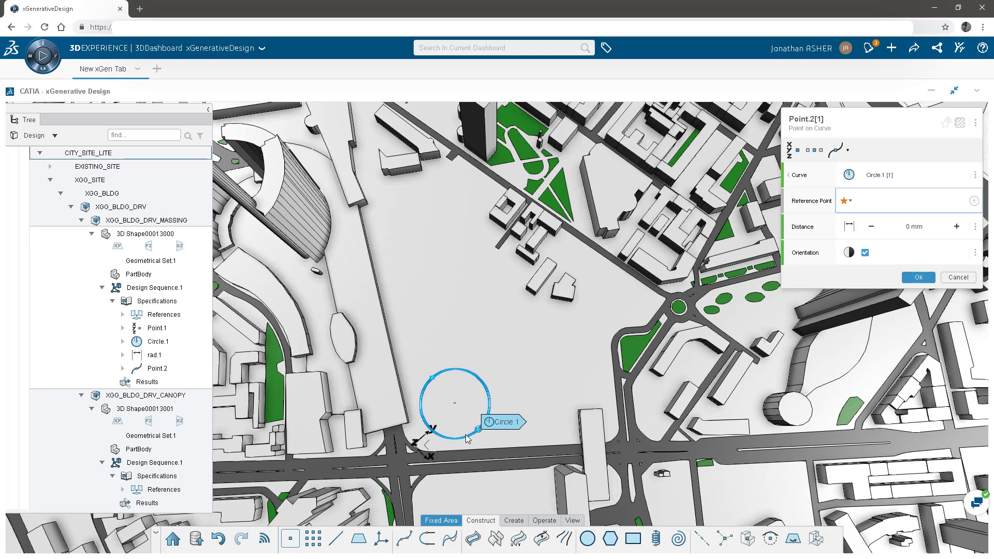
{"action": "left_click_drag", "start_coordinate": [478, 429], "coordinate": [459, 440]}
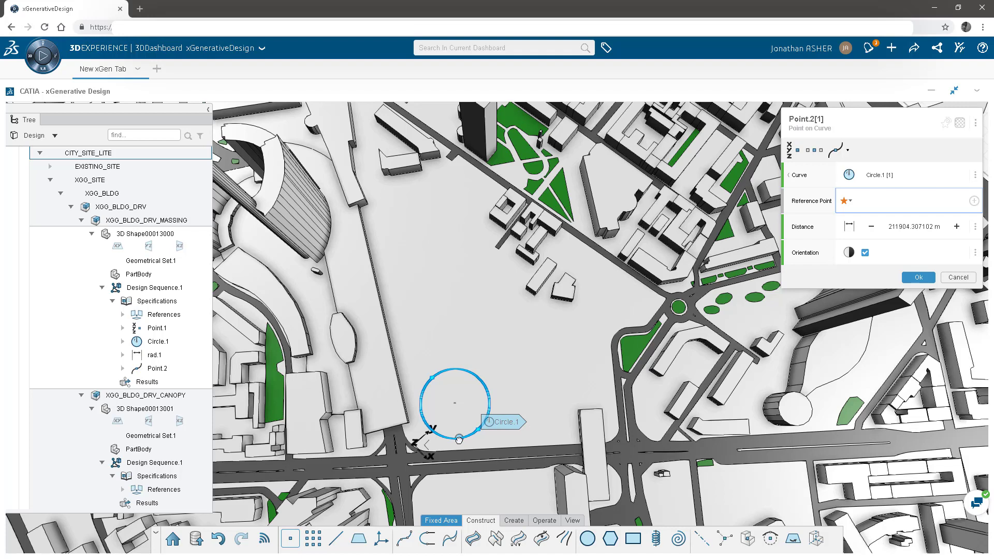
{"action": "left_click", "coordinate": [918, 277]}
{"action": "left_click", "coordinate": [539, 466]}
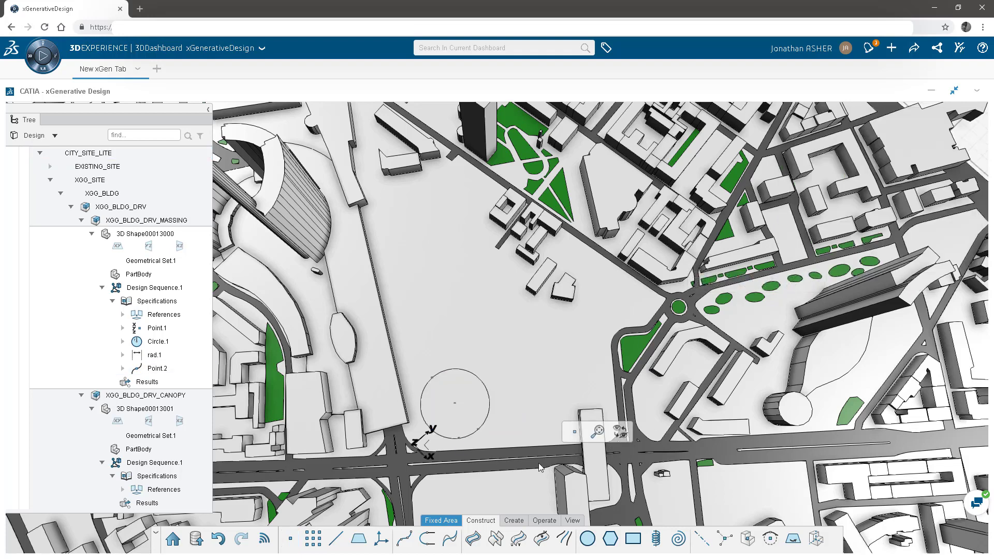
Step: Create a second point on the circle, at a distance of about 158274 mm along the curve
{"action": "left_click", "coordinate": [297, 541]}
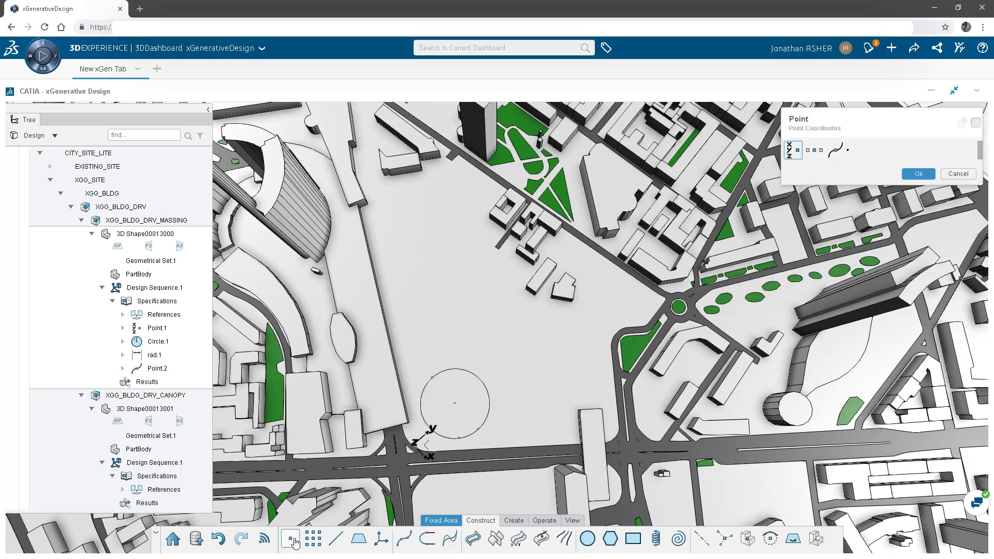
{"action": "left_click", "coordinate": [835, 151]}
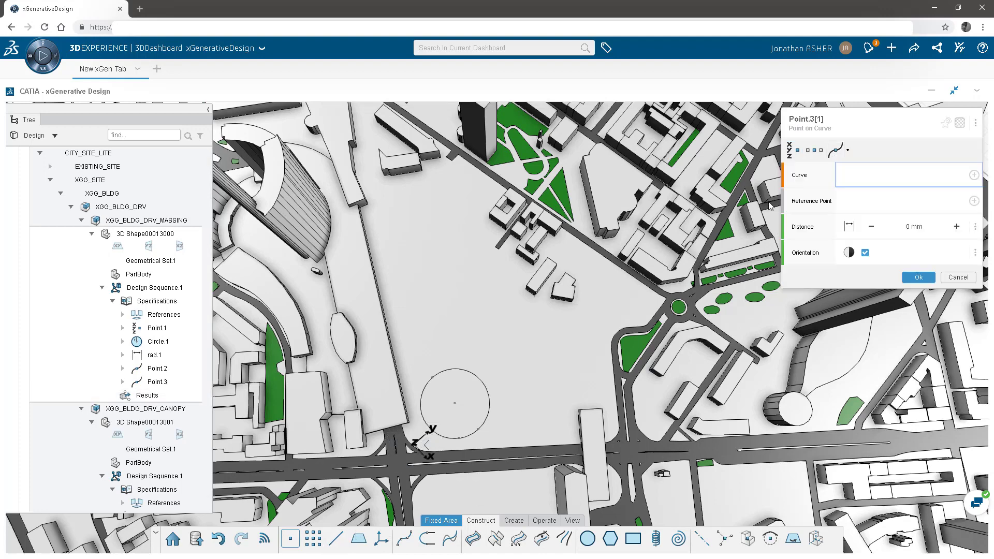
{"action": "left_click", "coordinate": [420, 413]}
{"action": "left_click_drag", "start_coordinate": [478, 431], "coordinate": [418, 418]}
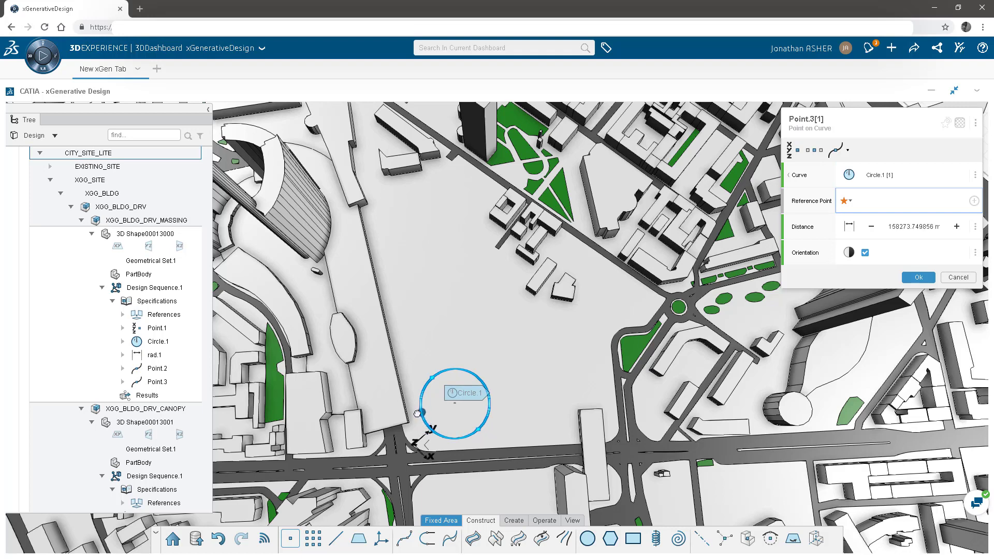
{"action": "left_click", "coordinate": [918, 278]}
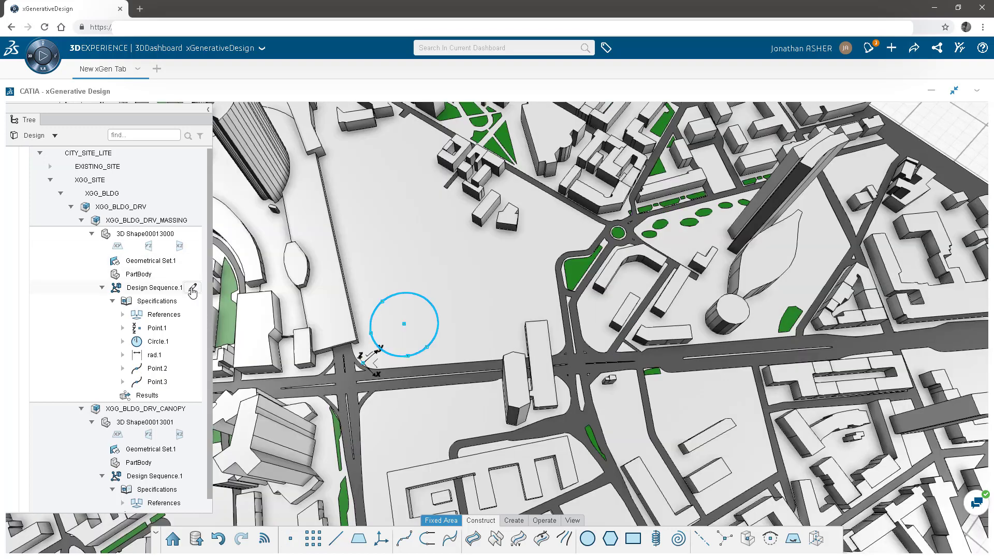
Step: Open the node graph of the massing shape's Design Sequence.1 in its own window and reposition that window
{"action": "left_click", "coordinate": [193, 289]}
{"action": "left_click_drag", "start_coordinate": [149, 242], "coordinate": [327, 332]}
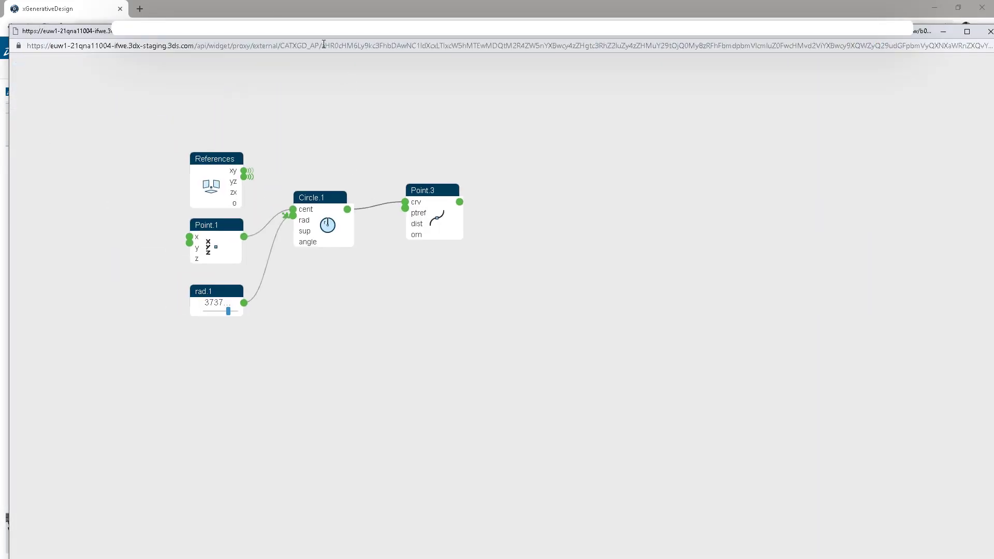
Step: Arrange the dashboard and the node graph window side by side, and hide the model tree beside the 3D view
{"action": "left_click_drag", "start_coordinate": [175, 11], "coordinate": [305, 60]}
{"action": "left_click_drag", "start_coordinate": [286, 15], "coordinate": [0, 56]}
{"action": "left_click", "coordinate": [630, 123]}
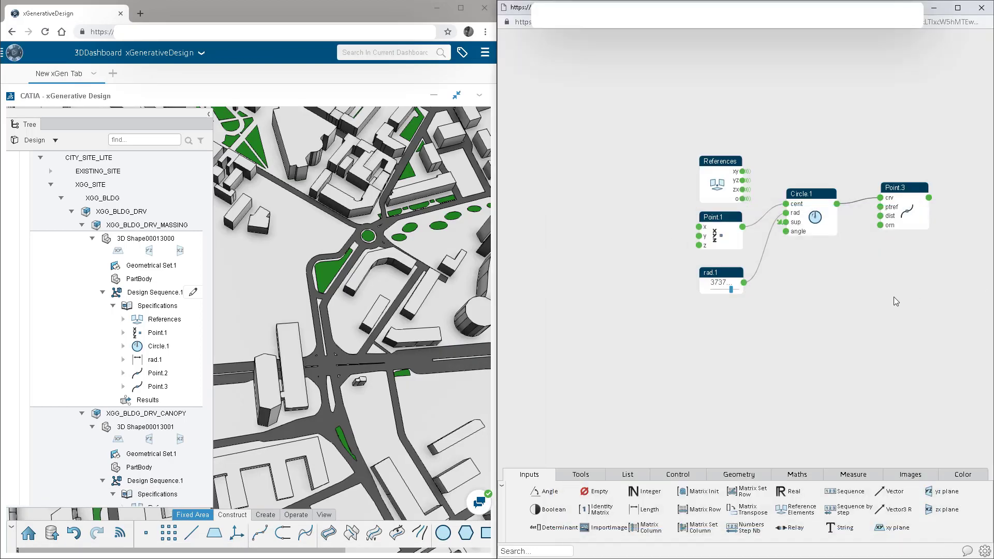
{"action": "left_click_drag", "start_coordinate": [894, 297], "coordinate": [785, 331]}
{"action": "scroll", "coordinate": [808, 336], "scroll_direction": "up", "scroll_amount": 3}
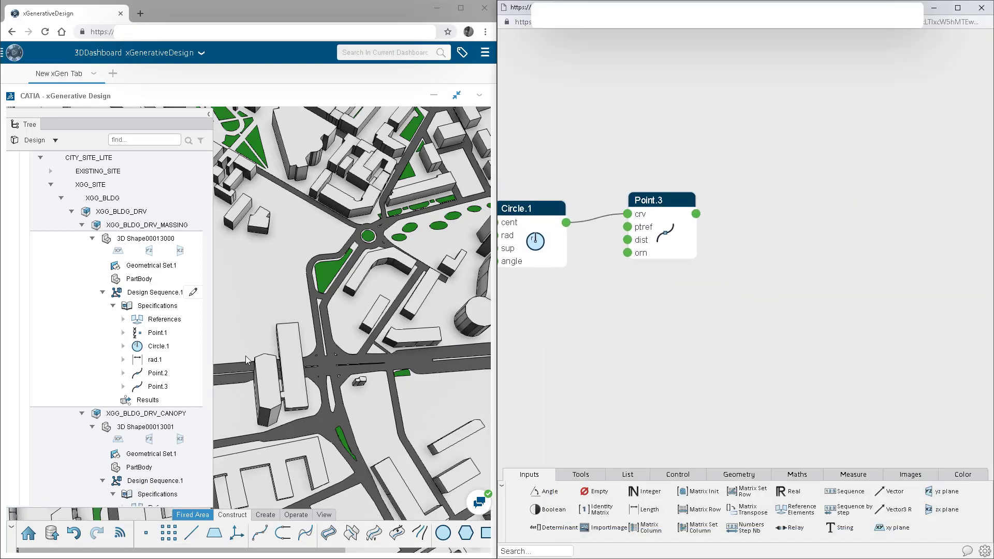
{"action": "left_click", "coordinate": [203, 113]}
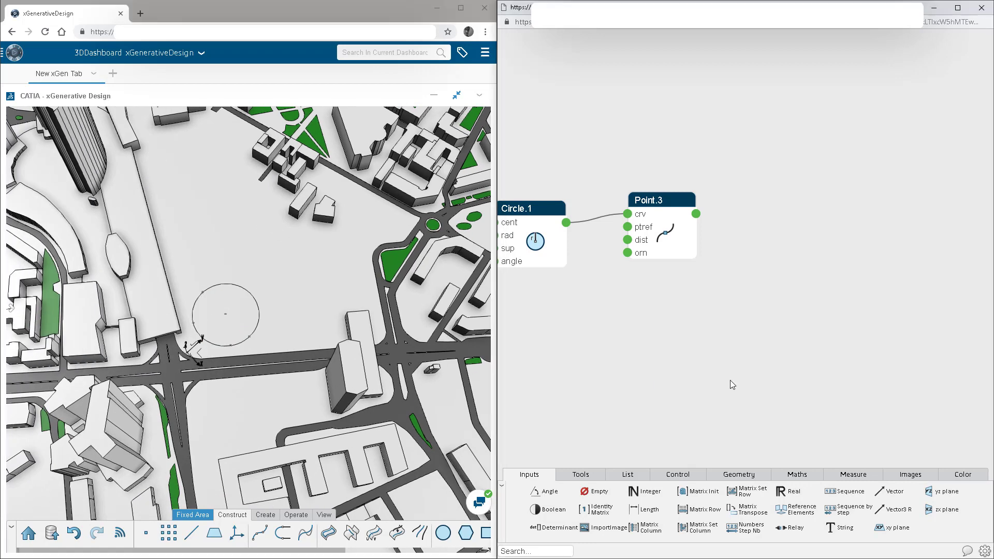
Step: Add a Line Tangent node fed by Circle.1 and Point.3, and lengthen the line through its end value
{"action": "type", "text": "line"}
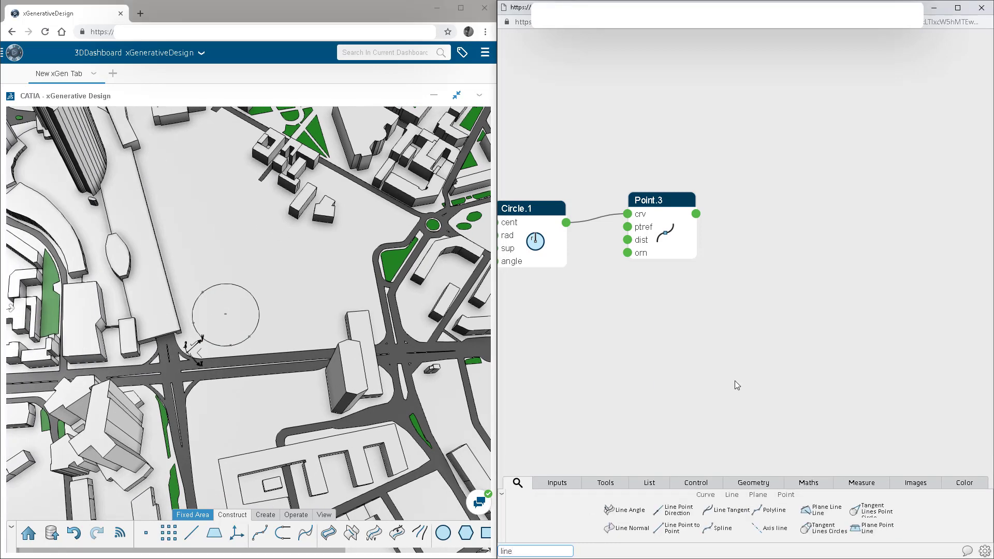
{"action": "left_click", "coordinate": [730, 510]}
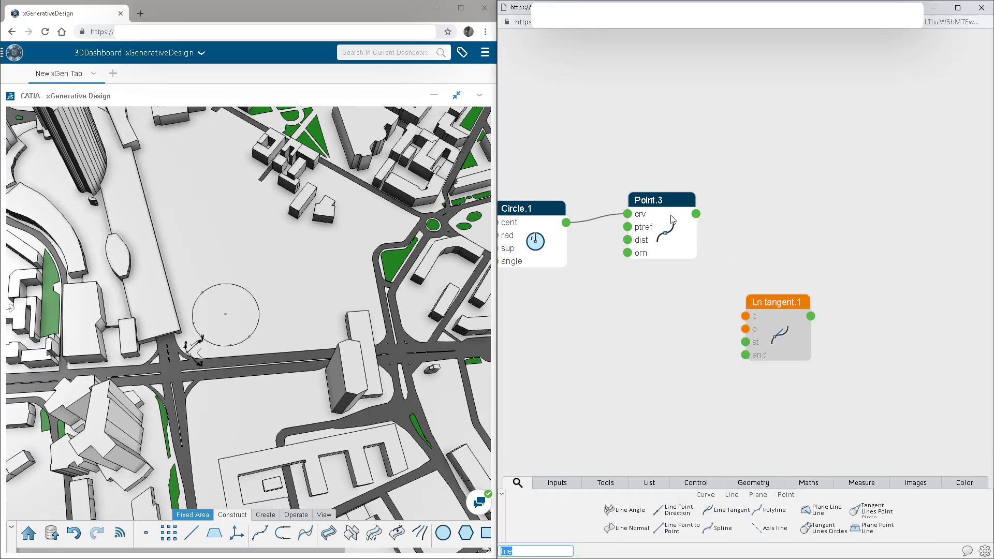
{"action": "left_click_drag", "start_coordinate": [567, 222], "coordinate": [745, 317]}
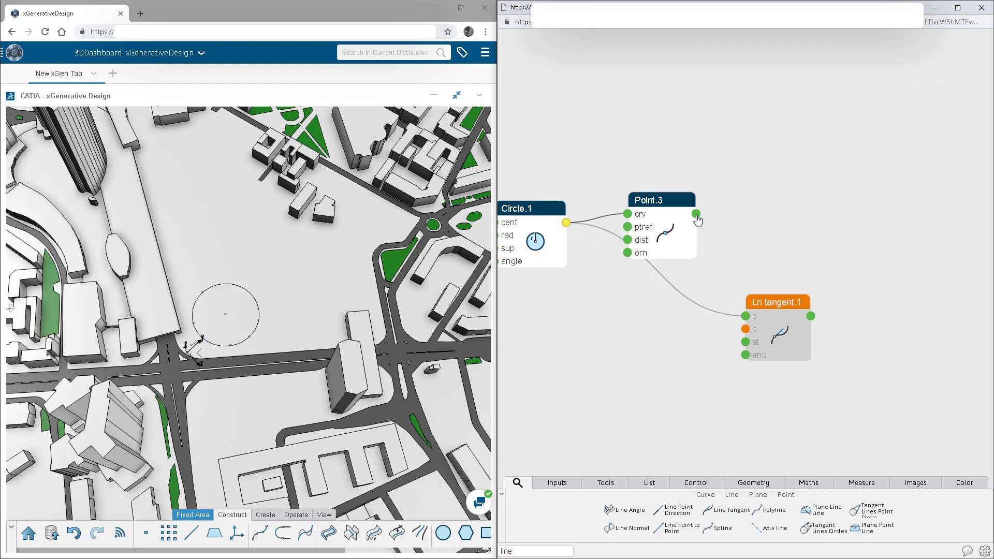
{"action": "left_click_drag", "start_coordinate": [696, 213], "coordinate": [810, 151]}
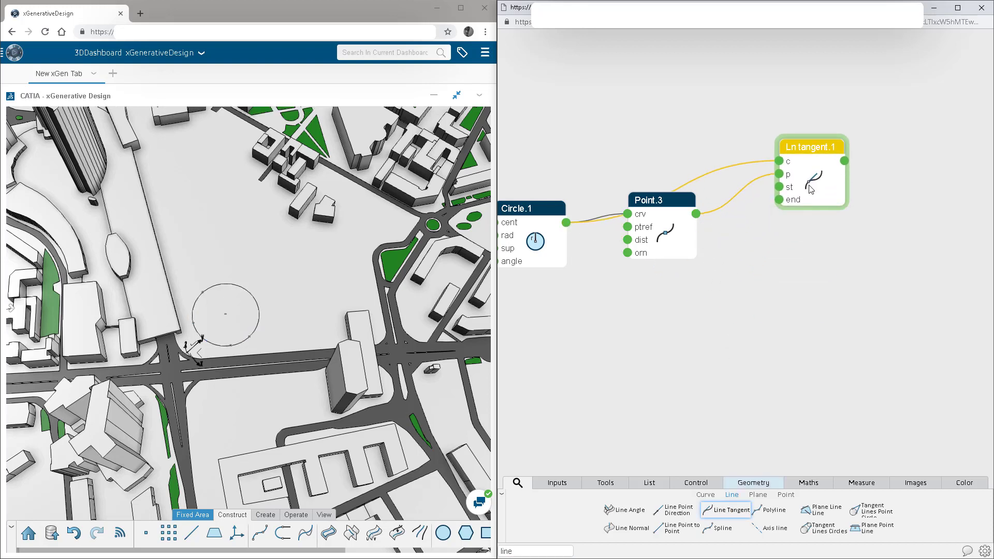
{"action": "double_click", "coordinate": [811, 184]}
{"action": "type", "text": "0000m"}
{"action": "left_click", "coordinate": [790, 336]}
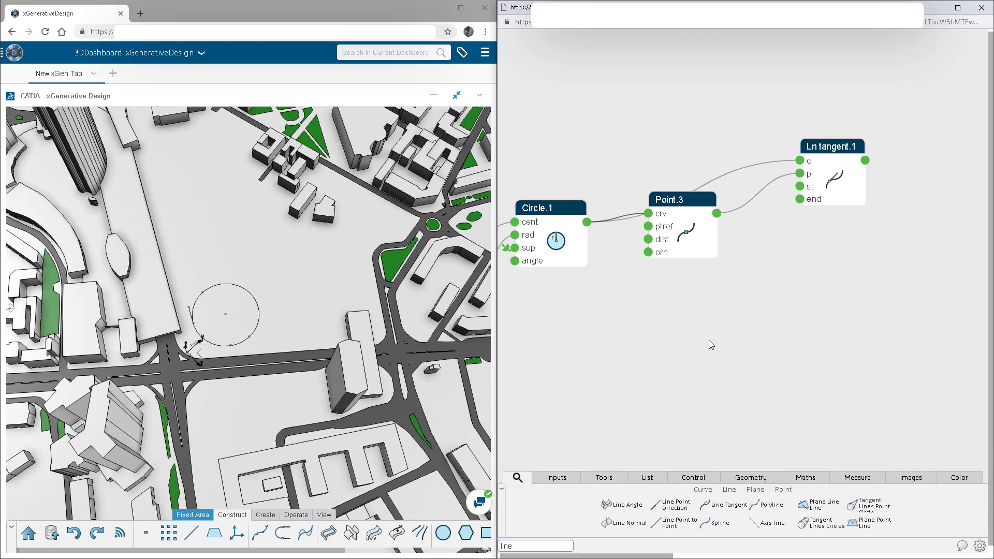
Step: Add a second Line Tangent node below the first tangent line's node
{"action": "left_click", "coordinate": [725, 505]}
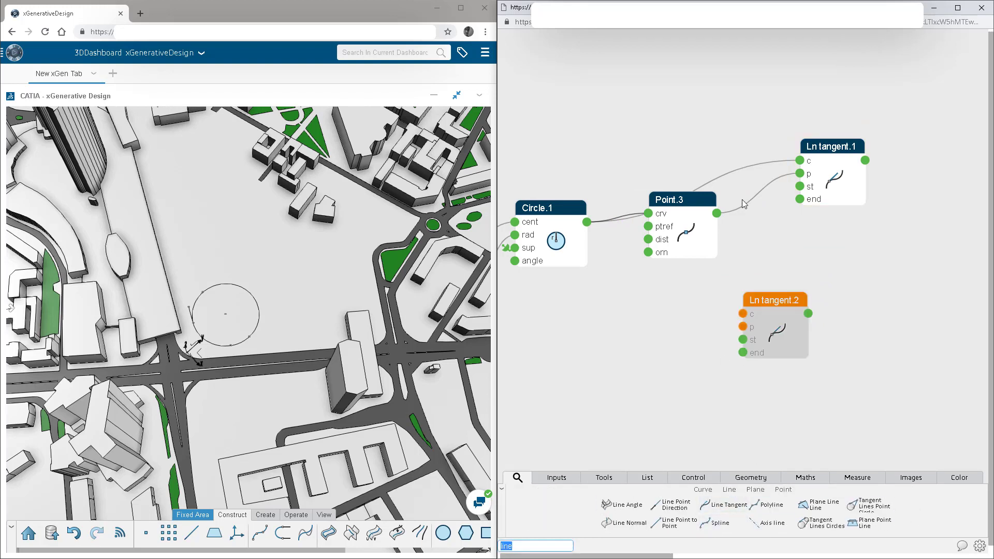
{"action": "left_click_drag", "start_coordinate": [761, 297], "coordinate": [784, 289]}
{"action": "middle_click_drag", "start_coordinate": [676, 283], "coordinate": [698, 242]}
{"action": "scroll", "coordinate": [699, 241], "scroll_direction": "down", "scroll_amount": 5}
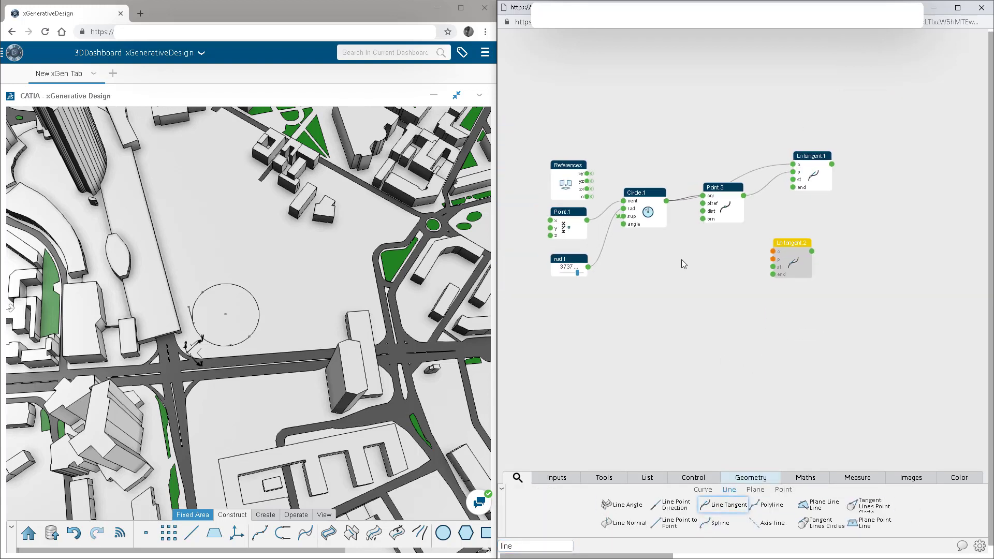
Step: Spread the overlapping Point.2 and Point.3 nodes apart, and feed Circle.1 and Point.2 into the second tangent line
{"action": "left_click", "coordinate": [574, 212]}
{"action": "left_click_drag", "start_coordinate": [574, 212], "coordinate": [556, 205]}
{"action": "left_click_drag", "start_coordinate": [715, 185], "coordinate": [716, 244]}
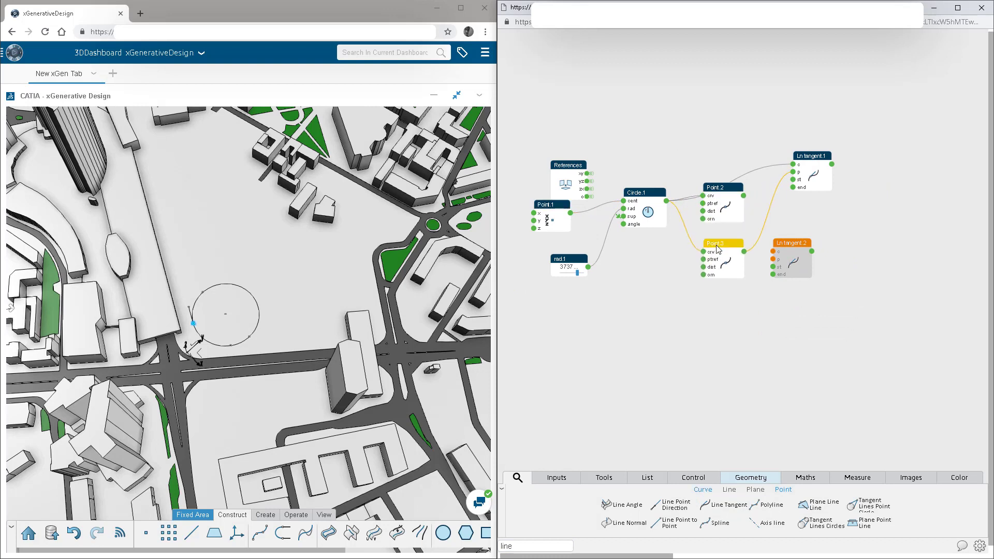
{"action": "left_click_drag", "start_coordinate": [720, 188], "coordinate": [721, 194]}
{"action": "left_click_drag", "start_coordinate": [721, 245], "coordinate": [715, 124]}
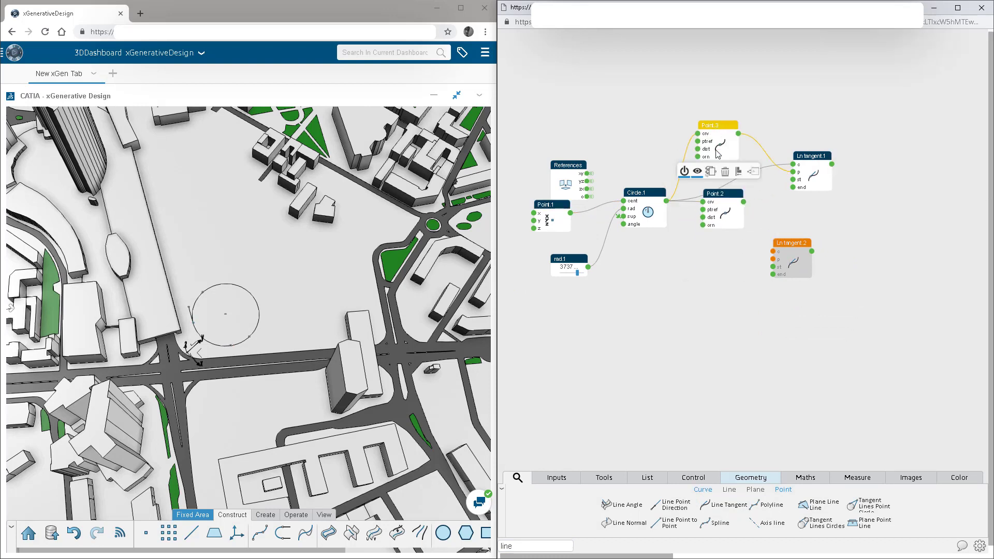
{"action": "left_click_drag", "start_coordinate": [727, 199], "coordinate": [773, 251]}
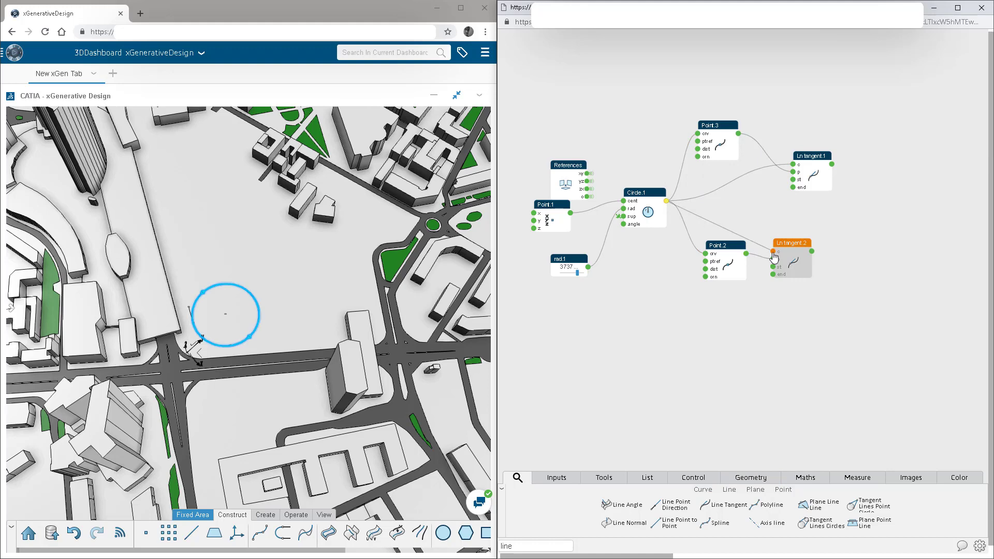
{"action": "middle_click_drag", "start_coordinate": [824, 310], "coordinate": [732, 311]}
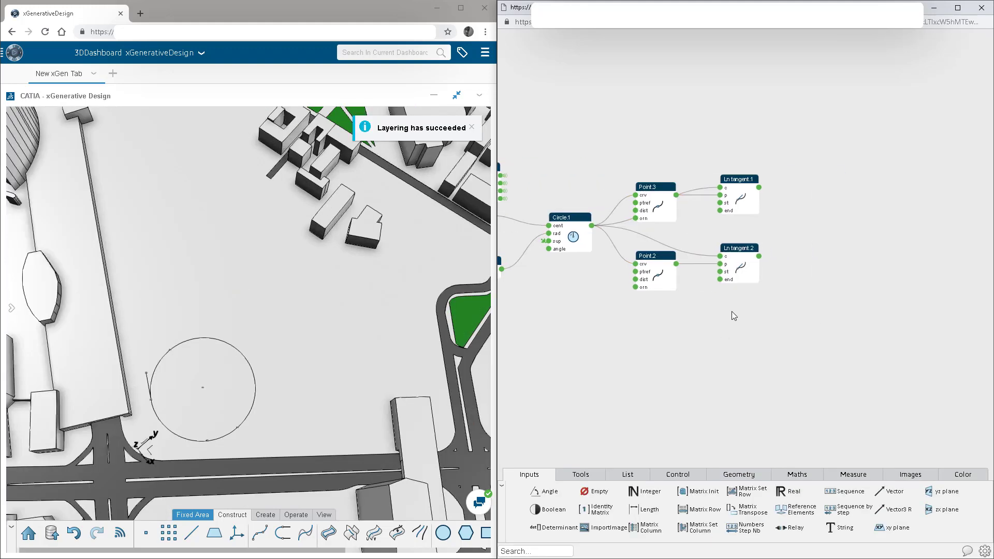
Step: Drive the second tangent line's end with a slider length parameter, minimum 20 mm, set slightly above the middle of its range
{"action": "left_click", "coordinate": [743, 251]}
{"action": "left_click_drag", "start_coordinate": [696, 279], "coordinate": [642, 348]}
{"action": "left_click", "coordinate": [643, 343]}
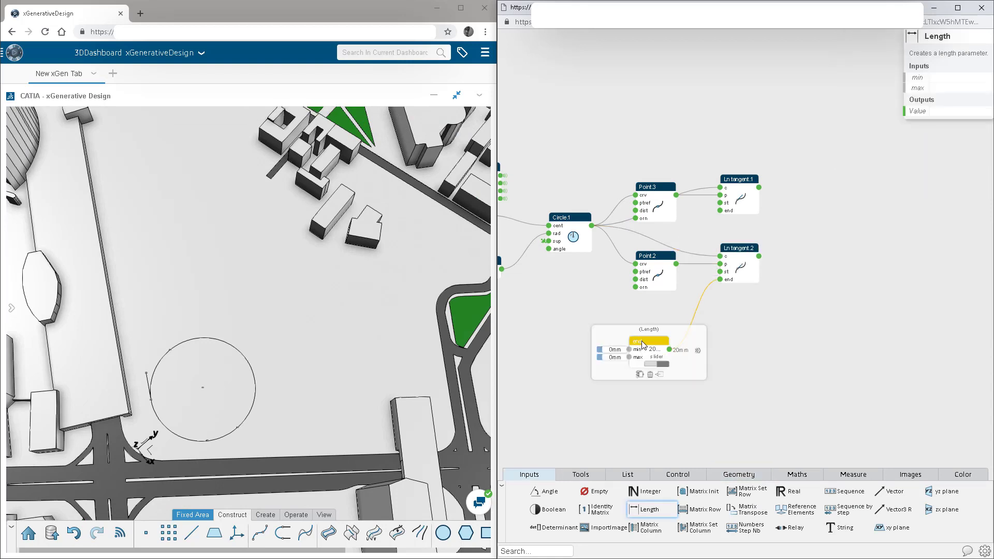
{"action": "left_click", "coordinate": [611, 357]}
{"action": "type", "text": "2000"}
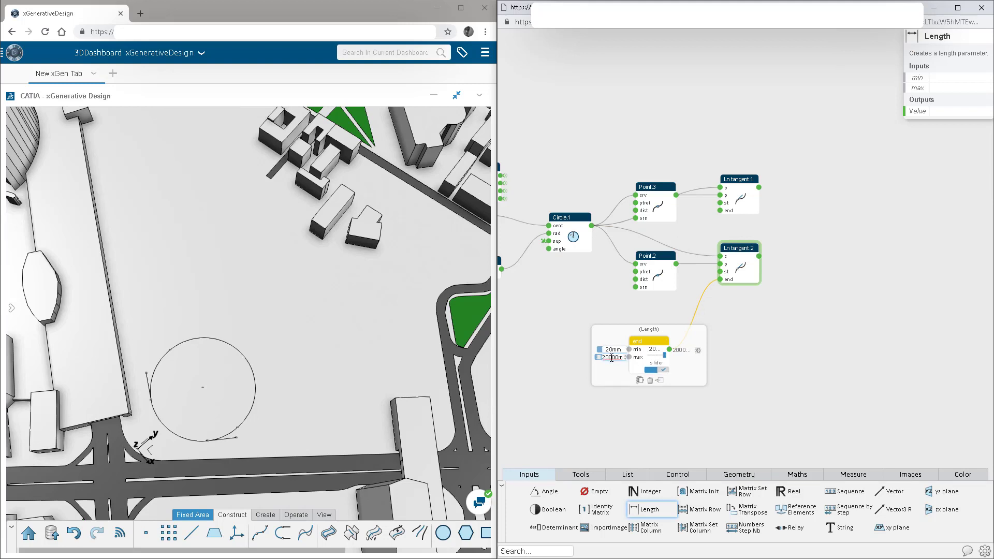
{"action": "left_click", "coordinate": [628, 382]}
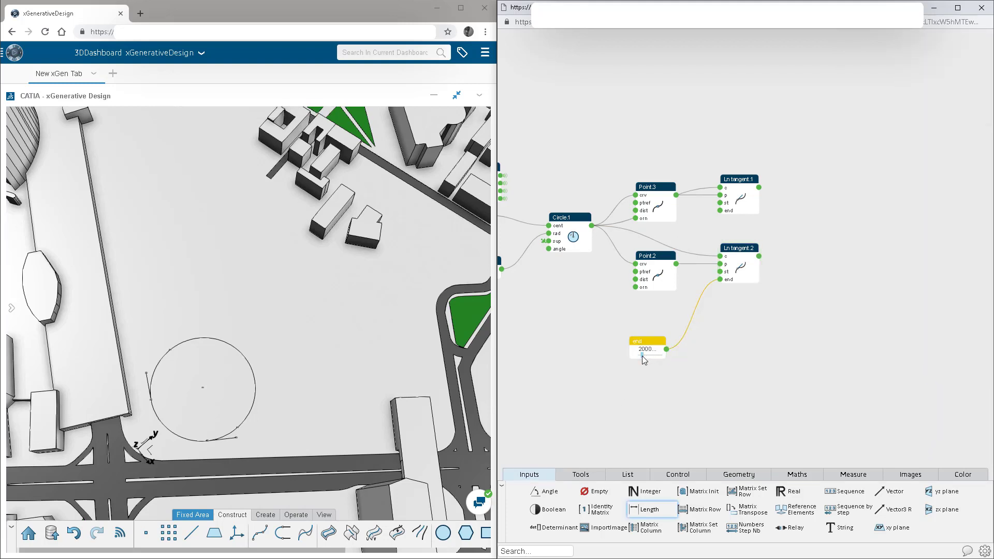
{"action": "left_click_drag", "start_coordinate": [642, 356], "coordinate": [651, 356]}
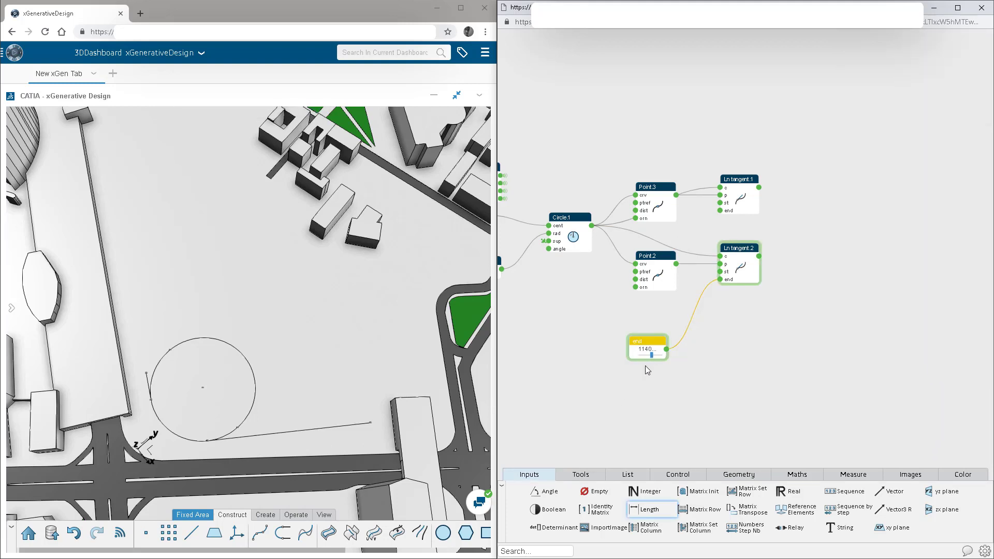
Step: Duplicate the end length parameter, connect the copy to the first tangent line's end, and set it near the upper end of its range
{"action": "left_click", "coordinate": [654, 346]}
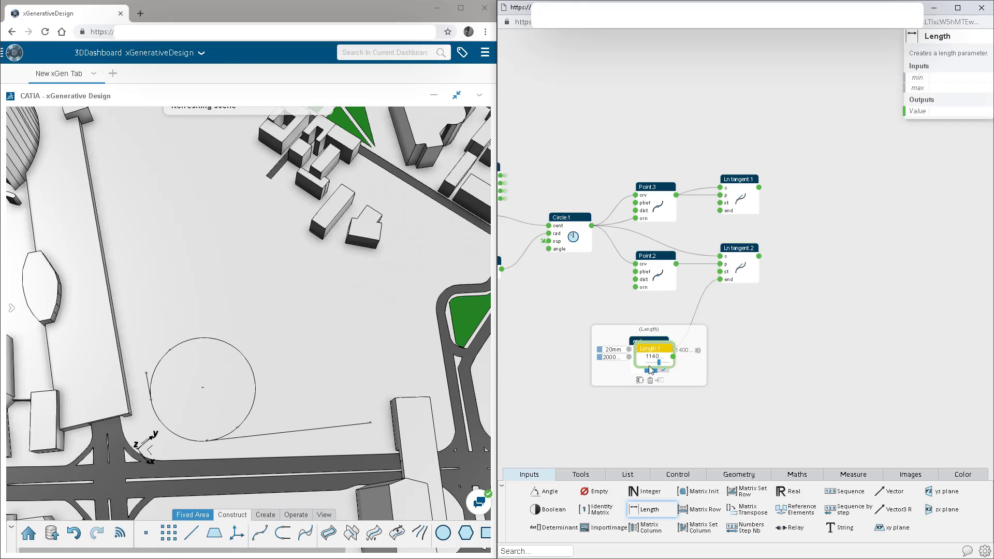
{"action": "left_click_drag", "start_coordinate": [654, 346], "coordinate": [663, 181]}
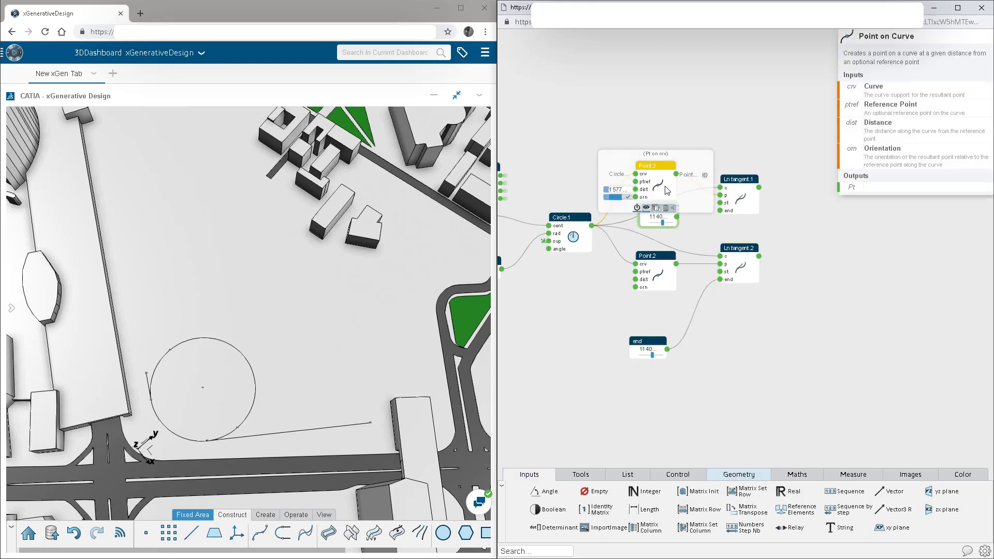
{"action": "left_click", "coordinate": [693, 230]}
{"action": "left_click_drag", "start_coordinate": [718, 213], "coordinate": [720, 210]}
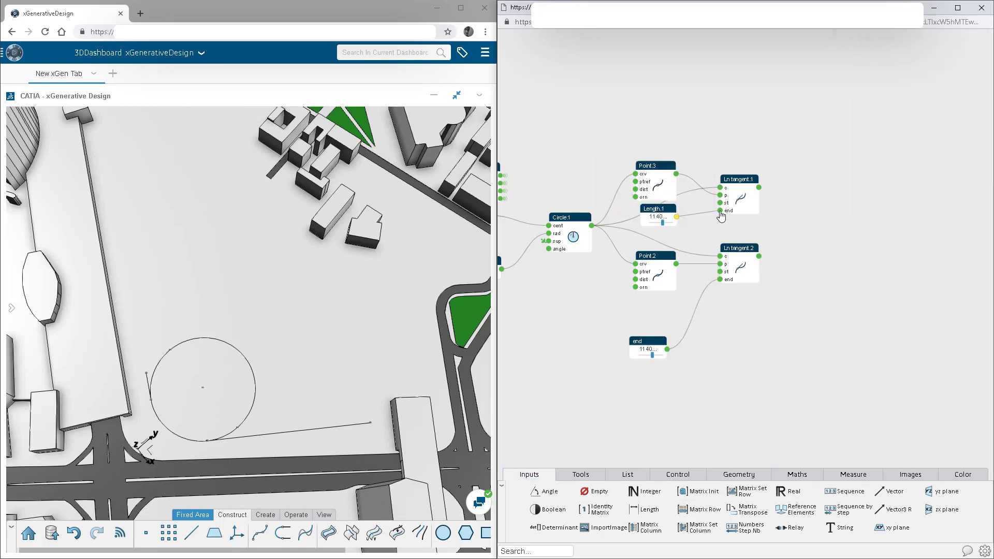
{"action": "left_click_drag", "start_coordinate": [662, 223], "coordinate": [671, 228]}
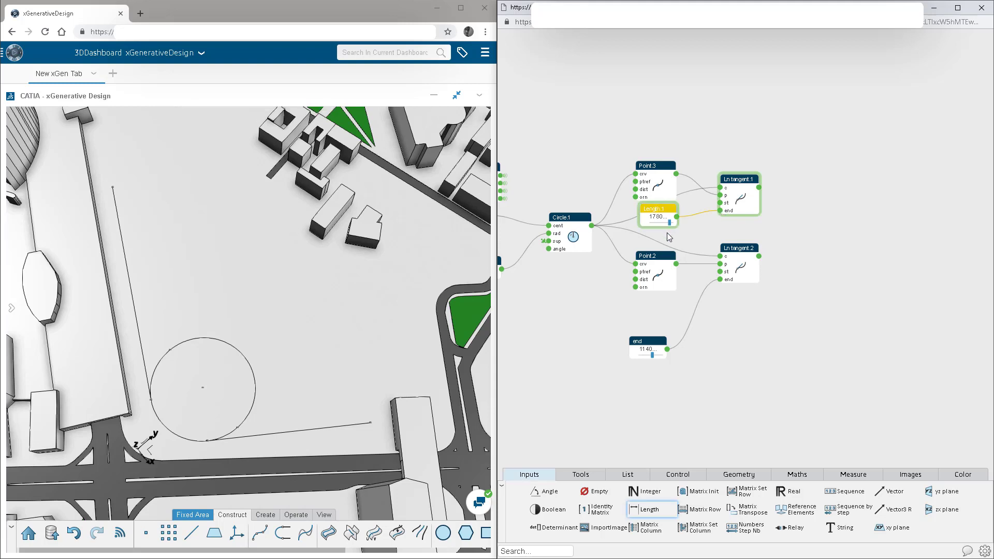
{"action": "left_click_drag", "start_coordinate": [666, 174], "coordinate": [664, 160]}
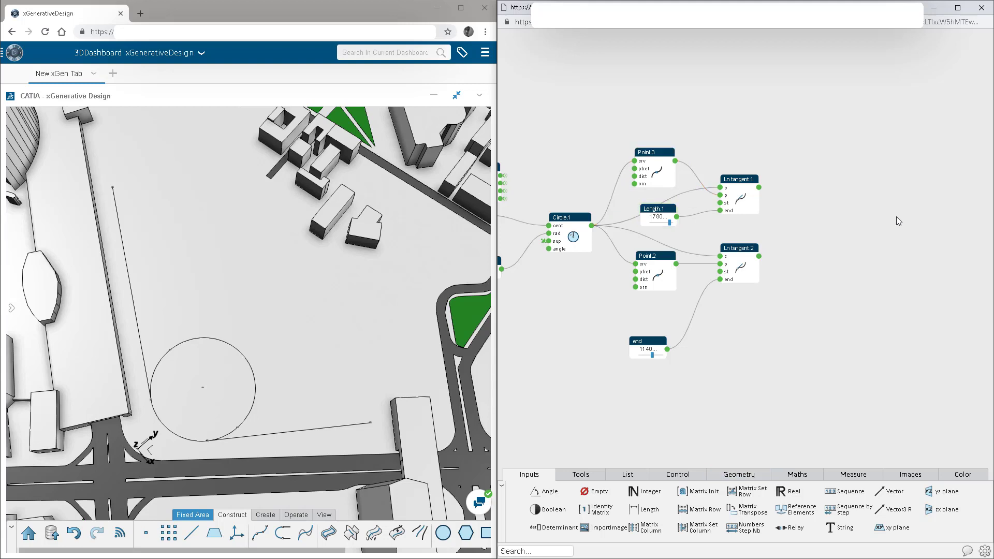
Step: Add a Build List node that collects the two tangent lines Ln tangent.1 and Ln tangent.2
{"action": "type", "text": "buil"}
{"action": "key", "text": "Return"}
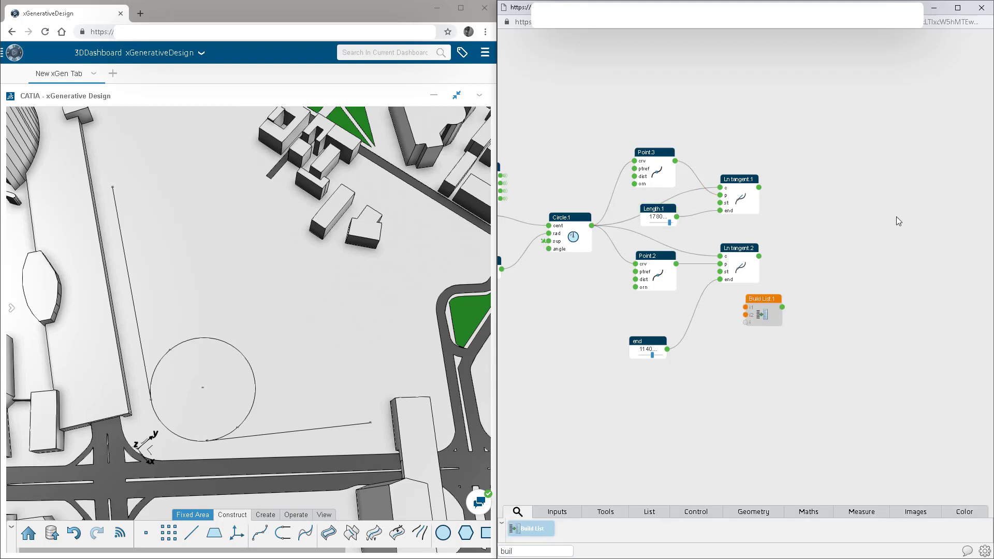
{"action": "left_click_drag", "start_coordinate": [762, 309], "coordinate": [816, 222]}
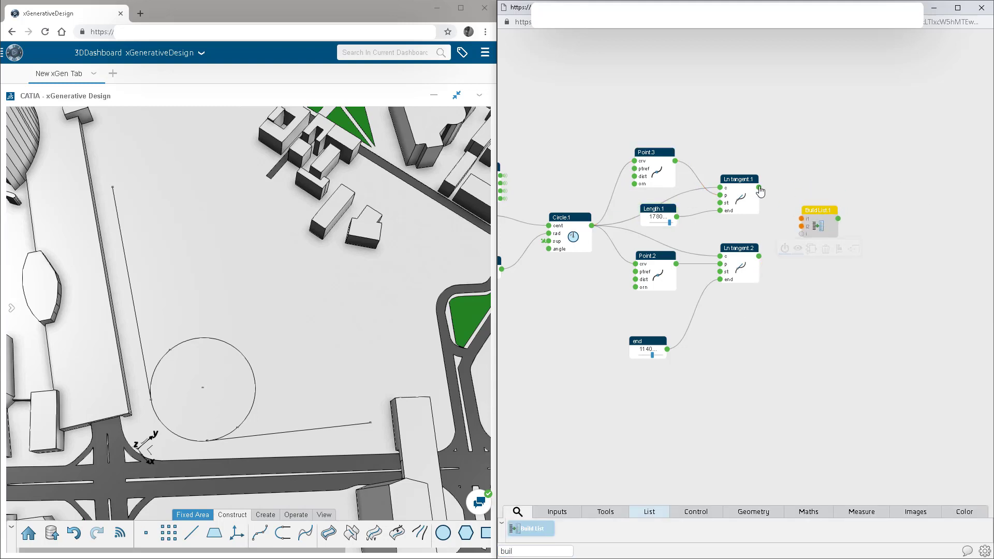
{"action": "left_click_drag", "start_coordinate": [759, 187], "coordinate": [802, 219]}
{"action": "left_click_drag", "start_coordinate": [759, 256], "coordinate": [802, 226]}
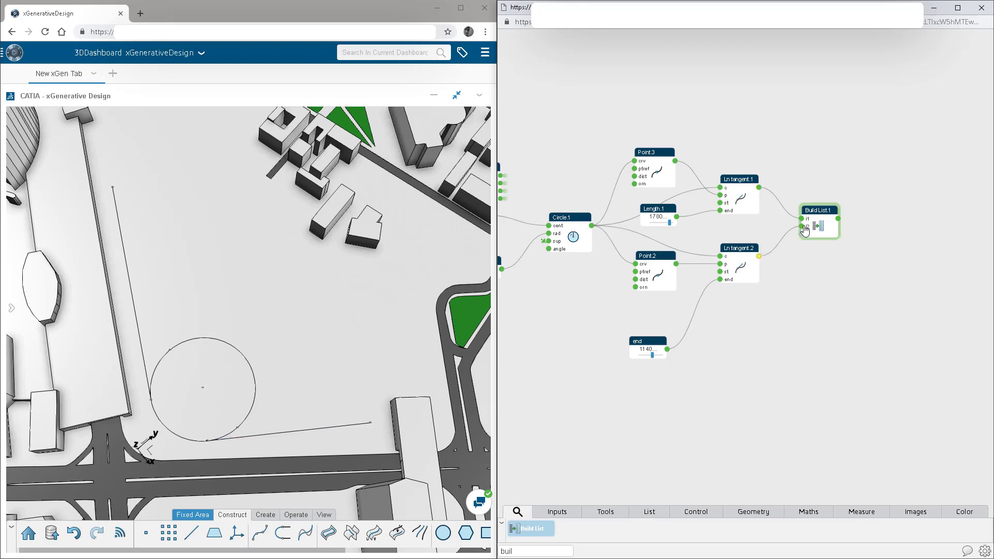
Step: Add a Split node with Circle.1 as the object and the list of tangent lines as the splitting element
{"action": "key", "text": "BackSpace"}
{"action": "key", "text": "BackSpace"}
{"action": "key", "text": "BackSpace"}
{"action": "key", "text": "BackSpace"}
{"action": "type", "text": "split"}
{"action": "key", "text": "Return"}
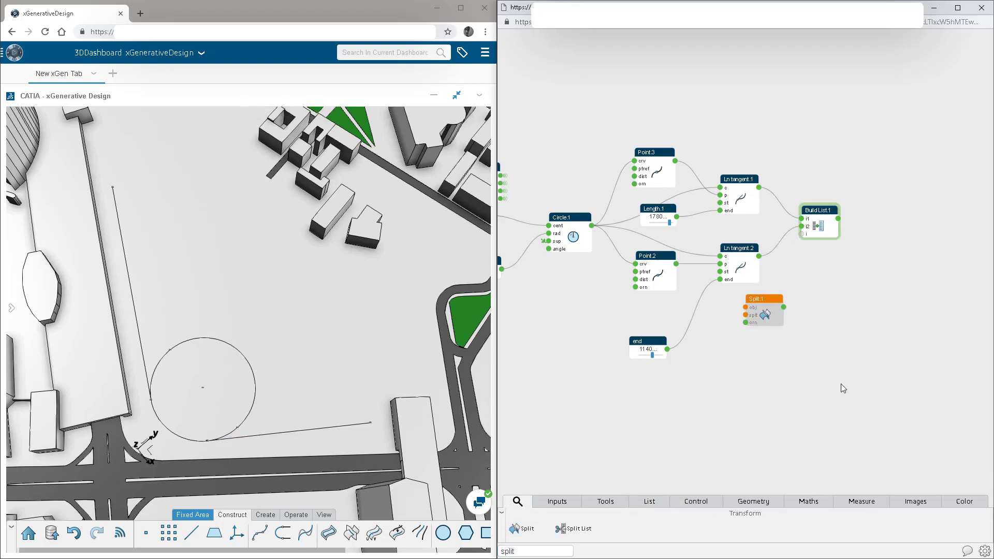
{"action": "left_click_drag", "start_coordinate": [592, 226], "coordinate": [903, 178]}
{"action": "left_click", "coordinate": [860, 209]}
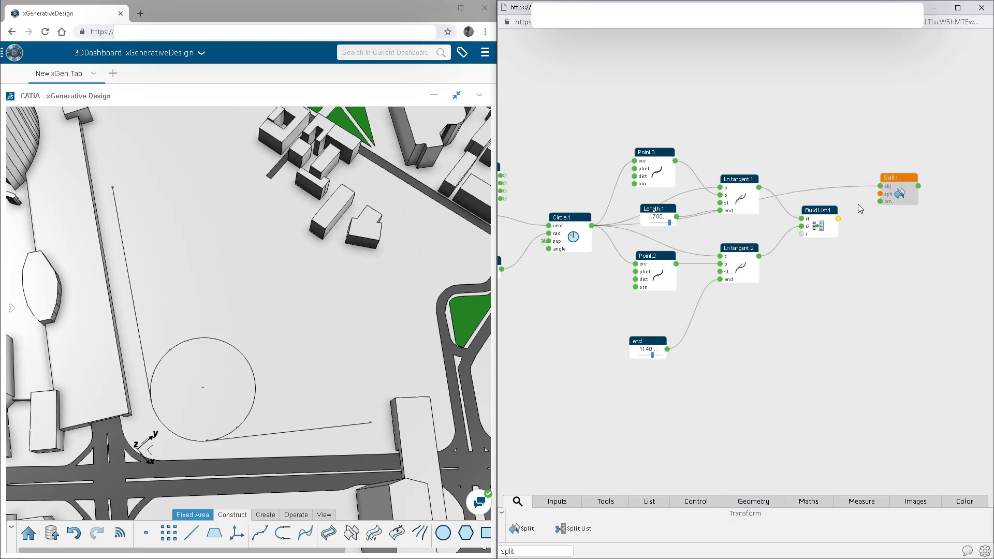
{"action": "left_click_drag", "start_coordinate": [838, 218], "coordinate": [883, 200]}
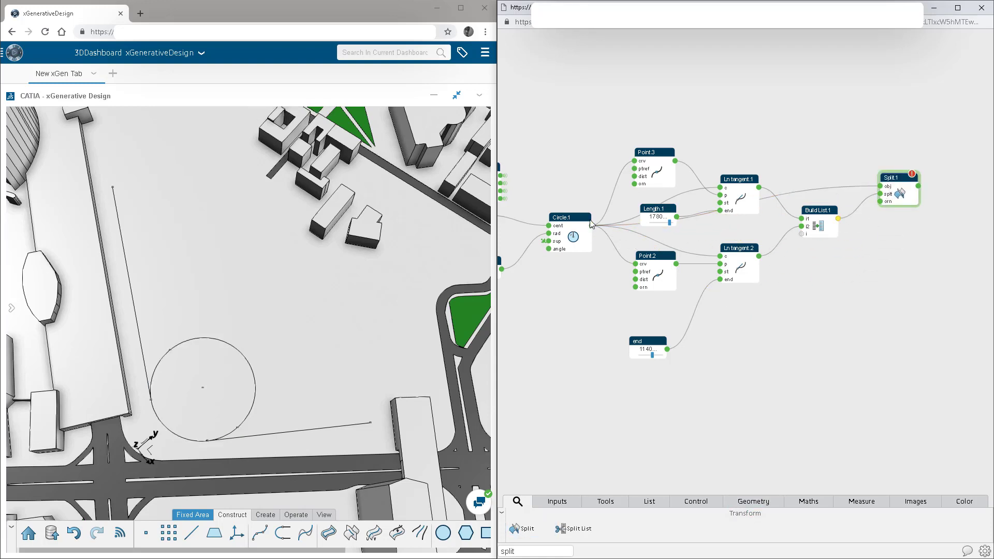
Step: Hide the full circle Circle.1 in the 3D view
{"action": "left_click", "coordinate": [565, 217]}
{"action": "left_click", "coordinate": [565, 262]}
{"action": "left_click", "coordinate": [678, 353]}
{"action": "middle_click_drag", "start_coordinate": [759, 354], "coordinate": [757, 357]}
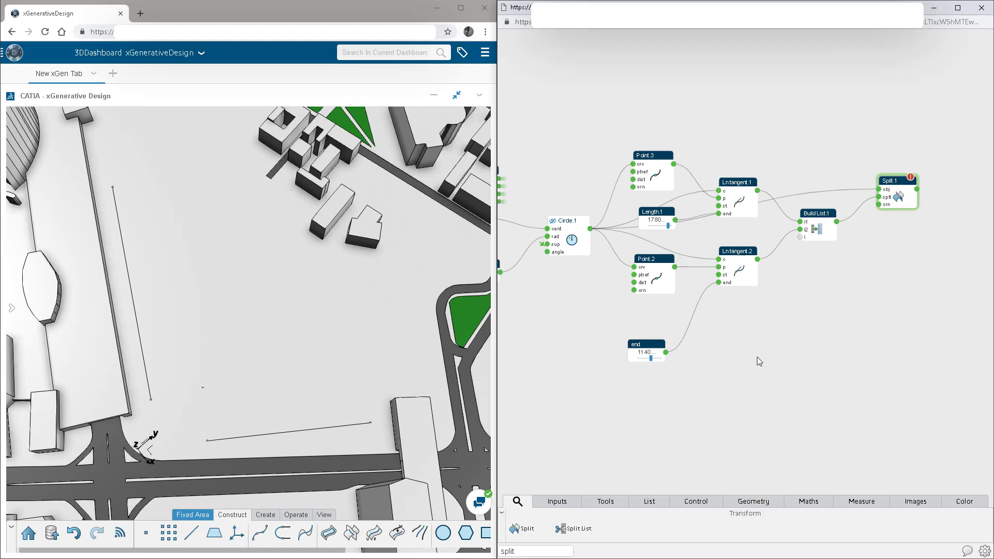
Step: Insert an Assemble node between Build List.1 and Split.1 so the joined tangent lines split the circle
{"action": "left_click", "coordinate": [795, 218]}
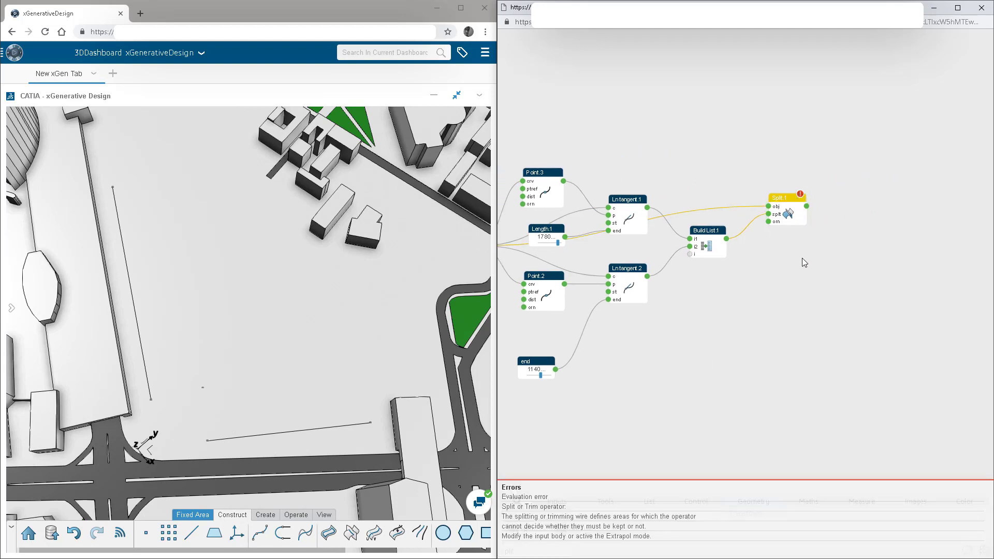
{"action": "left_click", "coordinate": [769, 280]}
{"action": "type", "text": "ass"}
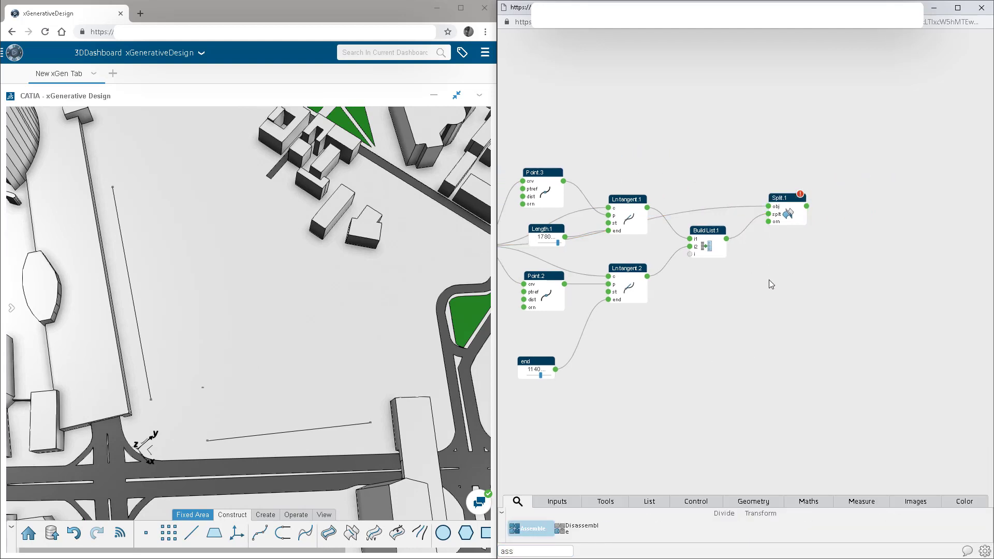
{"action": "key", "text": "Return"}
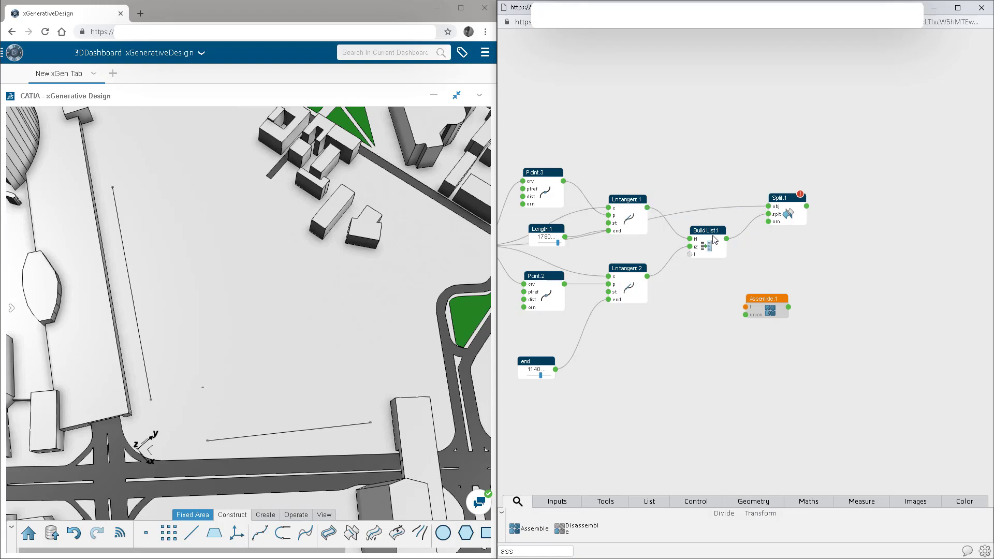
{"action": "left_click_drag", "start_coordinate": [726, 238], "coordinate": [821, 214]}
{"action": "left_click", "coordinate": [784, 212]}
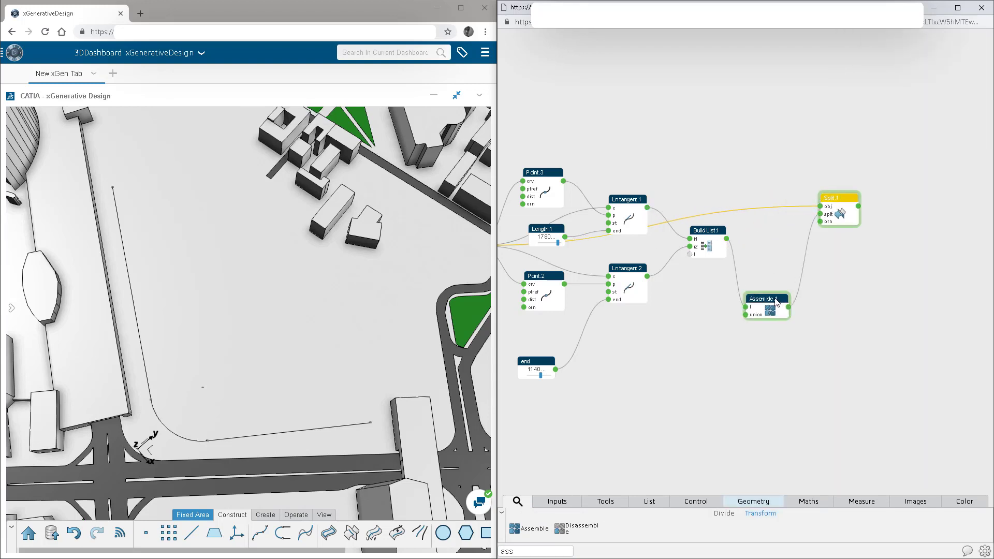
{"action": "left_click_drag", "start_coordinate": [775, 301], "coordinate": [782, 229]}
{"action": "left_click_drag", "start_coordinate": [820, 279], "coordinate": [724, 297]}
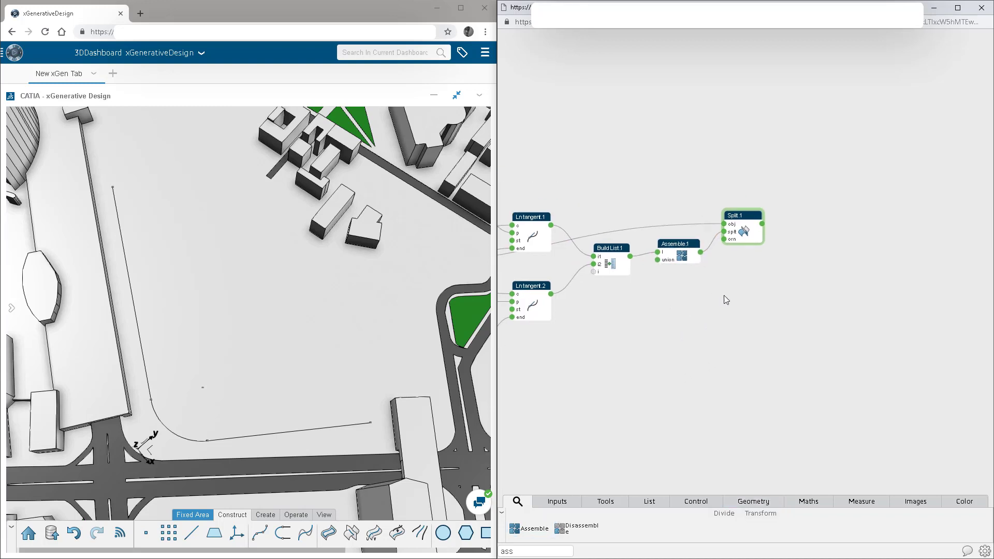
Step: Join the split arc and the assembled tangent lines by collecting Split.1 and Assemble.1 in a new Build List node that feeds a second Assemble node
{"action": "type", "text": "ass"}
{"action": "key", "text": "Return"}
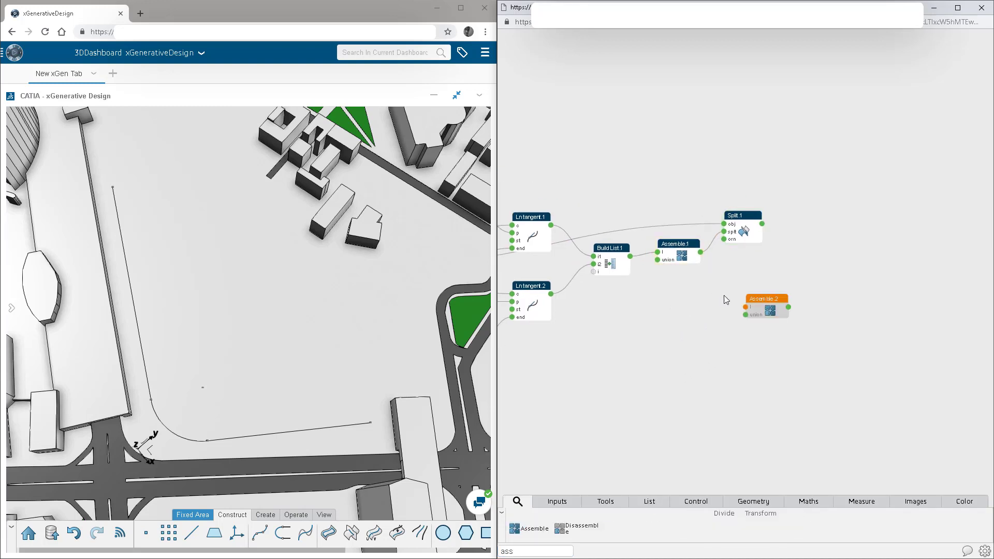
{"action": "left_click_drag", "start_coordinate": [757, 297], "coordinate": [806, 240]}
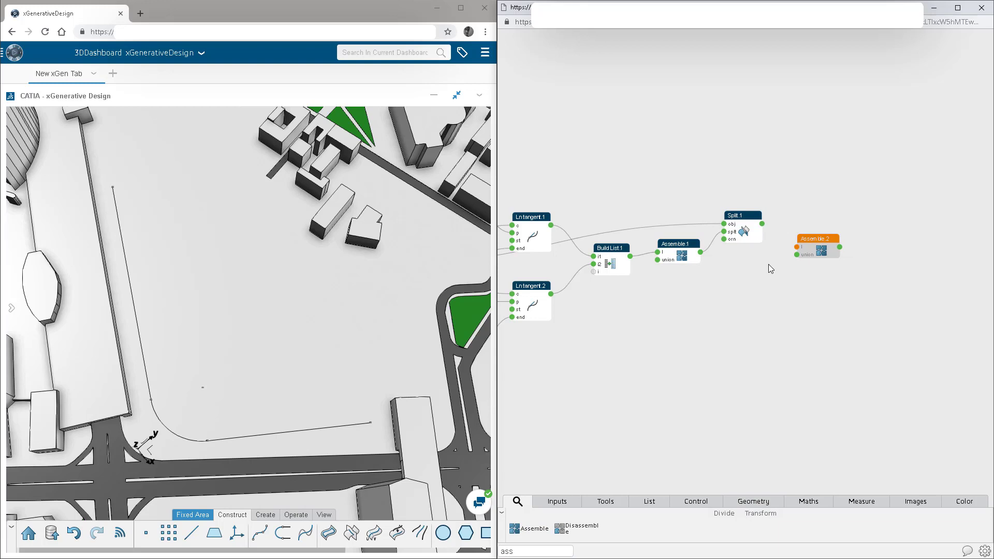
{"action": "key", "text": "BackSpace"}
{"action": "key", "text": "BackSpace"}
{"action": "key", "text": "BackSpace"}
{"action": "type", "text": "buil"}
{"action": "key", "text": "Return"}
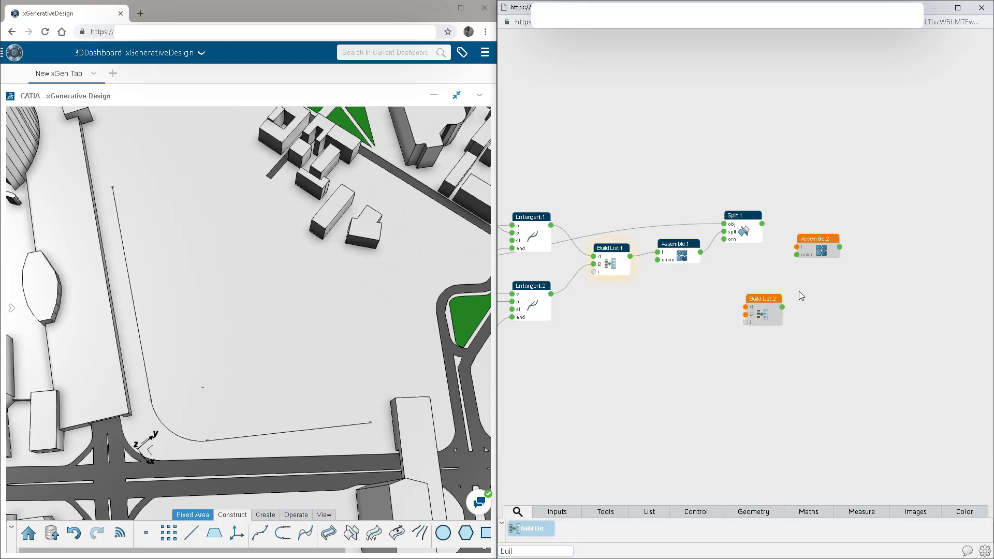
{"action": "left_click_drag", "start_coordinate": [816, 238], "coordinate": [848, 240]}
{"action": "left_click_drag", "start_coordinate": [761, 298], "coordinate": [782, 278]}
{"action": "left_click_drag", "start_coordinate": [819, 270], "coordinate": [852, 249]}
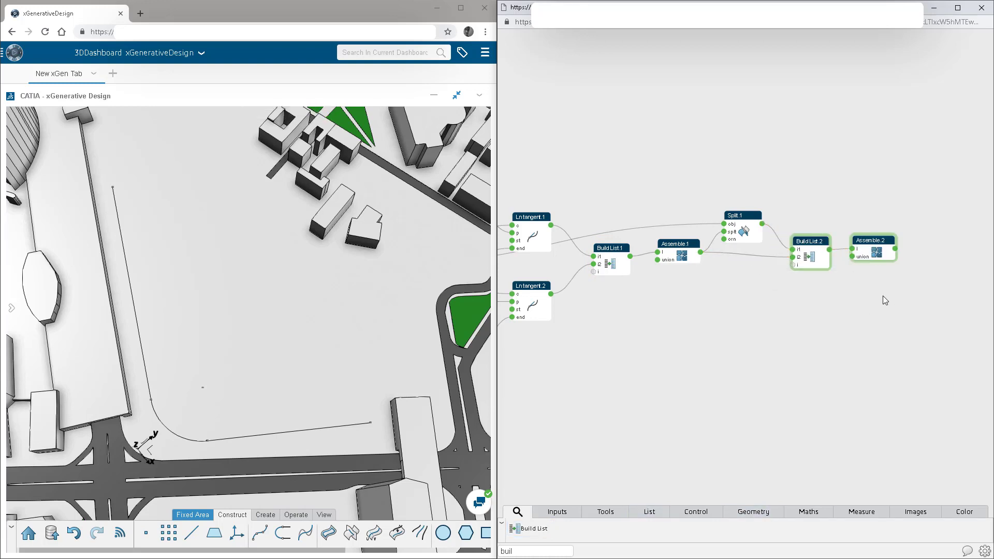
Step: Add a Curve Parallel node with Assemble.2 as the curve and the xy plane as the surface
{"action": "key", "text": "BackSpace"}
{"action": "key", "text": "BackSpace"}
{"action": "key", "text": "BackSpace"}
{"action": "key", "text": "BackSpace"}
{"action": "type", "text": "par"}
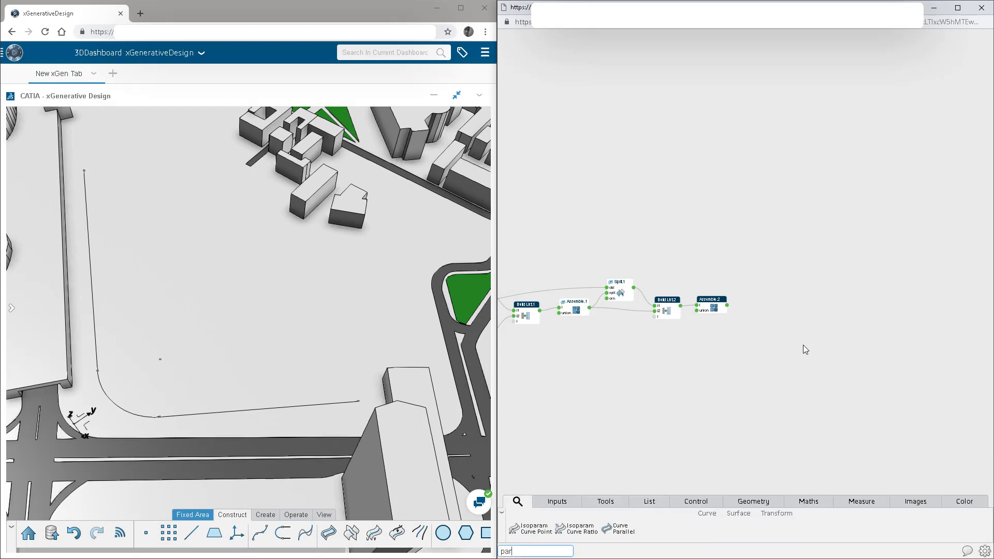
{"action": "left_click_drag", "start_coordinate": [620, 529], "coordinate": [735, 339]}
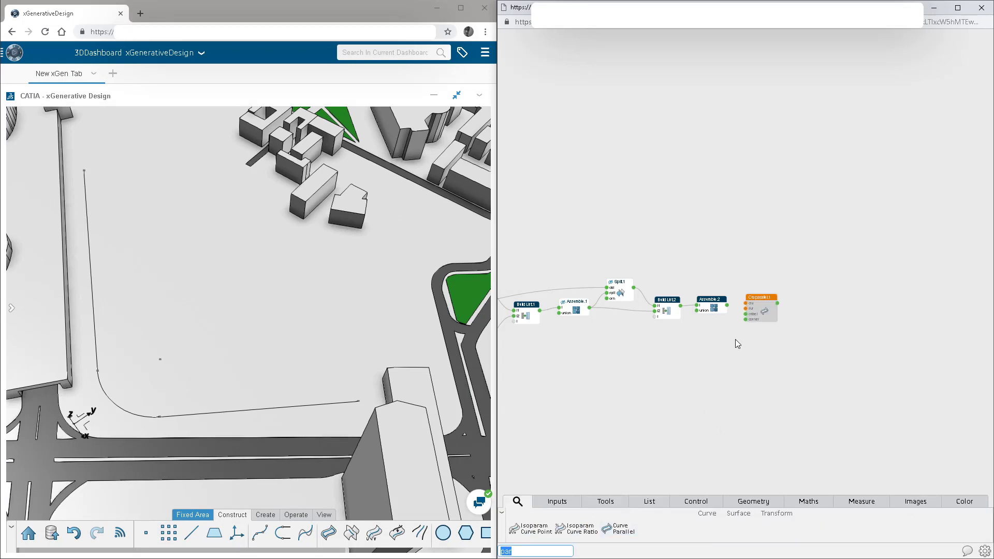
{"action": "left_click_drag", "start_coordinate": [684, 295], "coordinate": [744, 300]}
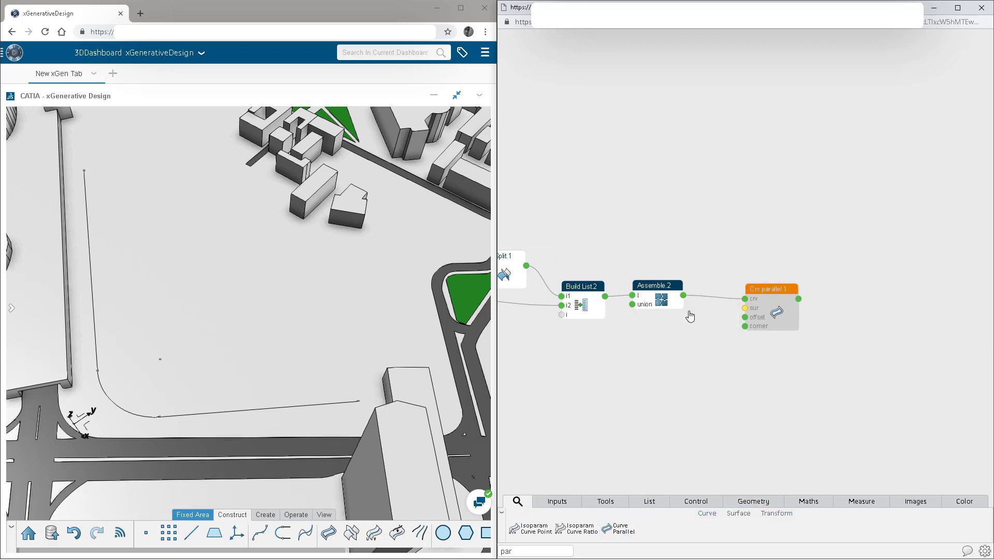
{"action": "left_click", "coordinate": [745, 308]}
{"action": "left_click", "coordinate": [777, 362]}
Step: Extract the Curve Parallel node's offset as a separate length parameter and set it to 3000 mm
{"action": "left_click", "coordinate": [774, 310]}
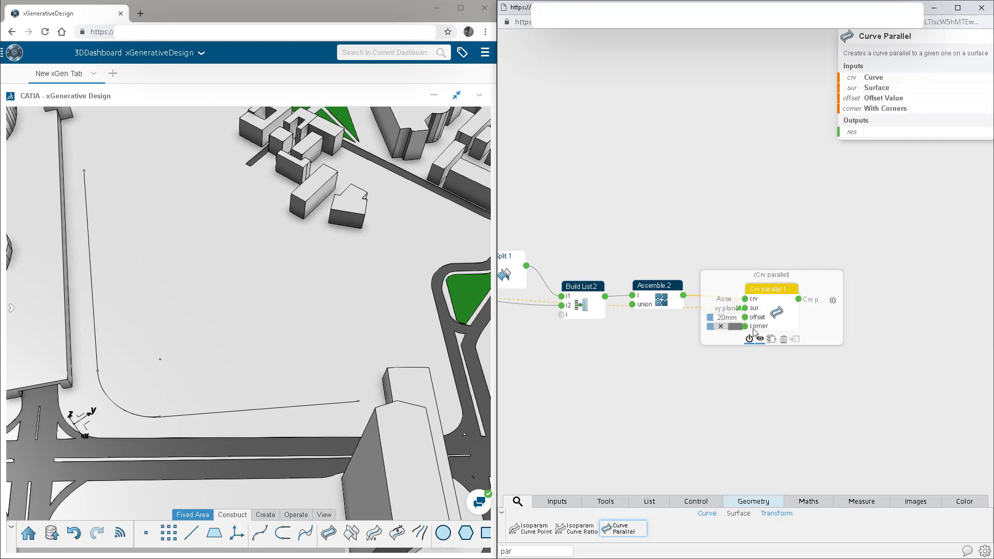
{"action": "left_click_drag", "start_coordinate": [708, 317], "coordinate": [675, 356]}
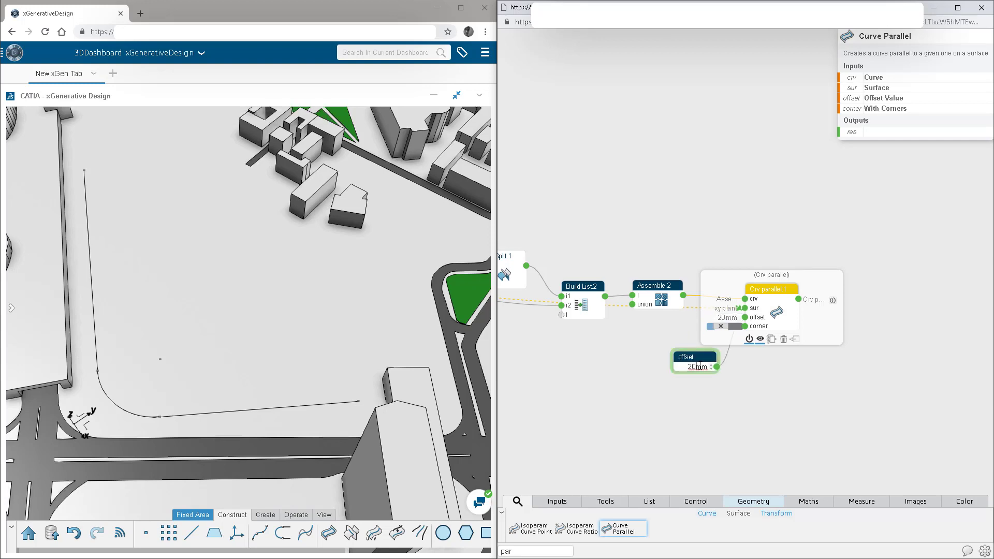
{"action": "type", "text": "00"}
{"action": "left_click", "coordinate": [699, 407]}
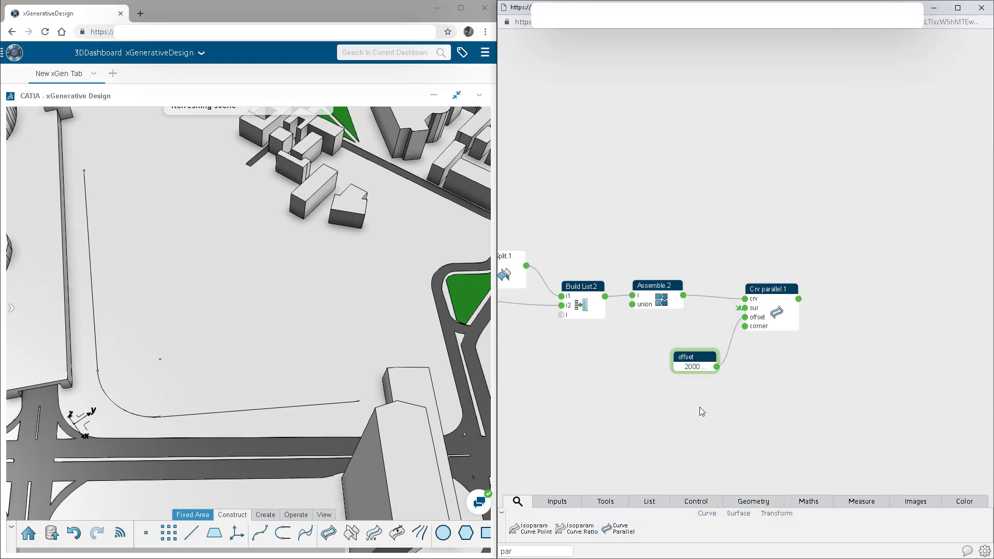
{"action": "left_click", "coordinate": [696, 364]}
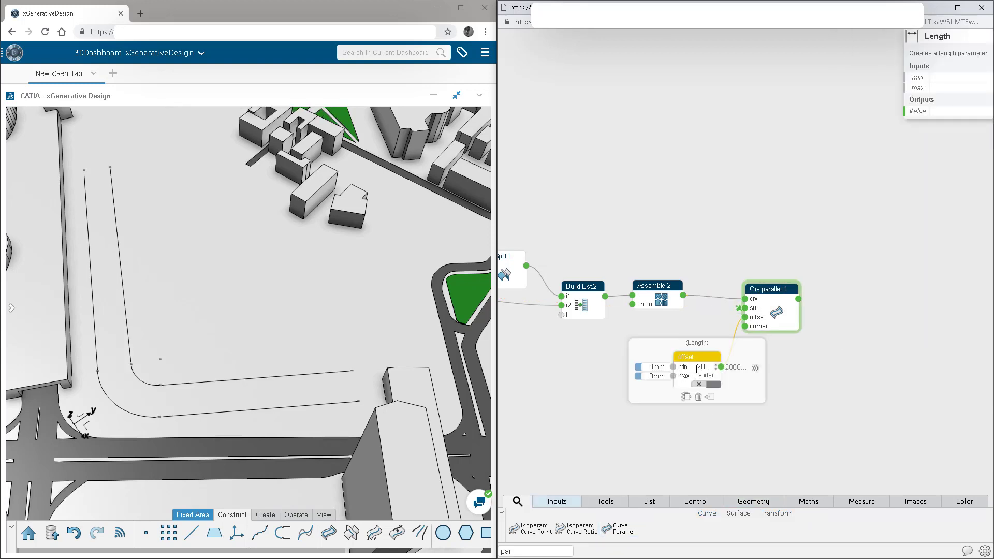
{"action": "left_click", "coordinate": [697, 367]}
{"action": "type", "text": "3000"}
{"action": "left_click", "coordinate": [667, 410]}
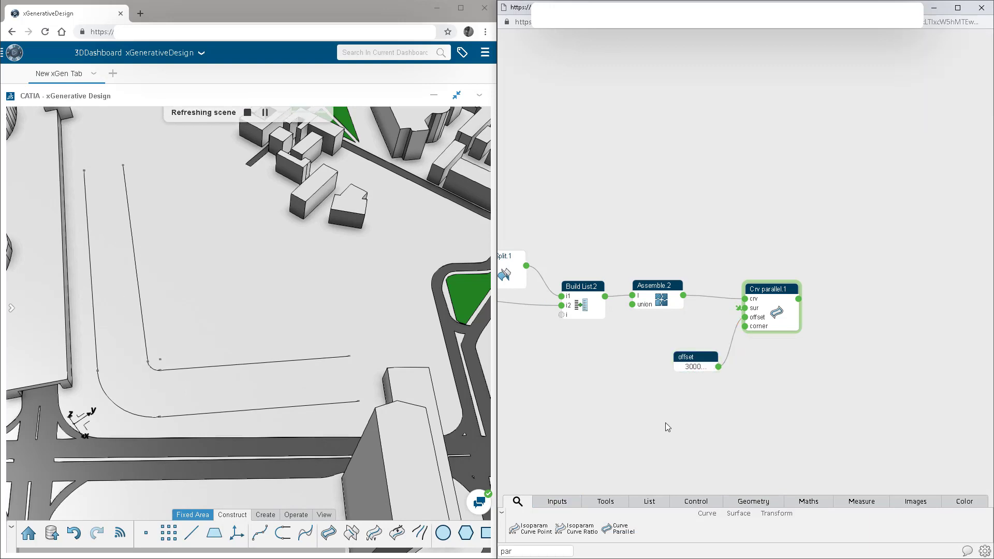
Step: Add a Blend node that creates a surface between the Assemble.2 curve and the parallel curve Crv parallel.1
{"action": "middle_click_drag", "start_coordinate": [864, 380], "coordinate": [813, 381]}
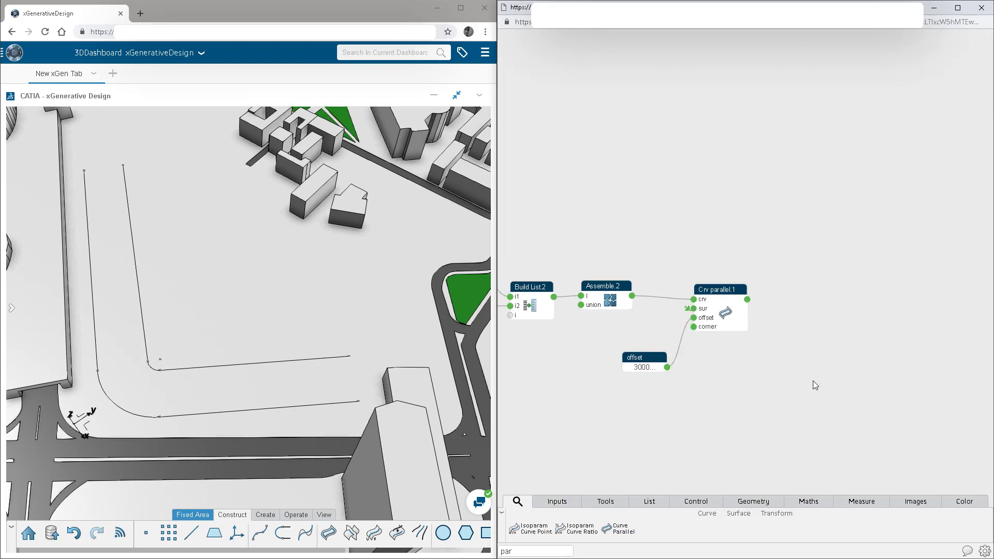
{"action": "type", "text": "blen"}
{"action": "key", "text": "Return"}
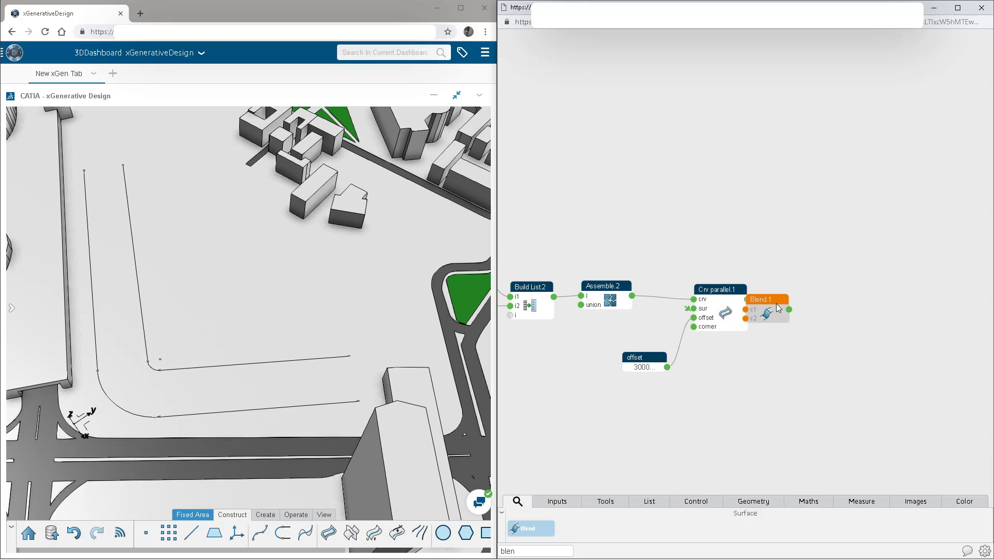
{"action": "left_click_drag", "start_coordinate": [776, 303], "coordinate": [839, 305]}
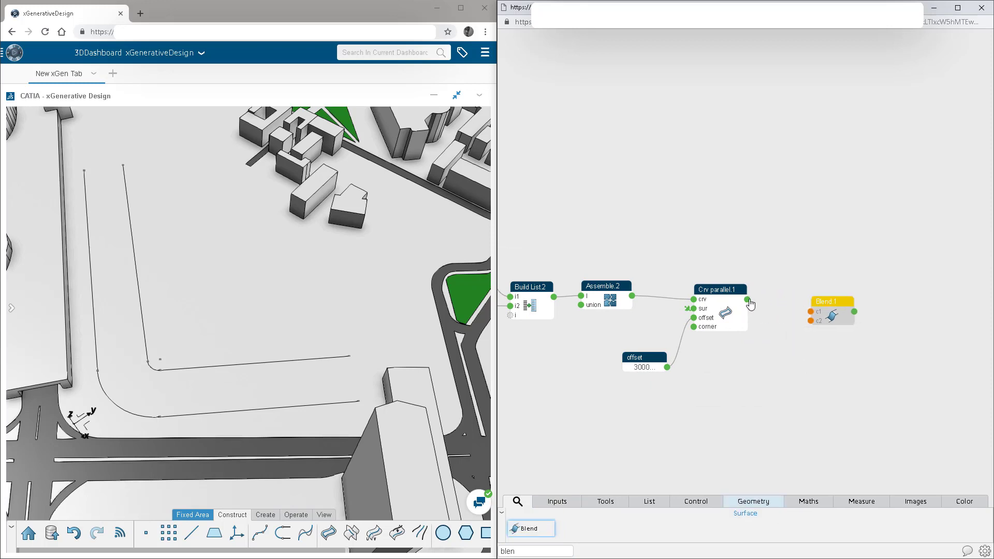
{"action": "left_click_drag", "start_coordinate": [749, 300], "coordinate": [811, 322]}
{"action": "left_click_drag", "start_coordinate": [824, 299], "coordinate": [810, 265]}
{"action": "left_click_drag", "start_coordinate": [632, 296], "coordinate": [797, 278]}
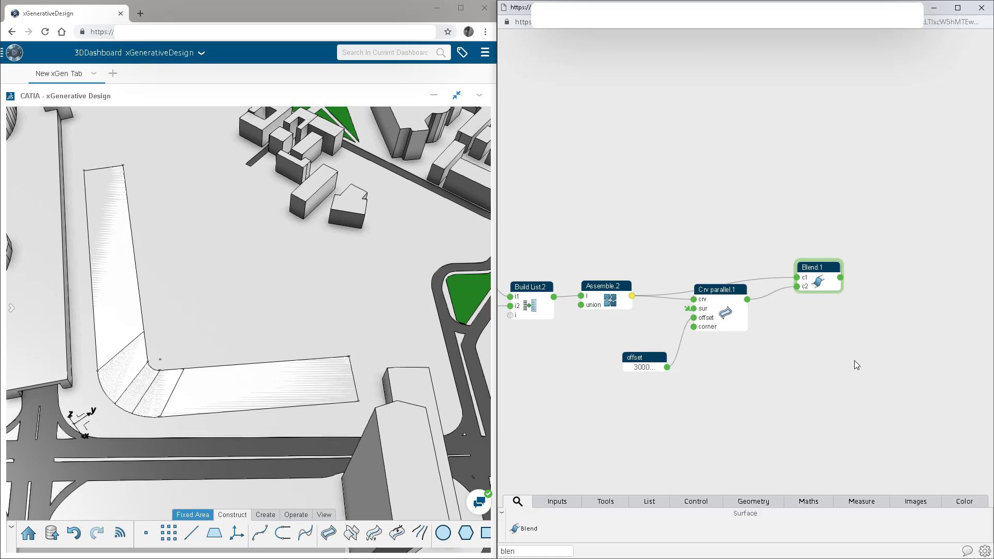
Step: Add a Divide Curve node with Assemble.2 as the curve to generate points along it
{"action": "left_click_drag", "start_coordinate": [854, 361], "coordinate": [817, 357]}
{"action": "key", "text": "BackSpace"}
{"action": "key", "text": "BackSpace"}
{"action": "key", "text": "BackSpace"}
{"action": "key", "text": "BackSpace"}
{"action": "type", "text": "divi"}
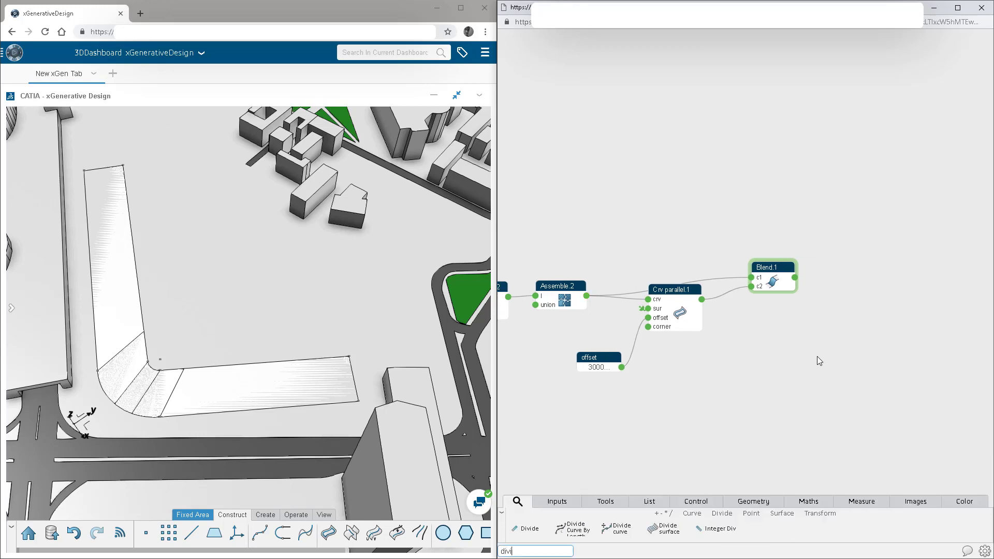
{"action": "left_click", "coordinate": [619, 528]}
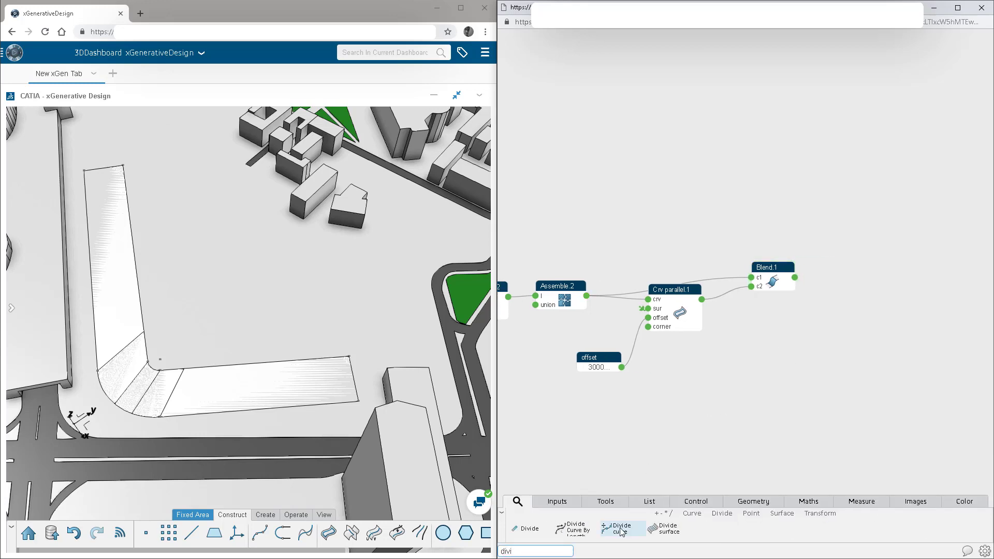
{"action": "left_click_drag", "start_coordinate": [836, 386], "coordinate": [735, 393]}
{"action": "left_click_drag", "start_coordinate": [693, 315], "coordinate": [805, 257]}
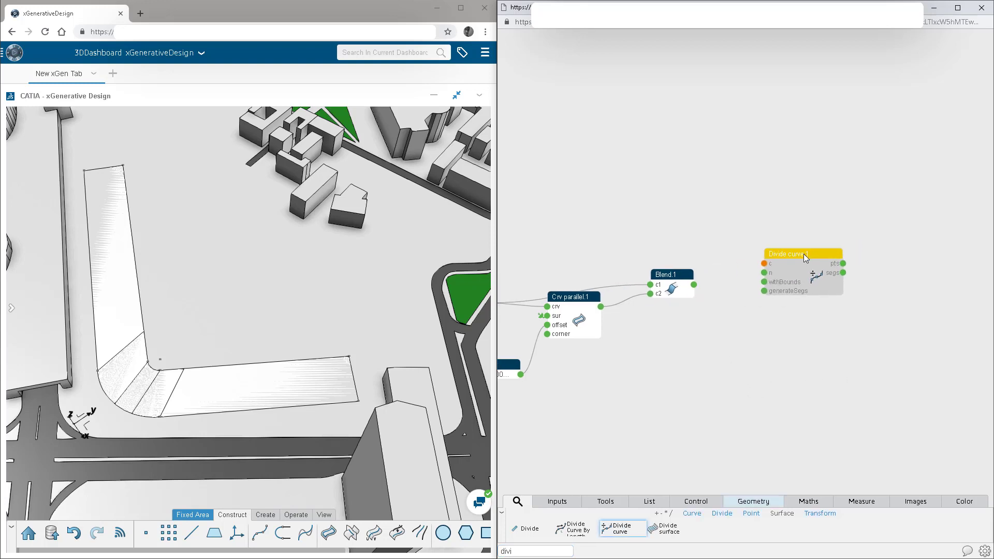
{"action": "left_click_drag", "start_coordinate": [587, 280], "coordinate": [618, 277]}
Step: Name the extracted division count Number of Towers, give it a slider range from 3 to 30, and set it to 15
{"action": "left_click_drag", "start_coordinate": [533, 311], "coordinate": [634, 124]}
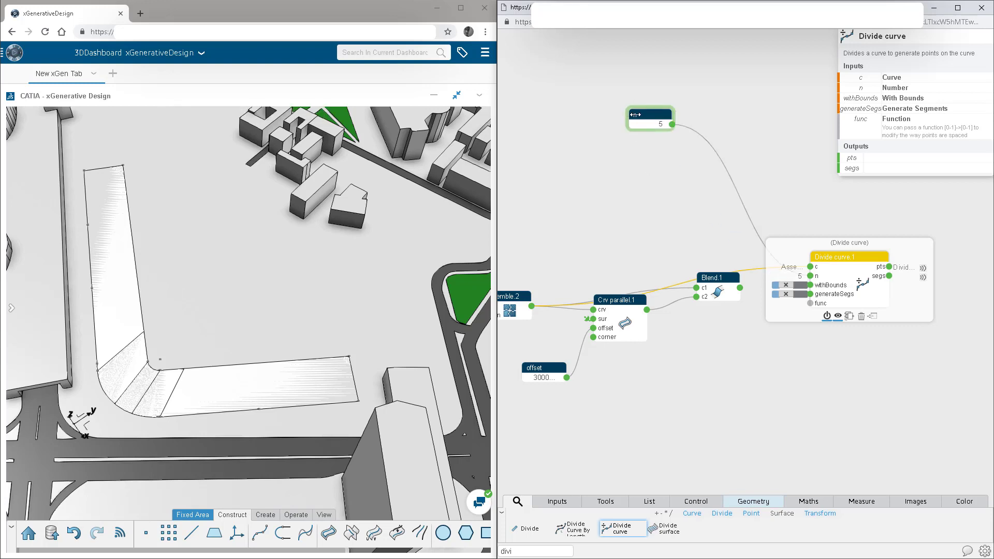
{"action": "mouse_move", "coordinate": [633, 114]}
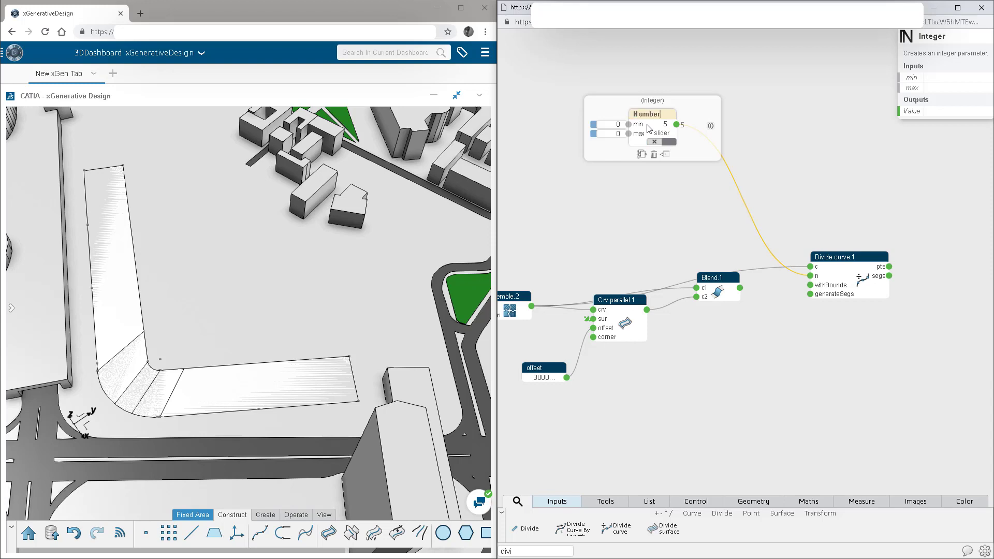
{"action": "type", "text": "Towers"}
{"action": "left_click", "coordinate": [611, 124]}
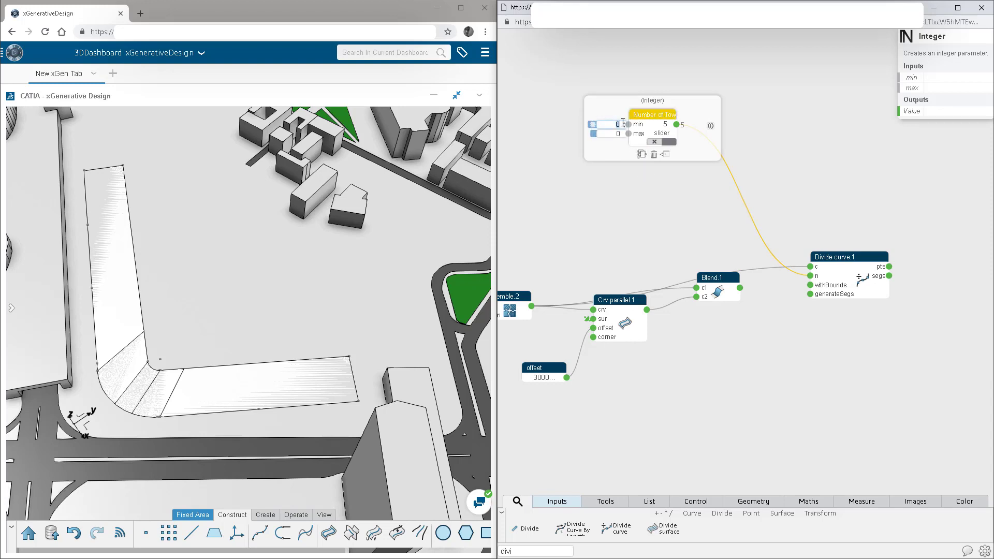
{"action": "double_click", "coordinate": [616, 135]}
{"action": "type", "text": "10"}
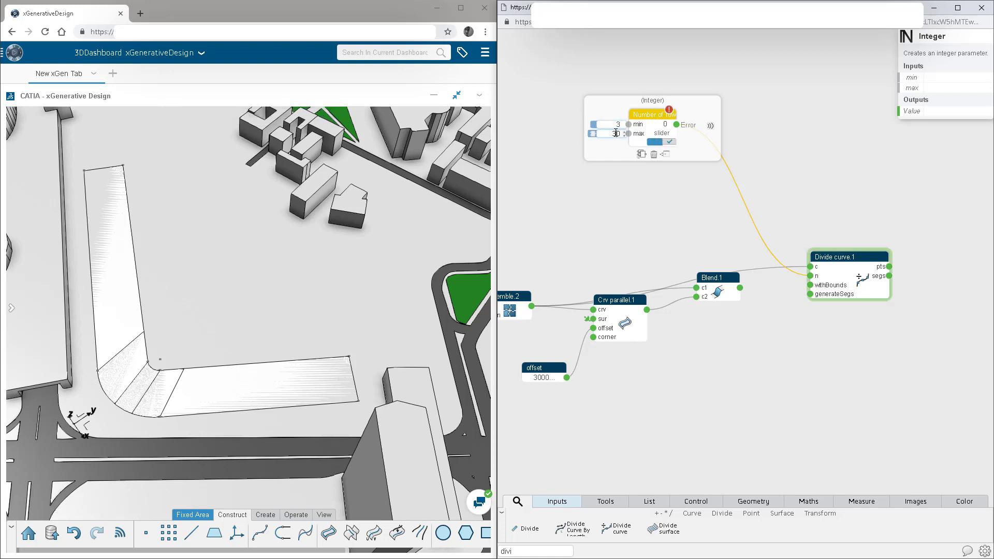
{"action": "left_click", "coordinate": [631, 200]}
{"action": "left_click_drag", "start_coordinate": [642, 131], "coordinate": [654, 131]}
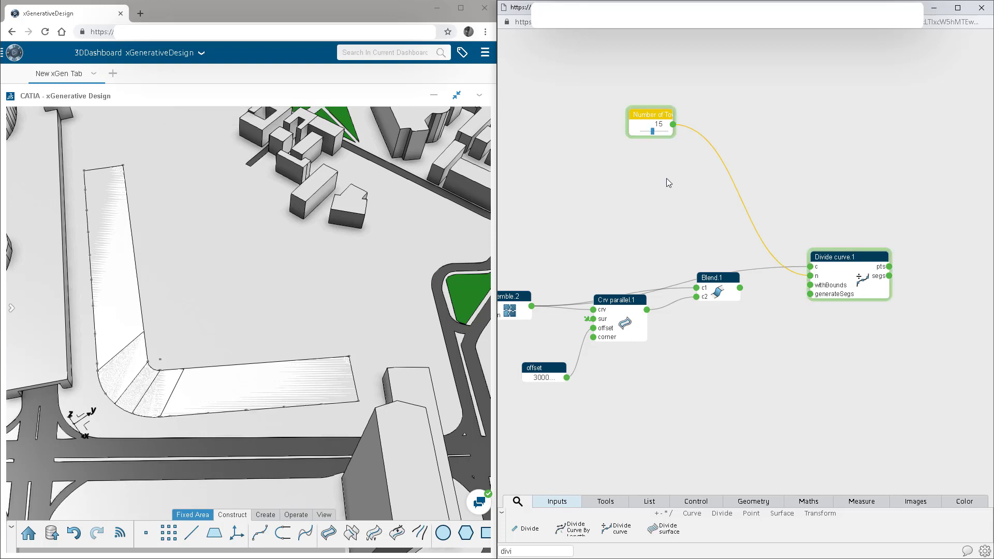
Step: Add a Plane Normal node that takes the points of Divide curve.1 as its point input
{"action": "key", "text": "BackSpace"}
{"action": "key", "text": "BackSpace"}
{"action": "key", "text": "BackSpace"}
{"action": "key", "text": "BackSpace"}
{"action": "type", "text": "plan"}
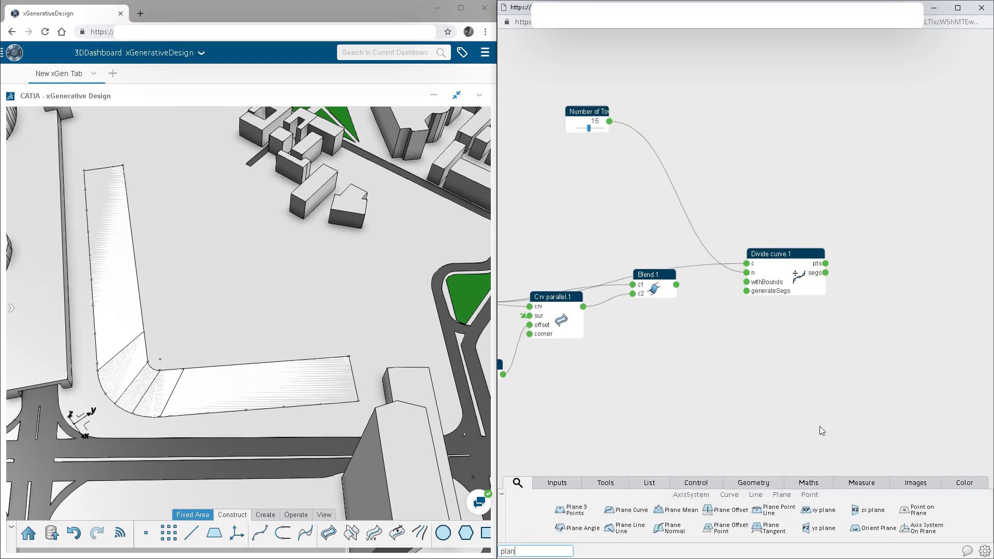
{"action": "left_click", "coordinate": [679, 524]}
{"action": "middle_click_drag", "start_coordinate": [880, 359], "coordinate": [742, 399]}
{"action": "left_click_drag", "start_coordinate": [641, 342], "coordinate": [775, 303]}
{"action": "left_click_drag", "start_coordinate": [688, 304], "coordinate": [744, 322]}
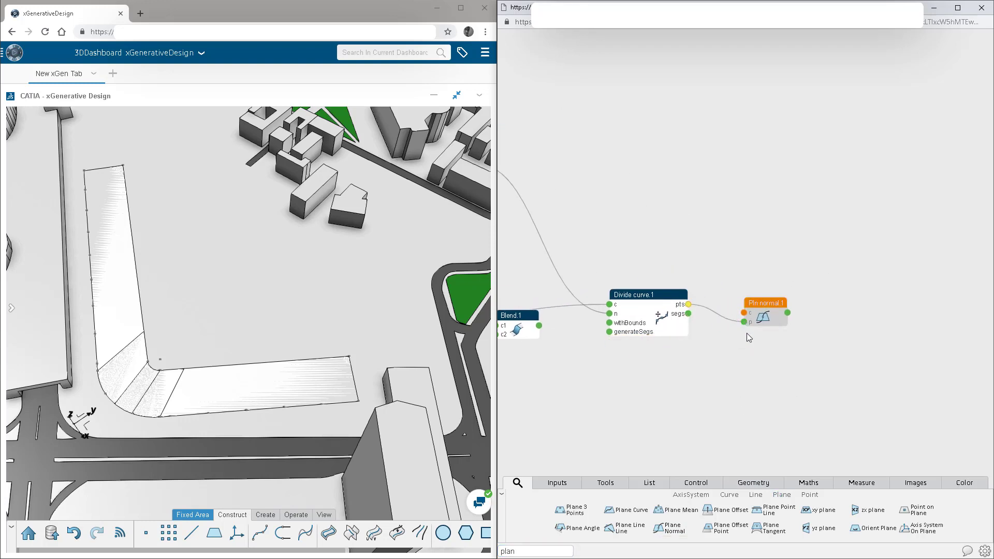
Step: Connect Assemble.2 as the curve of the Plane Normal node and turn on With Bounds for Divide curve.1
{"action": "scroll", "coordinate": [749, 334], "scroll_direction": "down", "scroll_amount": 1}
{"action": "middle_click_drag", "start_coordinate": [711, 346], "coordinate": [782, 346]}
{"action": "left_click_drag", "start_coordinate": [629, 315], "coordinate": [631, 276]}
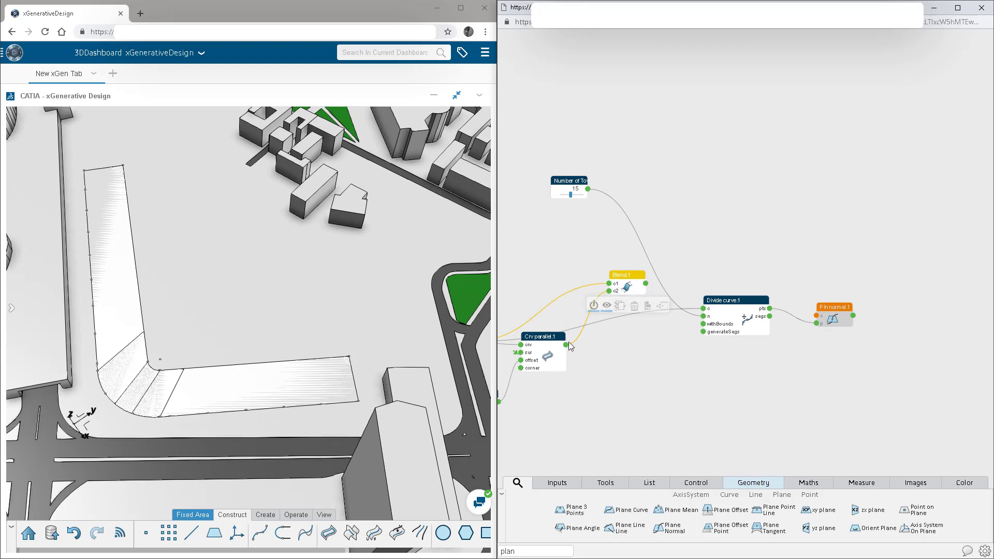
{"action": "middle_click_drag", "start_coordinate": [566, 342], "coordinate": [629, 338]}
{"action": "scroll", "coordinate": [629, 338], "scroll_direction": "down", "scroll_amount": 3}
{"action": "left_click_drag", "start_coordinate": [545, 339], "coordinate": [846, 364]}
{"action": "left_click_drag", "start_coordinate": [761, 305], "coordinate": [736, 309]}
{"action": "middle_click_drag", "start_coordinate": [898, 303], "coordinate": [813, 297]}
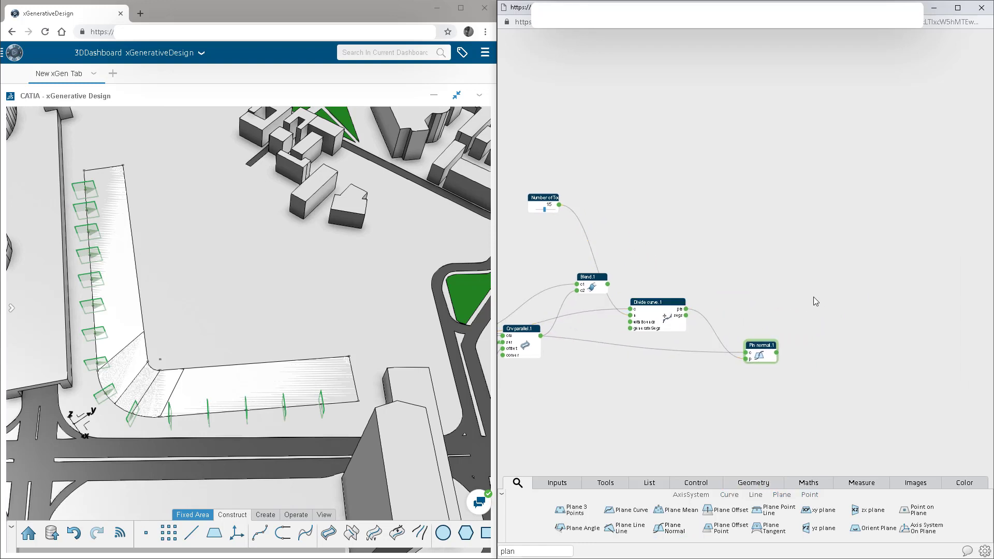
{"action": "mouse_move", "coordinate": [660, 307]}
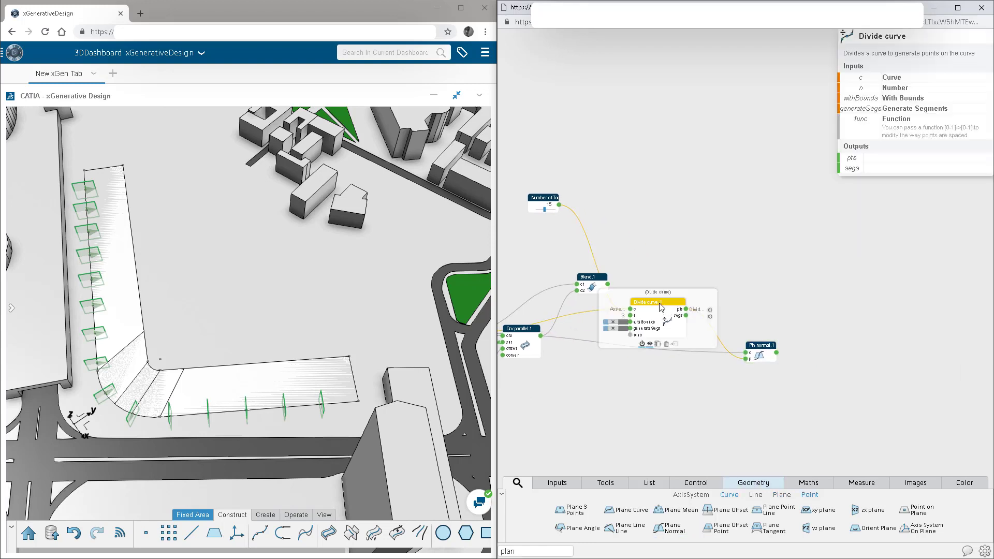
{"action": "left_click", "coordinate": [613, 322]}
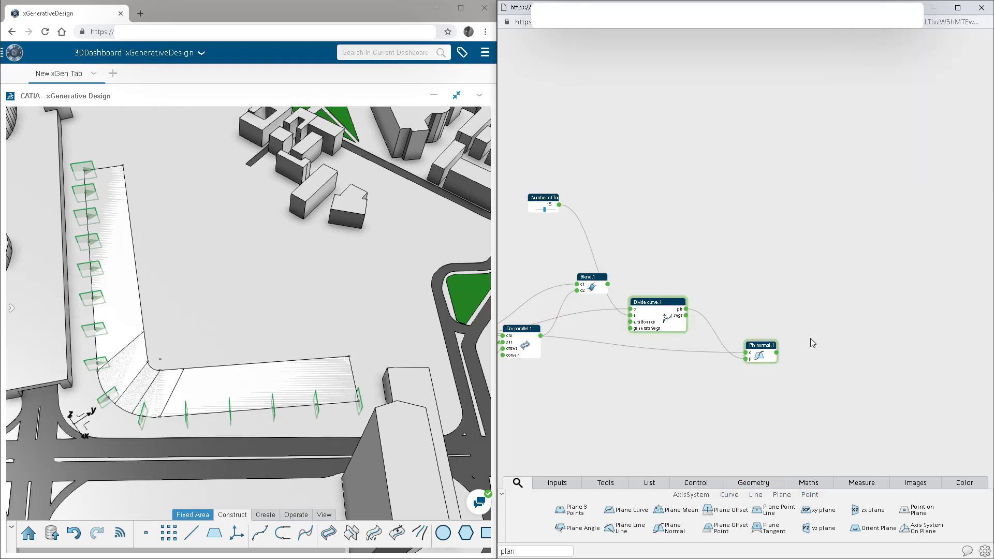
Step: Add an Intersect node between the Blend.1 surface and the normal planes of Pln normal.1
{"action": "middle_click_drag", "start_coordinate": [809, 318], "coordinate": [785, 315]}
{"action": "type", "text": "inter"}
{"action": "key", "text": "Tab"}
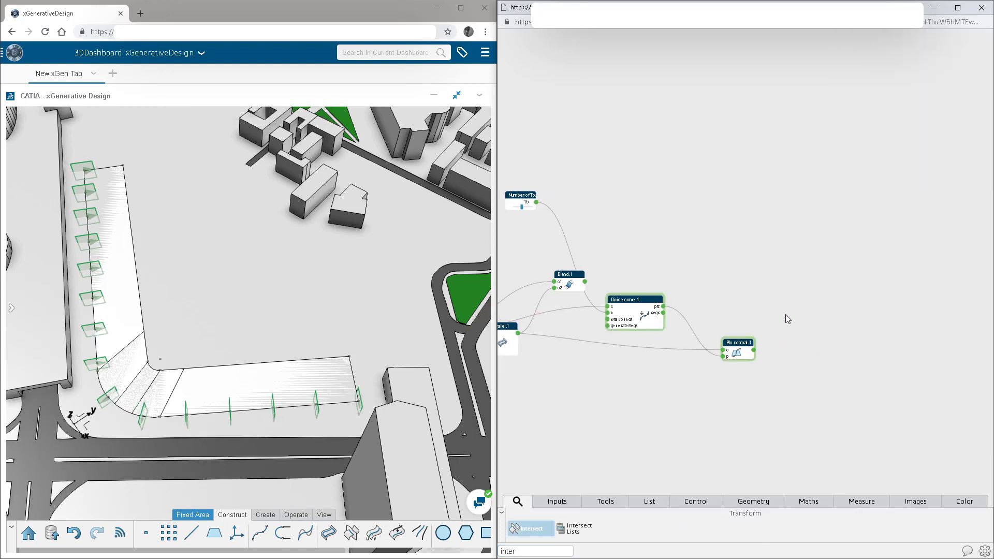
{"action": "key", "text": "Return"}
{"action": "left_click_drag", "start_coordinate": [765, 305], "coordinate": [807, 303]}
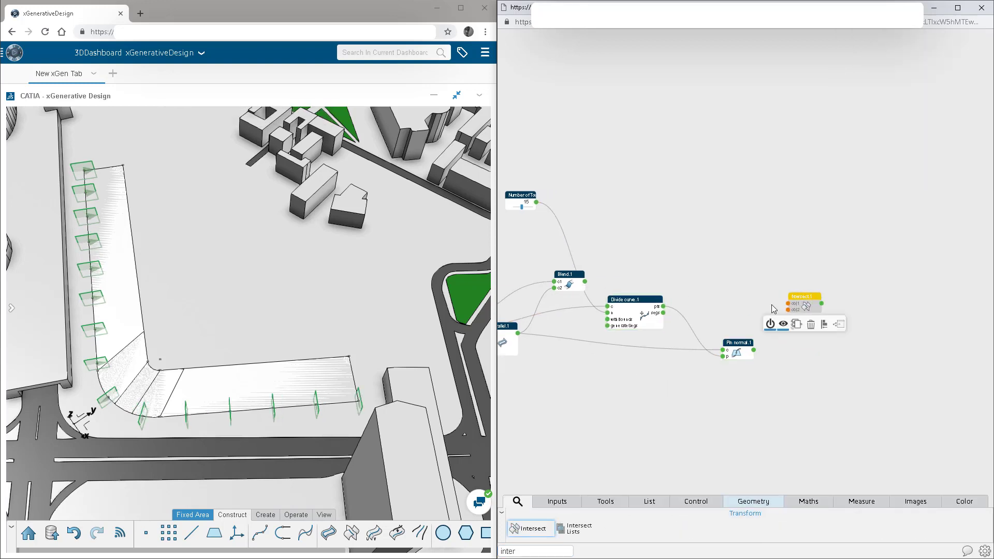
{"action": "left_click_drag", "start_coordinate": [584, 282], "coordinate": [787, 303]}
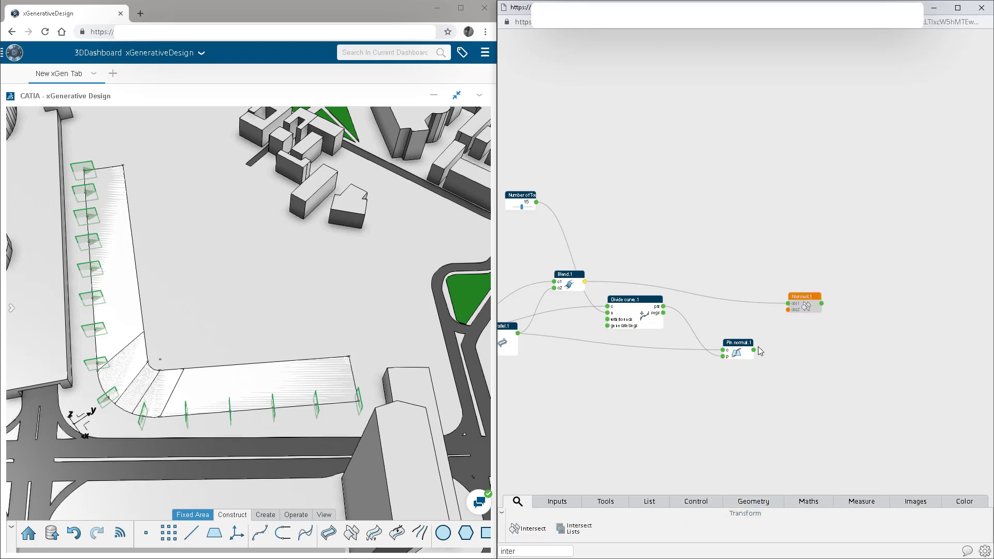
{"action": "left_click_drag", "start_coordinate": [754, 350], "coordinate": [788, 310]}
Step: Add a Slice Surface node that cuts the Blend.1 surface with the curves of Intersect.1, and space the nodes apart
{"action": "left_click_drag", "start_coordinate": [884, 358], "coordinate": [847, 359]}
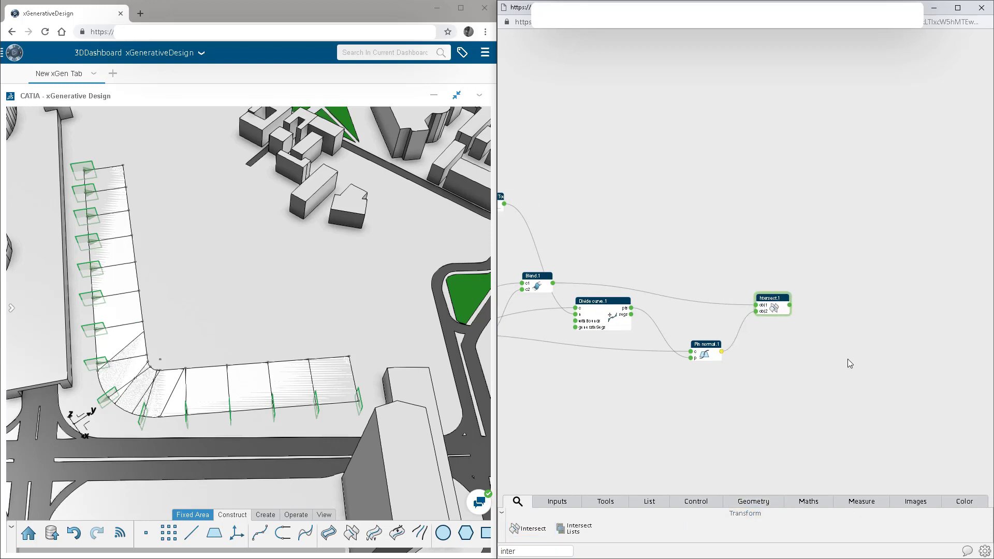
{"action": "type", "text": "slic"}
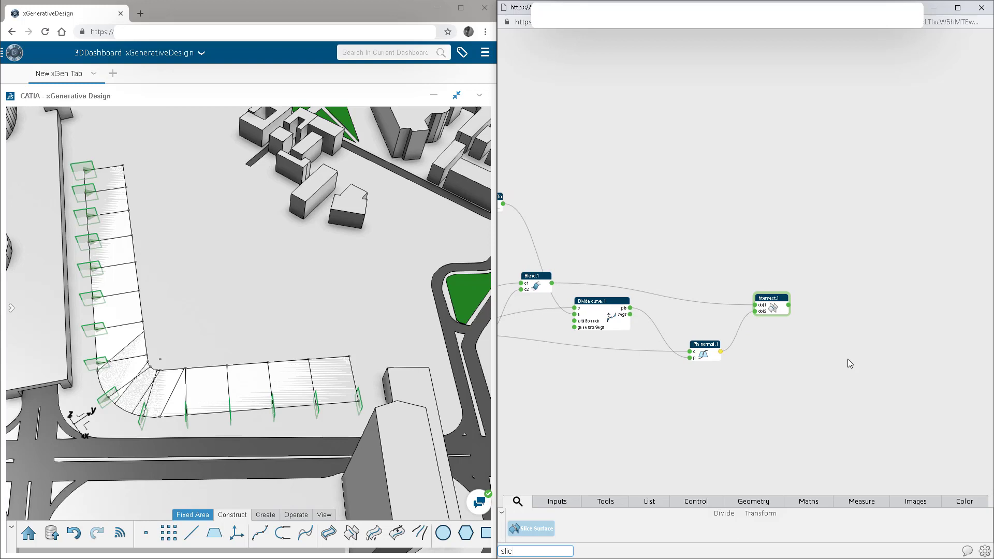
{"action": "key", "text": "Return"}
{"action": "mouse_move", "coordinate": [762, 300]}
{"action": "left_mouse_down"}
{"action": "mouse_move", "coordinate": [839, 297]}
{"action": "mouse_move", "coordinate": [827, 309]}
{"action": "mouse_move", "coordinate": [826, 280]}
{"action": "mouse_move", "coordinate": [760, 301]}
{"action": "left_mouse_up"}
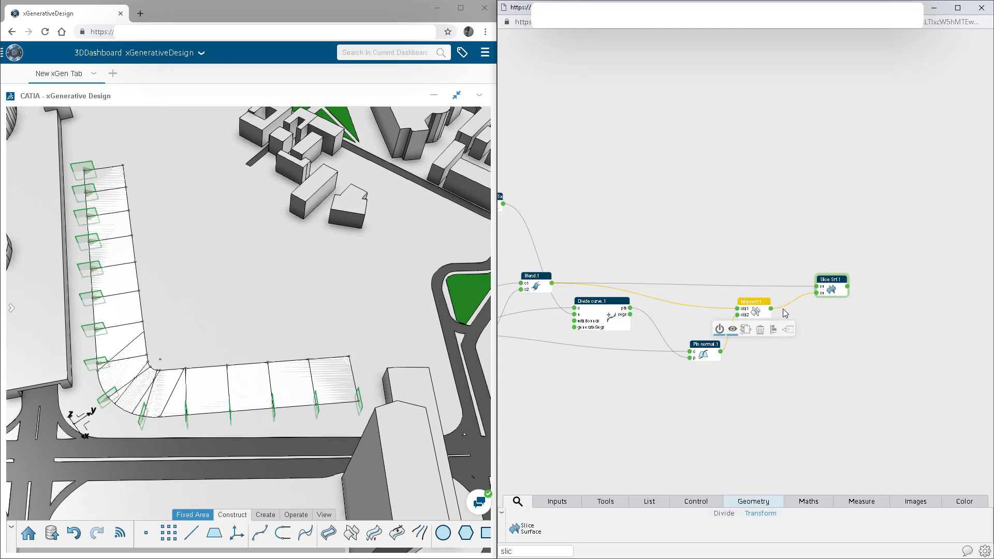
Step: Hide the geometry of the Blend.1, Pln normal.1 and Divide curve.1 nodes in the 3D view
{"action": "left_click", "coordinate": [541, 284]}
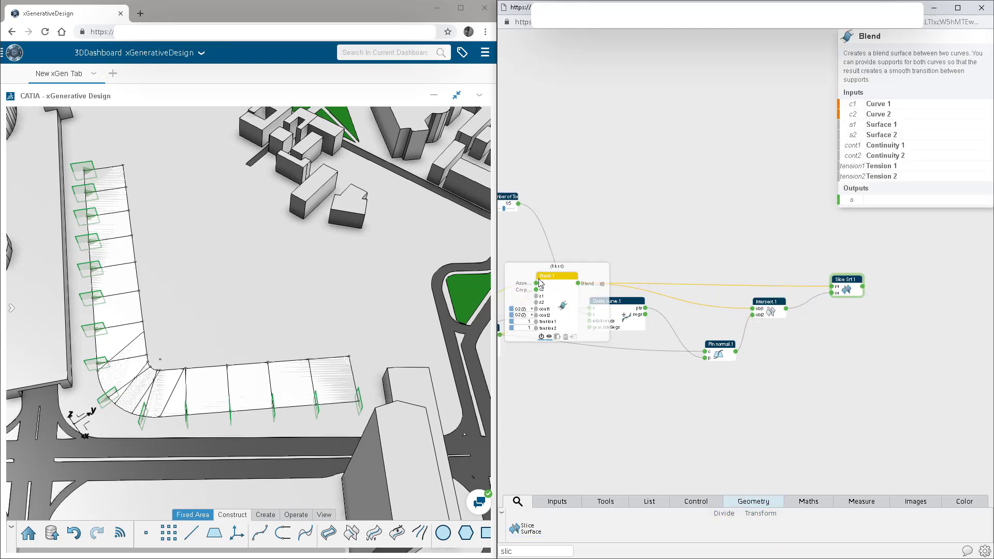
{"action": "left_click", "coordinate": [562, 374]}
{"action": "left_click_drag", "start_coordinate": [728, 343], "coordinate": [718, 341]}
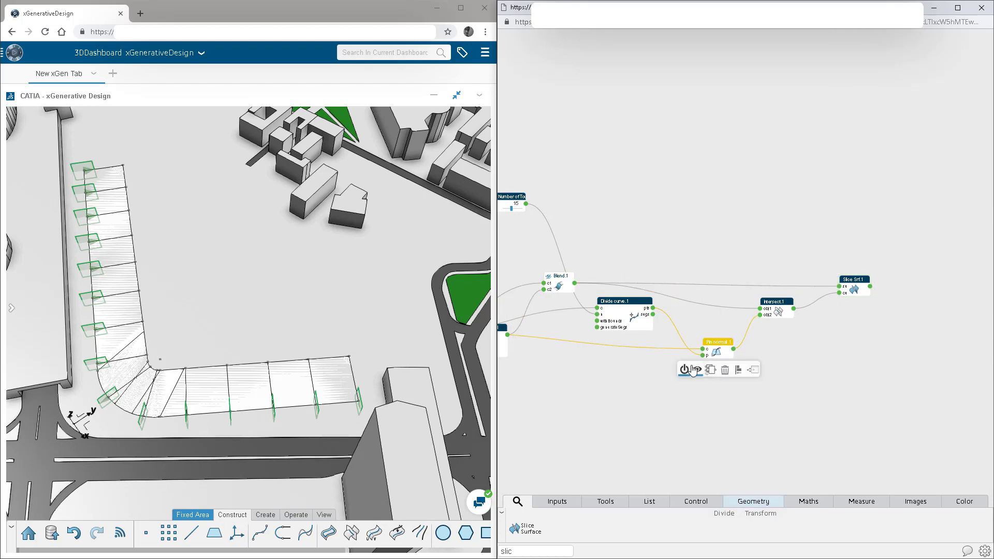
{"action": "left_click", "coordinate": [697, 371]}
{"action": "left_click", "coordinate": [627, 302]}
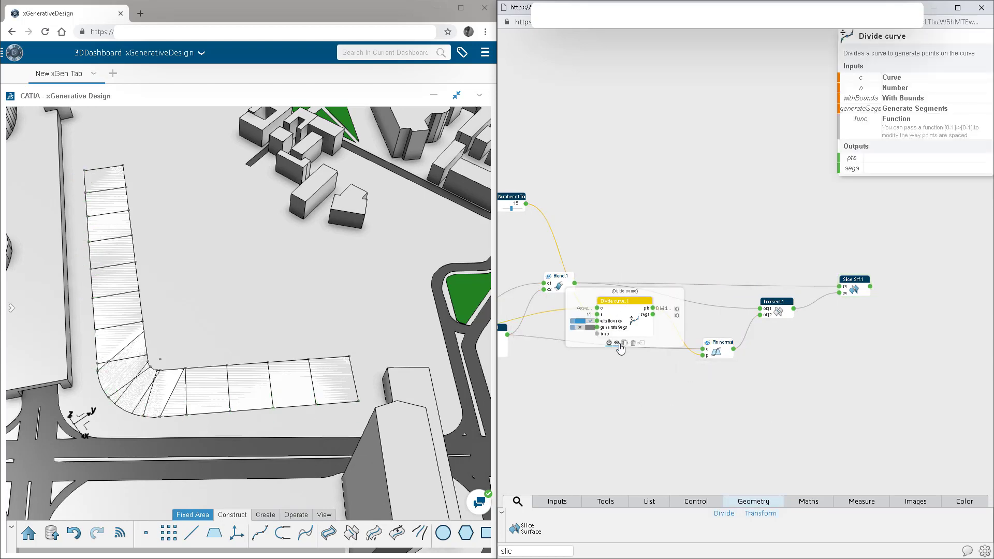
{"action": "left_click", "coordinate": [619, 344]}
{"action": "left_click", "coordinate": [814, 364]}
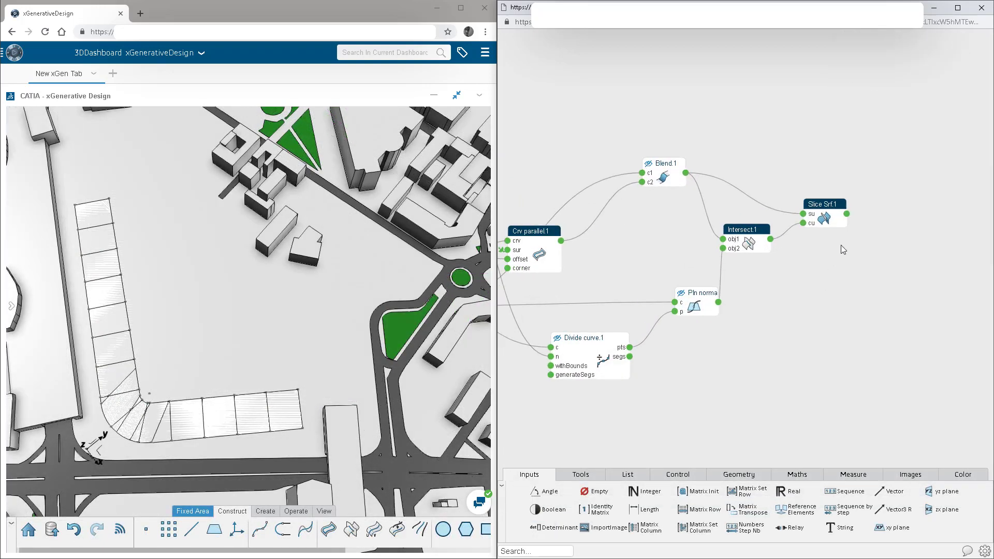
Step: Examine the order of the slices in the Slice Srf.1 output and check the Assemble.2 and Divide curve.1 nodes feeding it
{"action": "mouse_move", "coordinate": [847, 213]}
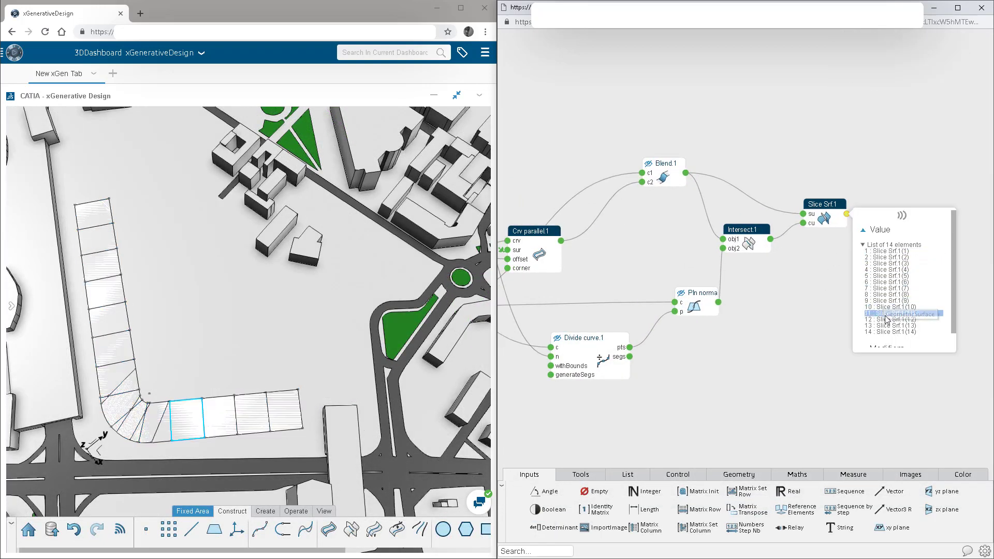
{"action": "middle_click_drag", "start_coordinate": [709, 379], "coordinate": [718, 377]}
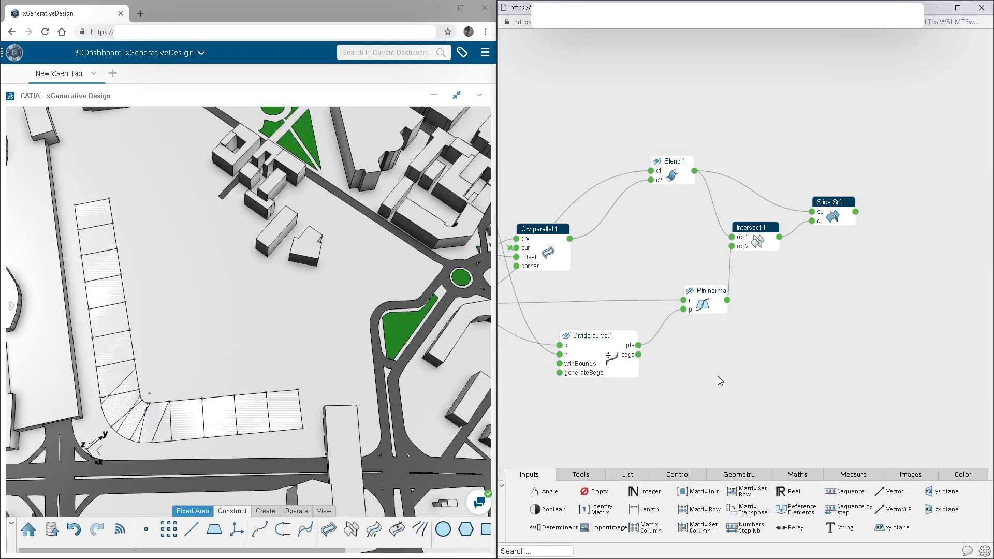
{"action": "scroll", "coordinate": [718, 376], "scroll_direction": "down", "scroll_amount": 2}
{"action": "scroll", "coordinate": [628, 371], "scroll_direction": "up", "scroll_amount": 1}
{"action": "left_click", "coordinate": [600, 301]}
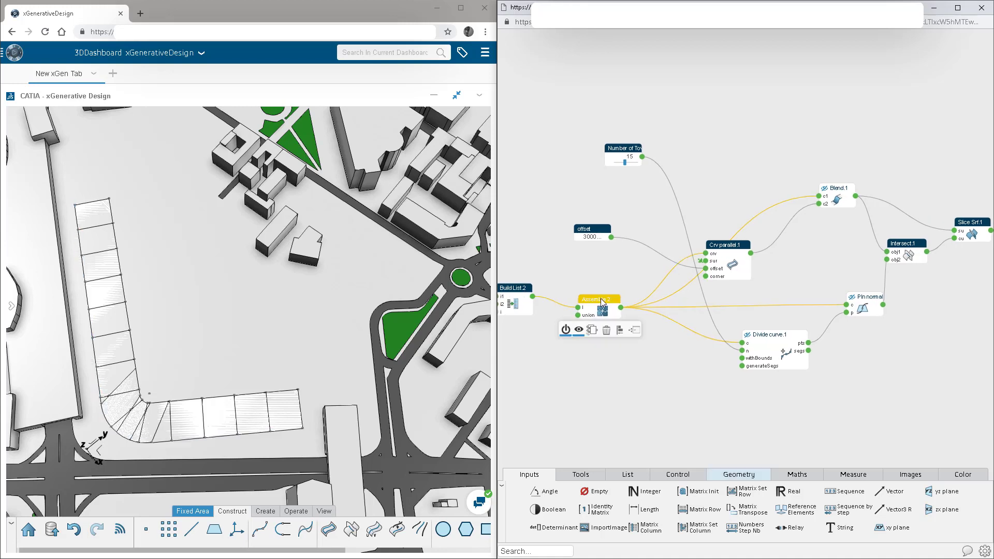
{"action": "left_click", "coordinate": [770, 335]}
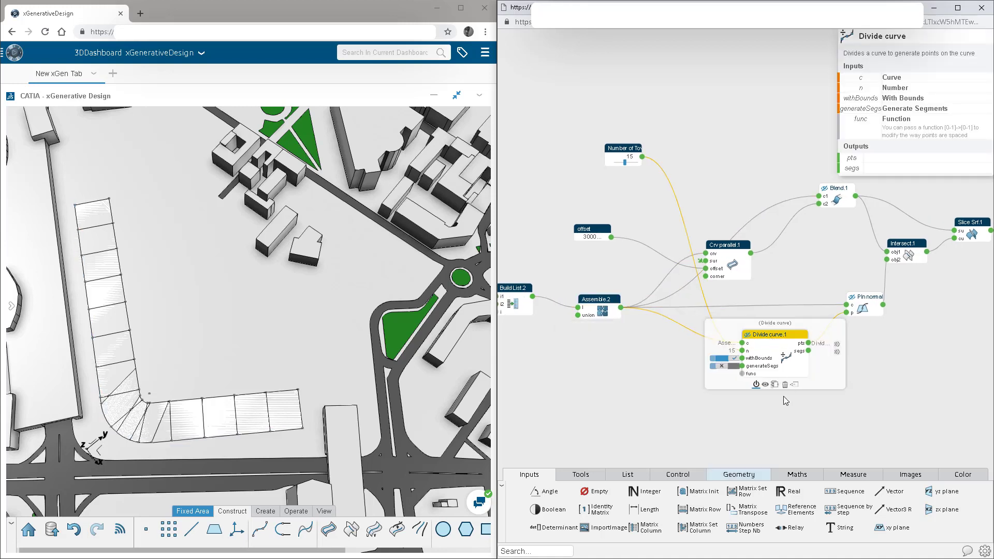
{"action": "left_click", "coordinate": [788, 417]}
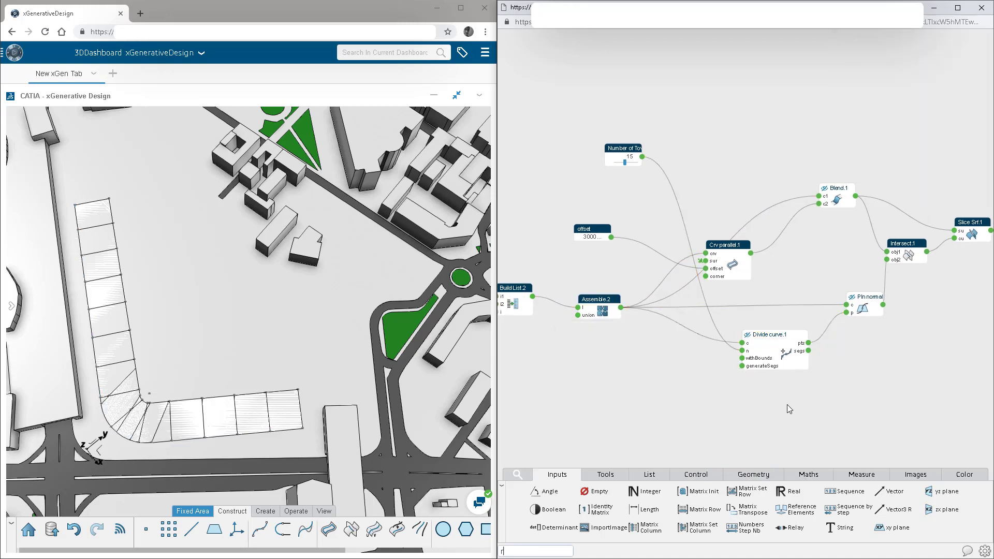
Step: Insert an Invert order node between the points output of Divide curve.1 and the point input of Pln normal.1
{"action": "type", "text": "inver"}
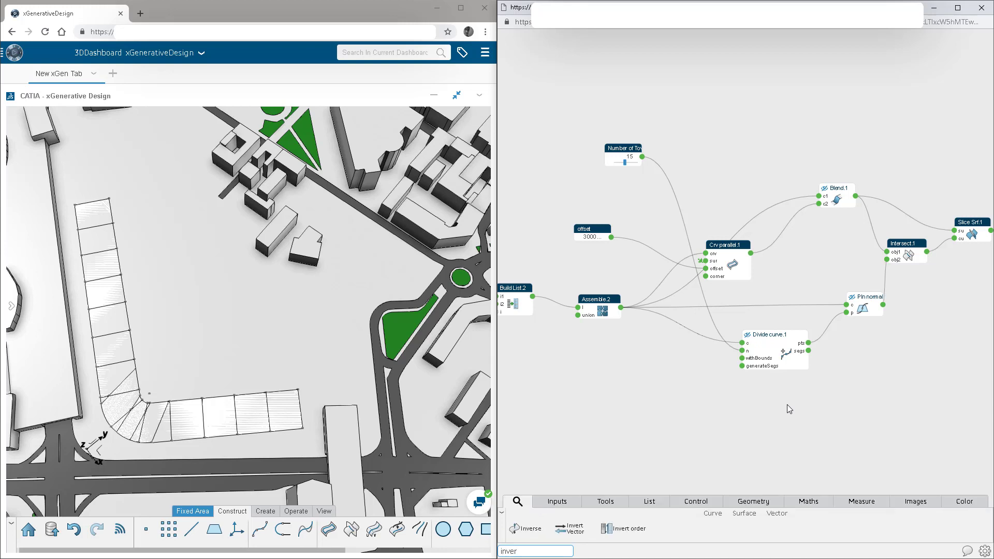
{"action": "left_click_drag", "start_coordinate": [638, 523], "coordinate": [786, 301]}
{"action": "left_click_drag", "start_coordinate": [768, 336], "coordinate": [848, 314]}
{"action": "left_click_drag", "start_coordinate": [795, 301], "coordinate": [812, 318]}
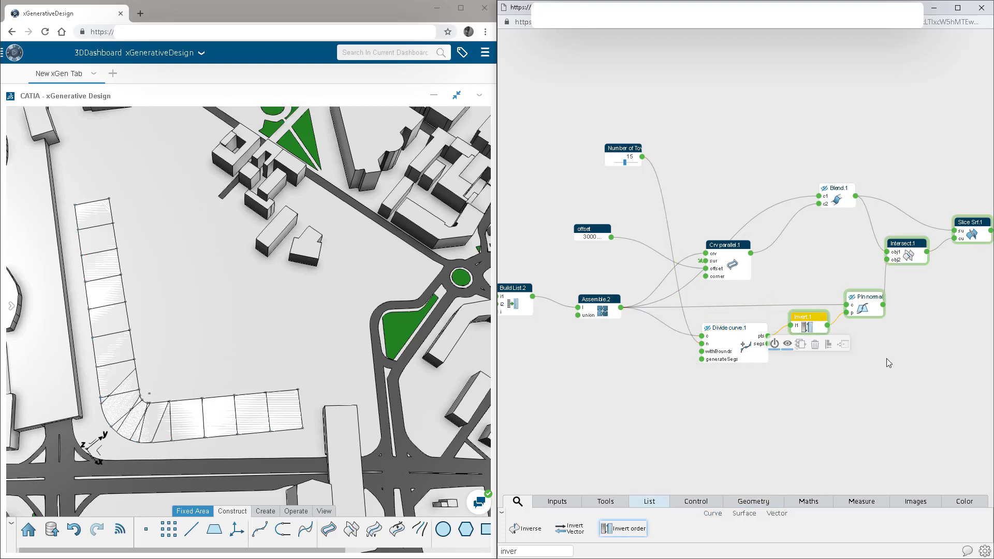
{"action": "middle_click_drag", "start_coordinate": [744, 392], "coordinate": [585, 396]}
{"action": "mouse_move", "coordinate": [831, 231]}
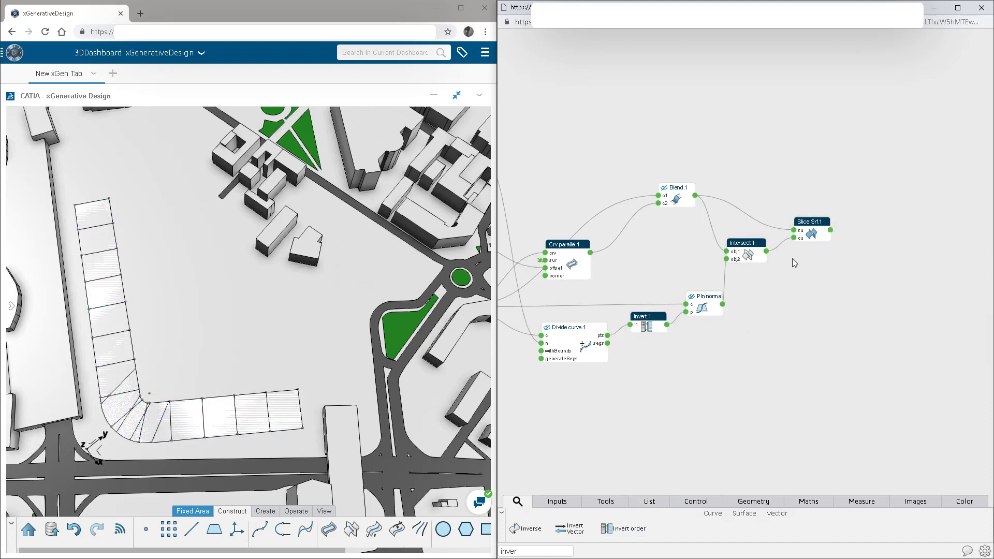
Step: Add a Curve Evaluator node to the graph and place it beyond Slice Srf.1
{"action": "middle_click_drag", "start_coordinate": [826, 303], "coordinate": [770, 322]}
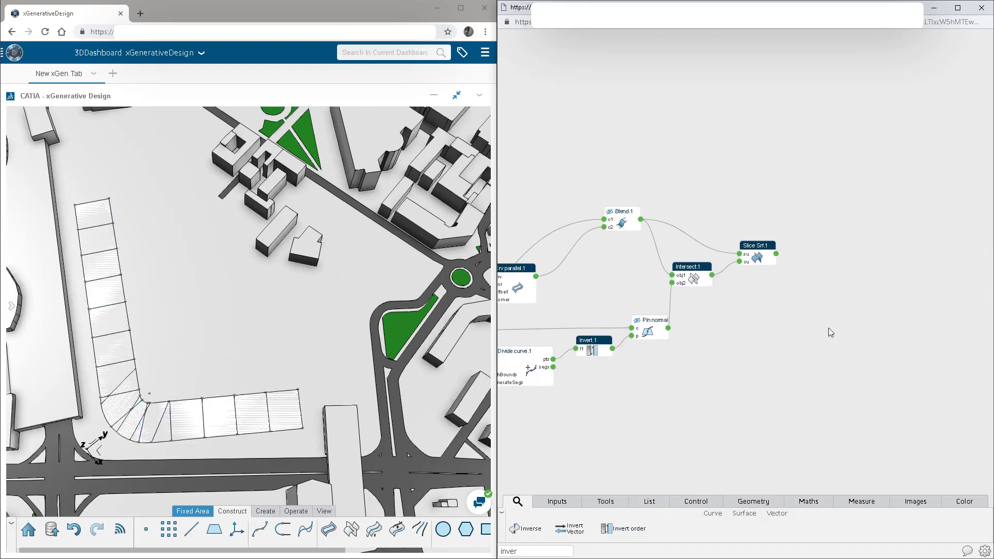
{"action": "key", "text": "BackSpace"}
{"action": "key", "text": "BackSpace"}
{"action": "key", "text": "BackSpace"}
{"action": "key", "text": "BackSpace"}
{"action": "key", "text": "BackSpace"}
{"action": "type", "text": "curv"}
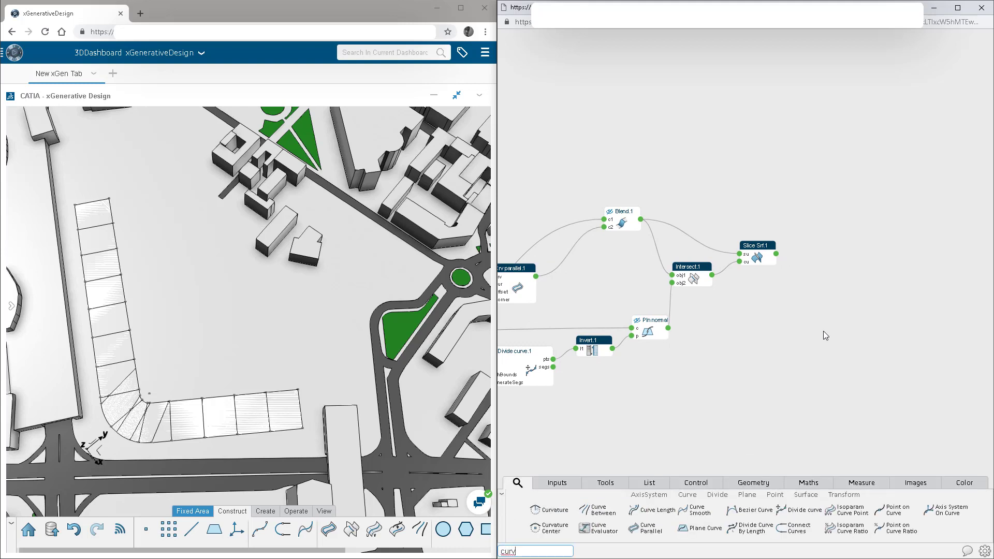
{"action": "left_click_drag", "start_coordinate": [603, 528], "coordinate": [763, 359]}
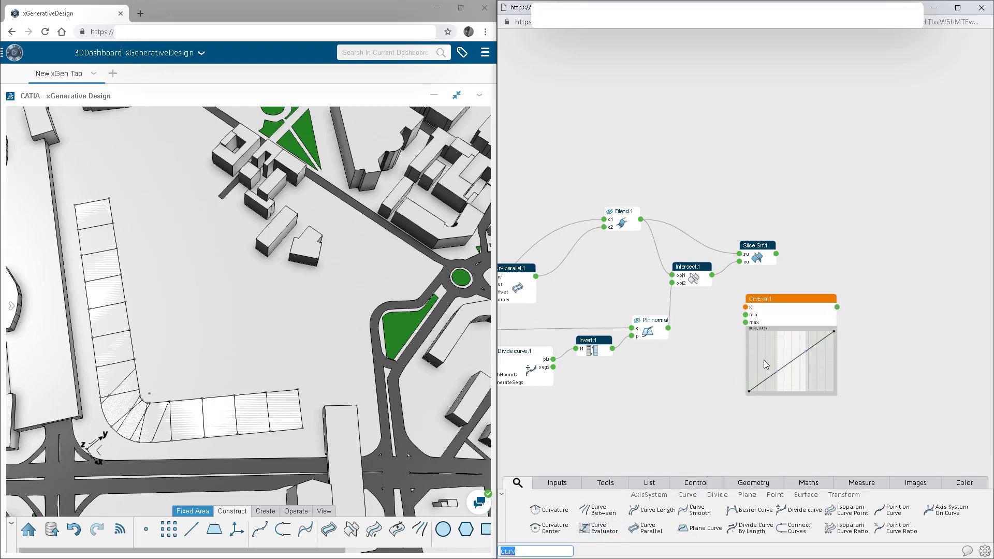
{"action": "left_click_drag", "start_coordinate": [790, 296], "coordinate": [886, 295]}
{"action": "middle_click_drag", "start_coordinate": [870, 276], "coordinate": [808, 272]}
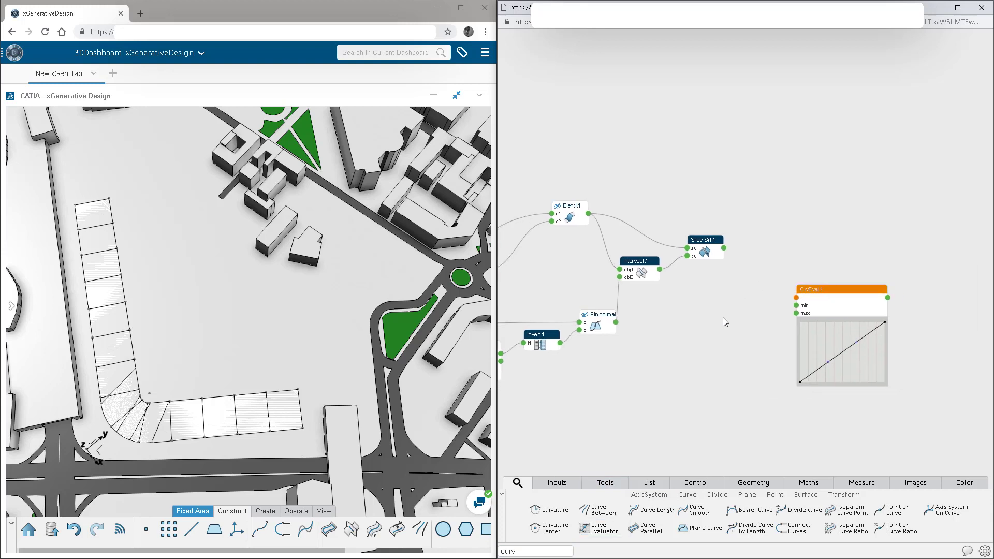
Step: Extract the max input of CrvEval.1 as Max Building Height with value 100, and reshape its curve into an S with a raised start
{"action": "left_click", "coordinate": [802, 313]}
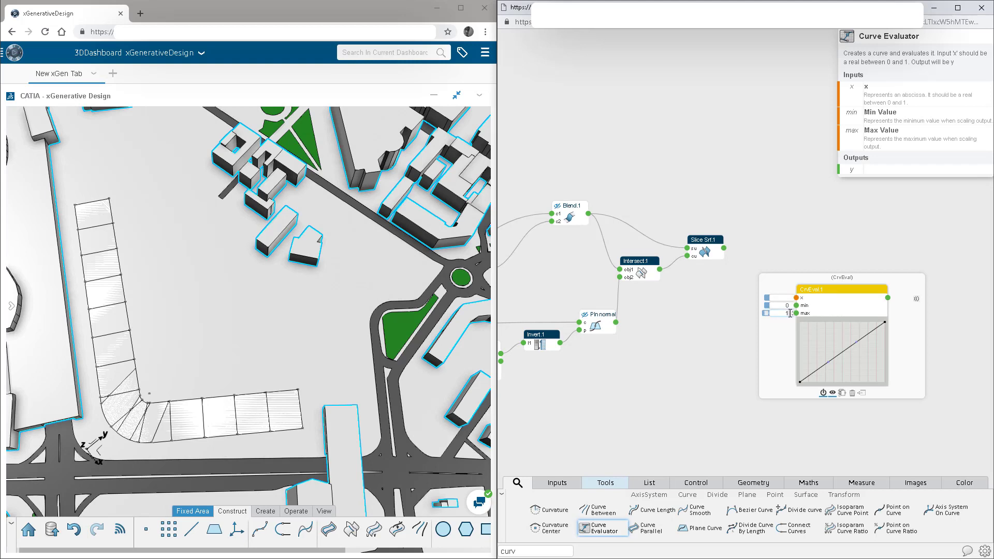
{"action": "left_click_drag", "start_coordinate": [766, 313], "coordinate": [695, 362]}
{"action": "left_click", "coordinate": [695, 361]}
{"action": "double_click", "coordinate": [688, 359]}
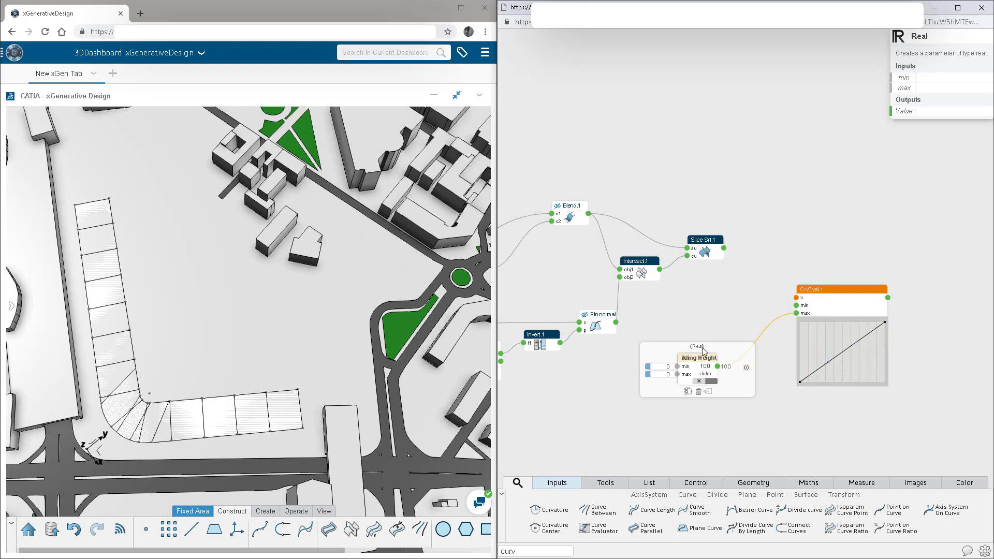
{"action": "left_click", "coordinate": [773, 379]}
{"action": "left_click_drag", "start_coordinate": [799, 386], "coordinate": [800, 374]}
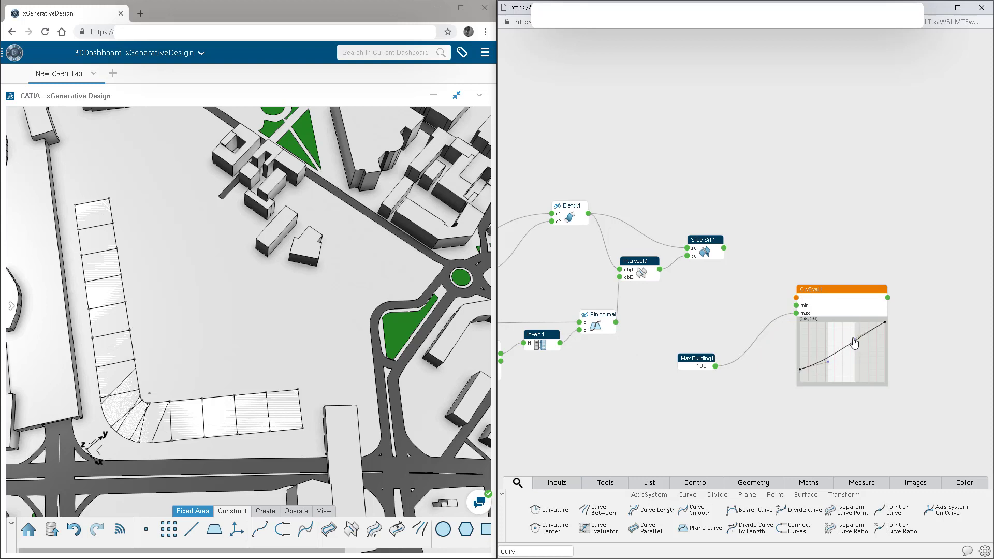
{"action": "left_click_drag", "start_coordinate": [850, 348], "coordinate": [833, 332]}
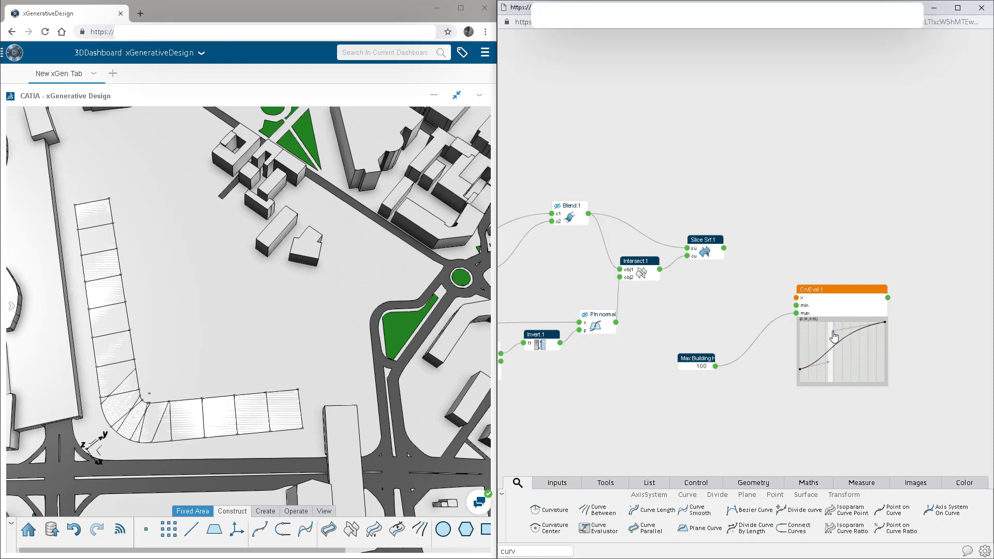
Step: Add a Sequence node and place it between Slice Srf.1 and CrvEval.1
{"action": "type", "text": "sequ"}
{"action": "key", "text": "Return"}
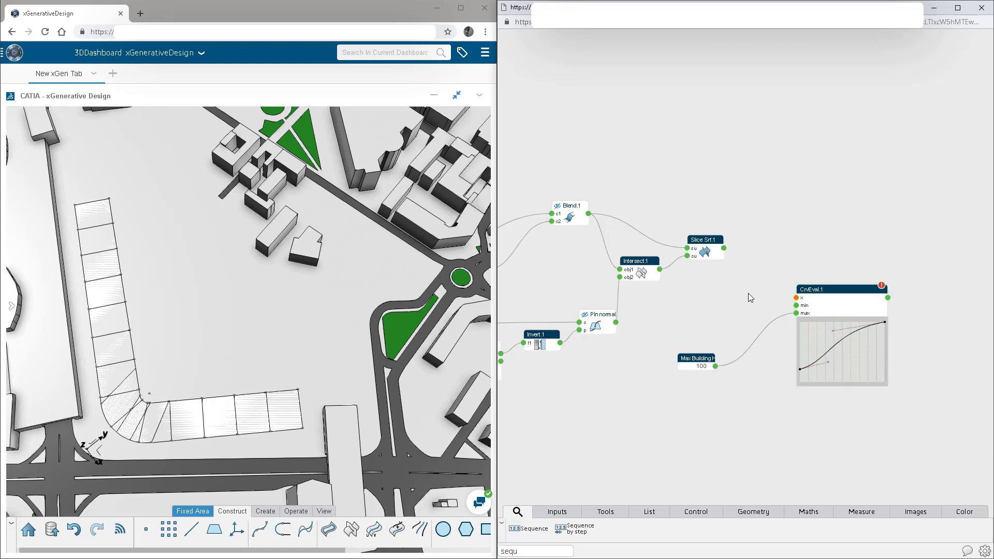
{"action": "left_click_drag", "start_coordinate": [751, 300], "coordinate": [723, 289]}
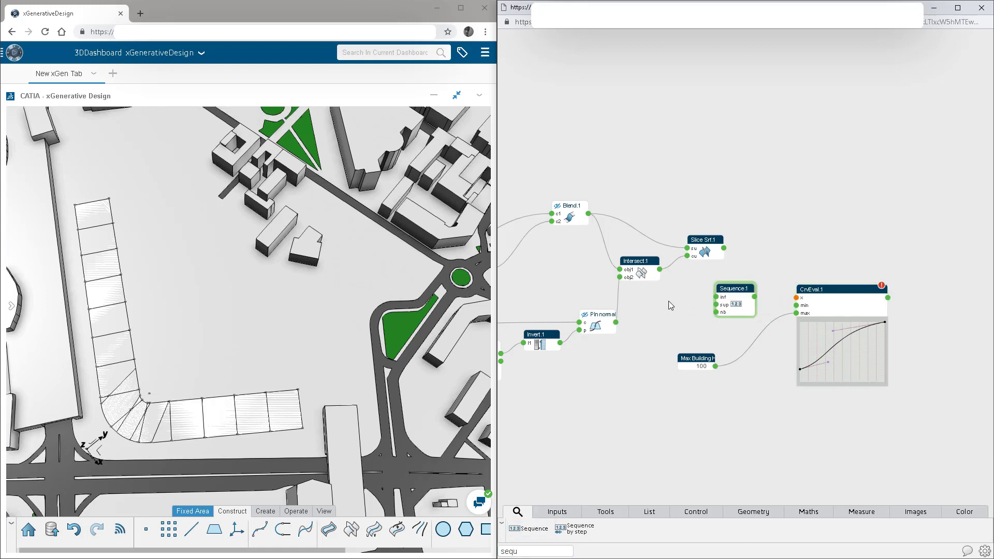
Step: Broadcast the Number of Towers value and link it wirelessly to the nb input of Sequence.1
{"action": "scroll", "coordinate": [669, 300], "scroll_direction": "down", "scroll_amount": 1}
{"action": "left_click_drag", "start_coordinate": [583, 275], "coordinate": [795, 285]}
{"action": "mouse_move", "coordinate": [635, 205]}
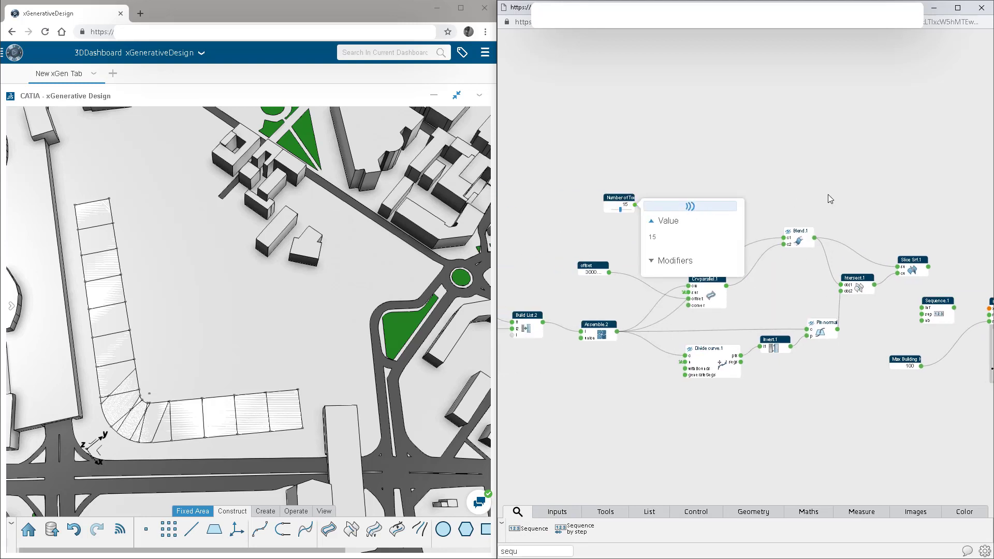
{"action": "left_click_drag", "start_coordinate": [870, 217], "coordinate": [737, 216]}
{"action": "scroll", "coordinate": [789, 328], "scroll_direction": "up", "scroll_amount": 2}
{"action": "mouse_move", "coordinate": [789, 315]}
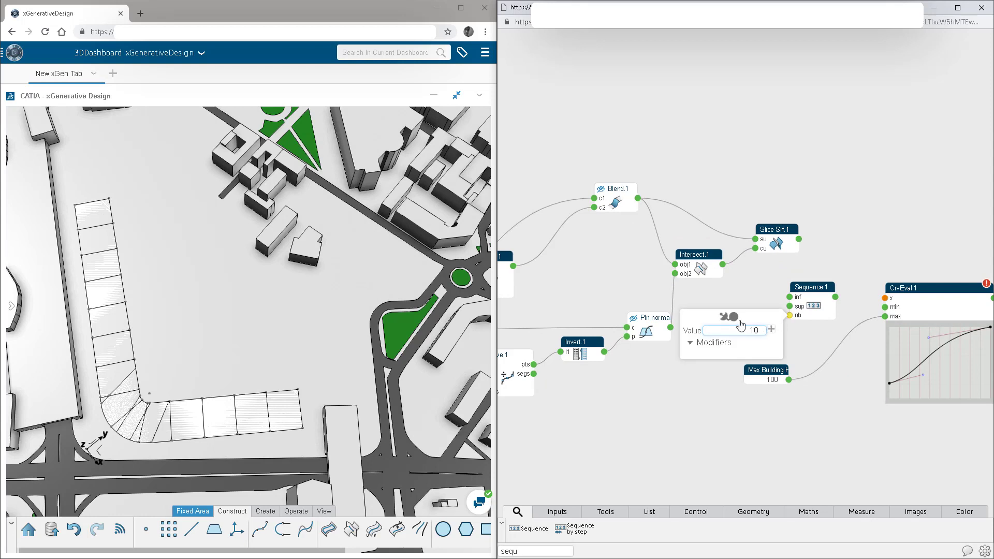
{"action": "left_click", "coordinate": [739, 323]}
{"action": "left_click", "coordinate": [726, 384]}
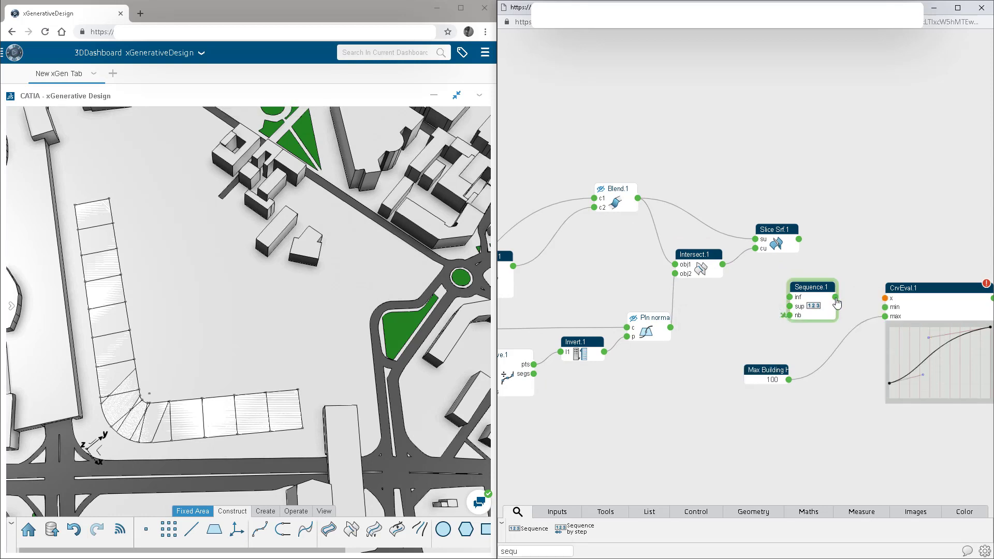
Step: Connect the Sequence.1 output to the x input of CrvEval.1 and inspect the evaluated height list
{"action": "left_click_drag", "start_coordinate": [835, 298], "coordinate": [885, 299]}
{"action": "left_click_drag", "start_coordinate": [903, 257], "coordinate": [762, 249]}
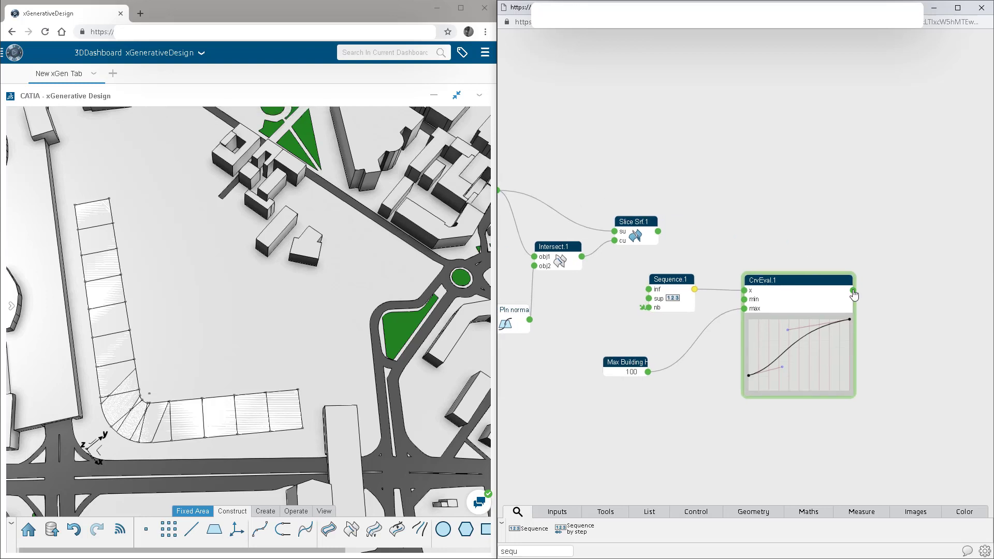
{"action": "mouse_move", "coordinate": [853, 291]}
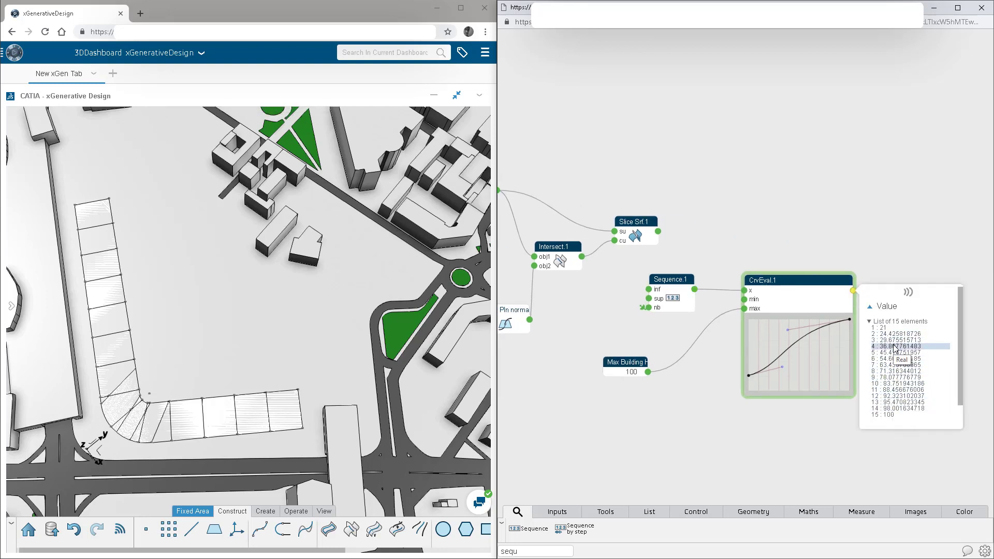
Step: Add a Thick Surface node using Slice Srf.1 as surface and CrvEval.1 as distance d2, and open its error details
{"action": "left_click_drag", "start_coordinate": [907, 253], "coordinate": [813, 256]}
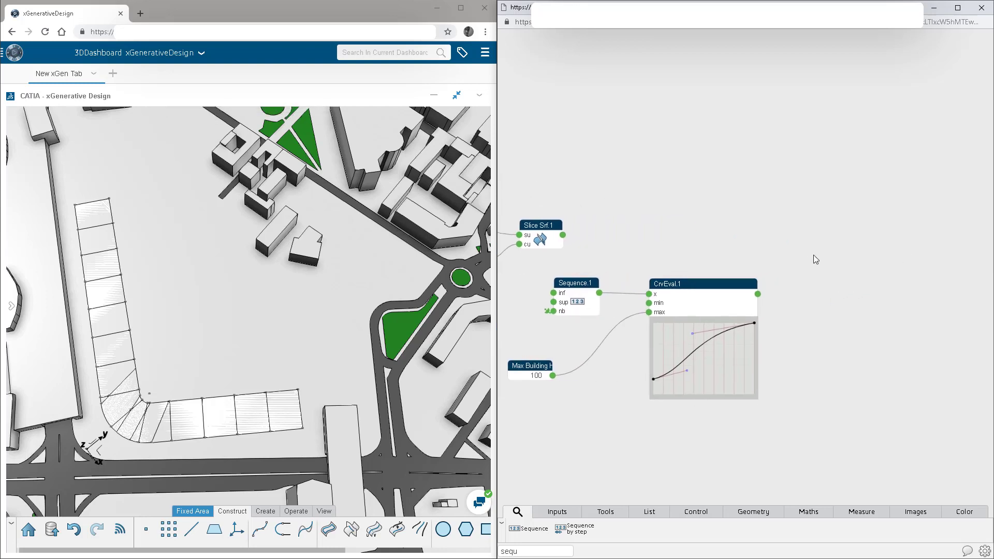
{"action": "type", "text": "thic"}
{"action": "key", "text": "Return"}
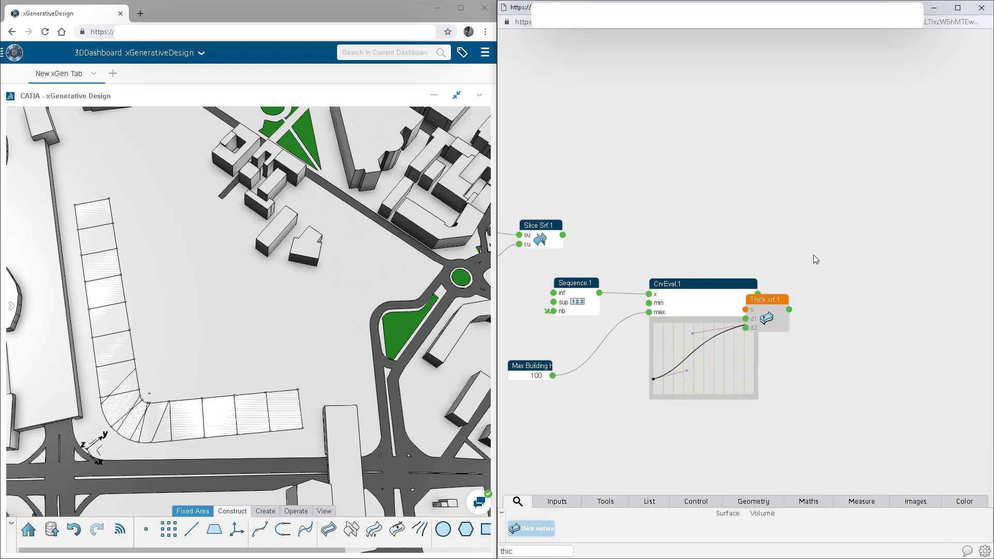
{"action": "left_click", "coordinate": [822, 225]}
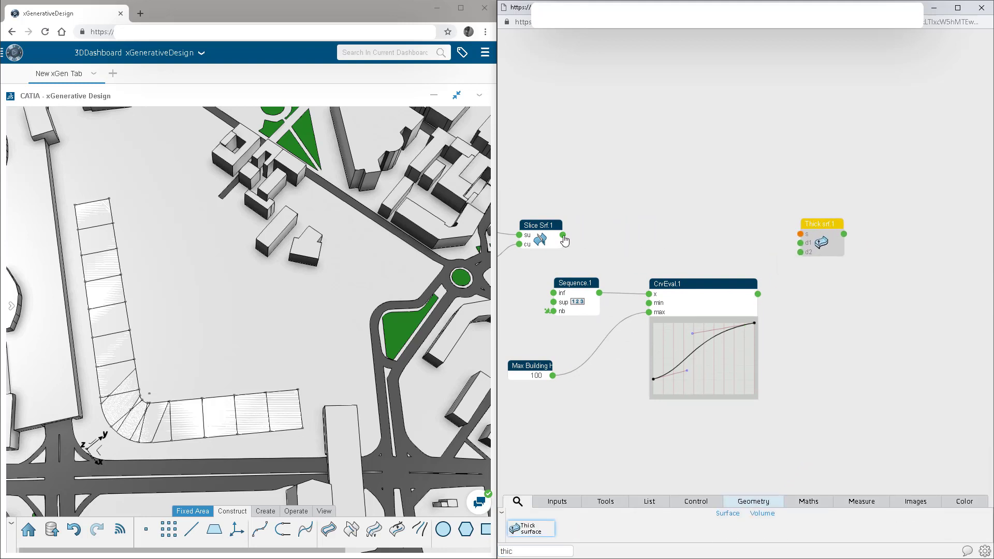
{"action": "left_click_drag", "start_coordinate": [563, 235], "coordinate": [800, 234]}
{"action": "left_click_drag", "start_coordinate": [758, 293], "coordinate": [801, 253]}
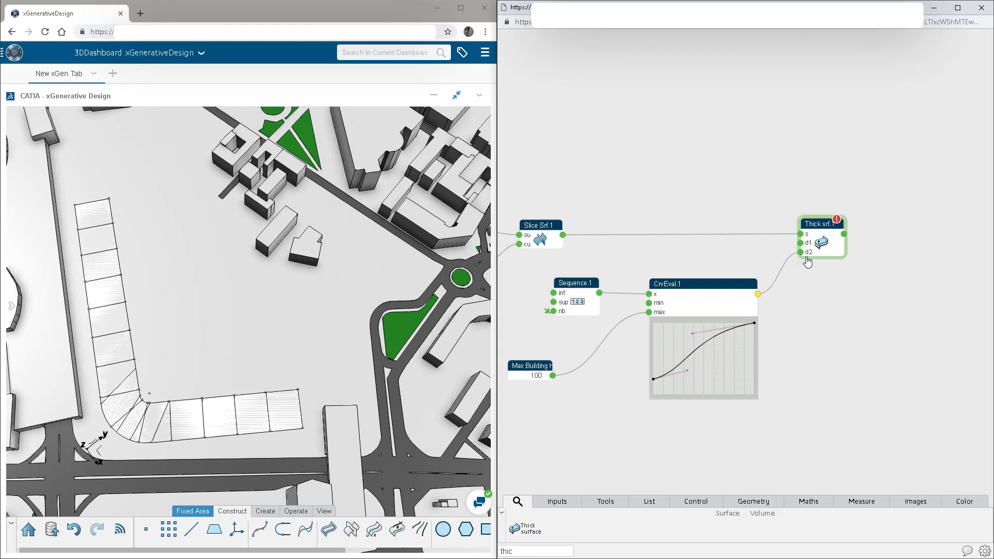
{"action": "left_click", "coordinate": [836, 224]}
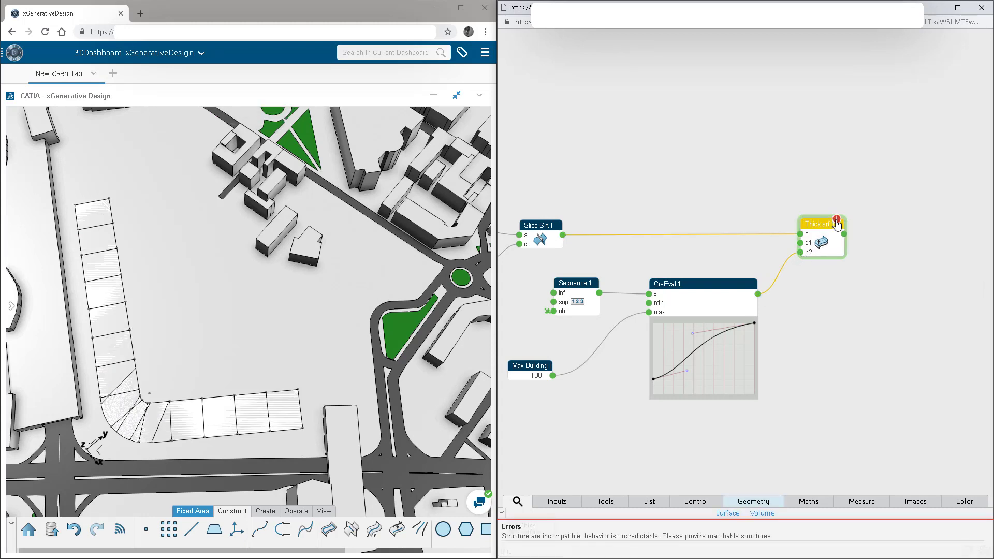
Step: Check the CrvEval.1 value list, then add a Minus node and place it between Intersect.1 and Sequence.1
{"action": "left_click", "coordinate": [832, 282]}
{"action": "type", "text": "thic"}
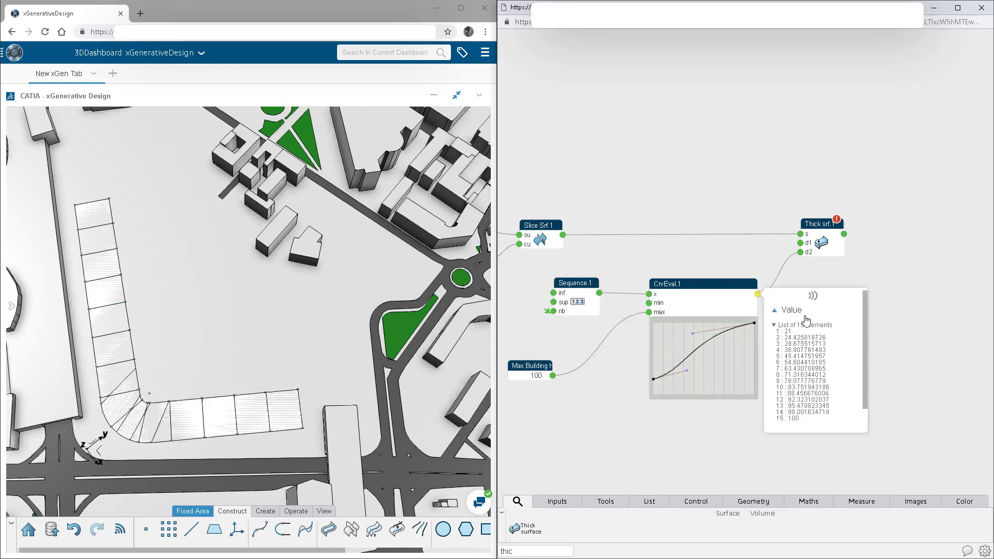
{"action": "middle_click_drag", "start_coordinate": [726, 286], "coordinate": [812, 289]}
{"action": "key", "text": "BackSpace"}
{"action": "key", "text": "BackSpace"}
{"action": "key", "text": "BackSpace"}
{"action": "key", "text": "BackSpace"}
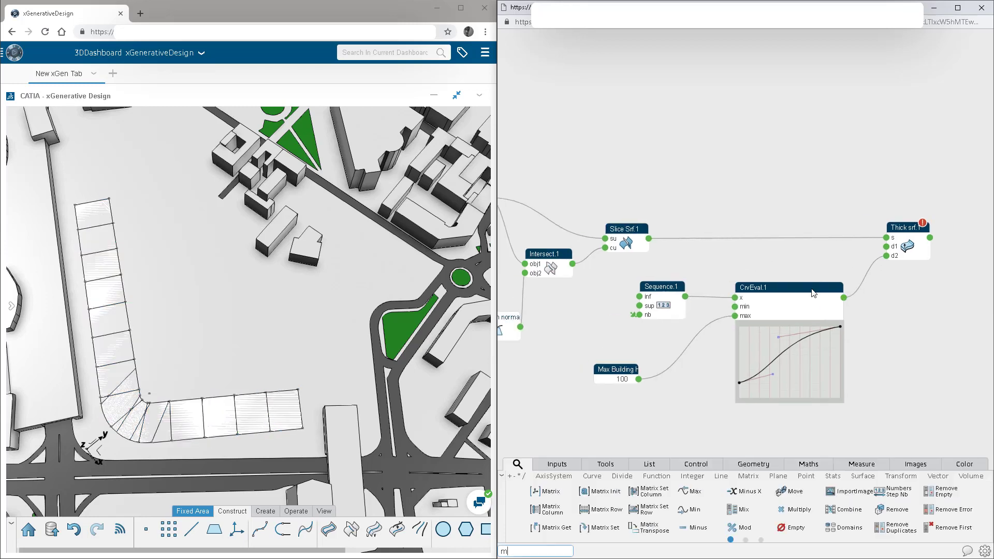
{"action": "type", "text": "minu"}
{"action": "key", "text": "Return"}
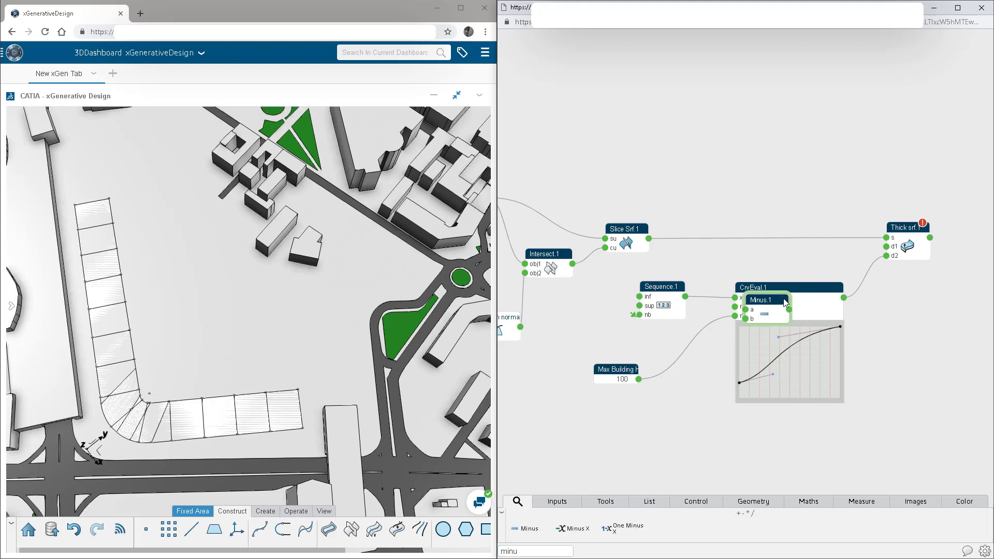
{"action": "left_click_drag", "start_coordinate": [783, 298], "coordinate": [606, 300]}
Step: Link Number of Towers wirelessly to the a input of Minus.1 and connect the Minus.1 output to Sequence.1's nb input
{"action": "left_click", "coordinate": [569, 307]}
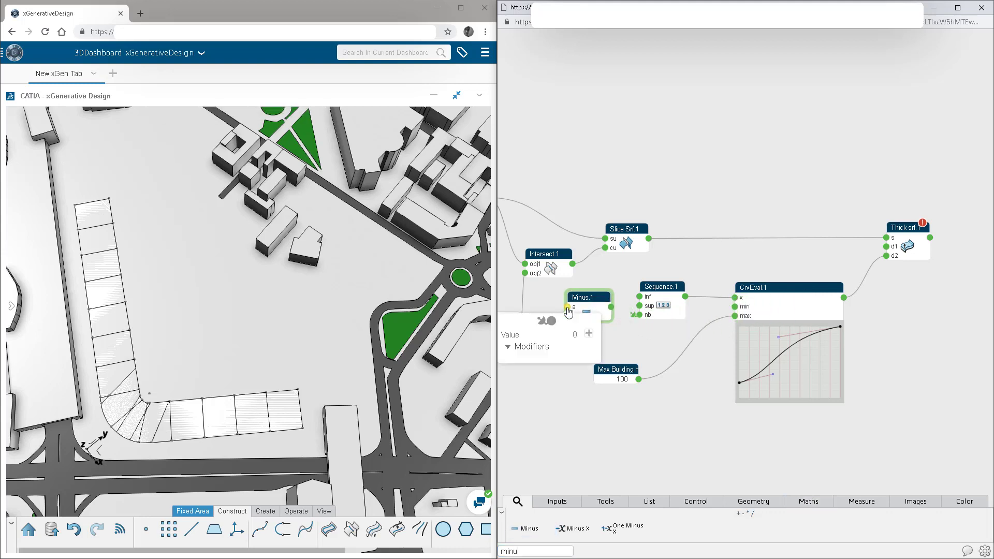
{"action": "left_click", "coordinate": [506, 427]}
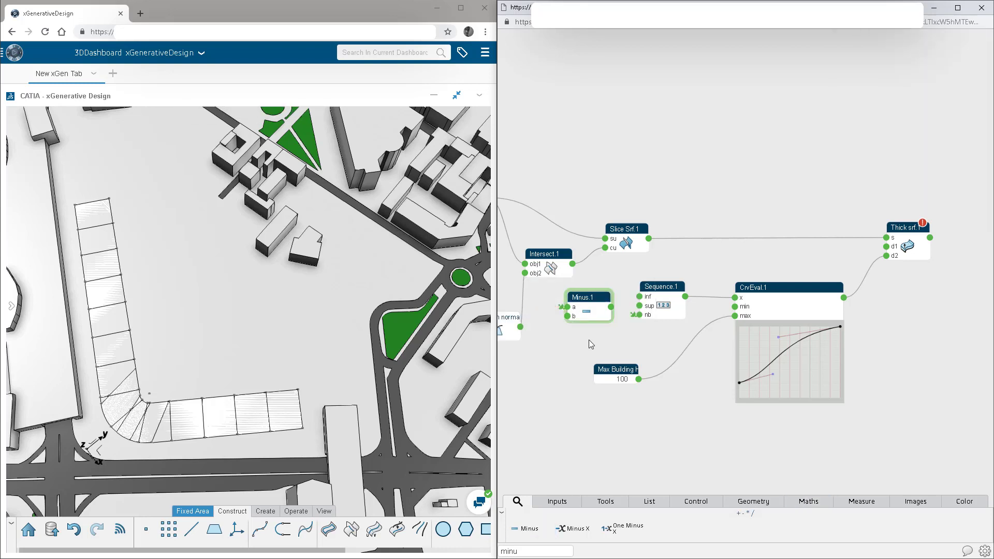
{"action": "left_click_drag", "start_coordinate": [611, 308], "coordinate": [640, 315]}
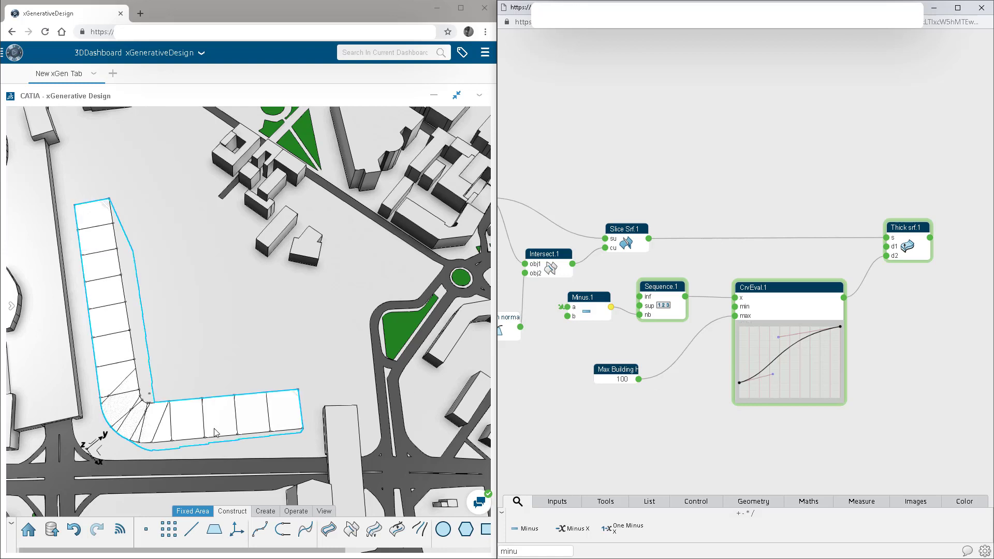
Step: Move the CrvEval.1 link on Thick srf.1 from distance d2 to d1 and view the towers from street side
{"action": "mouse_move", "coordinate": [904, 246]}
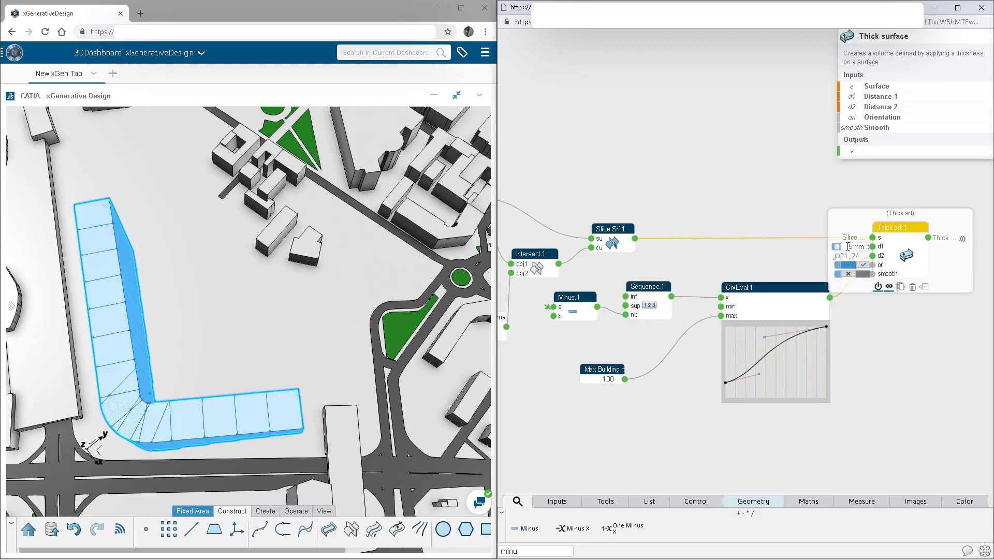
{"action": "left_click_drag", "start_coordinate": [872, 256], "coordinate": [872, 247]}
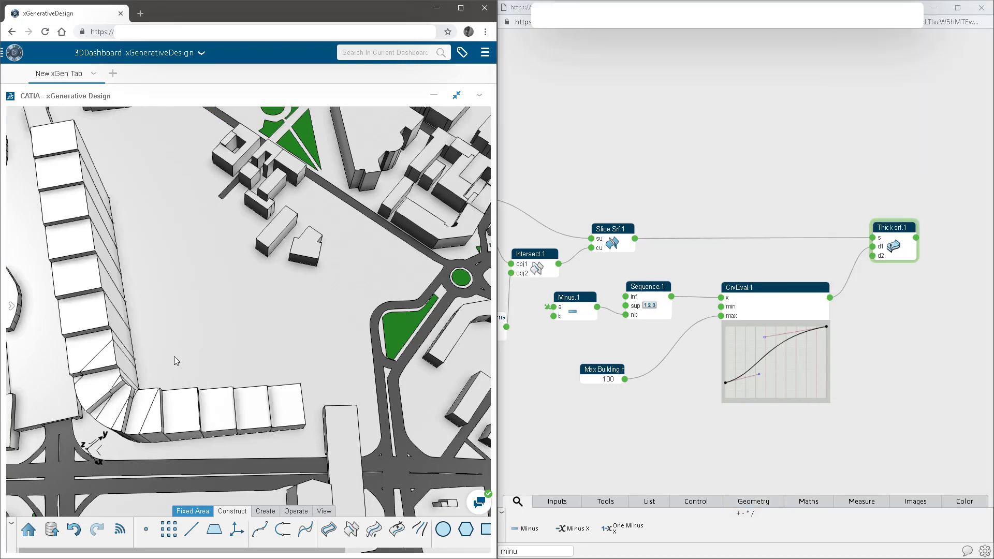
{"action": "middle_click_drag", "start_coordinate": [173, 359], "coordinate": [319, 235]}
{"action": "middle_click_drag", "start_coordinate": [399, 356], "coordinate": [427, 368]}
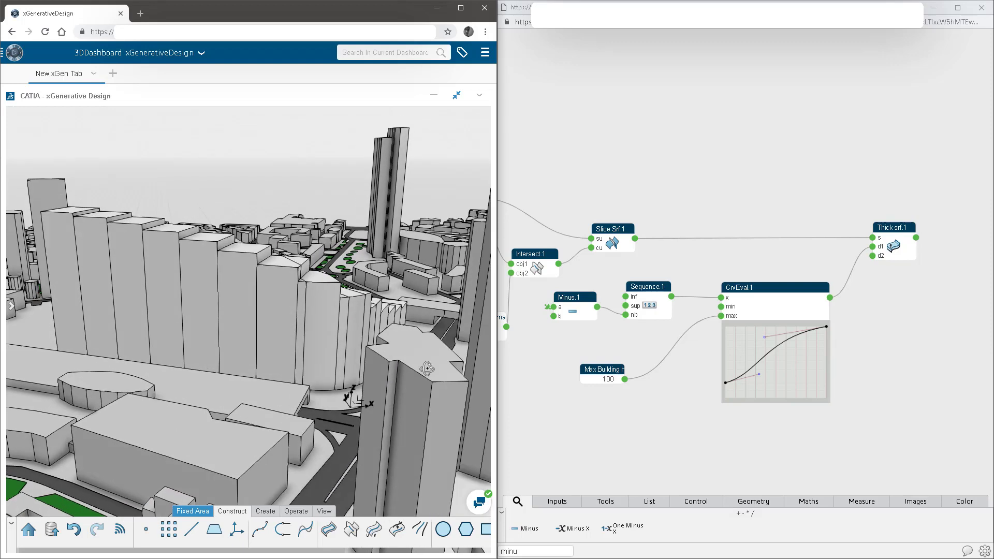
Step: Reshape the CrvEval.1 height curve, moving its upper handle down and its lower handle up so the tower heights rise in an S-shape
{"action": "left_click_drag", "start_coordinate": [765, 343], "coordinate": [787, 375]}
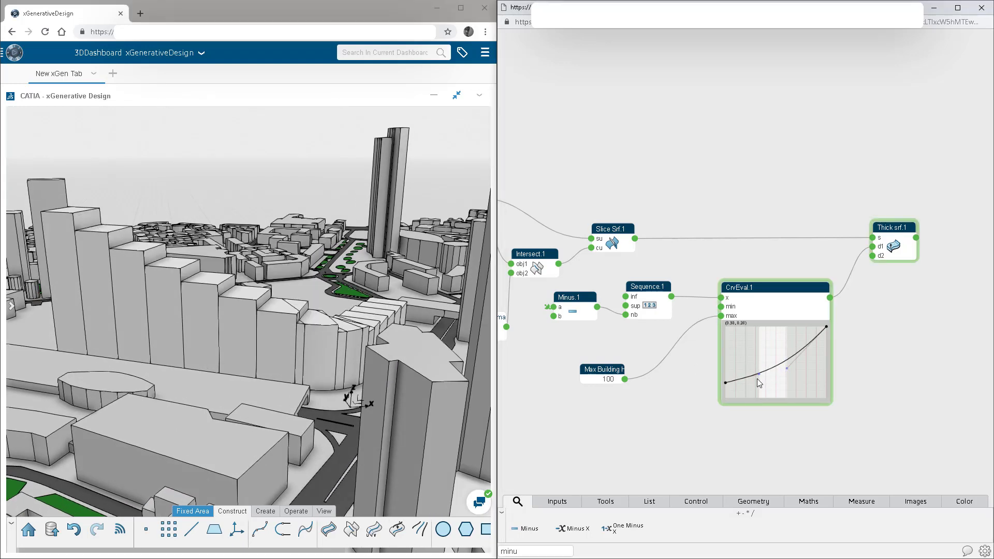
{"action": "left_click_drag", "start_coordinate": [760, 377], "coordinate": [793, 387]}
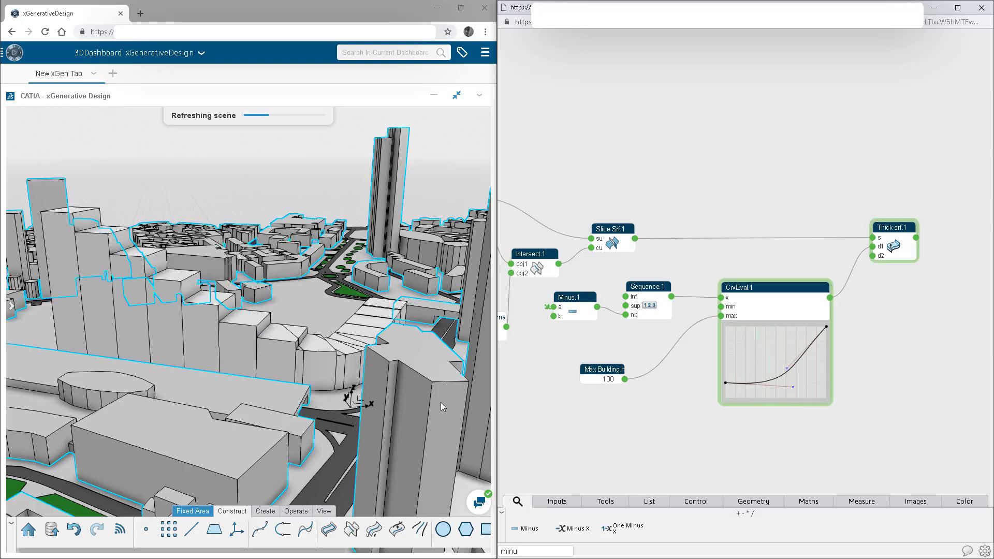
{"action": "middle_click_drag", "start_coordinate": [447, 404], "coordinate": [487, 383]}
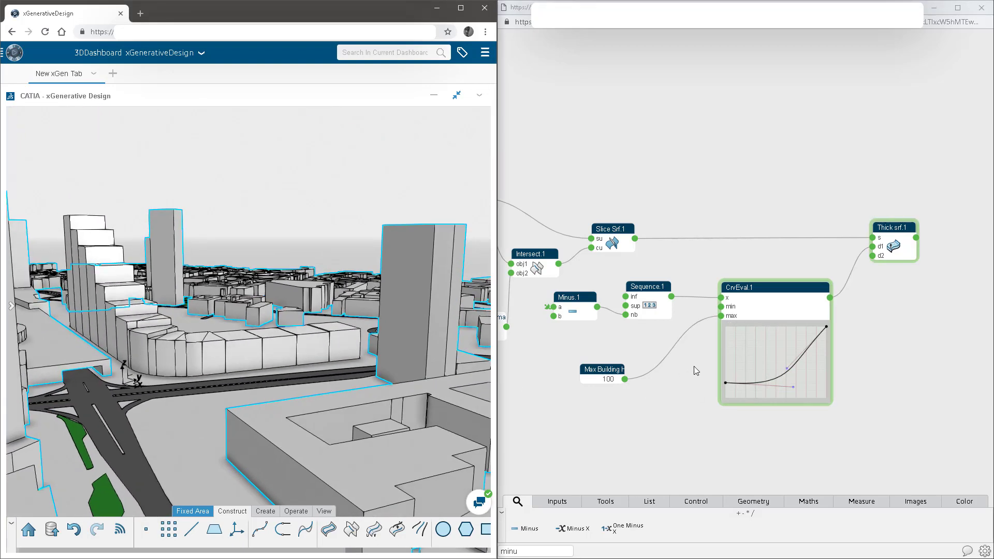
{"action": "left_click_drag", "start_coordinate": [793, 387], "coordinate": [772, 347]}
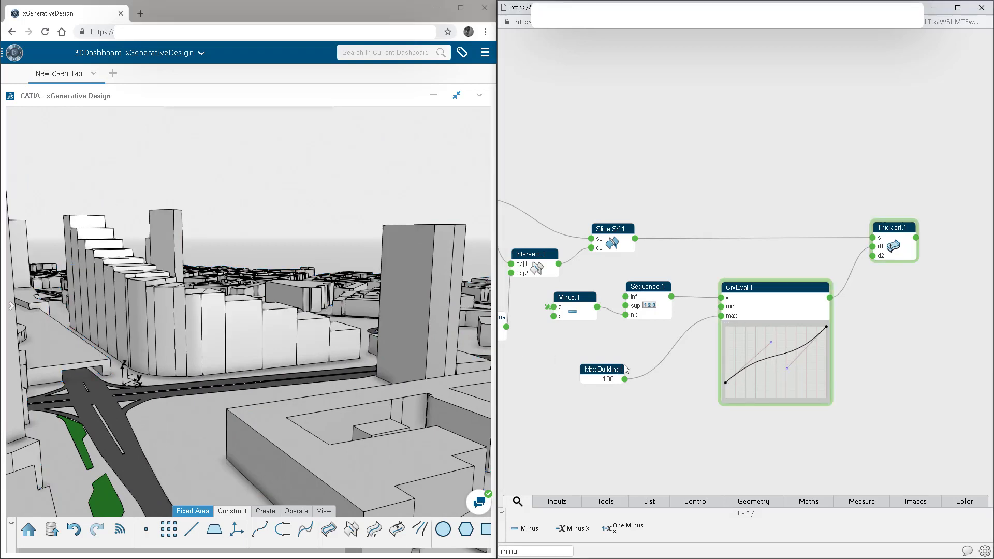
{"action": "mouse_move", "coordinate": [163, 365]}
{"action": "middle_mouse_down"}
{"action": "mouse_move", "coordinate": [328, 395]}
{"action": "mouse_move", "coordinate": [181, 372]}
{"action": "middle_mouse_up"}
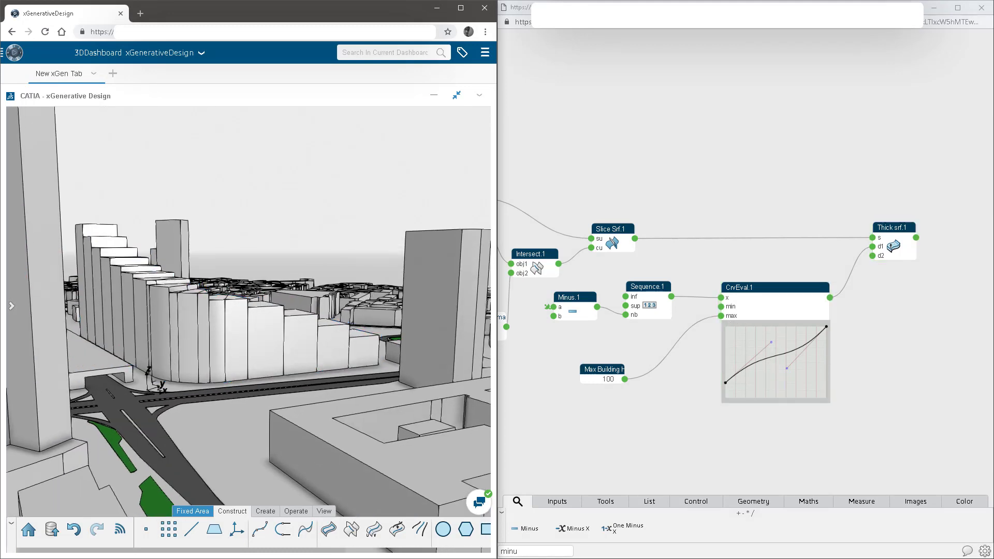
Step: Add a Random node above CrvEval.1 and connect the Minus.1 output to its nb input
{"action": "left_click_drag", "start_coordinate": [894, 315], "coordinate": [823, 315]}
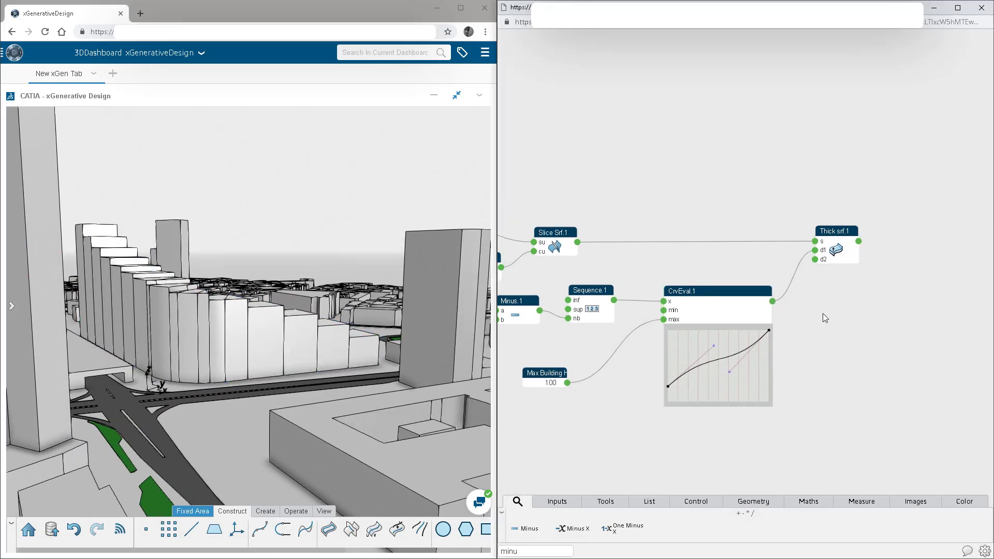
{"action": "key", "text": "BackSpace"}
{"action": "key", "text": "BackSpace"}
{"action": "key", "text": "BackSpace"}
{"action": "key", "text": "BackSpace"}
{"action": "type", "text": "rand"}
{"action": "key", "text": "Return"}
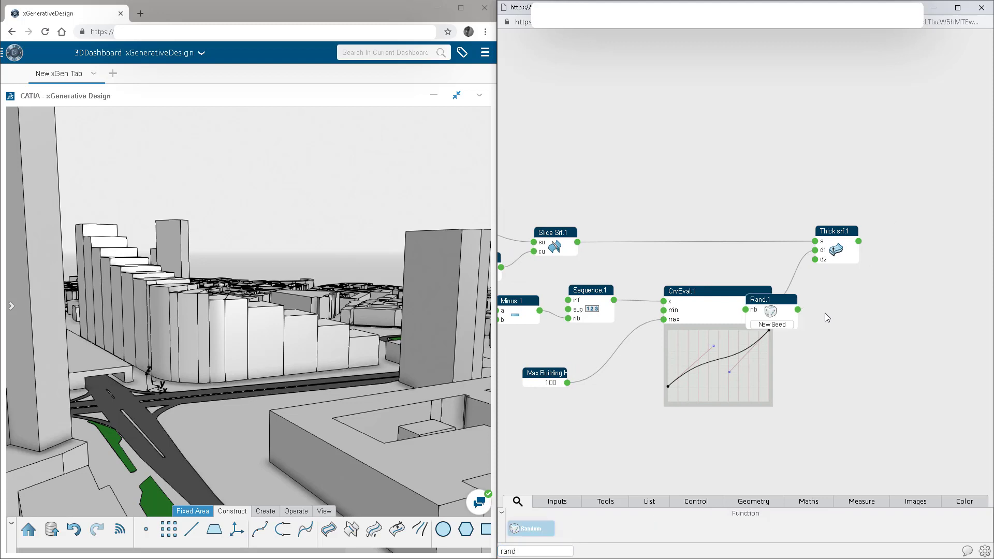
{"action": "left_click_drag", "start_coordinate": [921, 309], "coordinate": [747, 310]}
{"action": "scroll", "coordinate": [714, 306], "scroll_direction": "down", "scroll_amount": 3}
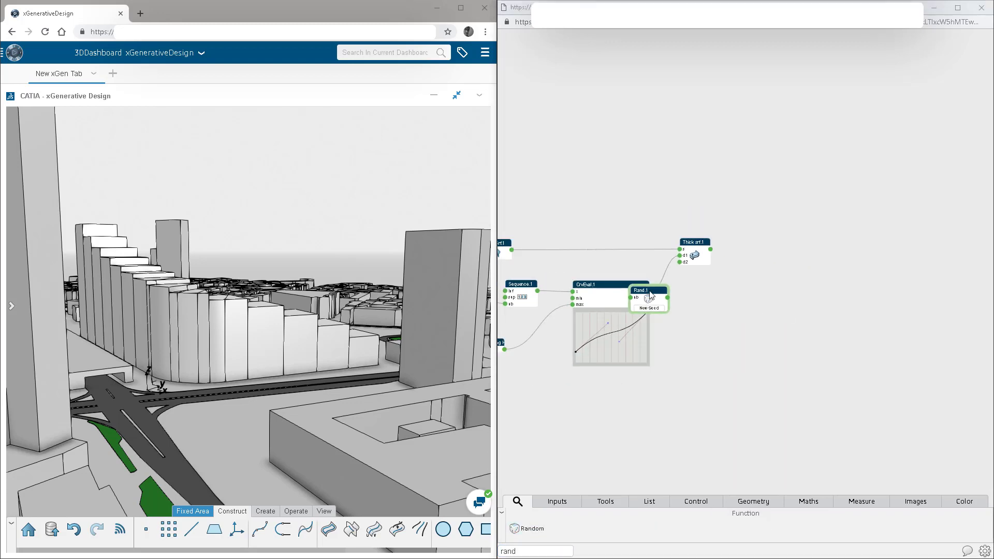
{"action": "left_click_drag", "start_coordinate": [649, 284], "coordinate": [648, 191]}
{"action": "left_click_drag", "start_coordinate": [575, 283], "coordinate": [658, 293]}
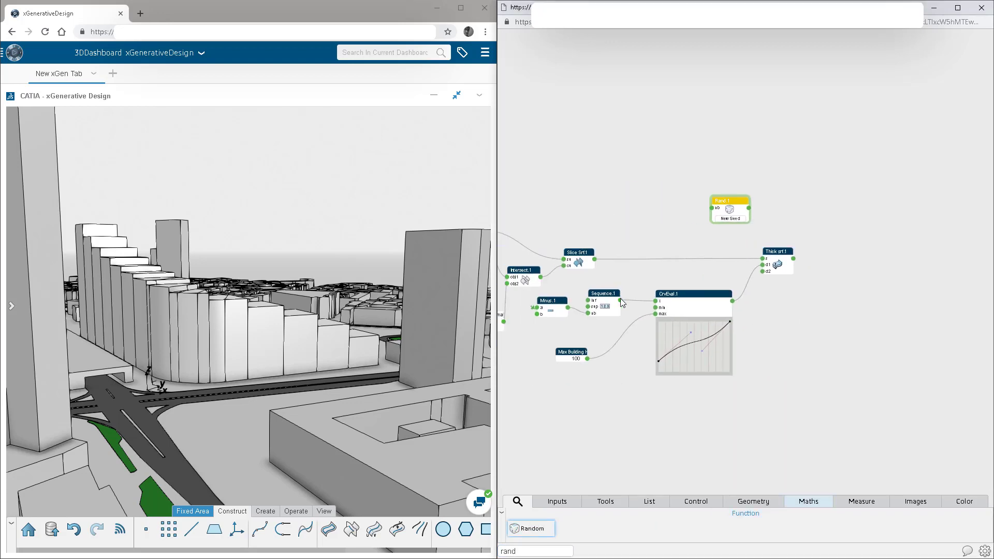
{"action": "left_click_drag", "start_coordinate": [568, 308], "coordinate": [712, 207]}
Step: Extract Rand.1's max input as a parameter node, rename it Max Random Variation, and place it above Rand.1
{"action": "mouse_move", "coordinate": [728, 207]}
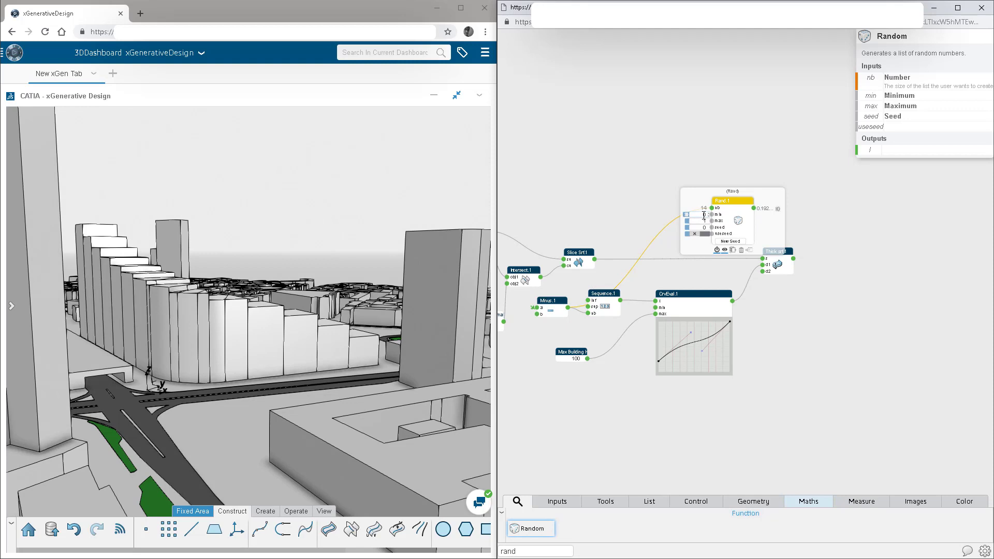
{"action": "left_click_drag", "start_coordinate": [689, 221], "coordinate": [679, 250]}
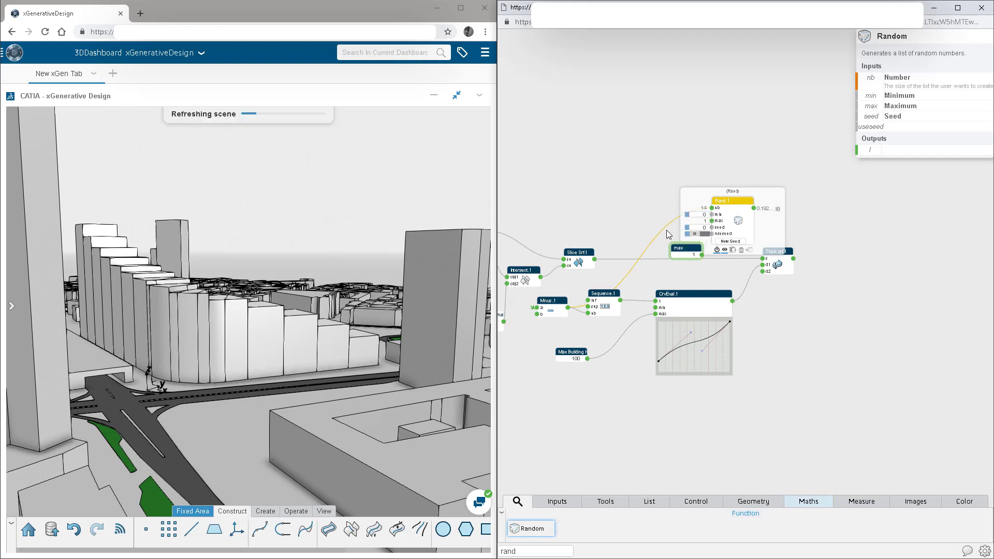
{"action": "mouse_move", "coordinate": [679, 250]}
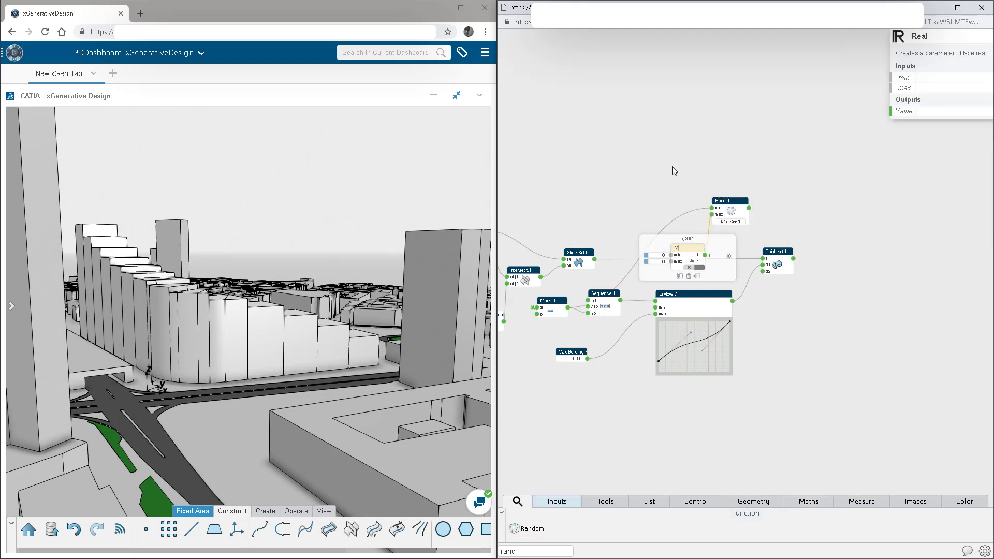
{"action": "type", "text": "Random Varia"}
{"action": "type", "text": "tion"}
{"action": "key", "text": "Return"}
{"action": "left_click_drag", "start_coordinate": [695, 249], "coordinate": [650, 166]}
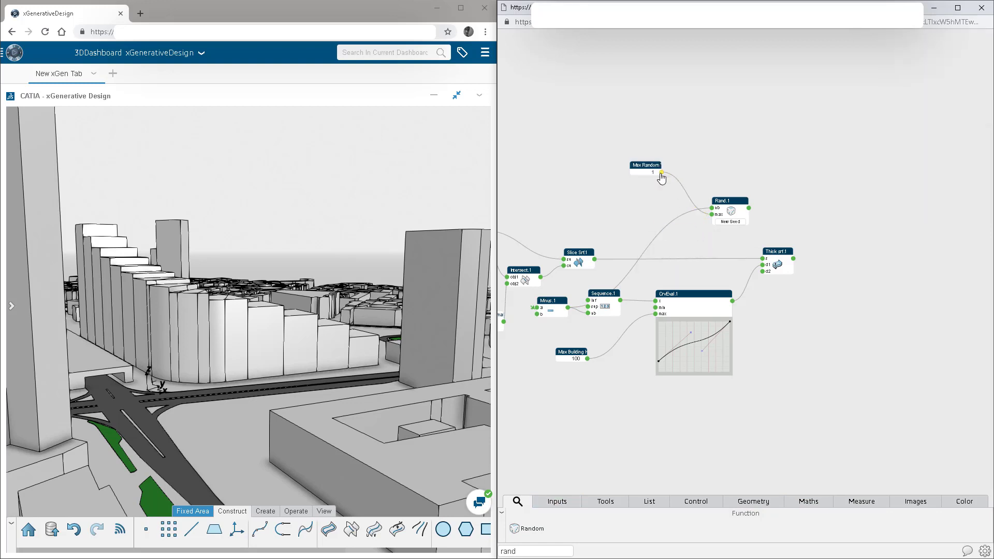
Step: Make the Max Random Variation link to Rand.1 wireless with a value of 10, and inspect the Rand.1 output list
{"action": "left_click", "coordinate": [656, 172]}
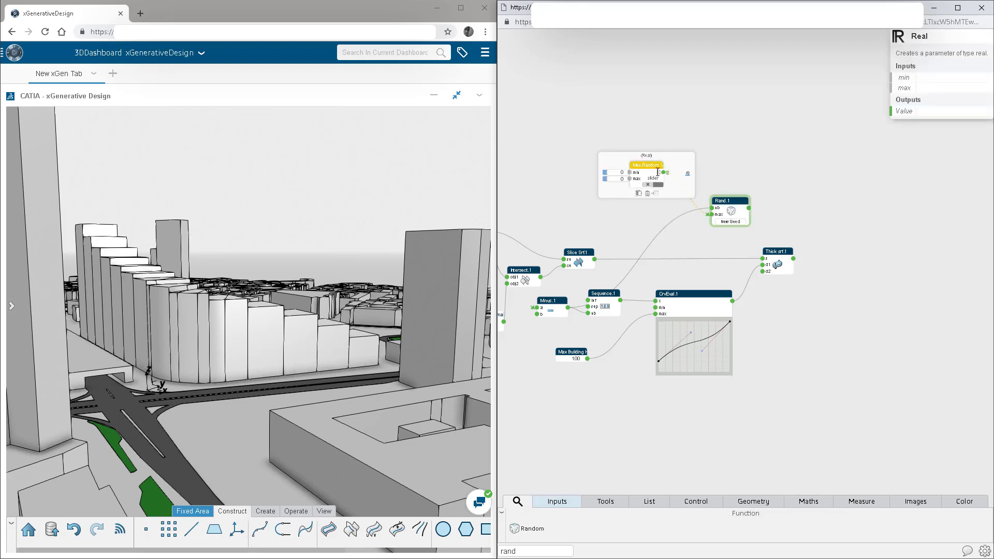
{"action": "left_click", "coordinate": [742, 136]}
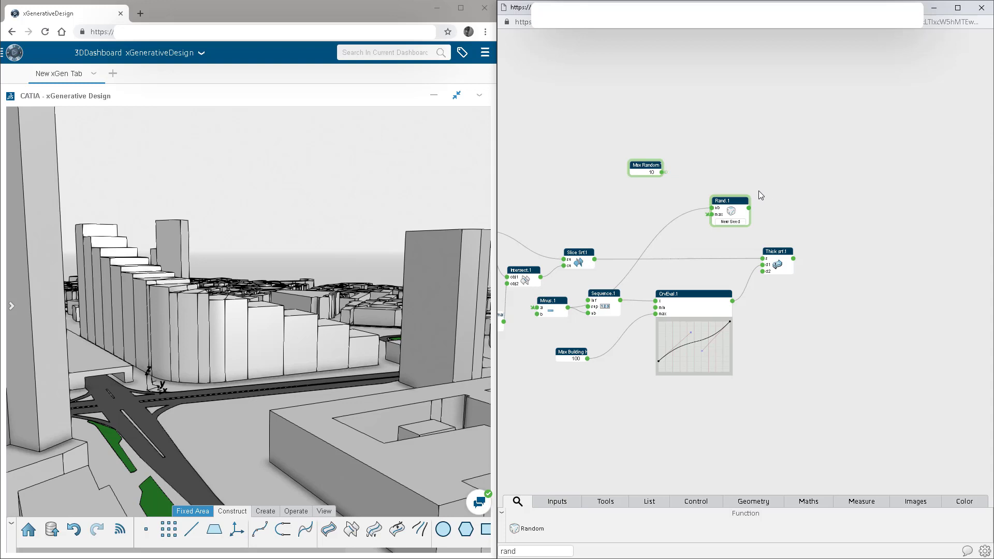
{"action": "middle_click_drag", "start_coordinate": [765, 229], "coordinate": [733, 227]}
{"action": "scroll", "coordinate": [733, 226], "scroll_direction": "up", "scroll_amount": 3}
{"action": "left_click", "coordinate": [711, 199]}
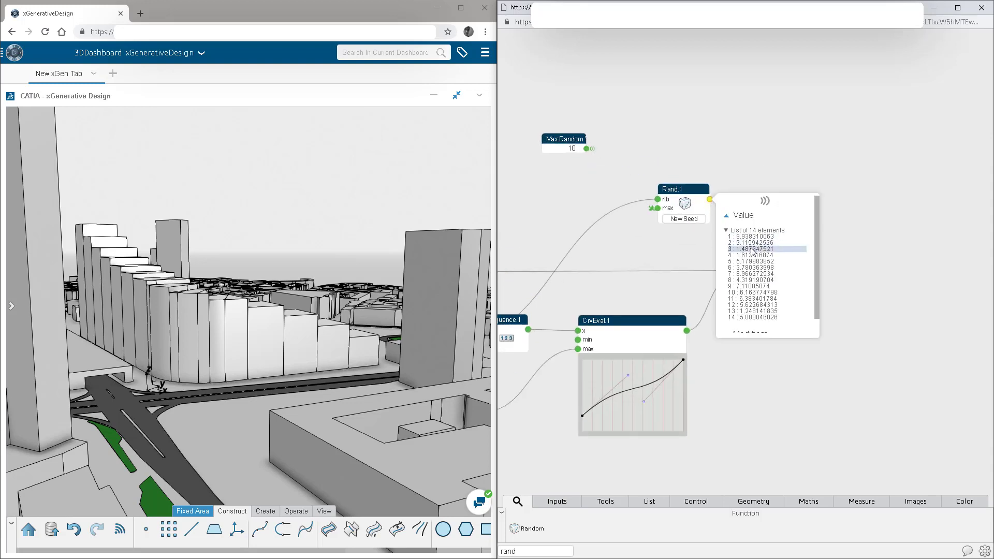
{"action": "left_click", "coordinate": [756, 169]}
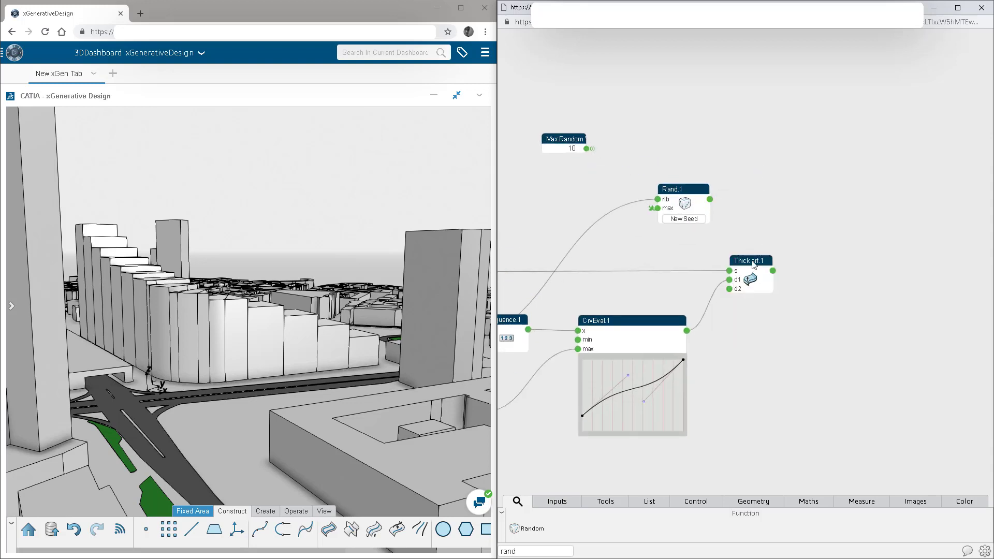
Step: Move Thick srf.1 farther from CrvEval.1 and add a Plus node between them
{"action": "left_click_drag", "start_coordinate": [755, 263], "coordinate": [861, 259]}
{"action": "left_click", "coordinate": [771, 179]}
{"action": "type", "text": "plus"}
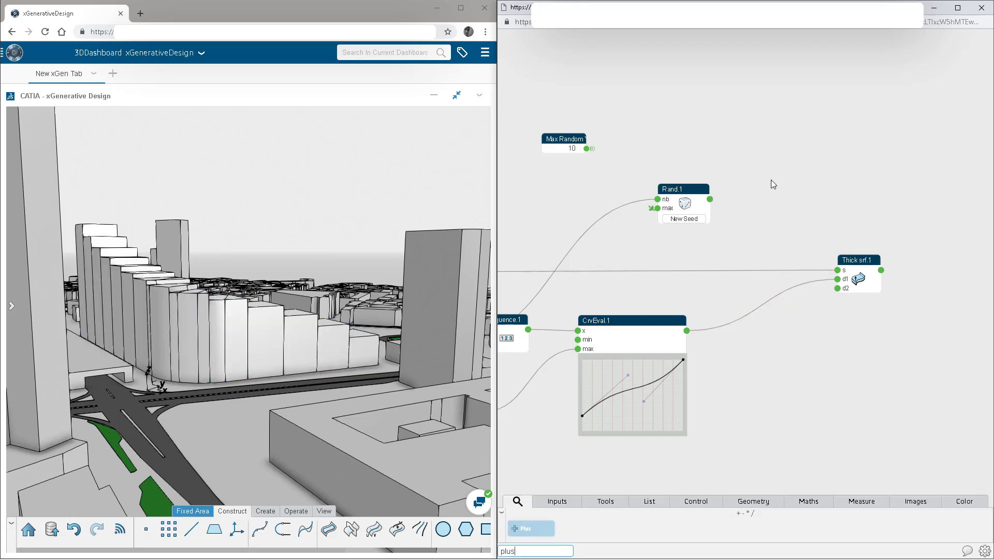
{"action": "key", "text": "Return"}
{"action": "left_click_drag", "start_coordinate": [761, 305], "coordinate": [767, 297]}
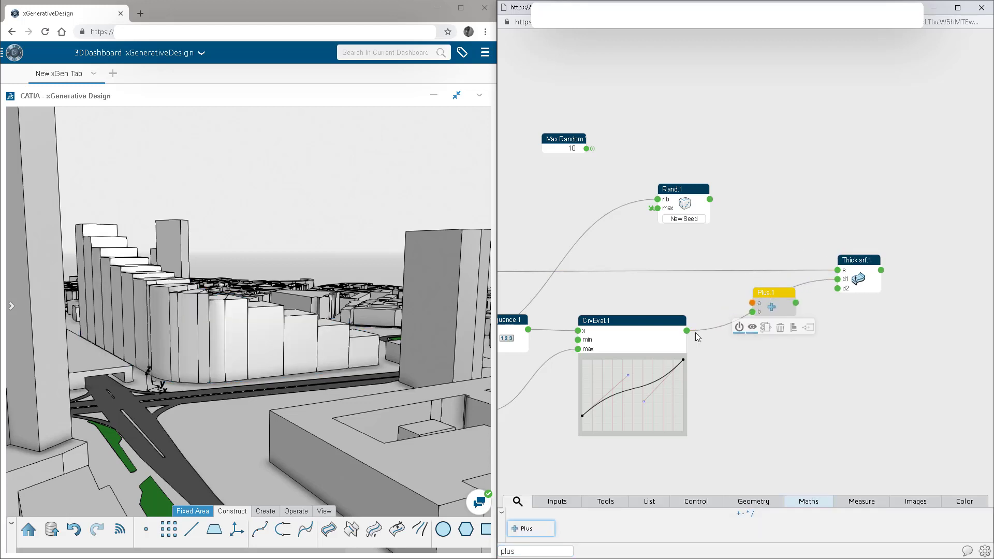
Step: Connect Rand.1 to input a and CrvEval.1 to input b of Plus.1, and feed the sum into d1 of Thick srf.1
{"action": "left_click_drag", "start_coordinate": [687, 331], "coordinate": [751, 313]}
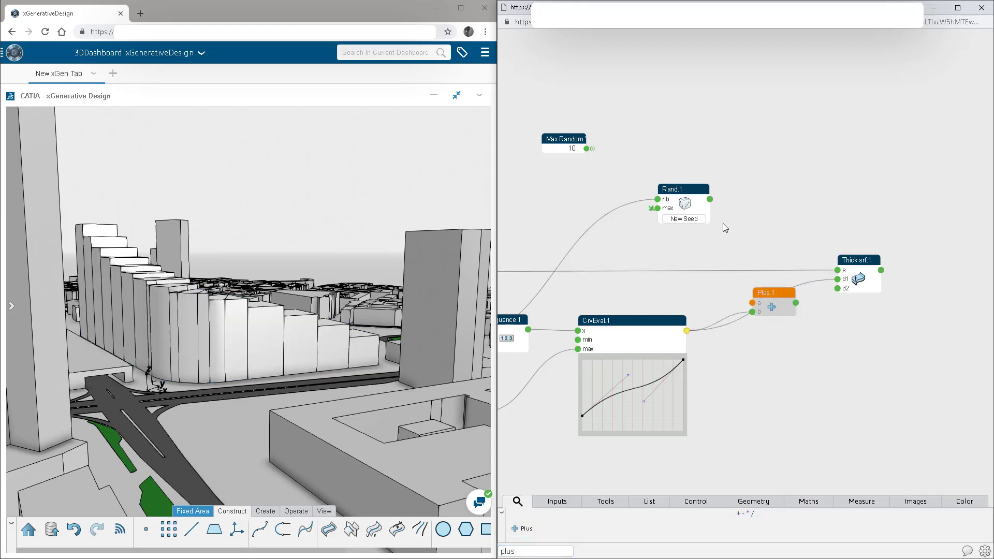
{"action": "left_click_drag", "start_coordinate": [709, 200], "coordinate": [837, 280]}
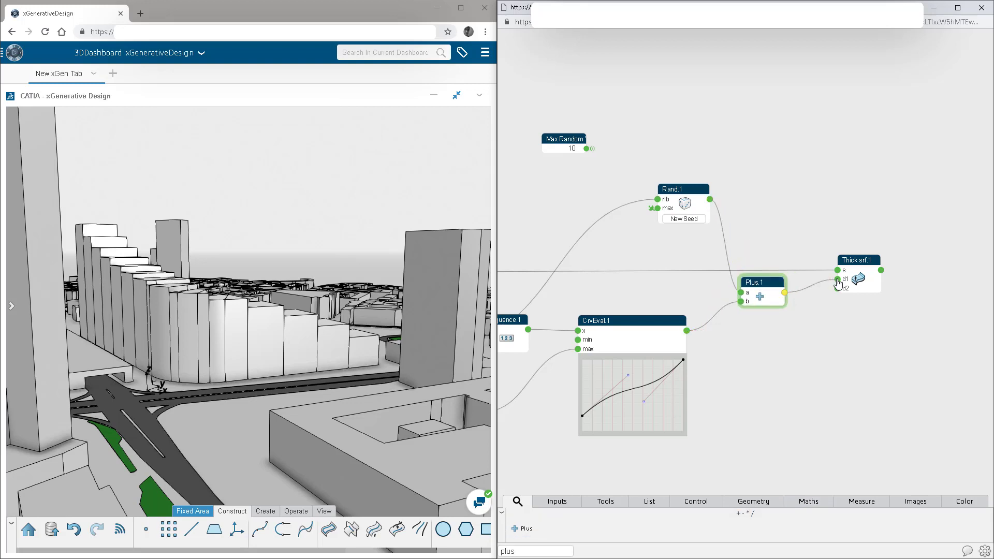
{"action": "left_click", "coordinate": [851, 261]}
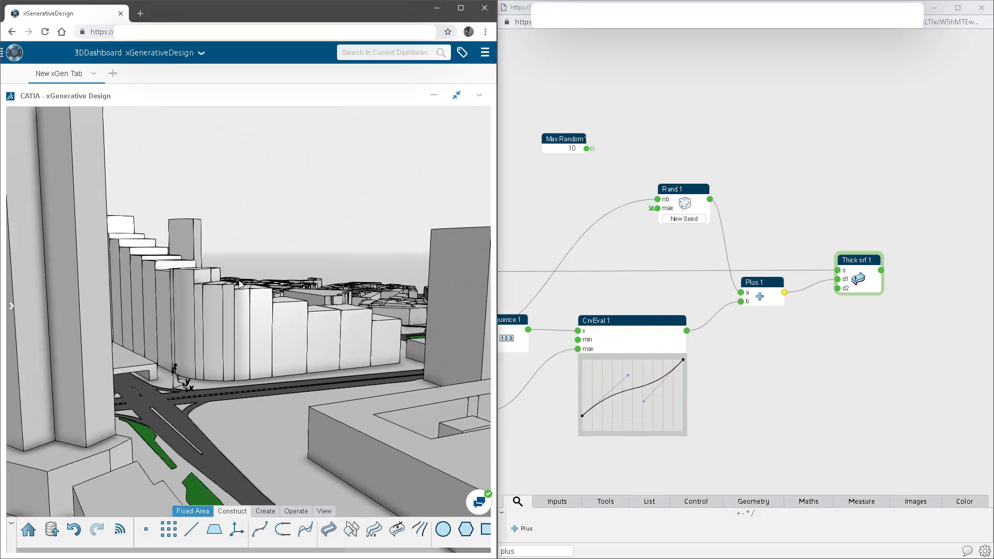
{"action": "middle_click_drag", "start_coordinate": [390, 283], "coordinate": [230, 292]}
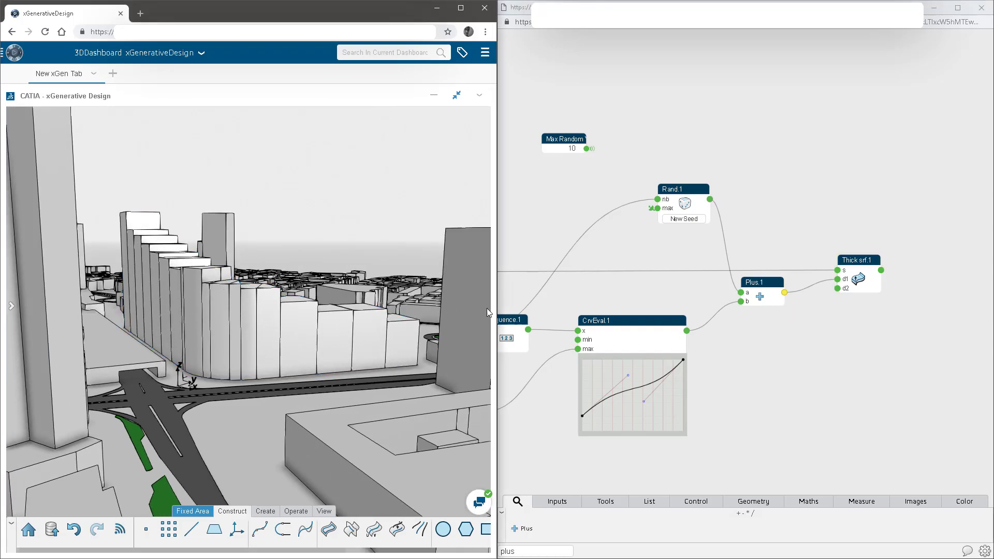
{"action": "left_click", "coordinate": [852, 220]}
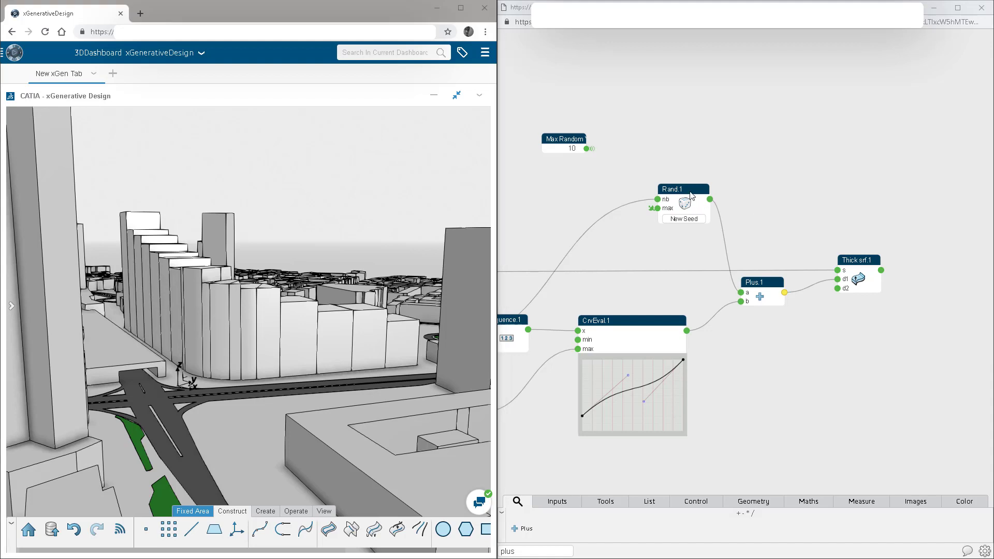
Step: Connect Max Random Variation to the min input of Rand.1 and apply the modifier formula -x to that link
{"action": "left_click", "coordinate": [690, 195]}
{"action": "left_click", "coordinate": [656, 210]}
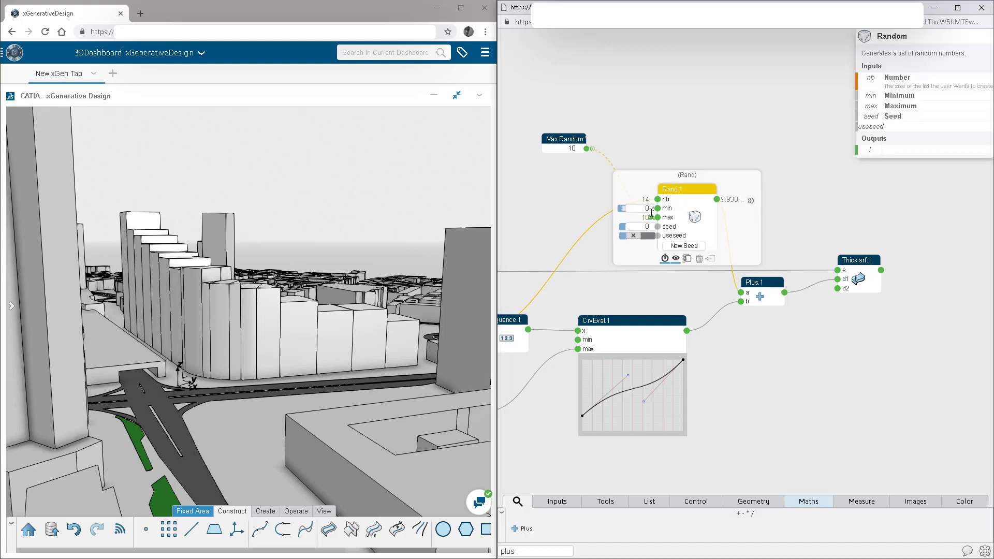
{"action": "left_click", "coordinate": [631, 138]}
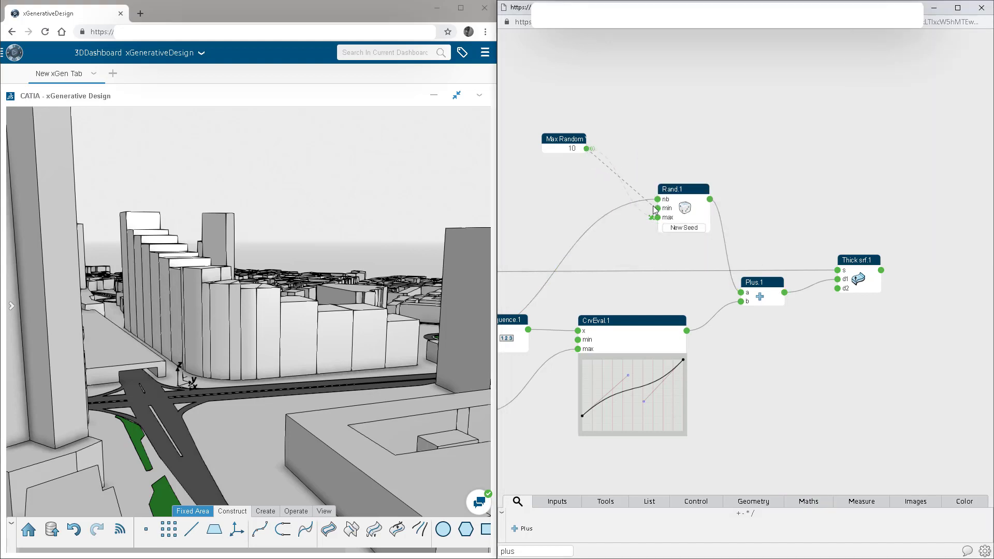
{"action": "left_click_drag", "start_coordinate": [657, 212], "coordinate": [657, 211]}
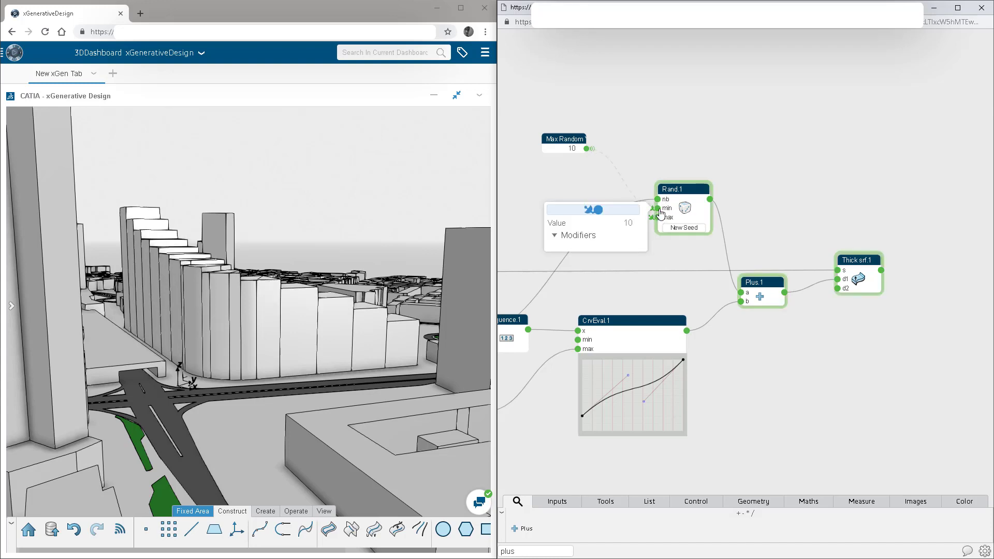
{"action": "left_click", "coordinate": [569, 237]}
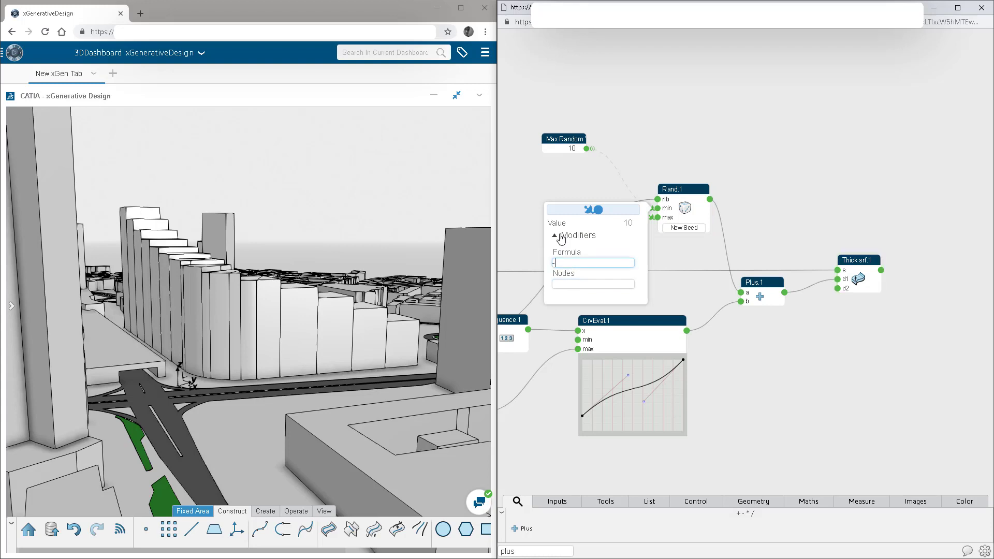
{"action": "type", "text": "x"}
{"action": "left_click", "coordinate": [697, 182]}
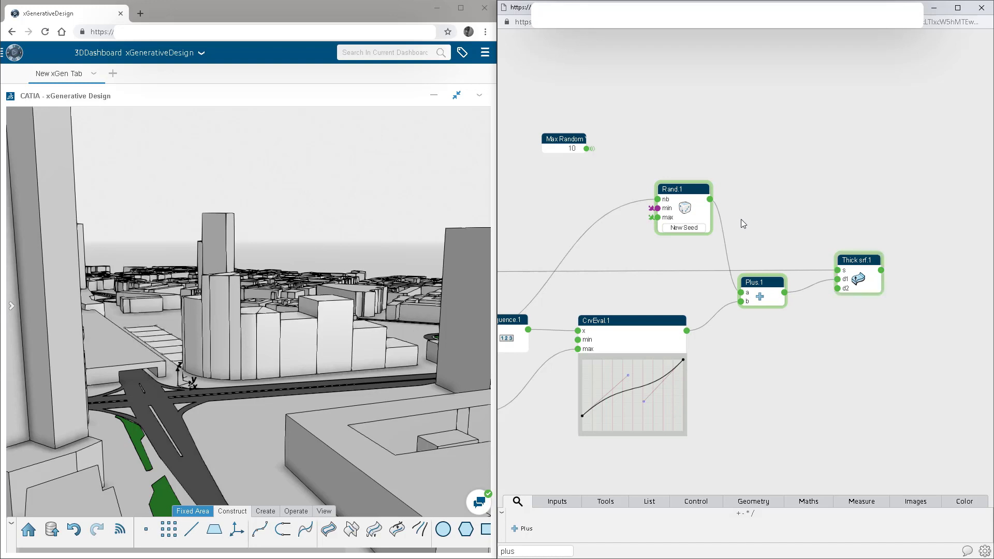
Step: Revise the modifier formula on Rand.1's min input, add one to its max input, and inspect the Plus.1 output list
{"action": "mouse_move", "coordinate": [710, 205]}
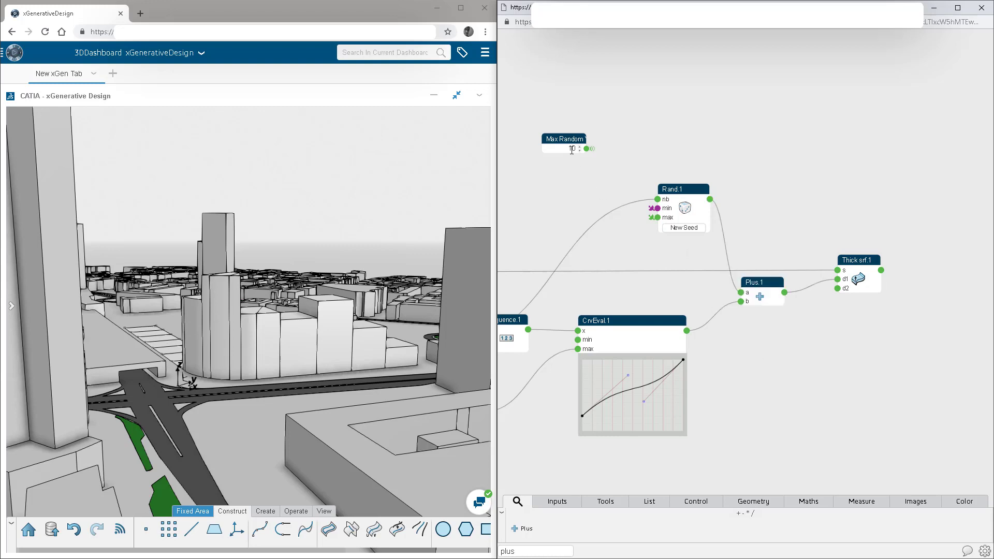
{"action": "mouse_move", "coordinate": [657, 213]}
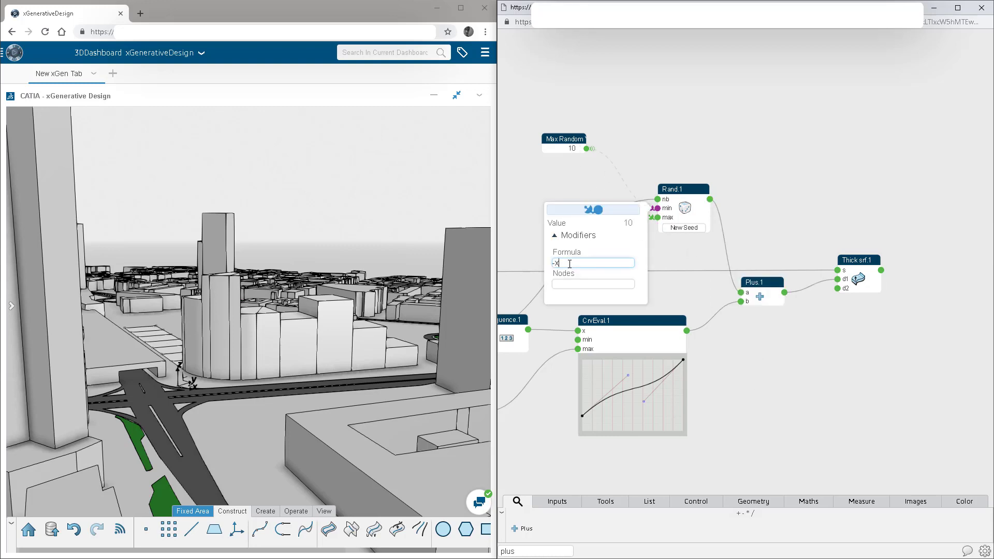
{"action": "key", "text": "Return"}
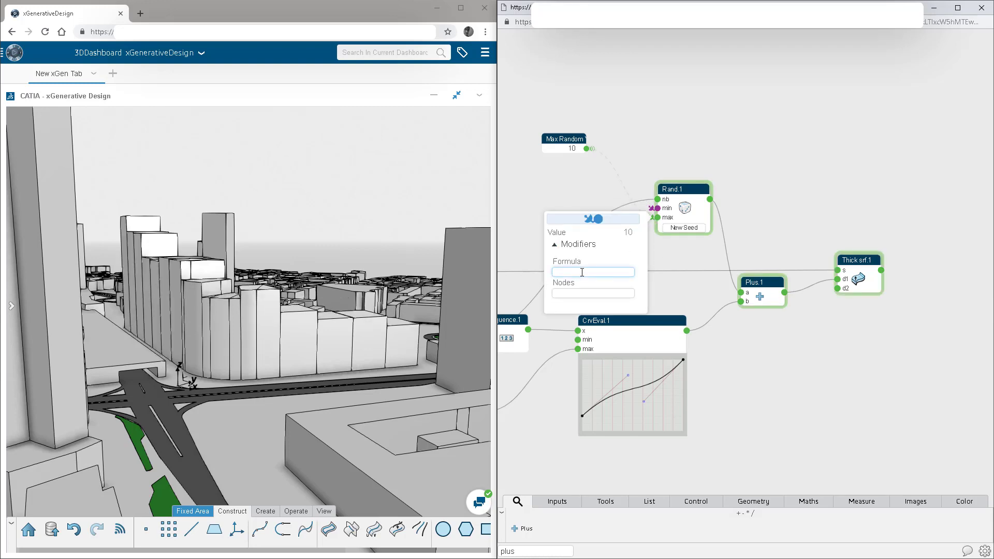
{"action": "key", "text": "Return"}
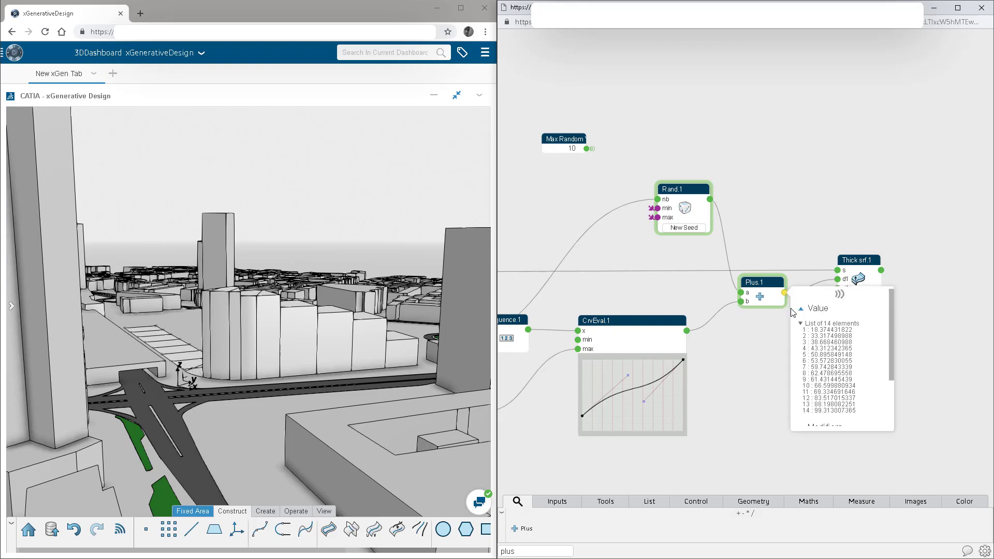
Step: Generate several new random seeds in Rand.1 to vary the tower heights
{"action": "left_click", "coordinate": [677, 231]}
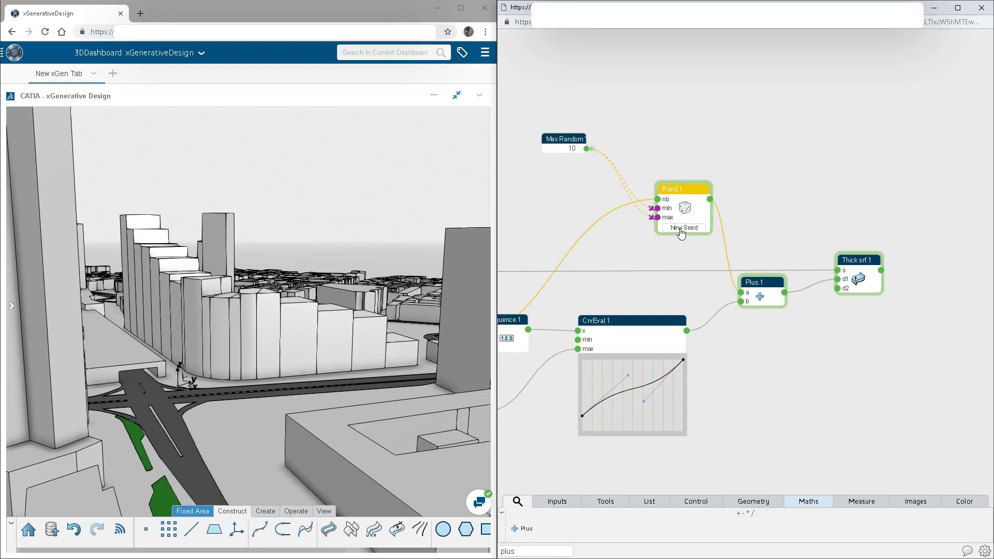
{"action": "left_click", "coordinate": [682, 230]}
{"action": "left_click", "coordinate": [677, 230]}
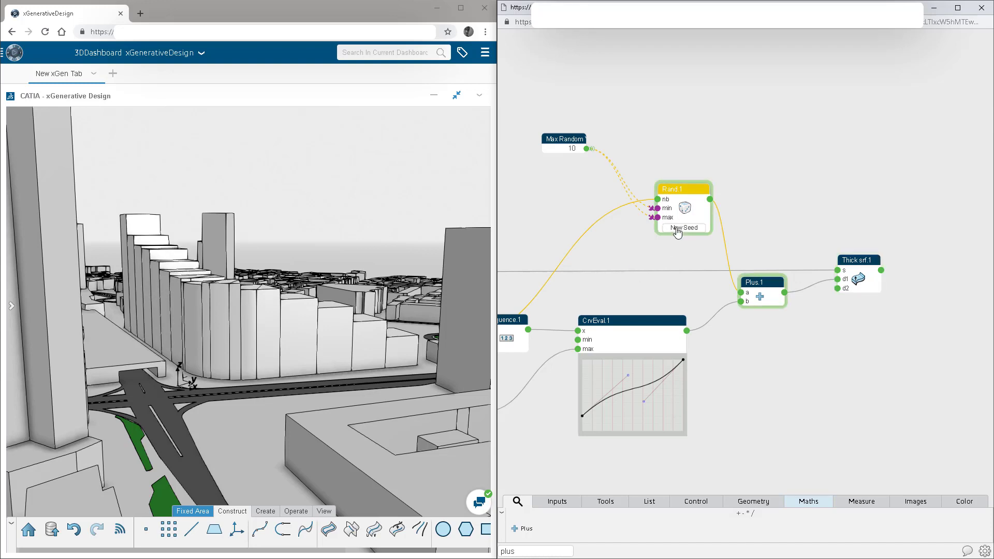
Step: Reshape the CrvEval.1 graph by lowering its second tangent handle and moving its start point slightly down
{"action": "middle_click_drag", "start_coordinate": [184, 310], "coordinate": [444, 332]}
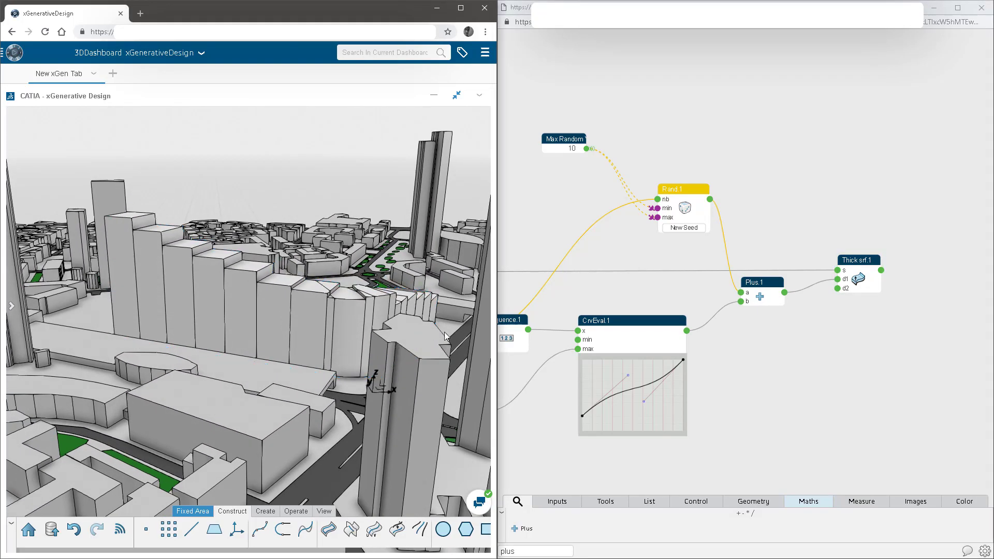
{"action": "left_click", "coordinate": [644, 402]}
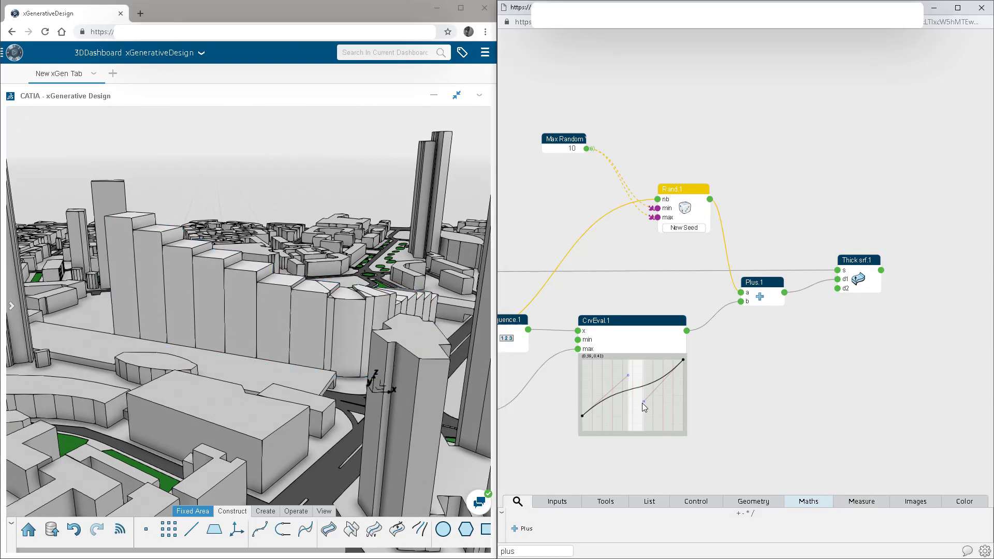
{"action": "left_click_drag", "start_coordinate": [644, 402], "coordinate": [649, 418]}
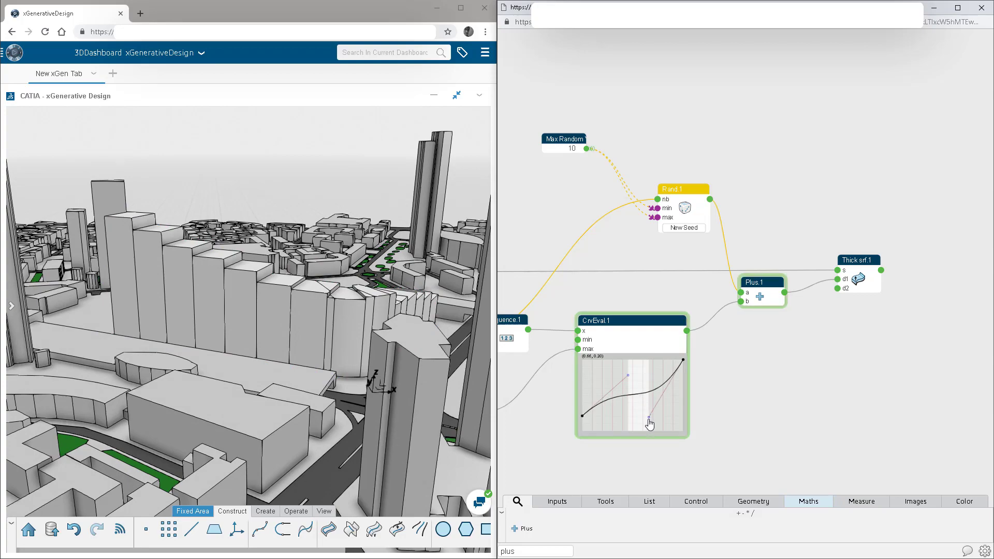
{"action": "middle_click_drag", "start_coordinate": [404, 356], "coordinate": [484, 405]}
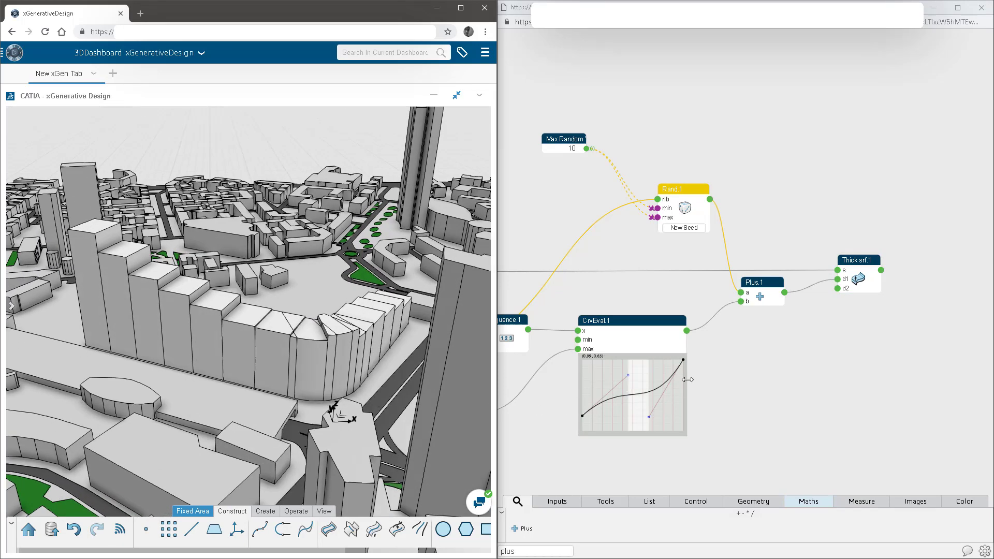
{"action": "left_click_drag", "start_coordinate": [583, 415], "coordinate": [582, 421]}
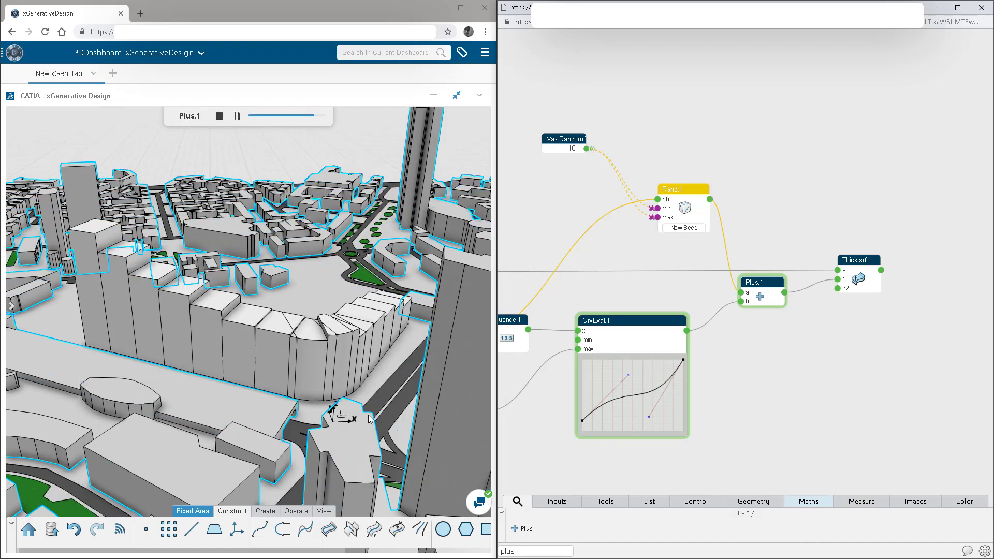
Step: Regenerate the Rand.1 seed and check the new height variation from another side of the towers
{"action": "left_click", "coordinate": [679, 229]}
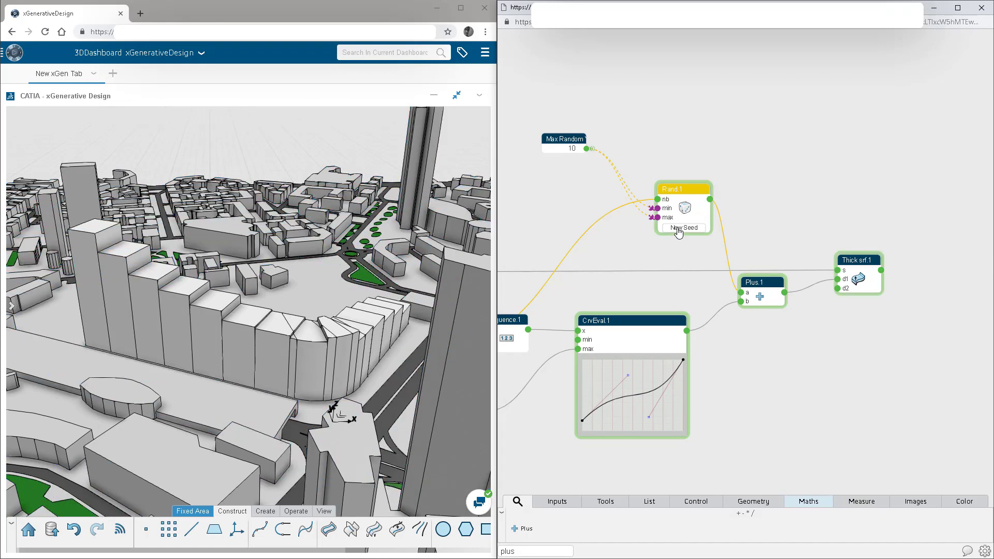
{"action": "middle_click_drag", "start_coordinate": [373, 409], "coordinate": [486, 343]}
{"action": "left_click", "coordinate": [681, 229]}
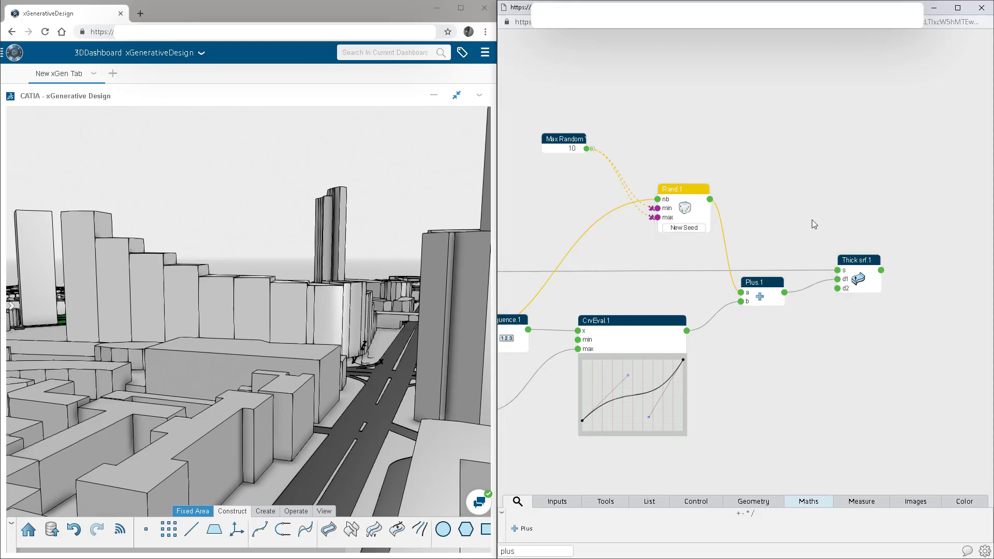
Step: Add a Line Point Direction node in the empty graph area above the Max Random Variation node
{"action": "left_click_drag", "start_coordinate": [813, 220], "coordinate": [755, 247]}
{"action": "left_click", "coordinate": [770, 237]}
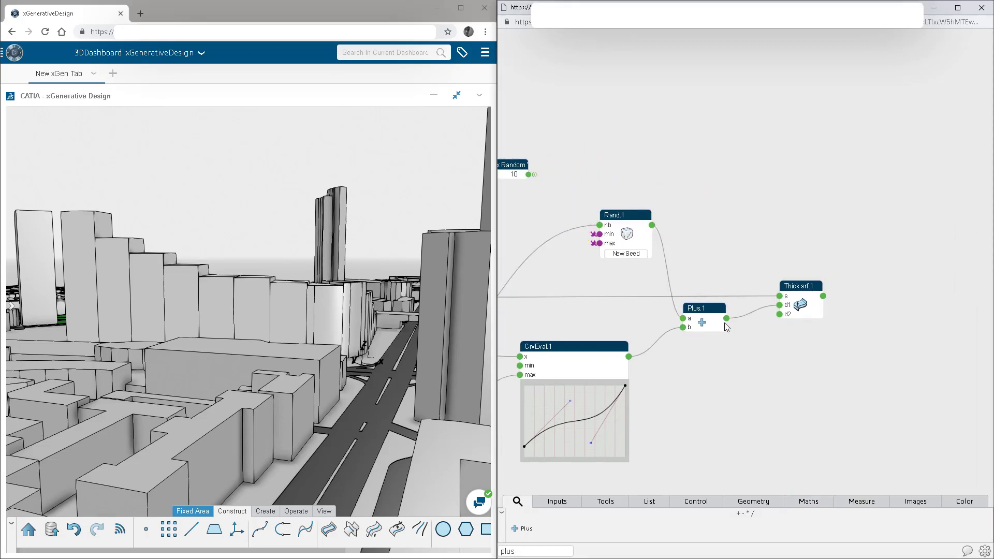
{"action": "scroll", "coordinate": [708, 318], "scroll_direction": "down", "scroll_amount": 2}
{"action": "middle_click_drag", "start_coordinate": [614, 335], "coordinate": [818, 330]}
{"action": "scroll", "coordinate": [818, 331], "scroll_direction": "down", "scroll_amount": 1}
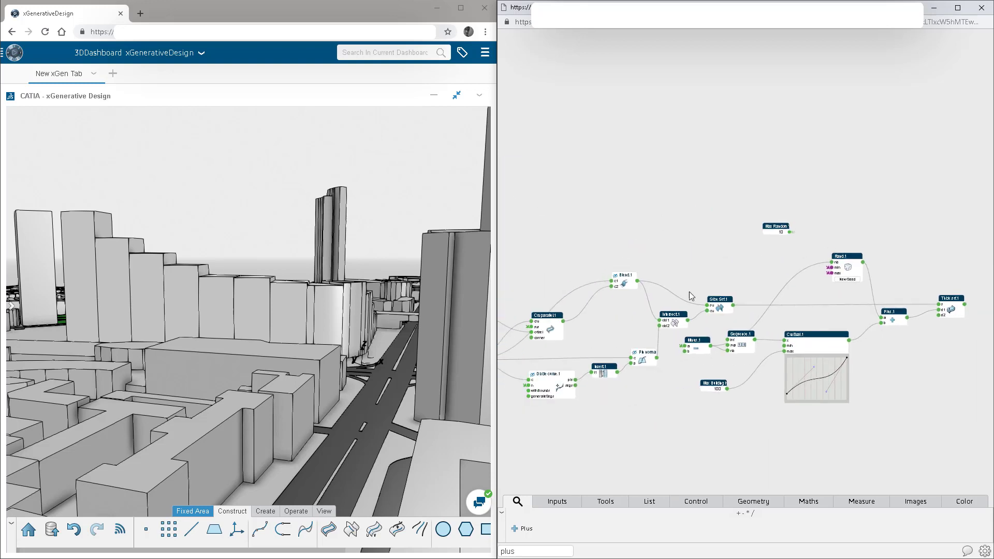
{"action": "scroll", "coordinate": [686, 291], "scroll_direction": "down", "scroll_amount": 1}
{"action": "middle_click_drag", "start_coordinate": [678, 262], "coordinate": [711, 324]}
{"action": "key", "text": "BackSpace"}
{"action": "key", "text": "BackSpace"}
{"action": "key", "text": "BackSpace"}
{"action": "key", "text": "BackSpace"}
{"action": "type", "text": "lin"}
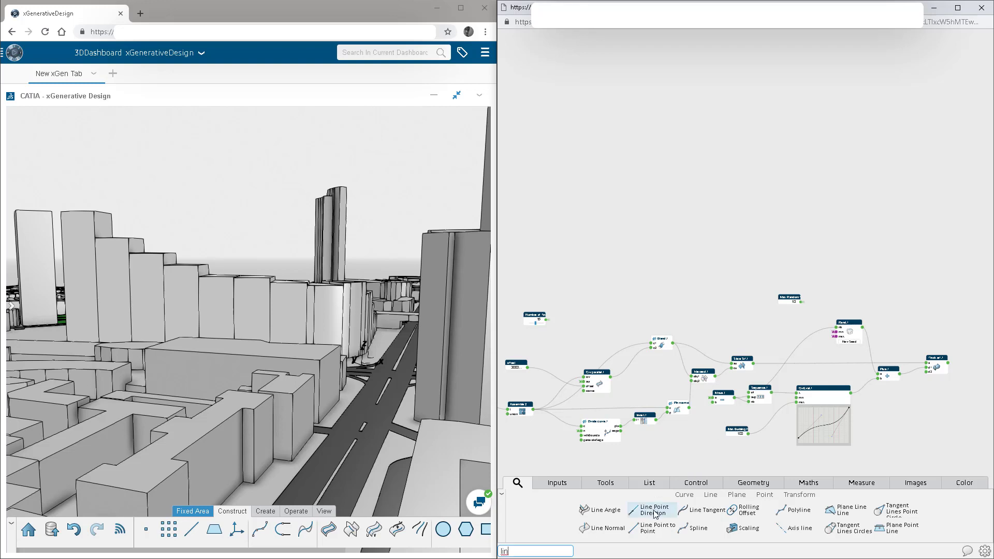
{"action": "left_click_drag", "start_coordinate": [653, 510], "coordinate": [769, 343]}
{"action": "scroll", "coordinate": [753, 331], "scroll_direction": "up", "scroll_amount": 1}
{"action": "scroll", "coordinate": [753, 331], "scroll_direction": "up", "scroll_amount": 1}
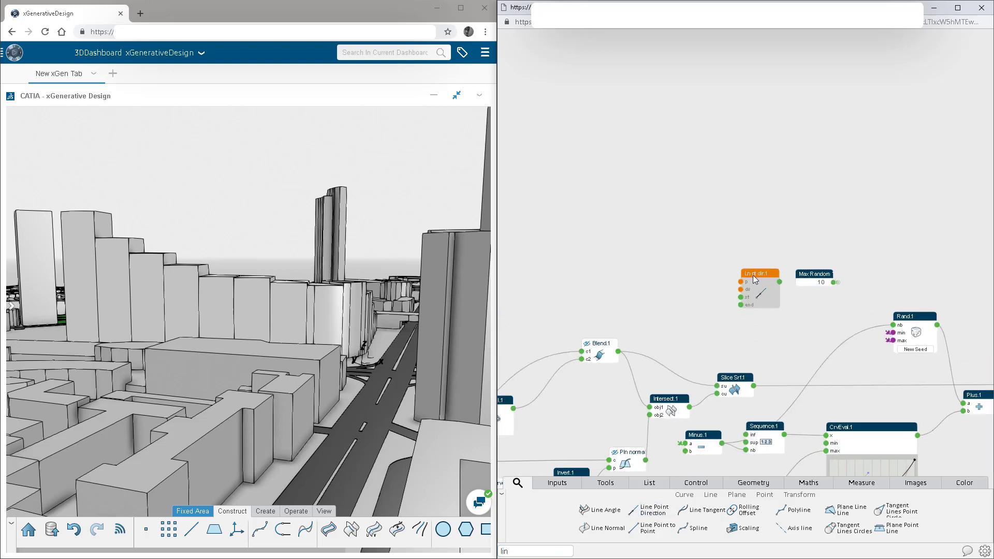
{"action": "left_click_drag", "start_coordinate": [753, 275], "coordinate": [750, 204]}
Step: Set the line's point to References.o, its direction to References.xy and its end length to 150 m
{"action": "left_click", "coordinate": [735, 213]}
{"action": "left_click", "coordinate": [679, 217]}
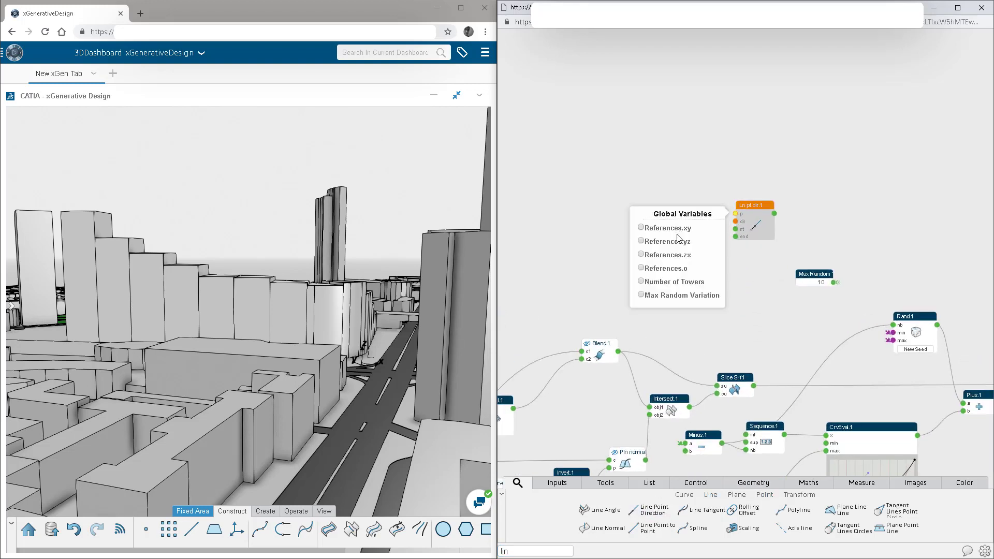
{"action": "left_click", "coordinate": [641, 268]}
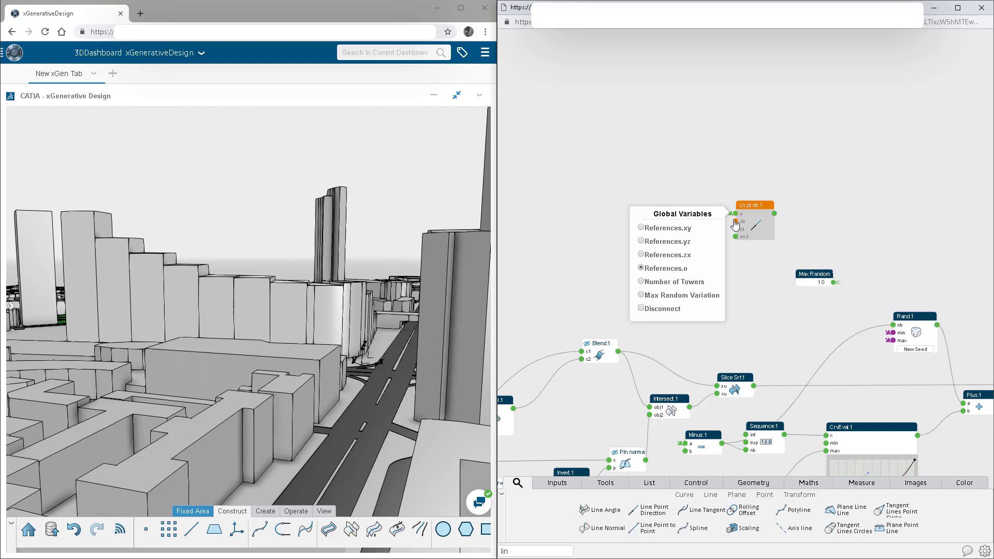
{"action": "left_click", "coordinate": [735, 221]}
{"action": "left_click", "coordinate": [678, 223]}
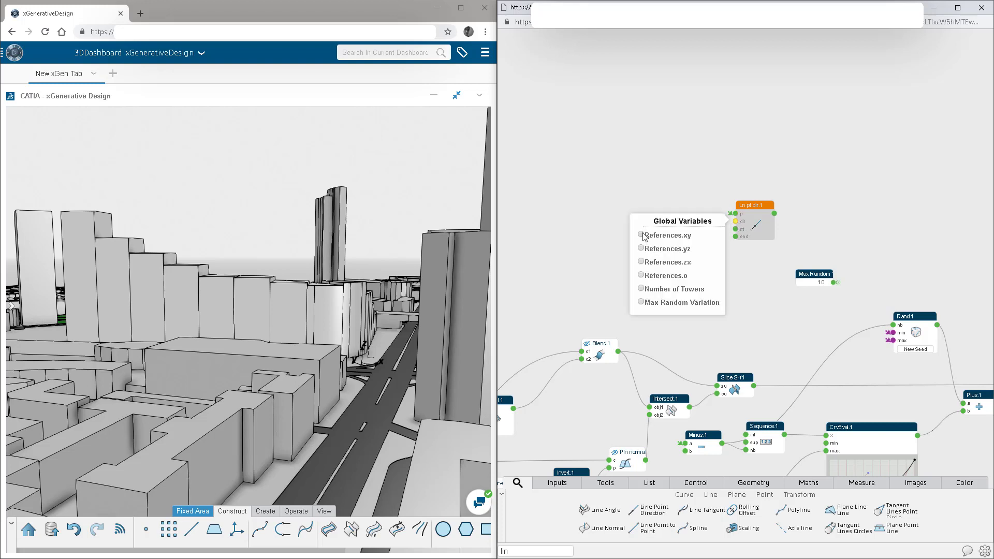
{"action": "left_click", "coordinate": [642, 235]}
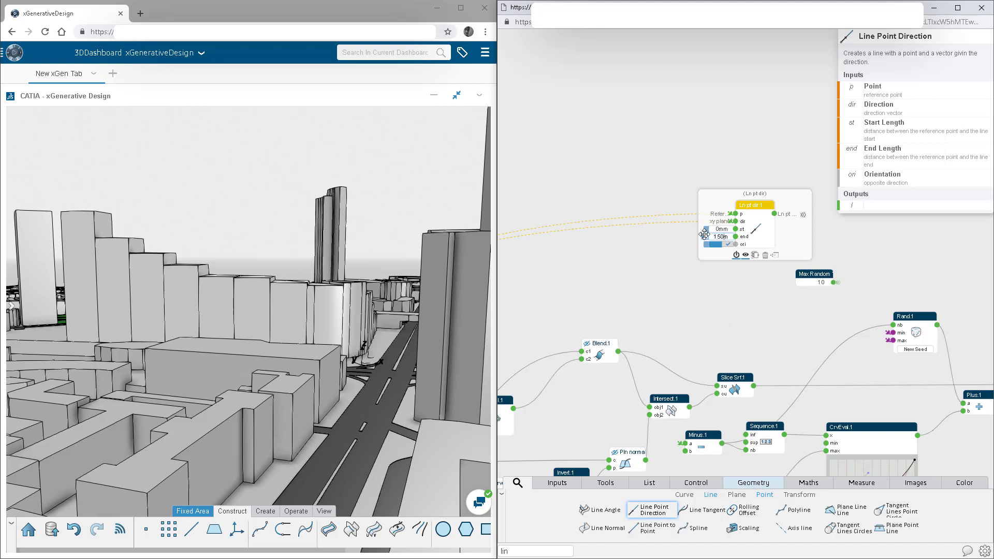
{"action": "left_click", "coordinate": [721, 282]}
Step: Add a Divide Curve By Length node fed by the Ln pt dir.1 line, with its length input extracted as a parameter node
{"action": "middle_click_drag", "start_coordinate": [758, 218], "coordinate": [727, 216]}
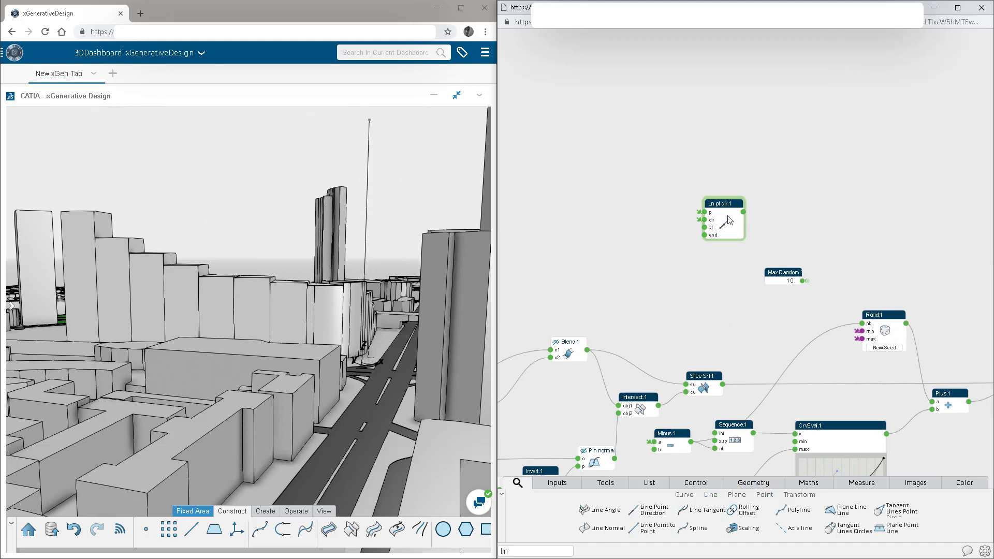
{"action": "type", "text": "div"}
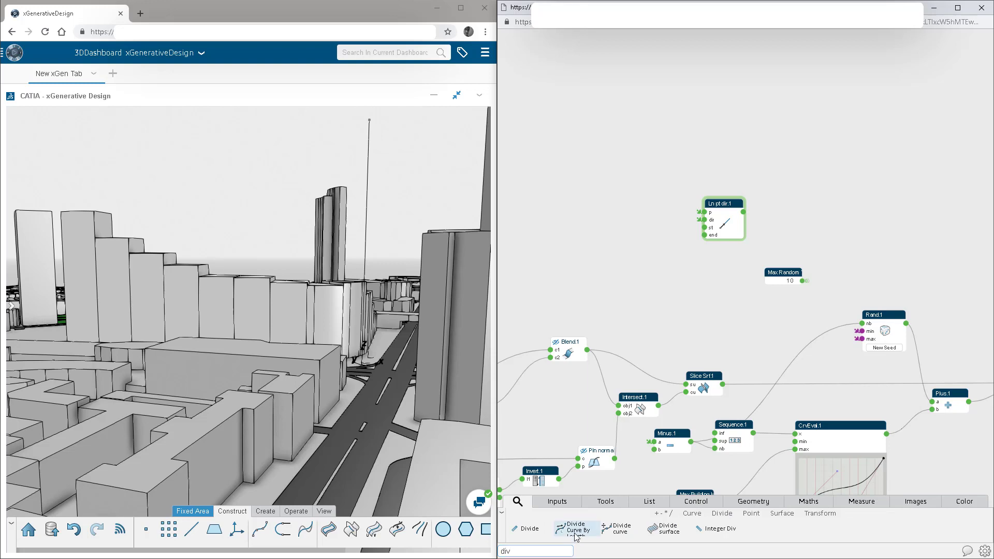
{"action": "left_click_drag", "start_coordinate": [573, 530], "coordinate": [813, 185]}
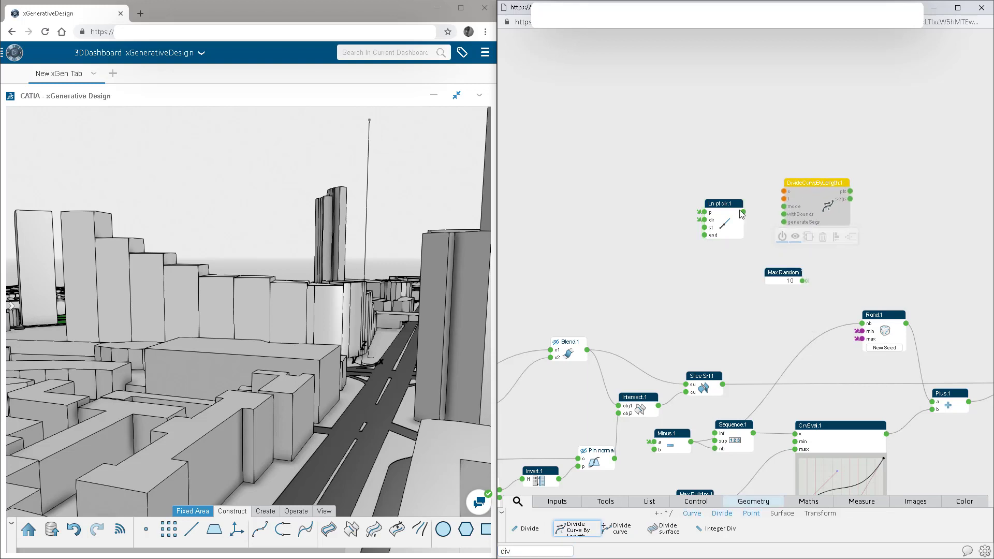
{"action": "left_click_drag", "start_coordinate": [743, 212], "coordinate": [641, 245]}
{"action": "left_click", "coordinate": [780, 218]}
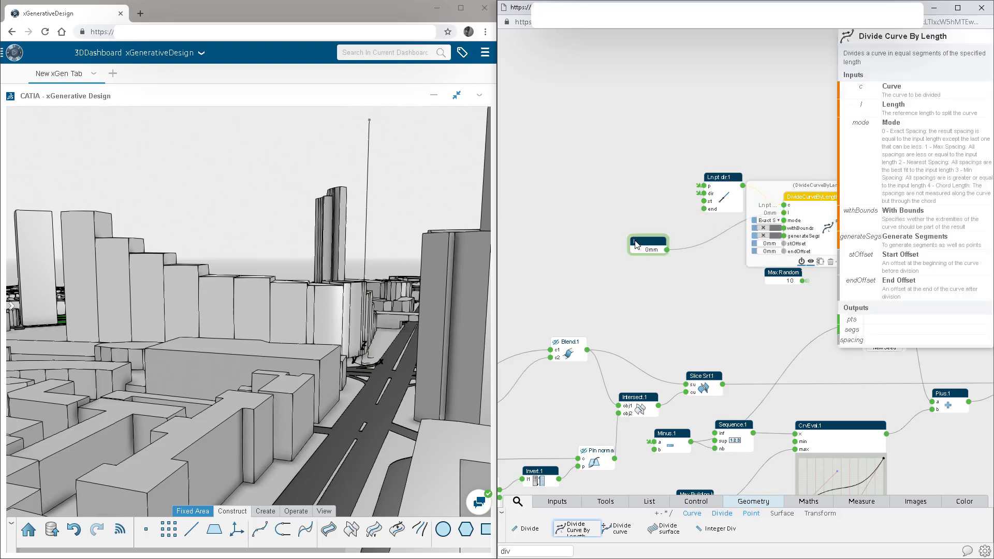
Step: Rename the length parameter Floor to Floor, make it a slider with a 3000 mm minimum and a larger maximum, and inspect the division points
{"action": "left_click", "coordinate": [636, 244]}
{"action": "type", "text": "F"}
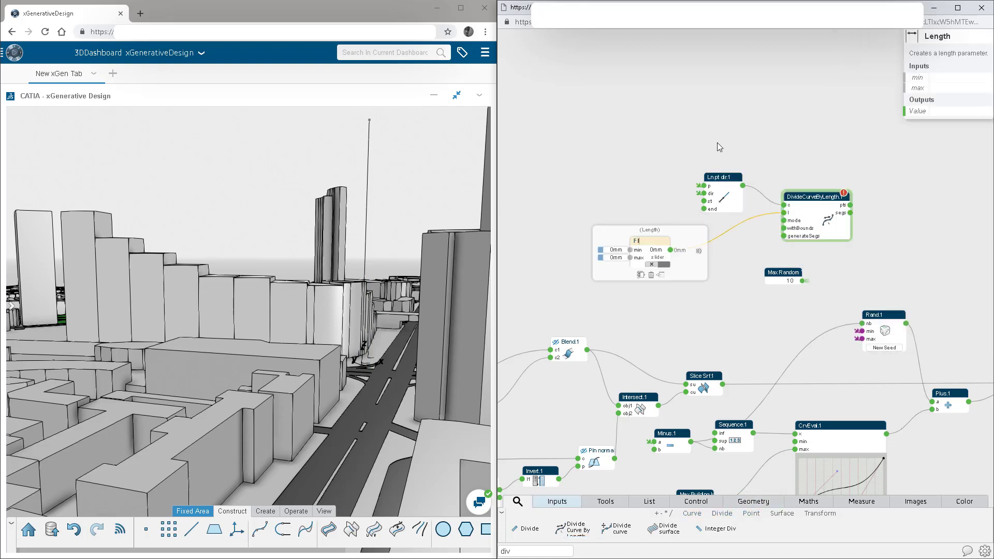
{"action": "type", "text": "loor"}
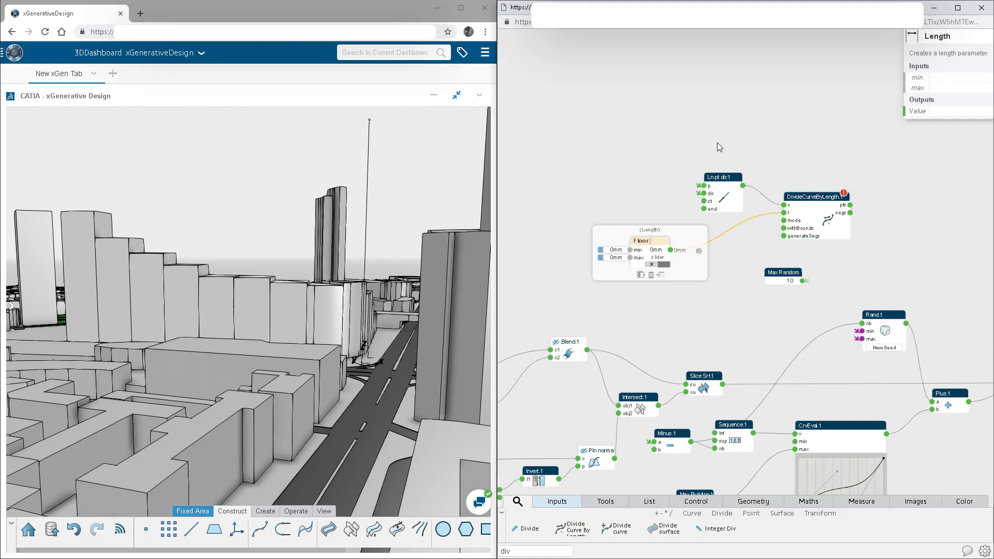
{"action": "type", "text": " to Floor"}
{"action": "left_click", "coordinate": [612, 251]}
{"action": "left_click", "coordinate": [612, 257]}
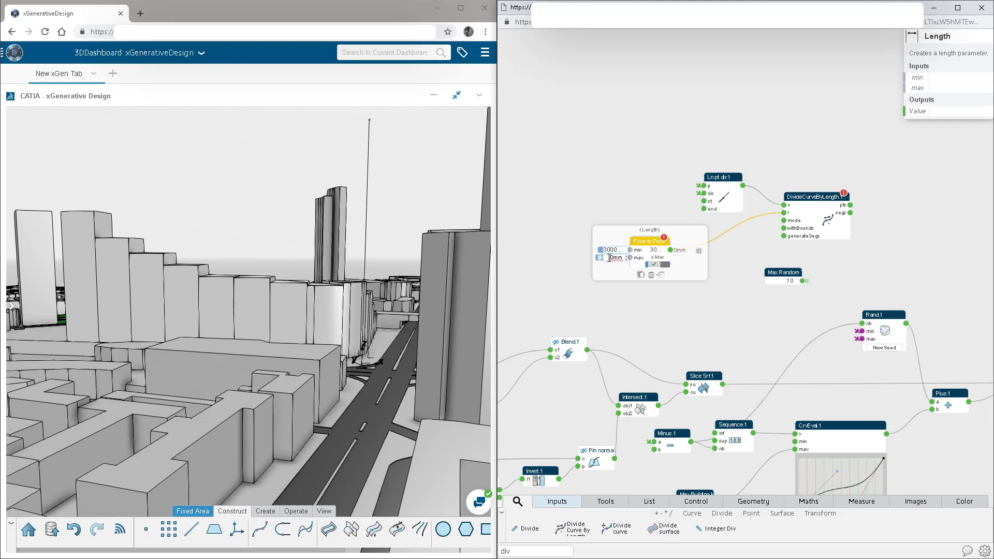
{"action": "type", "text": "400"}
{"action": "left_click", "coordinate": [618, 301]}
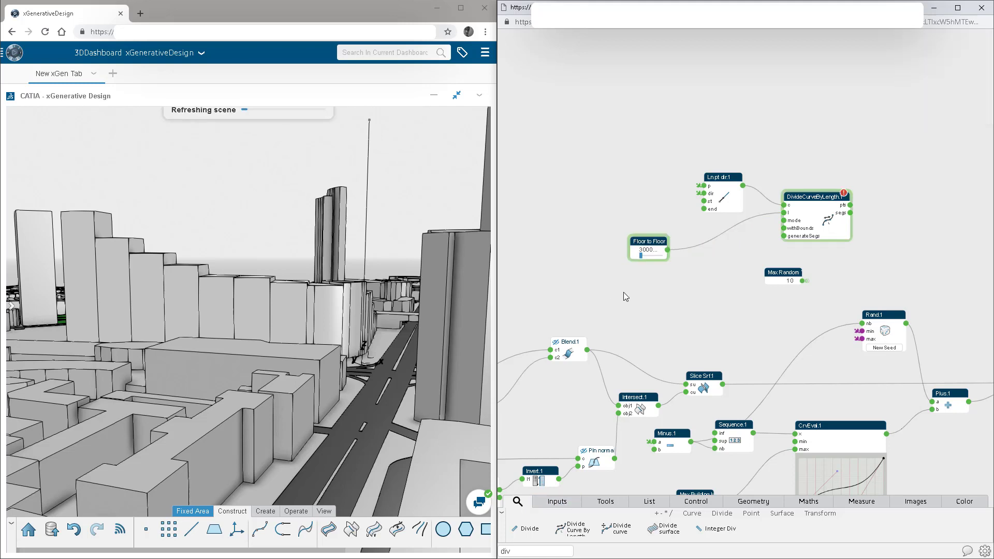
{"action": "left_click", "coordinate": [851, 206]}
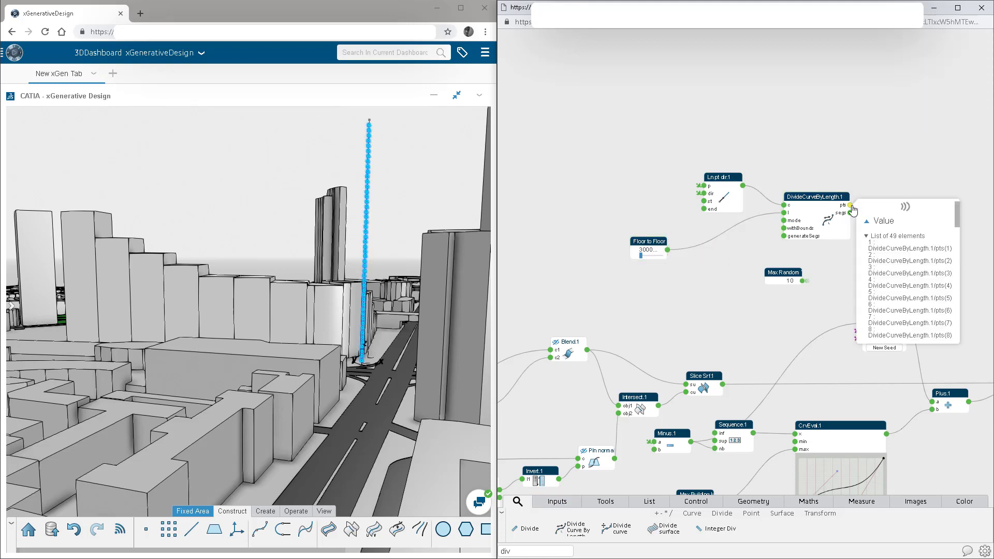
Step: Publish the Floor to Floor parameter as a global variable and set its slider to 4000 mm
{"action": "left_click", "coordinate": [884, 192]}
{"action": "left_click_drag", "start_coordinate": [881, 177], "coordinate": [833, 177]}
{"action": "left_click", "coordinate": [747, 196]}
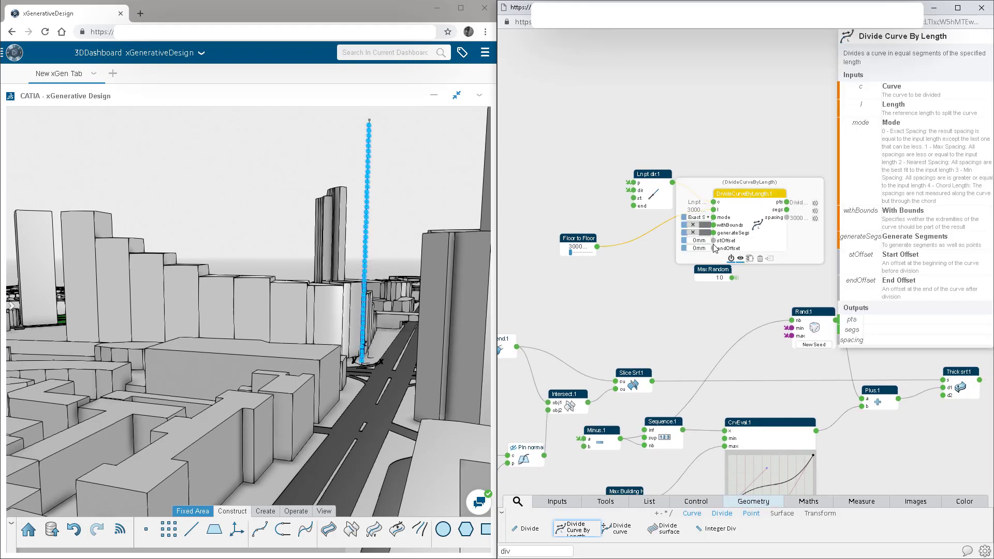
{"action": "left_click", "coordinate": [644, 266]}
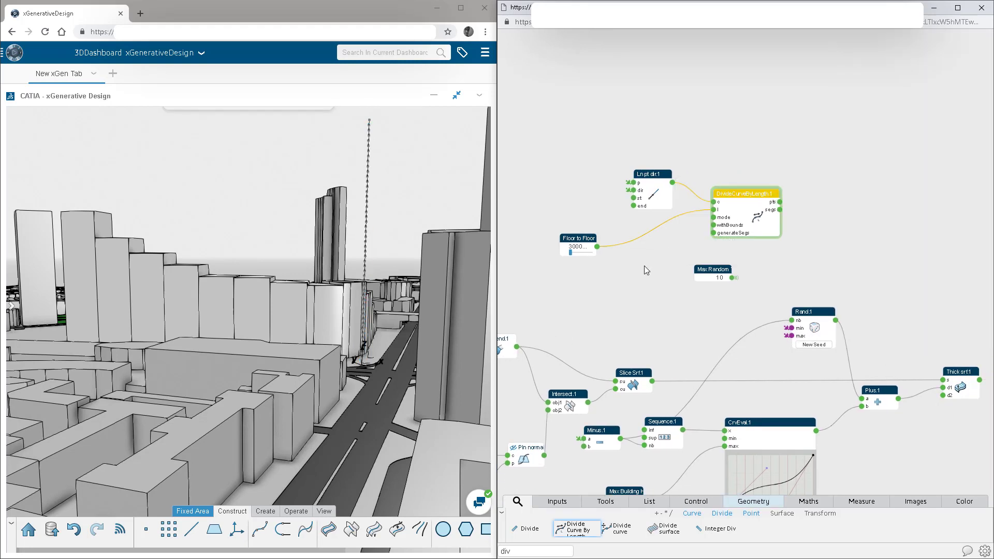
{"action": "left_click_drag", "start_coordinate": [870, 243], "coordinate": [801, 243]}
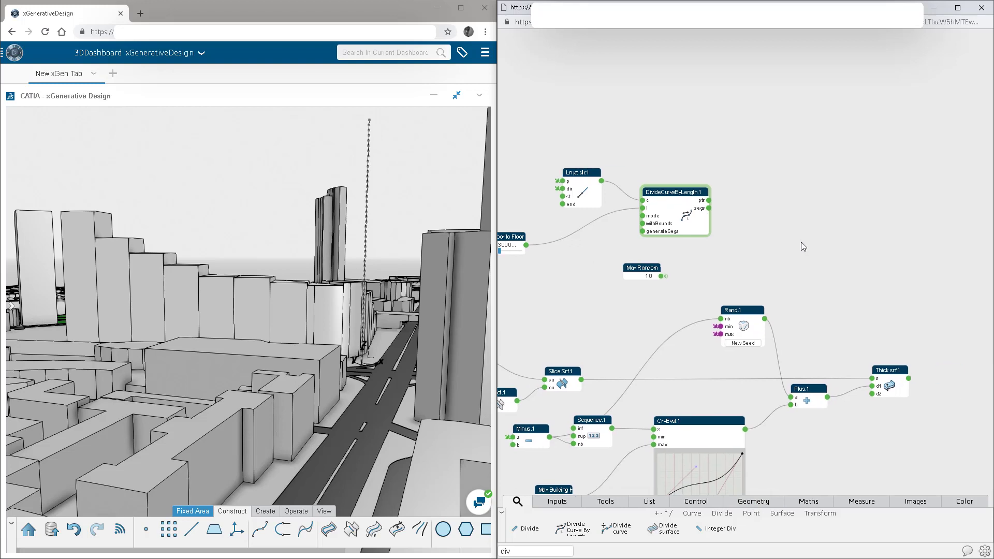
{"action": "left_click", "coordinate": [526, 246]}
{"action": "left_click_drag", "start_coordinate": [500, 252], "coordinate": [529, 251]}
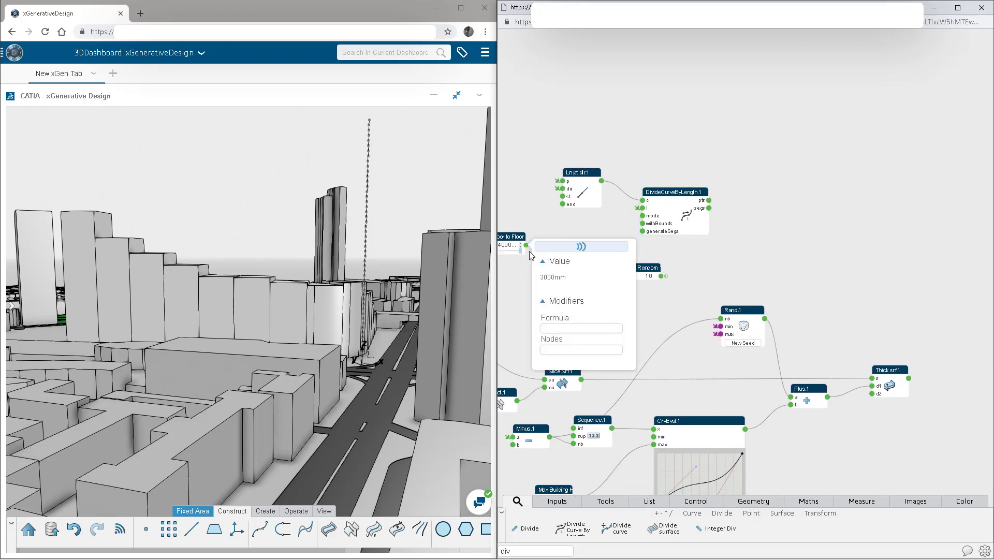
Step: Add a Plane Normal node using the Ln pt dir.1 line as its curve and the DivideCurveByLength.1 points as its origins
{"action": "left_click", "coordinate": [815, 245]}
{"action": "type", "text": "plan"}
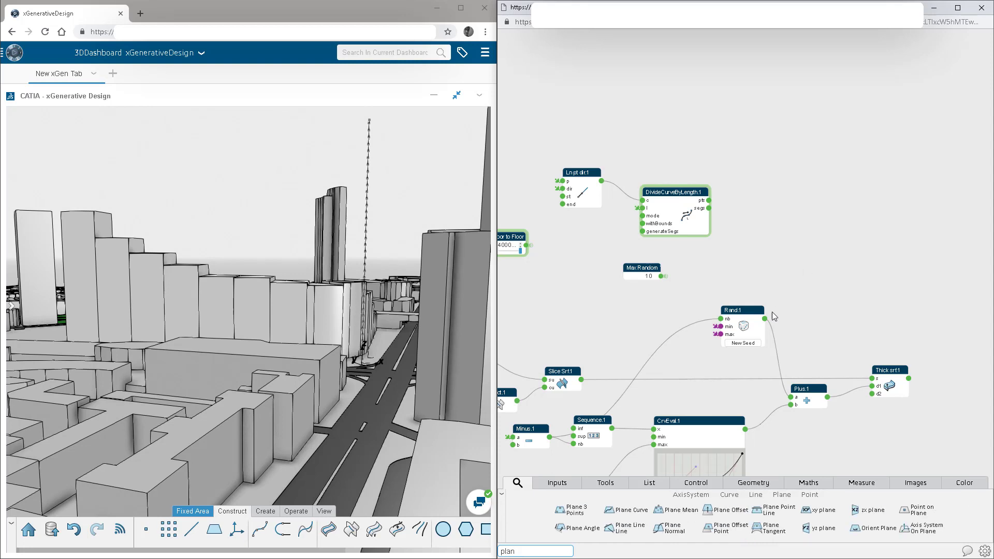
{"action": "left_click_drag", "start_coordinate": [673, 528], "coordinate": [765, 170]}
{"action": "left_click_drag", "start_coordinate": [709, 200], "coordinate": [747, 186]}
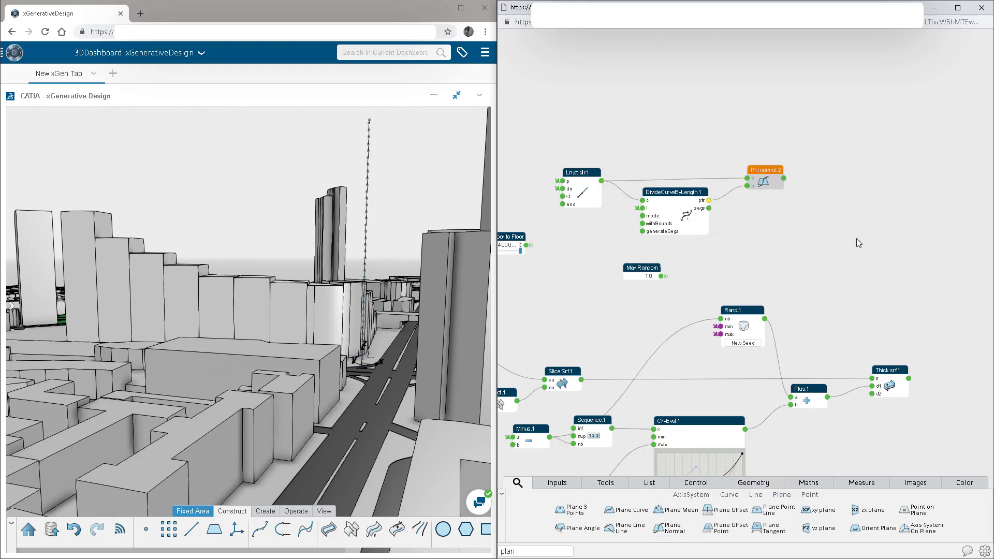
Step: Shift Thick srf.1 up slightly and add a volume Add node after it, fed by the Thick srf.1 output
{"action": "left_click_drag", "start_coordinate": [840, 371], "coordinate": [832, 352]}
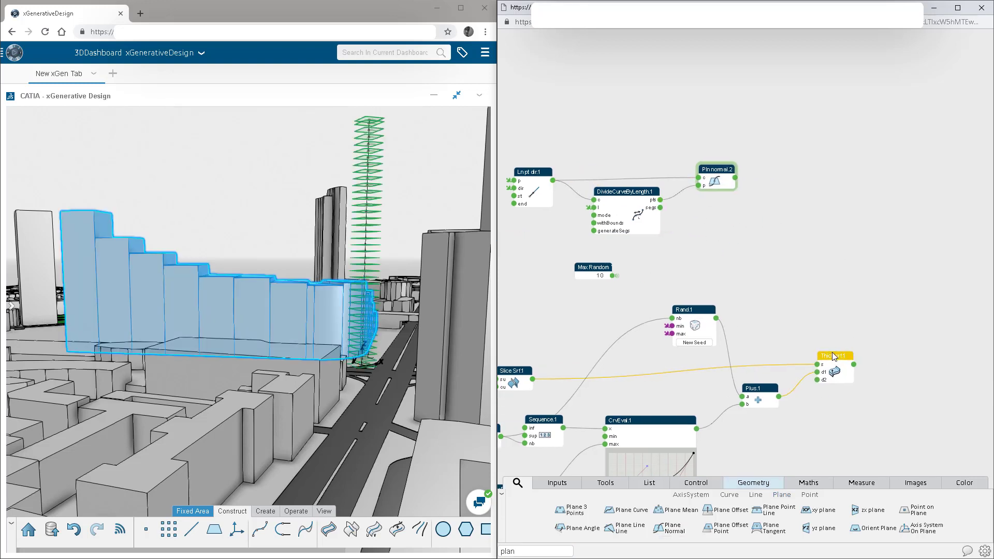
{"action": "key", "text": "BackSpace"}
{"action": "key", "text": "BackSpace"}
{"action": "key", "text": "BackSpace"}
{"action": "key", "text": "BackSpace"}
{"action": "type", "text": "add"}
{"action": "key", "text": "Return"}
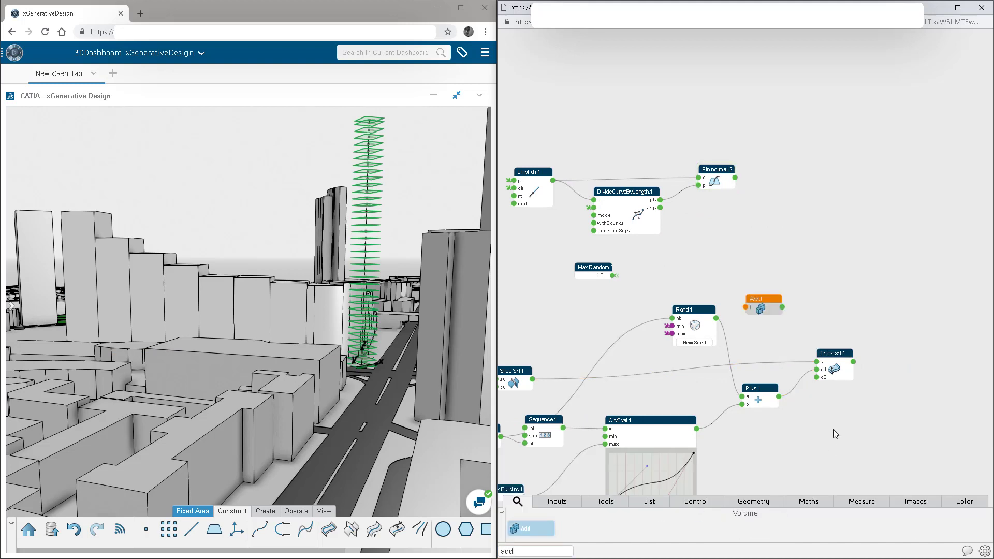
{"action": "left_click_drag", "start_coordinate": [762, 301], "coordinate": [917, 341]}
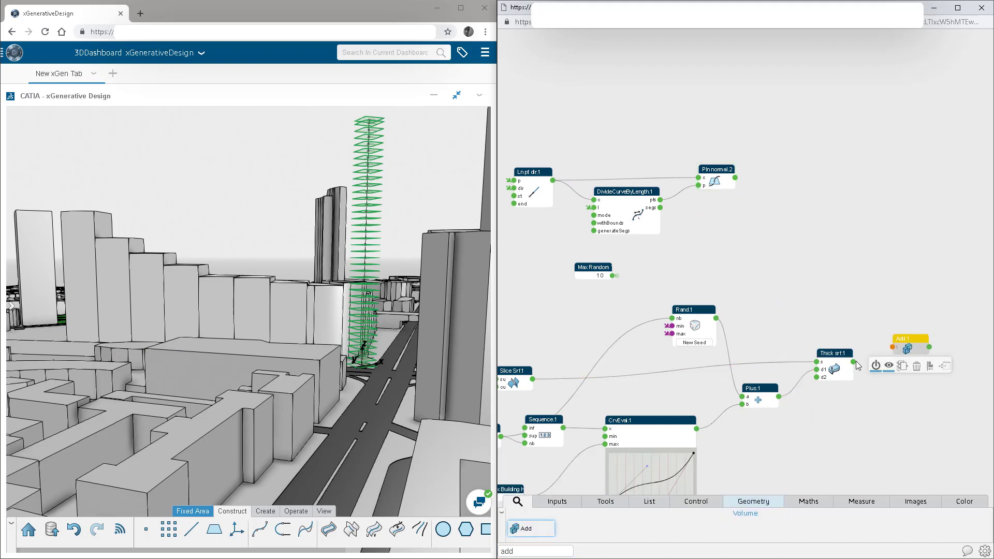
{"action": "left_click_drag", "start_coordinate": [854, 361], "coordinate": [893, 347]}
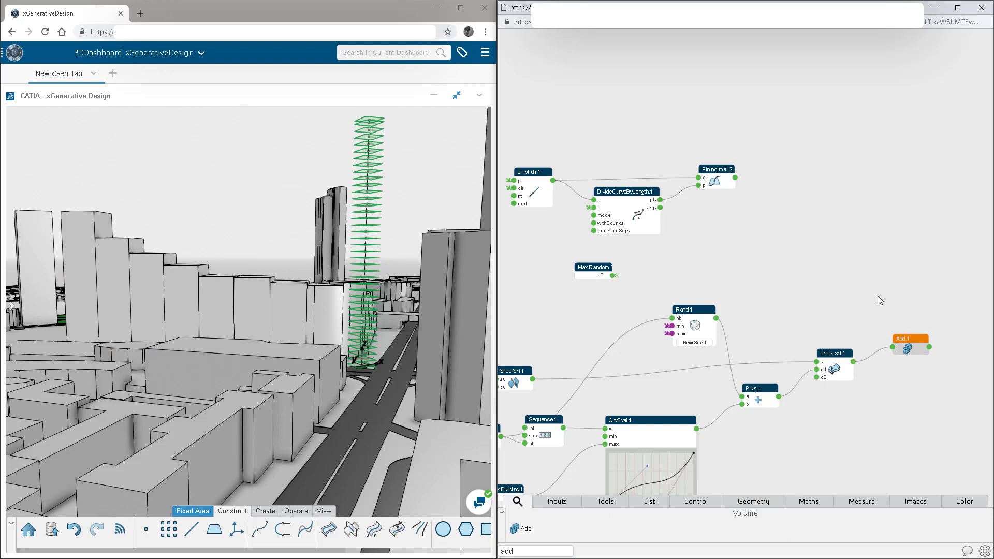
Step: Add an Intersect node with Add.1 as first object and the Pln normal.2 planes as second, and inspect the floor lines on the towers
{"action": "type", "text": "int"}
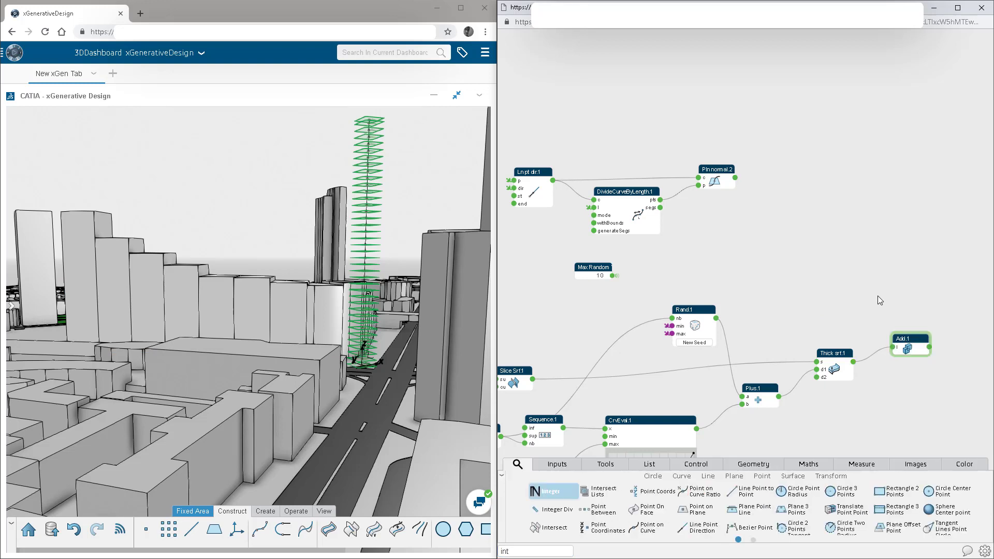
{"action": "left_click", "coordinate": [549, 528]}
{"action": "middle_click_drag", "start_coordinate": [767, 300], "coordinate": [631, 306]}
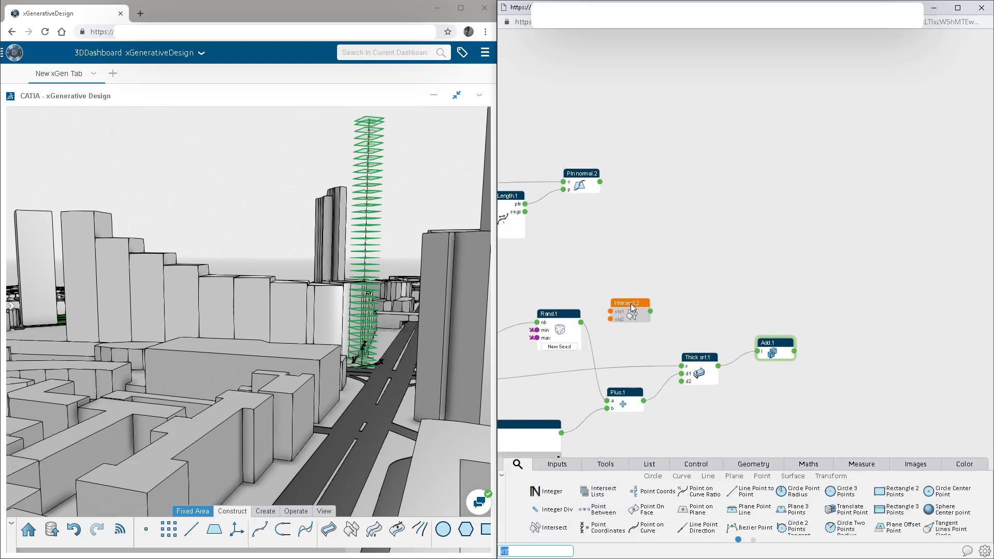
{"action": "left_click_drag", "start_coordinate": [631, 307], "coordinate": [852, 307]}
{"action": "left_click_drag", "start_coordinate": [793, 351], "coordinate": [833, 313]}
{"action": "left_click_drag", "start_coordinate": [600, 182], "coordinate": [842, 320]}
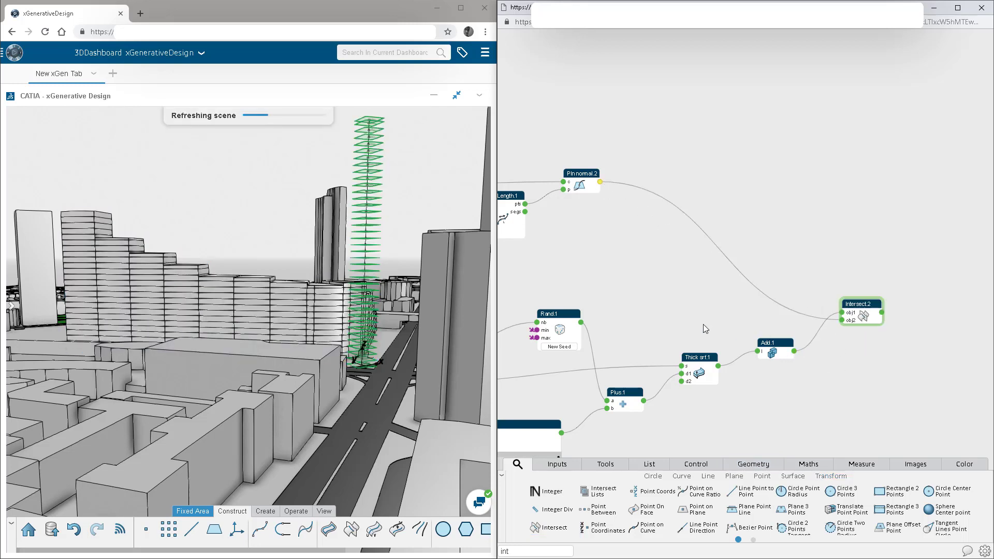
{"action": "middle_click_drag", "start_coordinate": [387, 392], "coordinate": [188, 396]}
{"action": "scroll", "coordinate": [187, 396], "scroll_direction": "up", "scroll_amount": 3}
{"action": "middle_click_drag", "start_coordinate": [287, 409], "coordinate": [259, 390]}
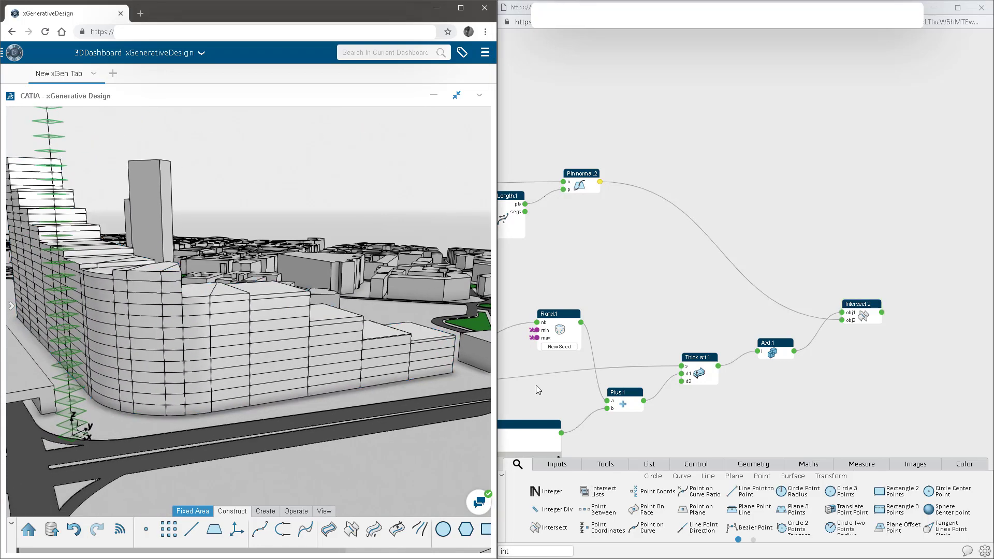
Step: Hide the geometry of the Pln normal.2, DivideCurveByLength.1 and Ln pt dir.1 nodes
{"action": "left_click_drag", "start_coordinate": [645, 250], "coordinate": [704, 251]}
{"action": "left_click", "coordinate": [640, 175]}
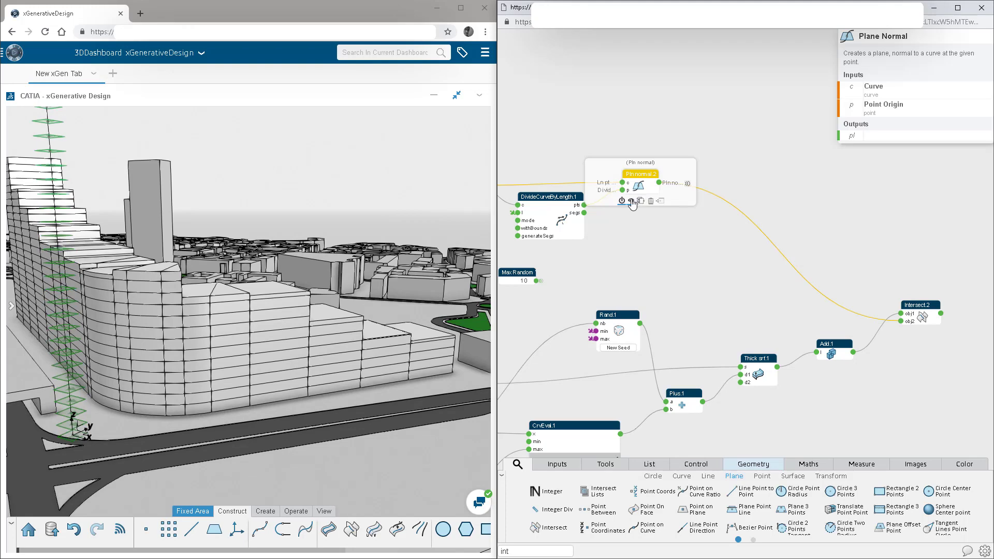
{"action": "left_click", "coordinate": [554, 206]}
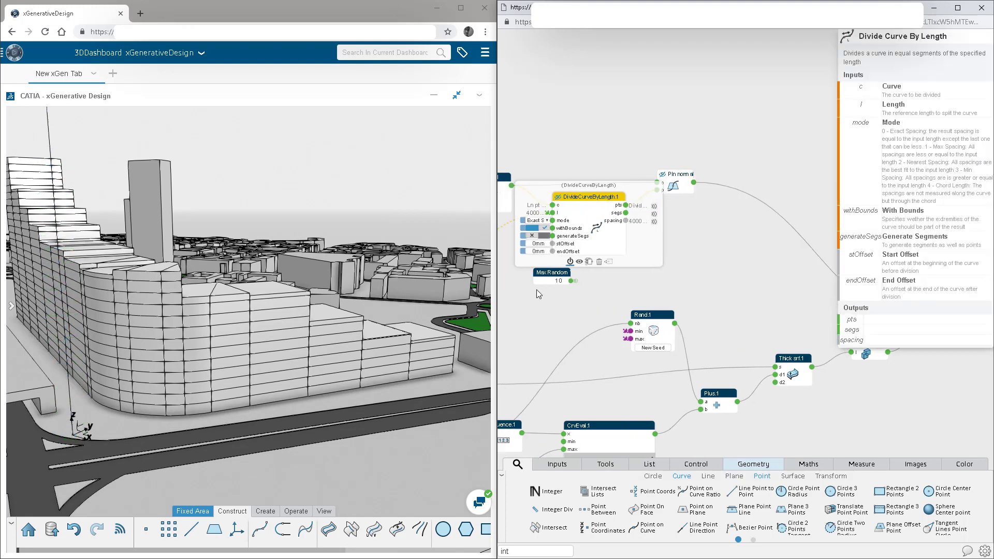
{"action": "left_click_drag", "start_coordinate": [537, 290], "coordinate": [658, 299]}
{"action": "left_click", "coordinate": [614, 182]}
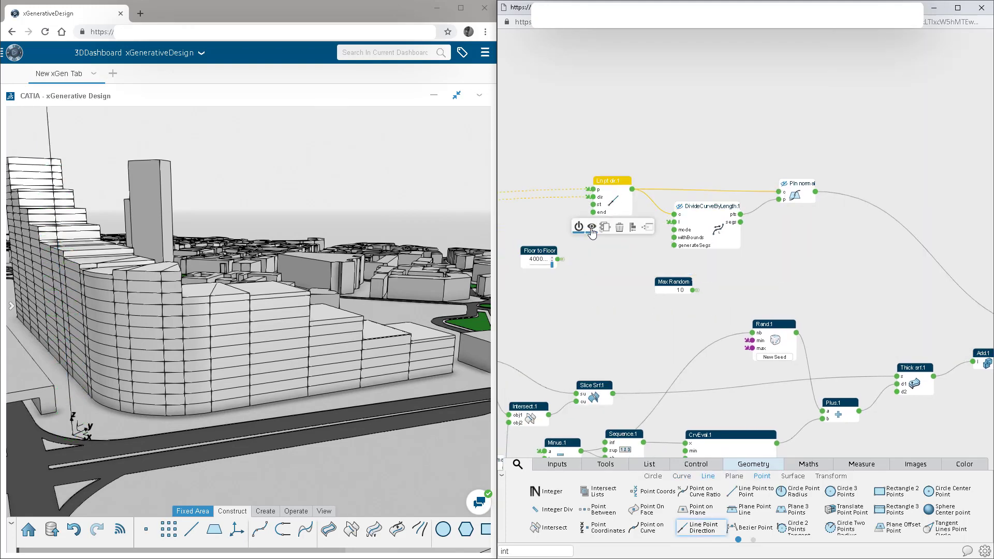
{"action": "left_click", "coordinate": [592, 230]}
Step: Add a Divide node below Thick srf.1 and feed its a input with the Plus.1 heights
{"action": "left_click_drag", "start_coordinate": [825, 286], "coordinate": [614, 241]}
{"action": "left_click_drag", "start_coordinate": [952, 234], "coordinate": [952, 265]}
{"action": "left_click_drag", "start_coordinate": [713, 318], "coordinate": [773, 231]}
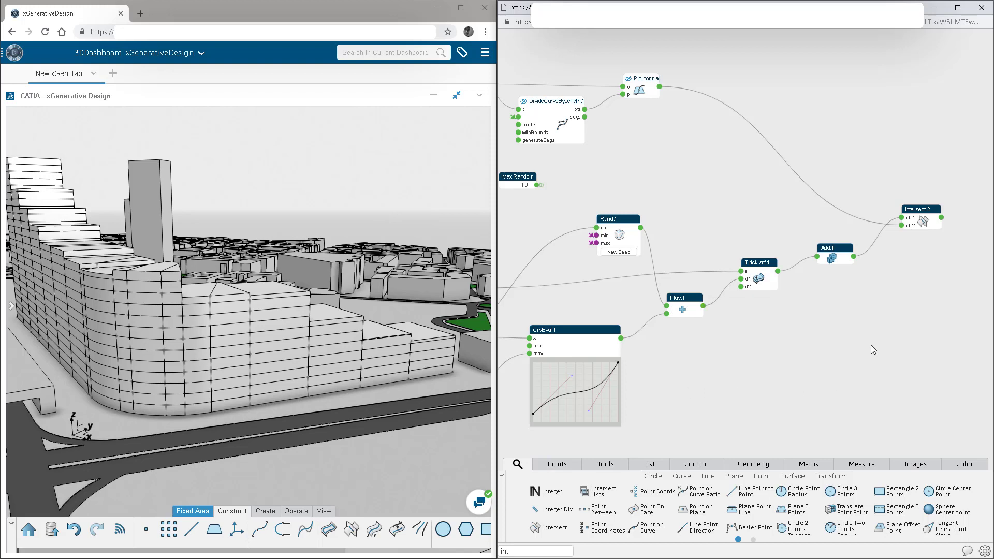
{"action": "left_click_drag", "start_coordinate": [870, 345], "coordinate": [900, 337]}
{"action": "type", "text": "div"}
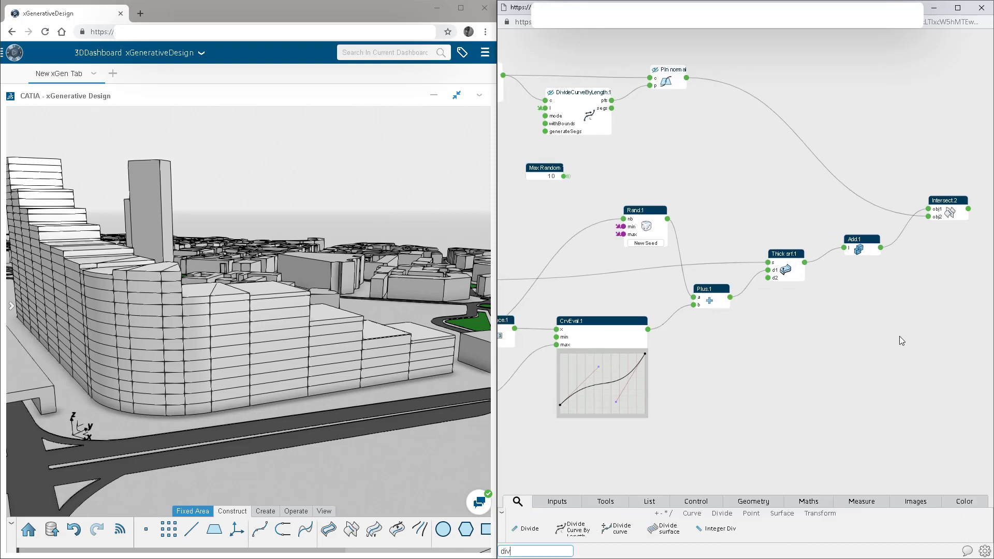
{"action": "key", "text": "Return"}
{"action": "left_click_drag", "start_coordinate": [766, 299], "coordinate": [799, 313]}
{"action": "left_click_drag", "start_coordinate": [730, 297], "coordinate": [779, 322]}
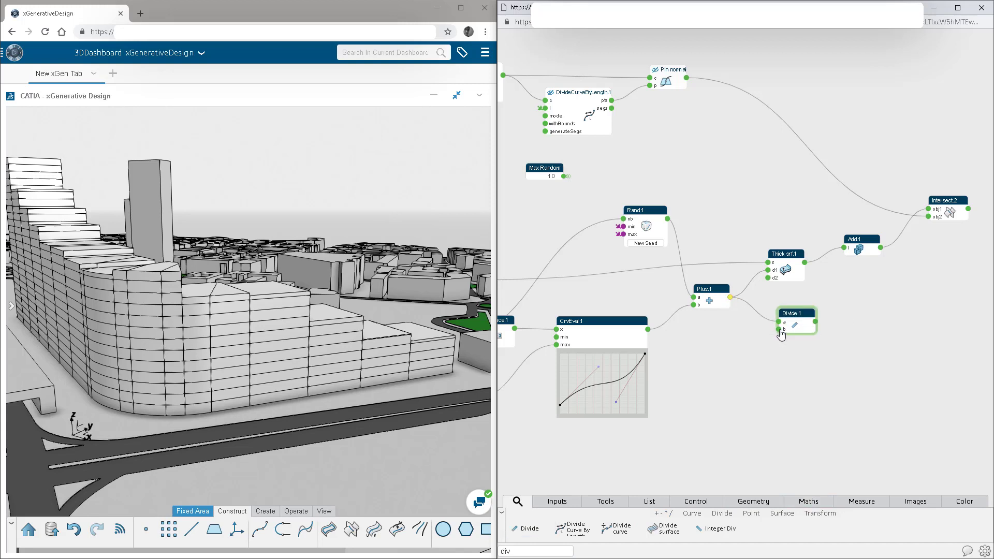
Step: Set the divisor of Divide.1 to the Floor to Floor global variable and inspect the resulting list
{"action": "left_click", "coordinate": [779, 329]}
{"action": "left_click", "coordinate": [722, 331]}
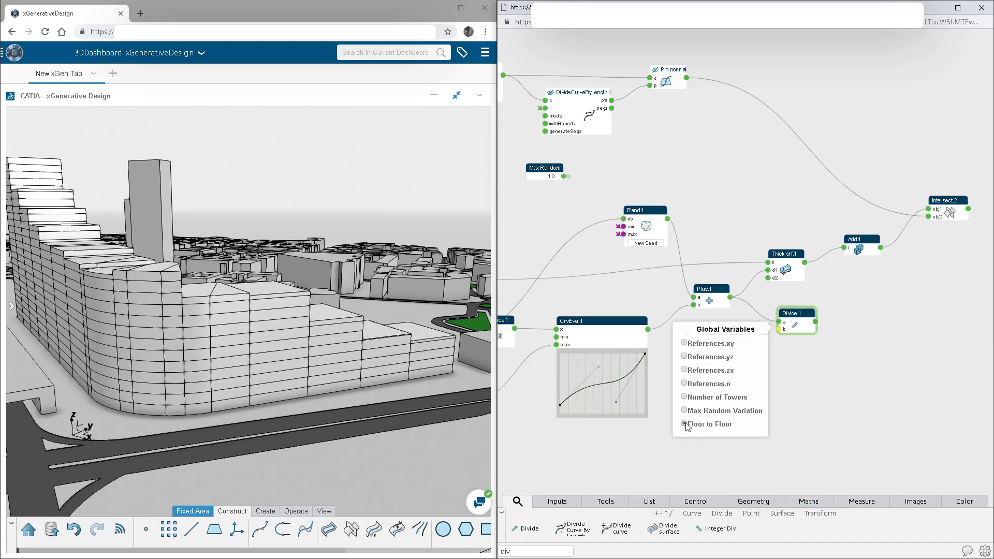
{"action": "left_click", "coordinate": [684, 424]}
{"action": "left_click_drag", "start_coordinate": [819, 351], "coordinate": [736, 346]}
{"action": "left_click", "coordinate": [732, 317]}
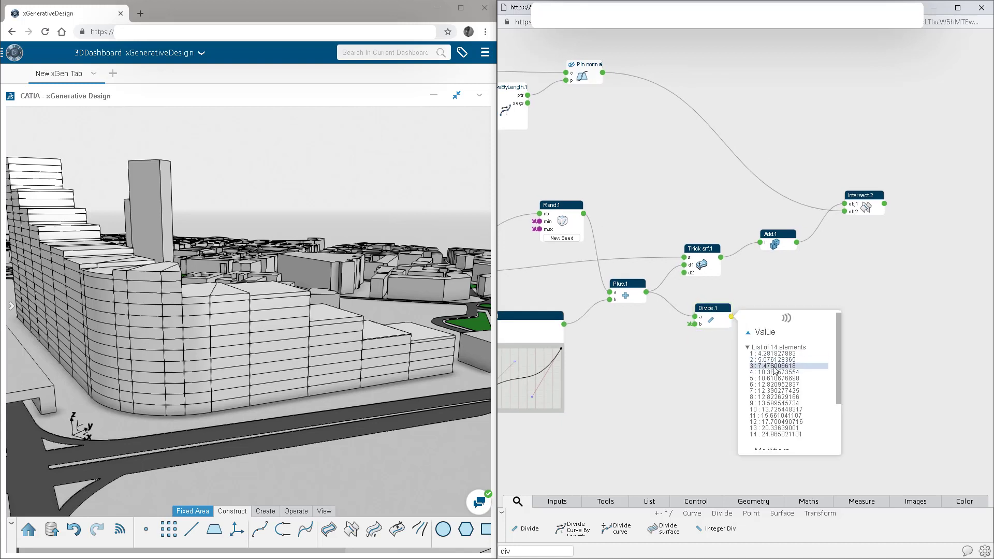
Step: Add a Round node fed by Divide.1, reduce its decimals to 0, and check the rounded floor counts
{"action": "left_click", "coordinate": [699, 374]}
{"action": "type", "text": "round"}
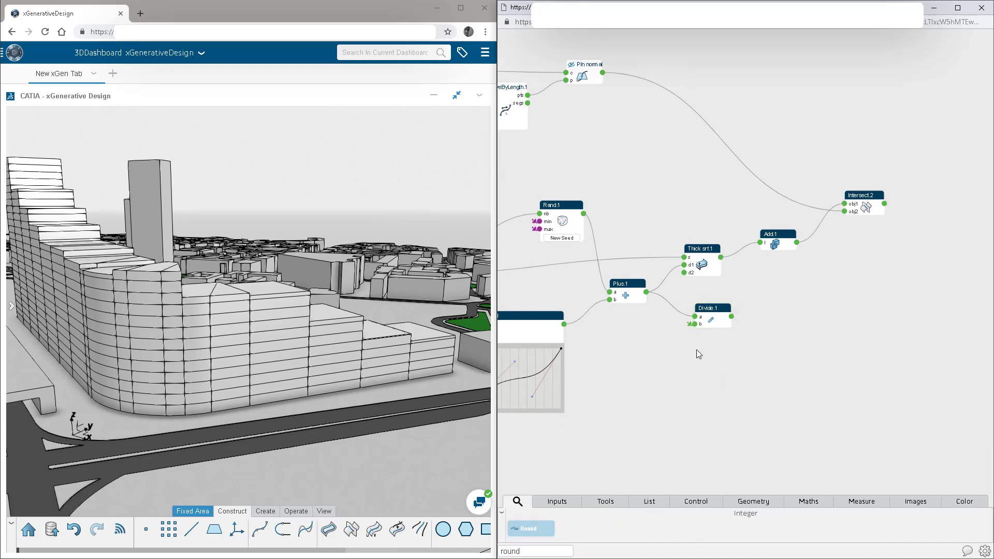
{"action": "key", "text": "Return"}
{"action": "left_click_drag", "start_coordinate": [770, 308], "coordinate": [795, 332]}
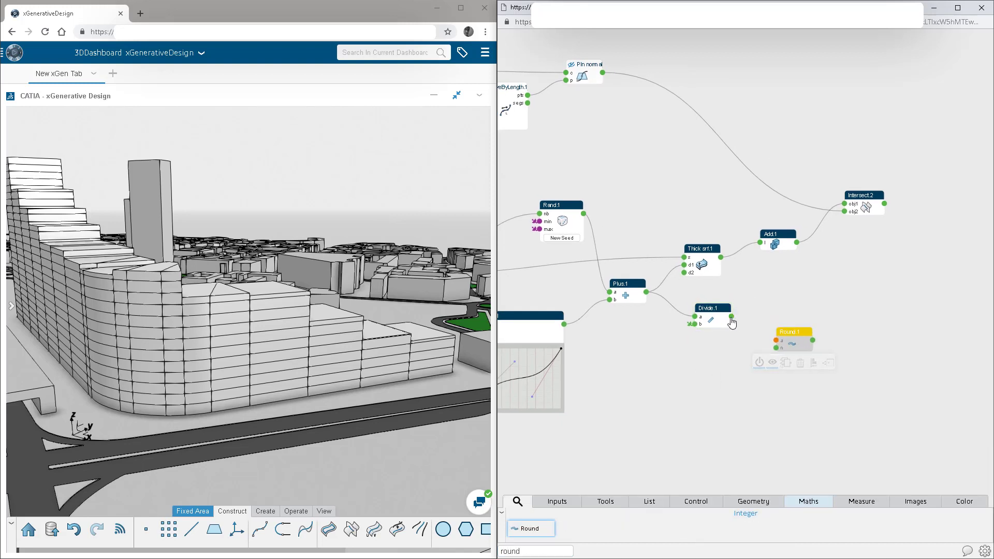
{"action": "left_click_drag", "start_coordinate": [731, 317], "coordinate": [780, 339]}
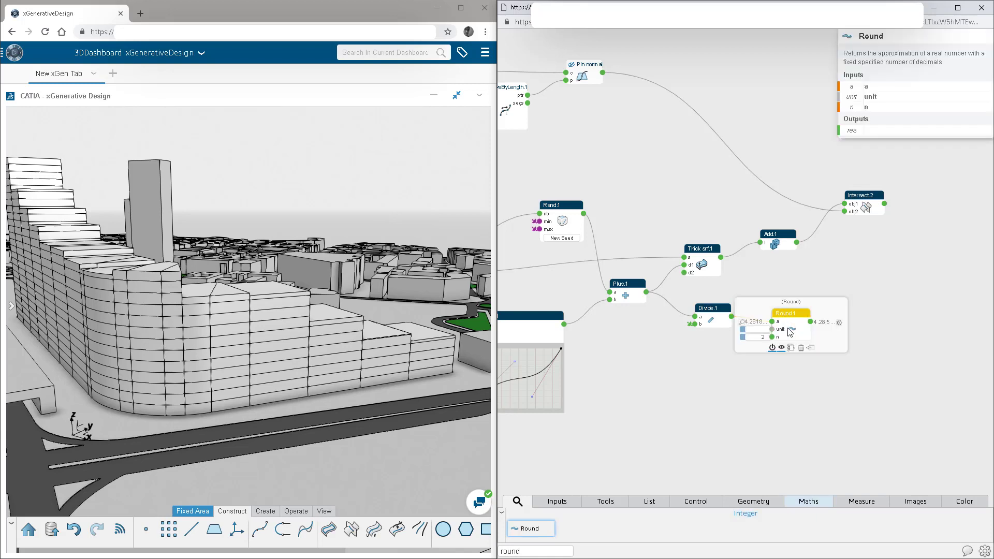
{"action": "left_click", "coordinate": [769, 340]}
{"action": "left_click", "coordinate": [768, 340]}
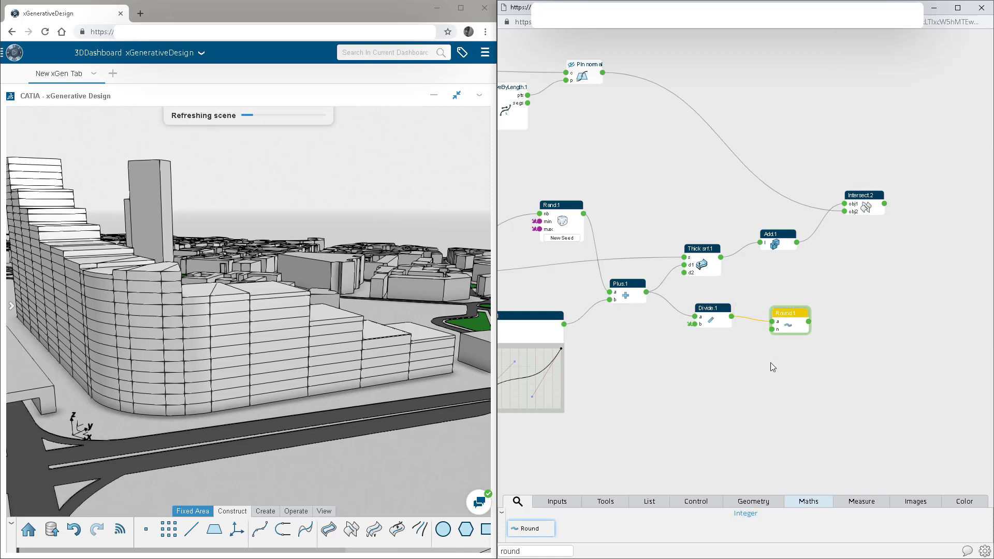
{"action": "left_click", "coordinate": [770, 362]}
{"action": "mouse_move", "coordinate": [808, 322]}
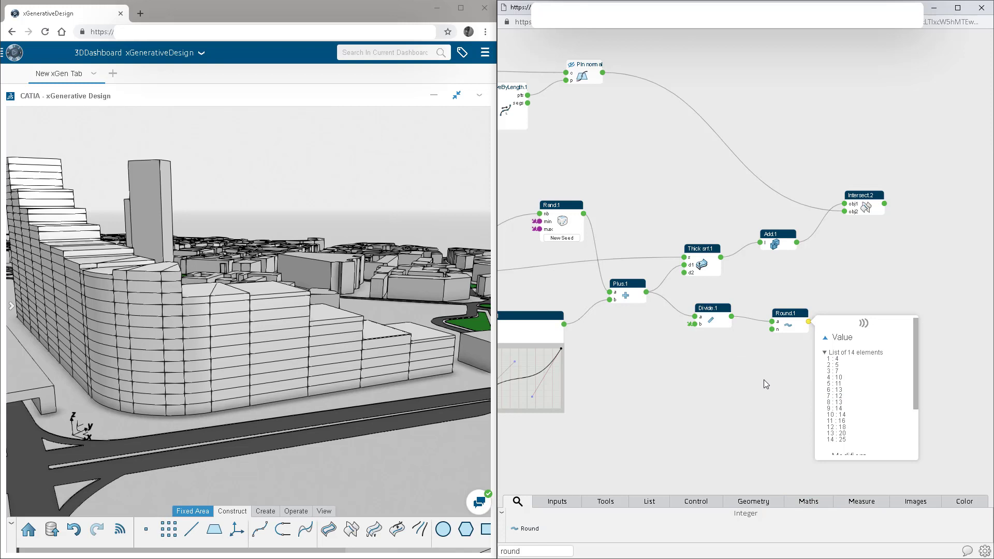
Step: Add a Multiply node that multiplies the Round.1 result by the Floor to Floor global variable, and check its output against the Plus.1 heights
{"action": "middle_click_drag", "start_coordinate": [839, 345], "coordinate": [794, 352]}
{"action": "type", "text": "mul"}
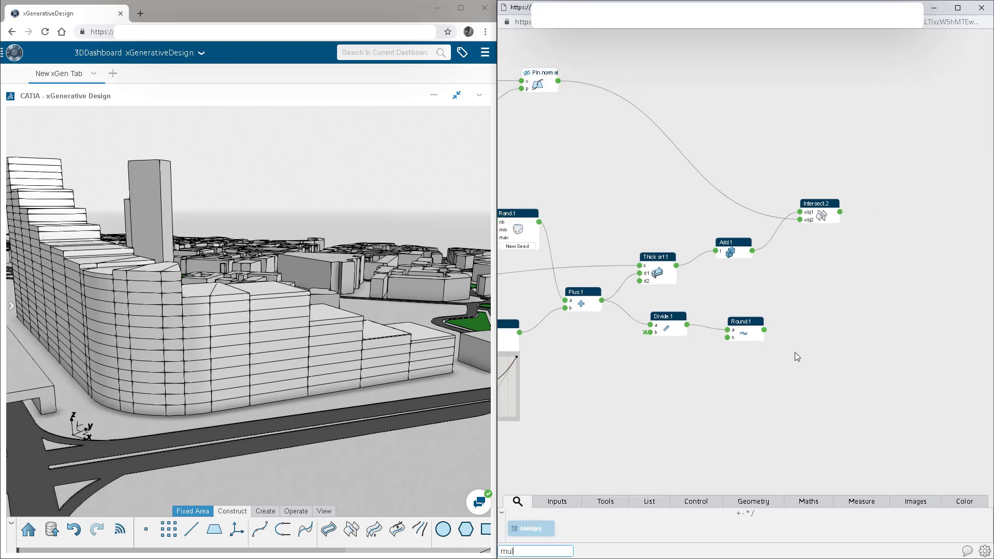
{"action": "key", "text": "Return"}
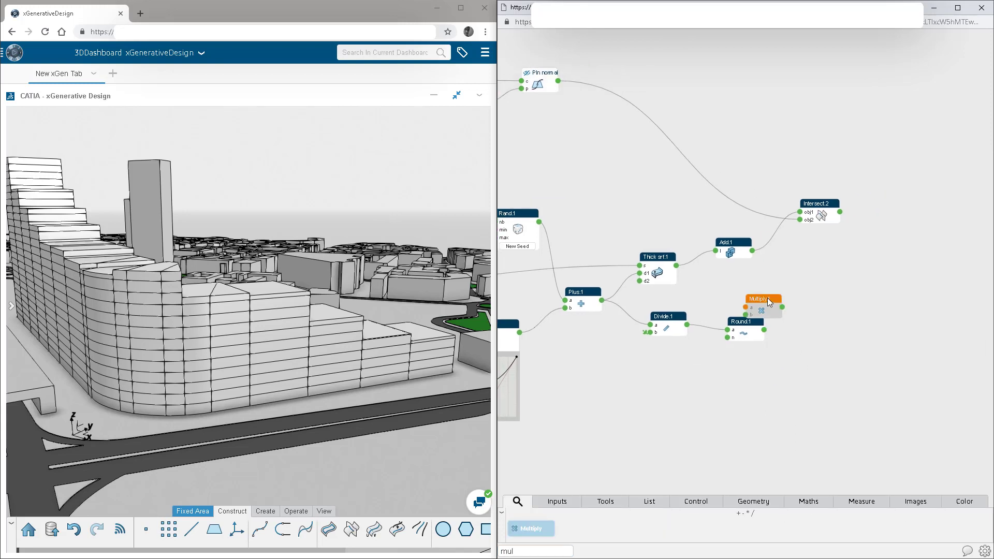
{"action": "left_click_drag", "start_coordinate": [768, 298], "coordinate": [798, 336]}
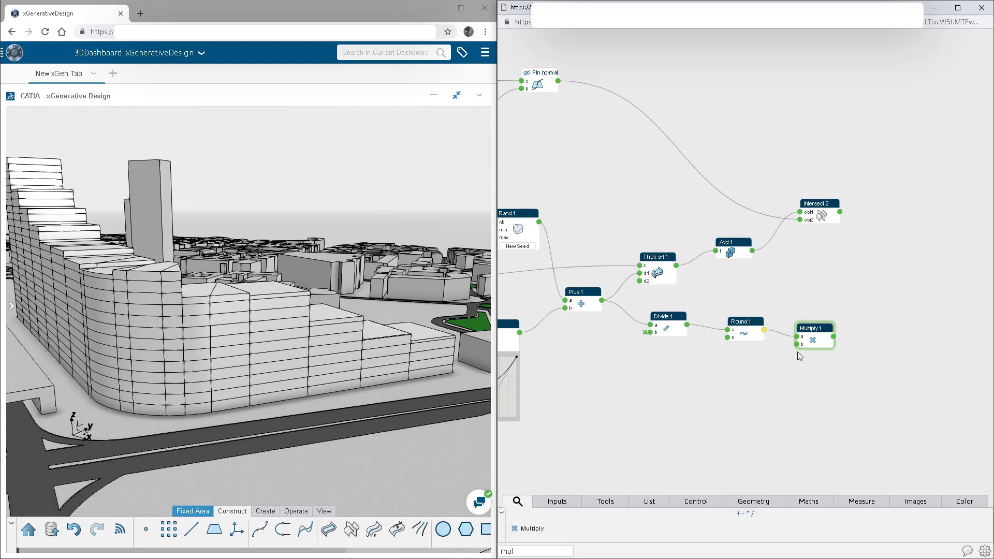
{"action": "mouse_move", "coordinate": [797, 344]}
{"action": "left_click", "coordinate": [733, 347]}
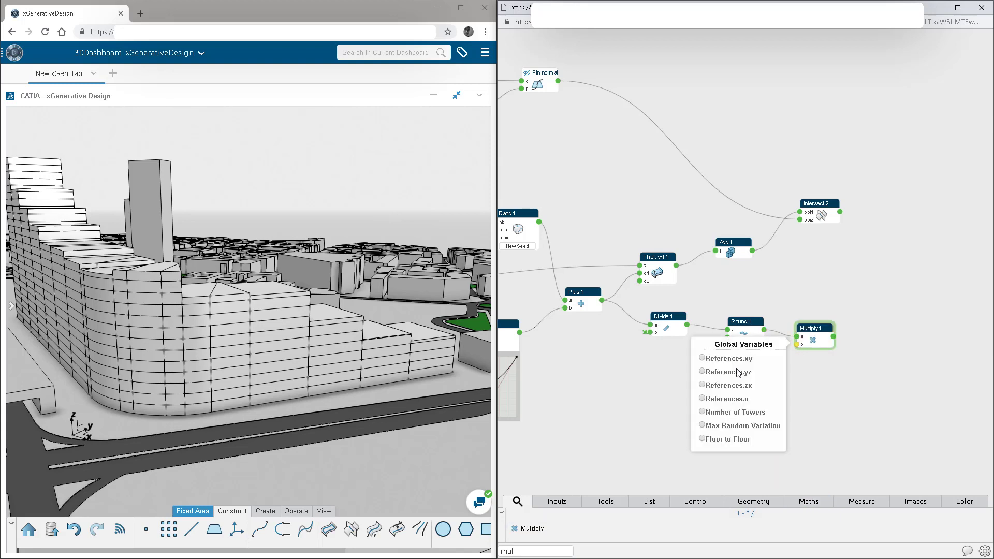
{"action": "left_click", "coordinate": [702, 439]}
{"action": "mouse_move", "coordinate": [834, 337]}
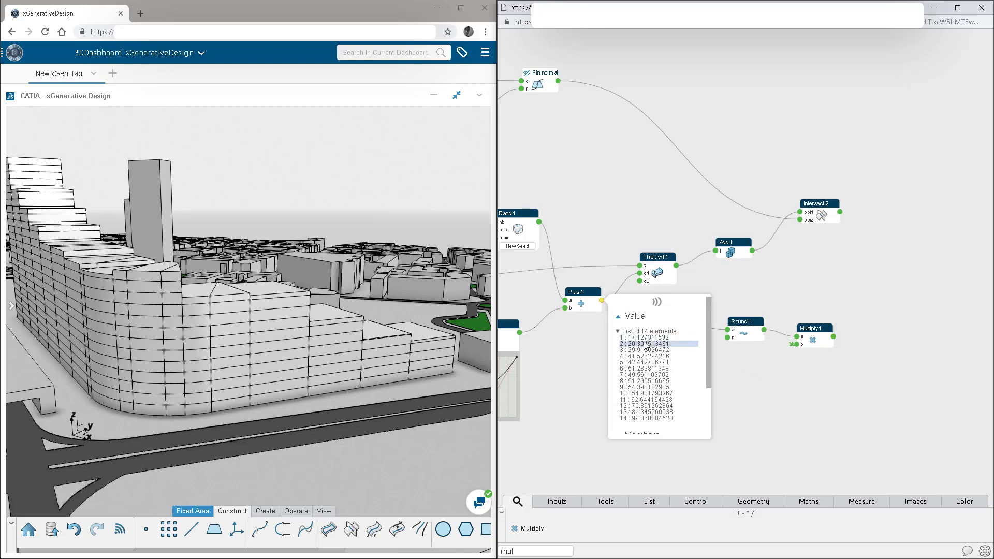
Step: Move Thick srf.1, Add.1 and Intersect.2 farther along the graph and feed the Multiply.1 result into Thick srf.1's d1 input instead of Plus.1
{"action": "middle_click_drag", "start_coordinate": [903, 184], "coordinate": [839, 184]}
{"action": "left_click_drag", "start_coordinate": [840, 188], "coordinate": [592, 282]}
{"action": "left_click_drag", "start_coordinate": [591, 282], "coordinate": [819, 288]}
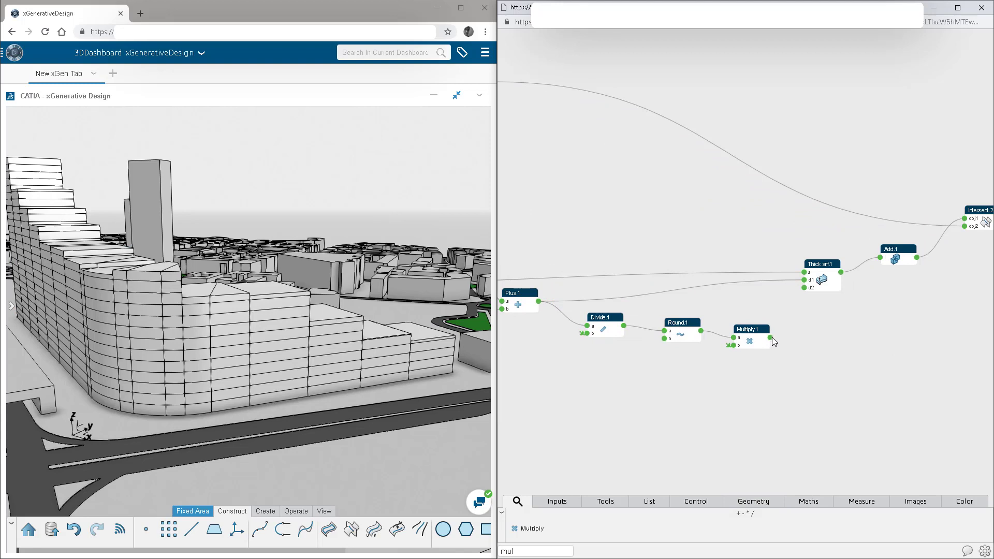
{"action": "left_click_drag", "start_coordinate": [762, 338], "coordinate": [765, 326]}
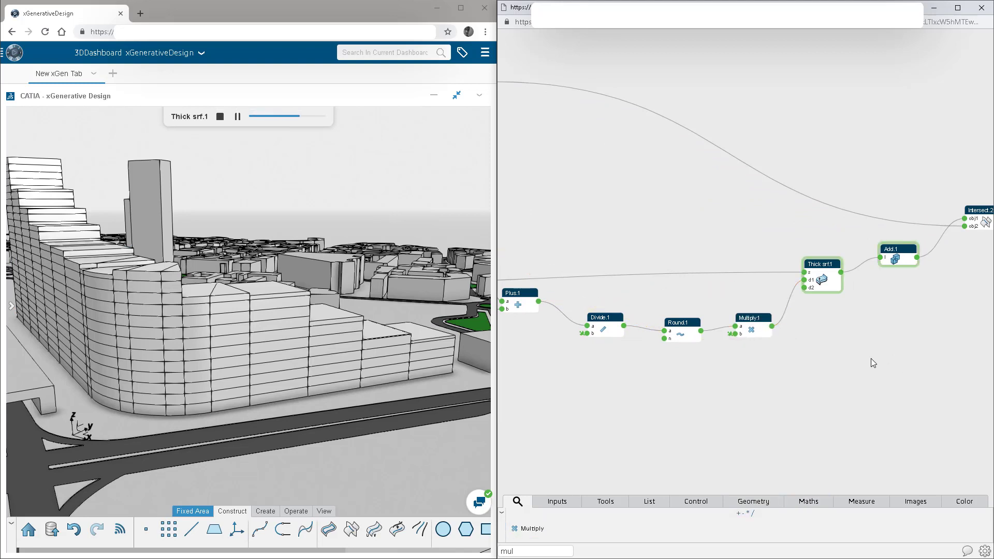
{"action": "middle_click_drag", "start_coordinate": [181, 365], "coordinate": [284, 360]}
{"action": "scroll", "coordinate": [283, 360], "scroll_direction": "down", "scroll_amount": 2}
{"action": "middle_click_drag", "start_coordinate": [827, 385], "coordinate": [784, 396]}
{"action": "scroll", "coordinate": [784, 395], "scroll_direction": "down", "scroll_amount": 3}
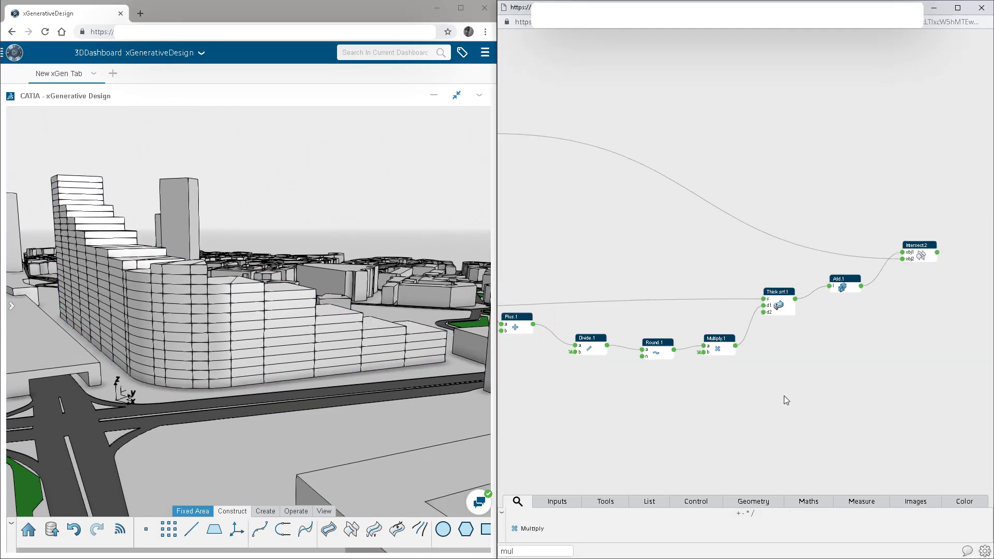
Step: Duplicate the Plus.1, Divide.1, Round.1 and Multiply.1 nodes together and place the linked copies below the original chain
{"action": "middle_click_drag", "start_coordinate": [900, 390], "coordinate": [782, 353]}
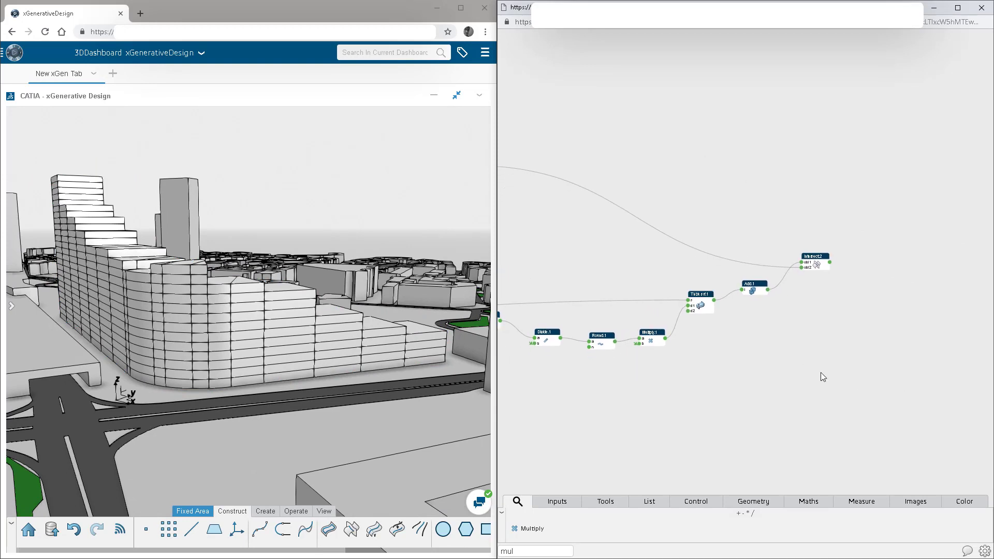
{"action": "middle_click_drag", "start_coordinate": [655, 419], "coordinate": [717, 386]}
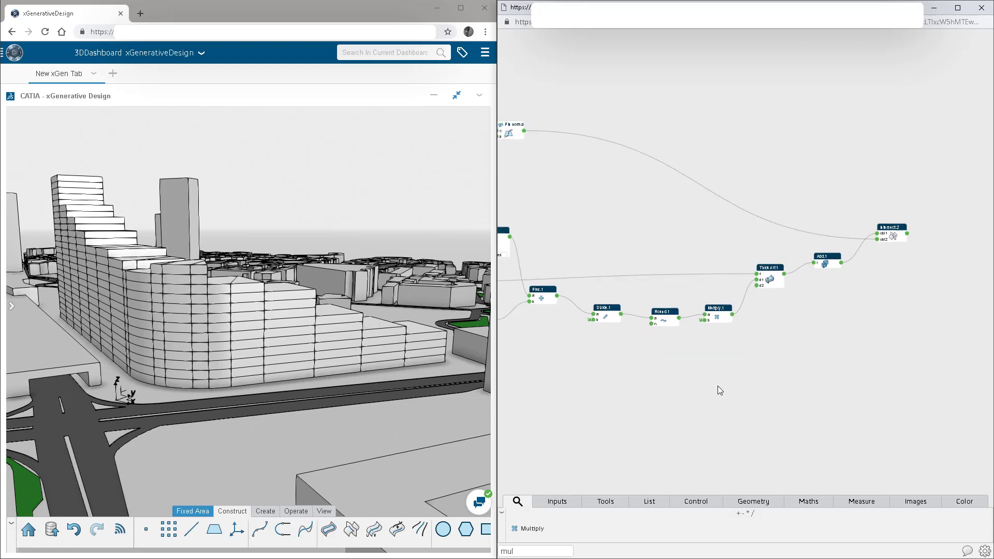
{"action": "scroll", "coordinate": [740, 386], "scroll_direction": "up", "scroll_amount": 3}
{"action": "left_click_drag", "start_coordinate": [816, 352], "coordinate": [572, 317]}
{"action": "middle_click_drag", "start_coordinate": [552, 336], "coordinate": [683, 349]}
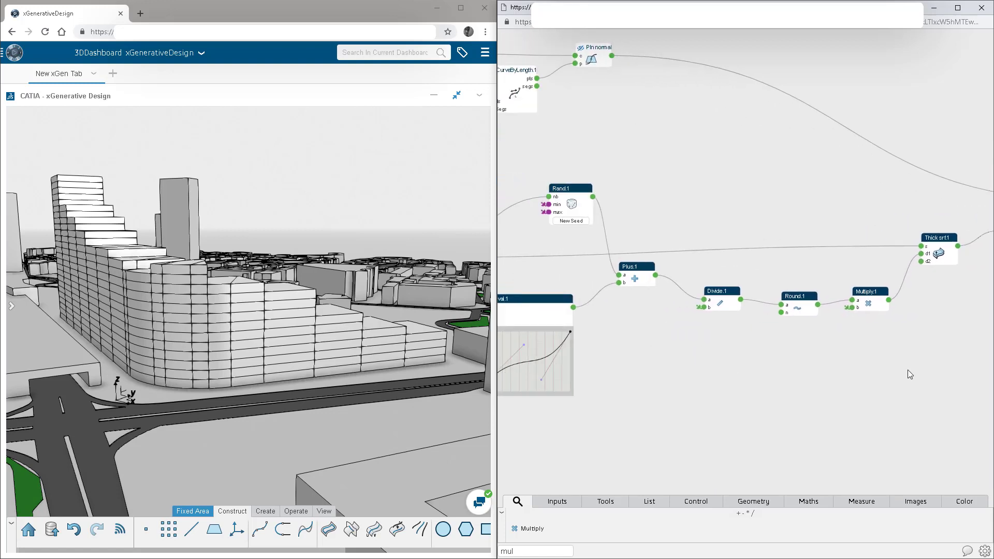
{"action": "left_click_drag", "start_coordinate": [908, 370], "coordinate": [618, 250]}
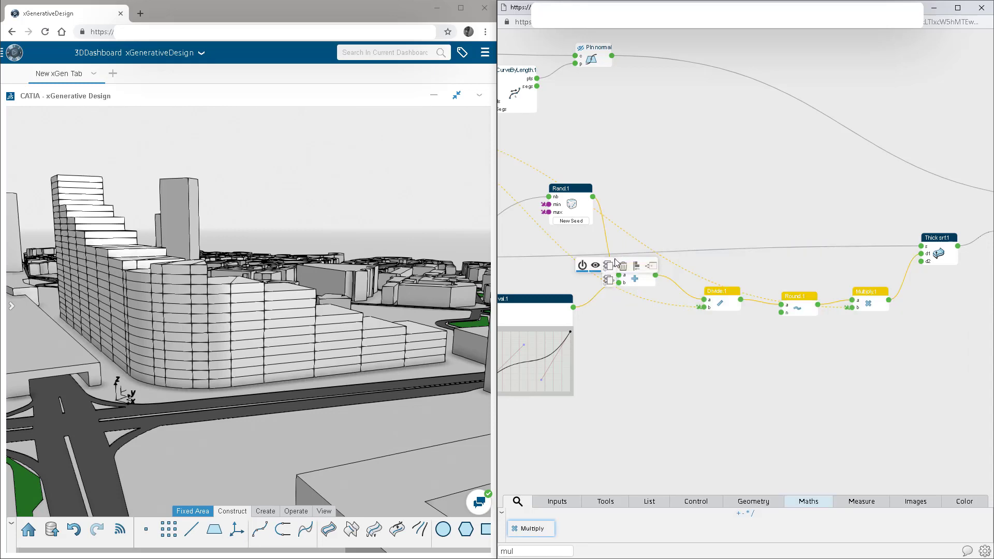
{"action": "left_click", "coordinate": [609, 281]}
{"action": "left_click_drag", "start_coordinate": [726, 306], "coordinate": [737, 375]}
{"action": "left_click", "coordinate": [639, 426]}
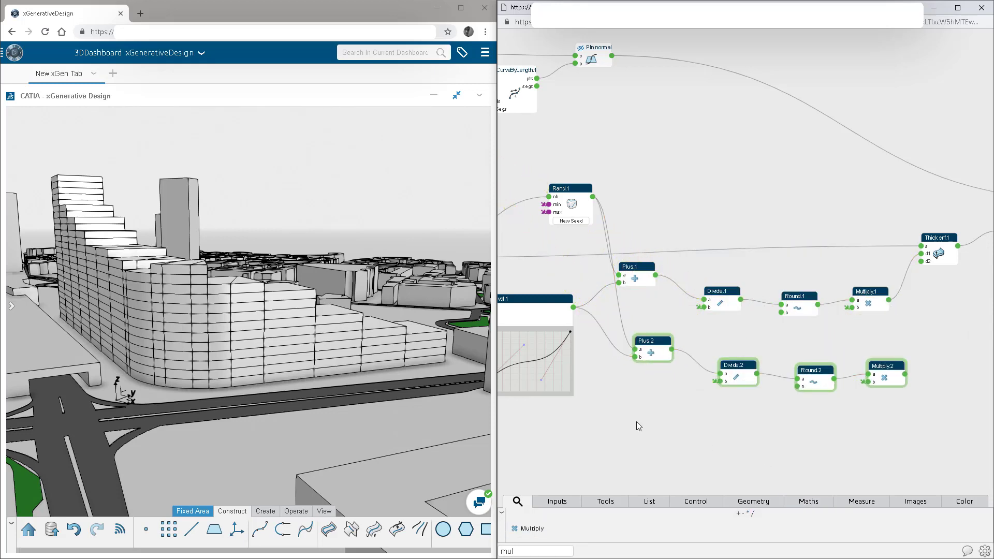
Step: Add a Divide node below the duplicated chain and connect the Plus.2 output to its a input
{"action": "key", "text": "BackSpace"}
{"action": "key", "text": "BackSpace"}
{"action": "key", "text": "BackSpace"}
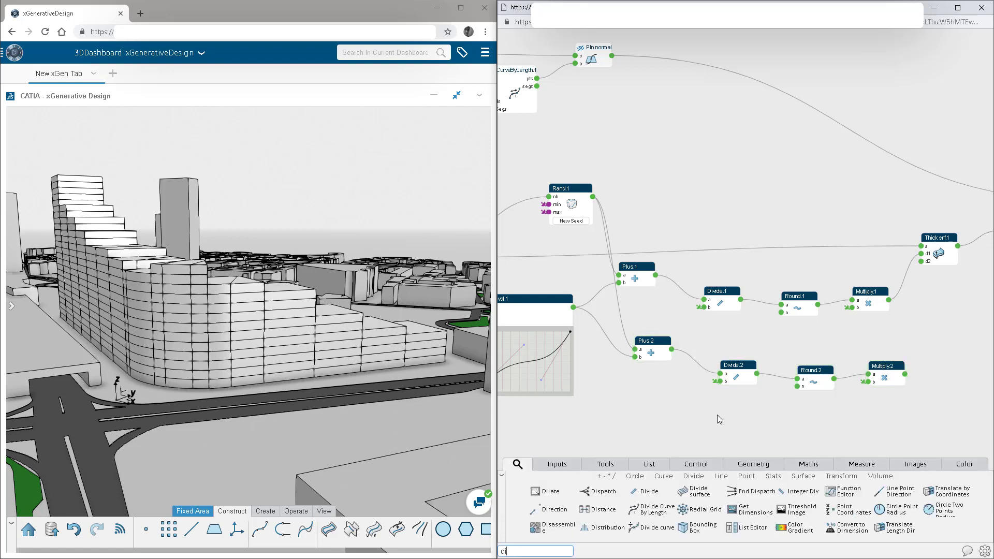
{"action": "type", "text": "div"}
{"action": "key", "text": "Return"}
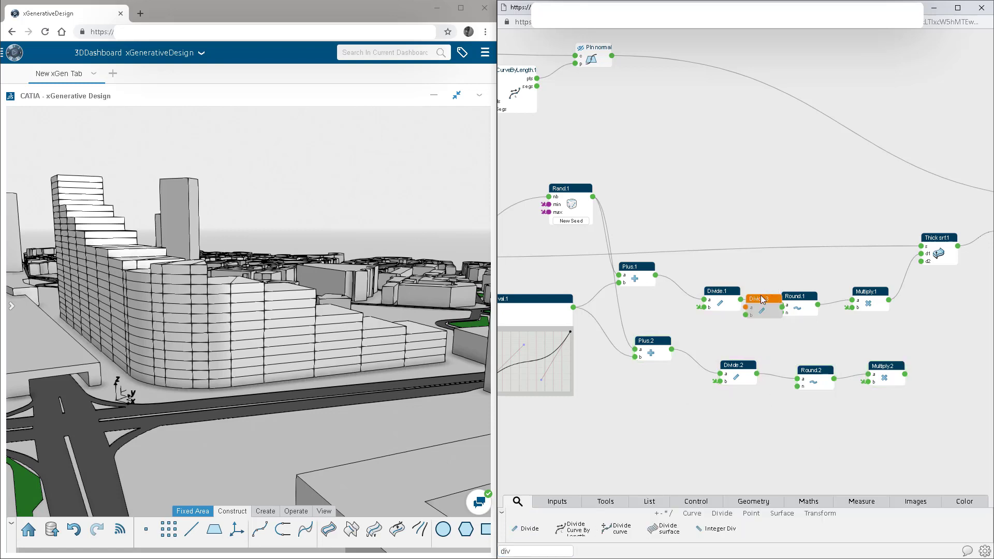
{"action": "left_click_drag", "start_coordinate": [761, 297], "coordinate": [691, 381]}
{"action": "left_click", "coordinate": [672, 349]}
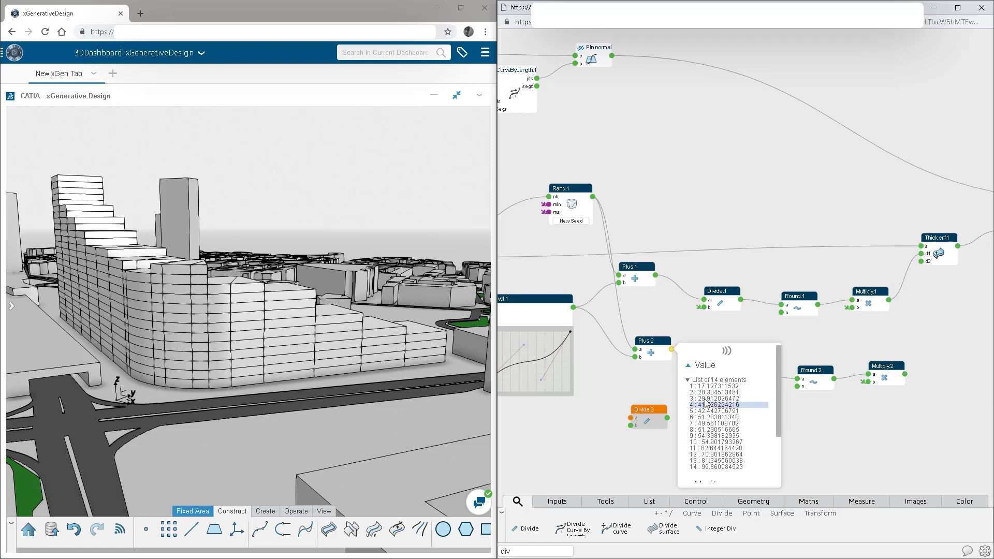
{"action": "left_click_drag", "start_coordinate": [648, 410], "coordinate": [688, 399]}
{"action": "left_click", "coordinate": [671, 349]}
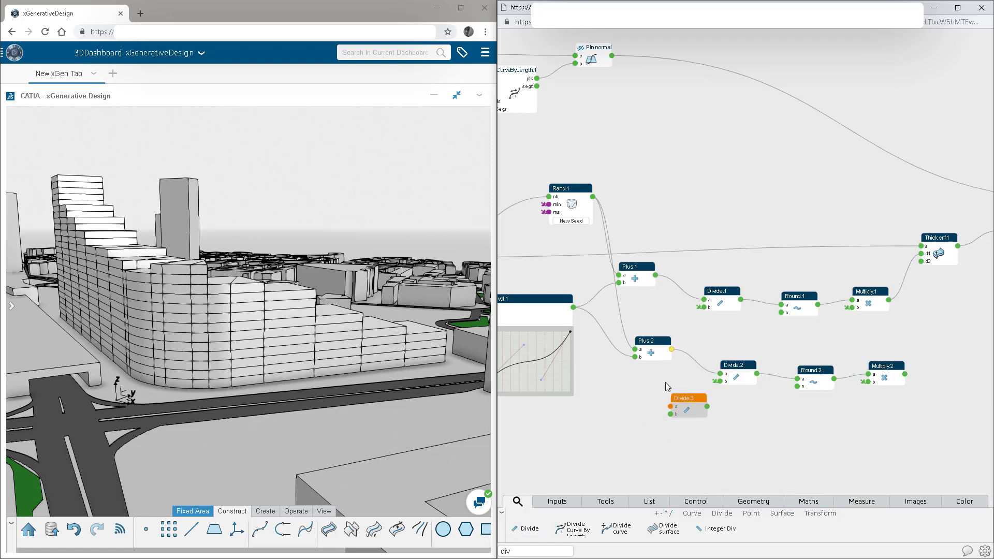
{"action": "left_click", "coordinate": [672, 408]}
Step: Move Divide.2, Round.2 and Multiply.2 farther along the graph and place Divide.3 between Plus.2 and Divide.2
{"action": "left_click_drag", "start_coordinate": [921, 346], "coordinate": [727, 397]}
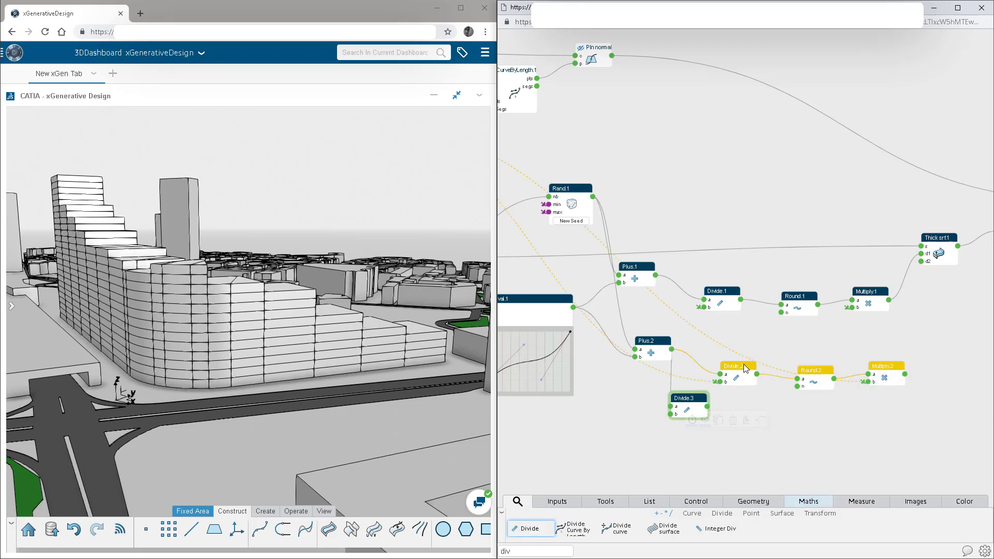
{"action": "left_click_drag", "start_coordinate": [743, 365], "coordinate": [795, 362]}
{"action": "left_click", "coordinate": [699, 400]}
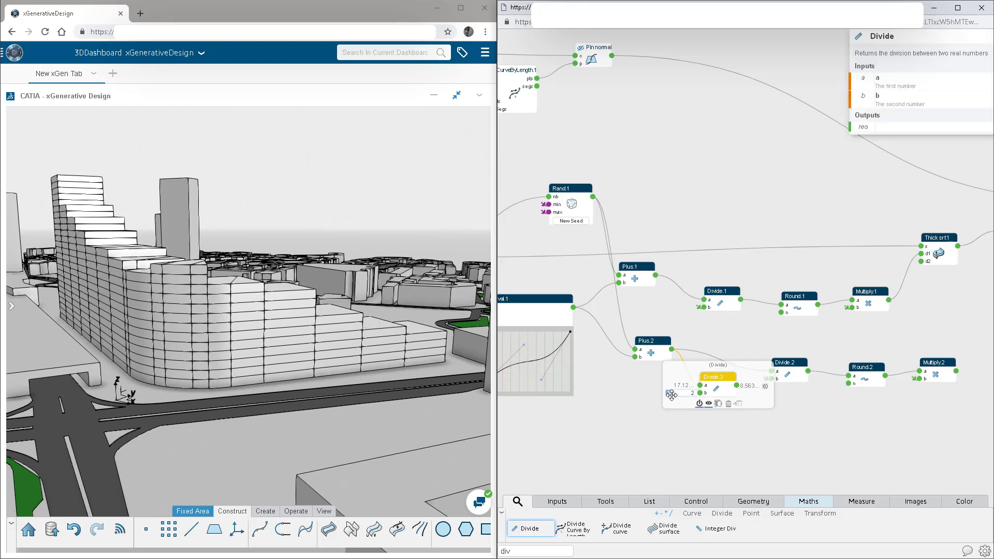
Step: Set Divide.3's b input node to 3, feed Divide.3 into Divide.2's a input, and check the Multiply.2 output list
{"action": "left_click", "coordinate": [695, 428]}
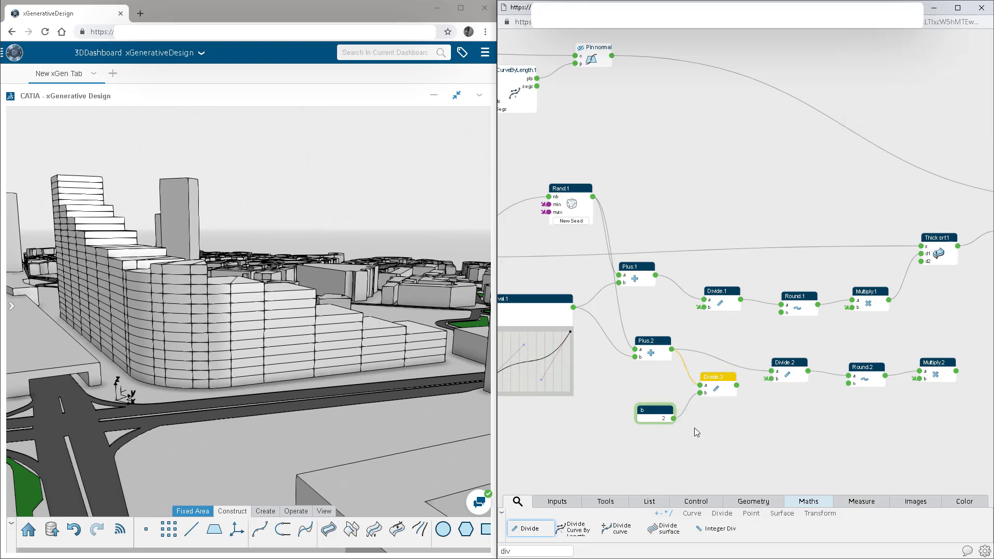
{"action": "left_click", "coordinate": [670, 416]}
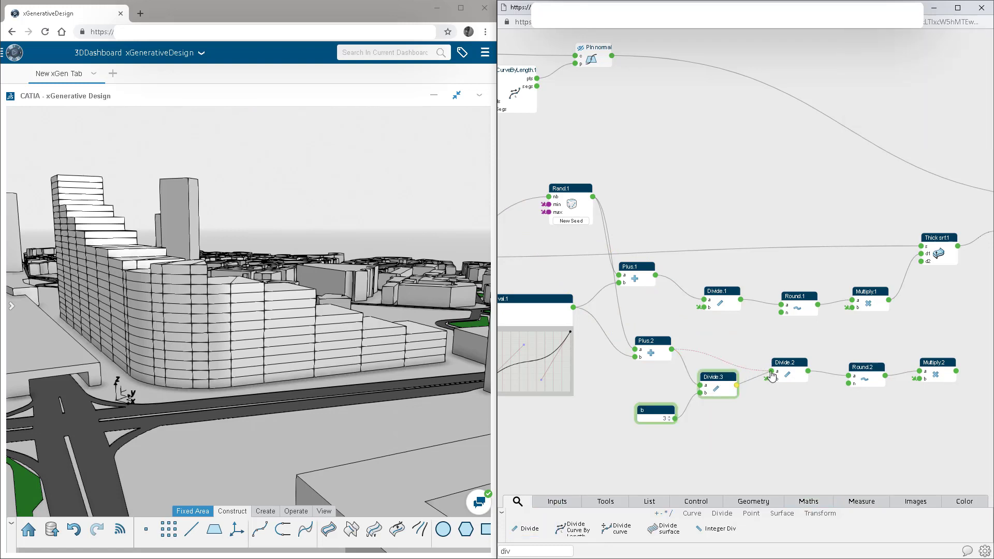
{"action": "left_click_drag", "start_coordinate": [771, 374], "coordinate": [771, 371]}
{"action": "left_click_drag", "start_coordinate": [901, 406], "coordinate": [809, 385]}
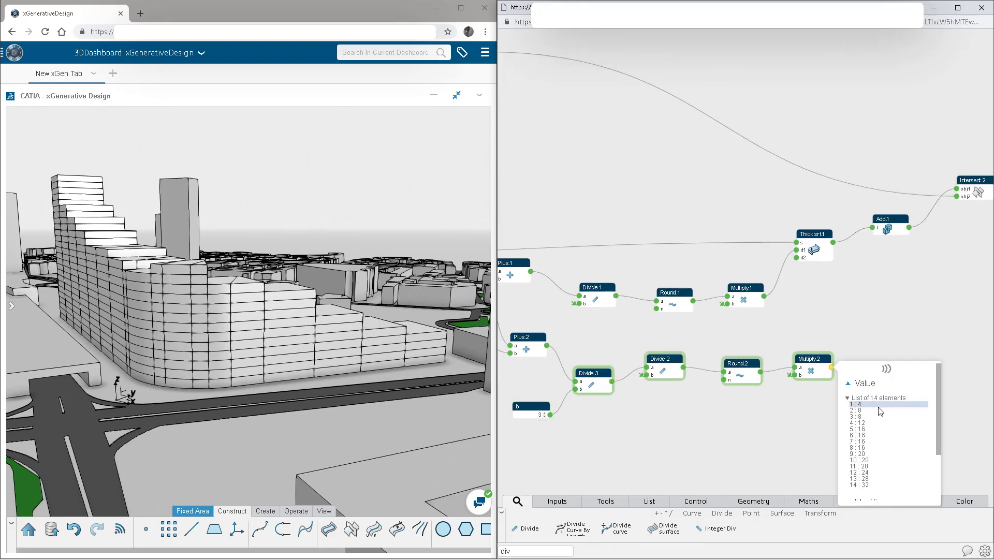
Step: Move Thick srf.1, Add.1 and Intersect.2 farther along the graph and connect the Multiply.2 output to Thick srf.1's d2 input
{"action": "middle_click_drag", "start_coordinate": [859, 379], "coordinate": [794, 381]}
{"action": "scroll", "coordinate": [794, 378], "scroll_direction": "down", "scroll_amount": 3}
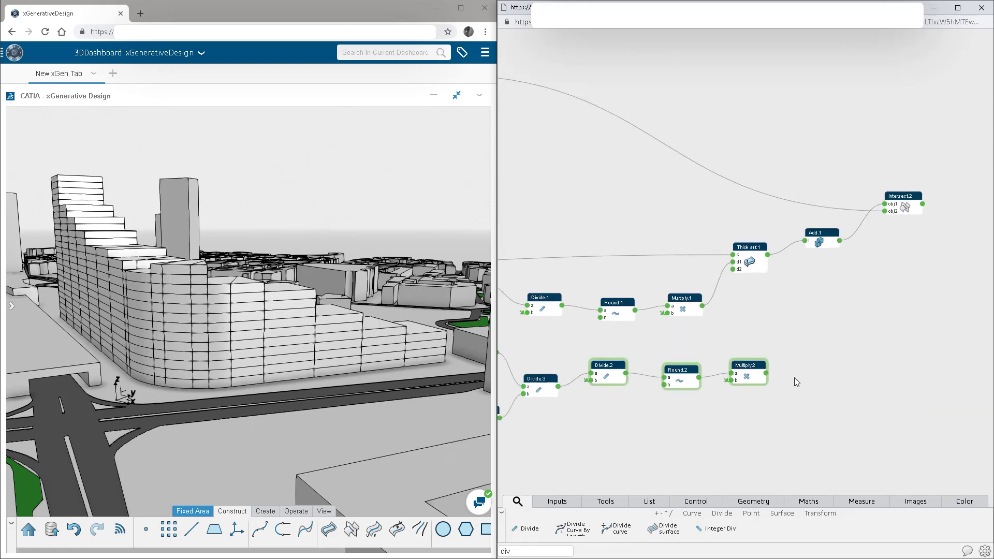
{"action": "left_click_drag", "start_coordinate": [937, 180], "coordinate": [724, 311]}
{"action": "left_click_drag", "start_coordinate": [765, 276], "coordinate": [796, 290]}
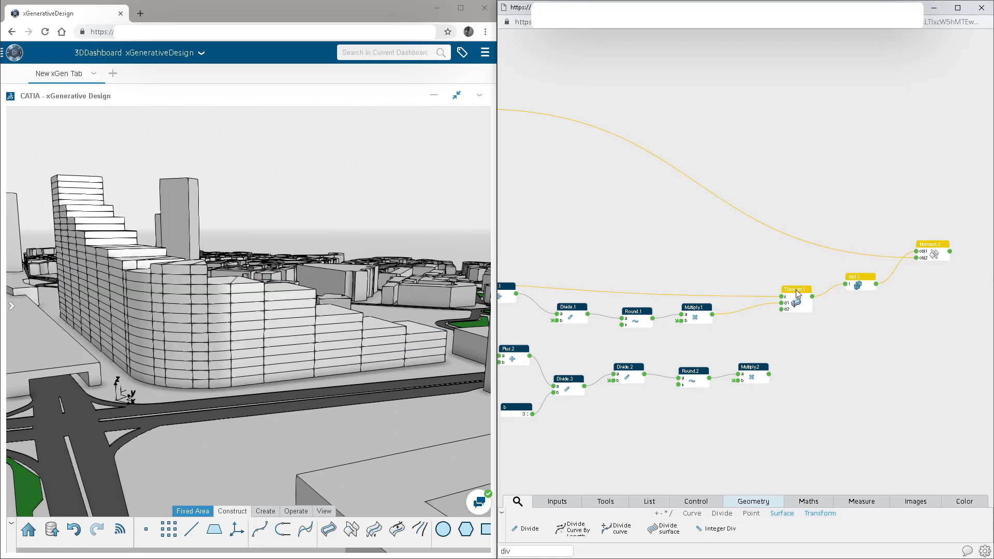
{"action": "left_click", "coordinate": [784, 364]}
{"action": "left_click_drag", "start_coordinate": [750, 364], "coordinate": [781, 309]}
{"action": "mouse_move", "coordinate": [782, 309]}
{"action": "scroll", "coordinate": [735, 391], "scroll_direction": "down", "scroll_amount": 1}
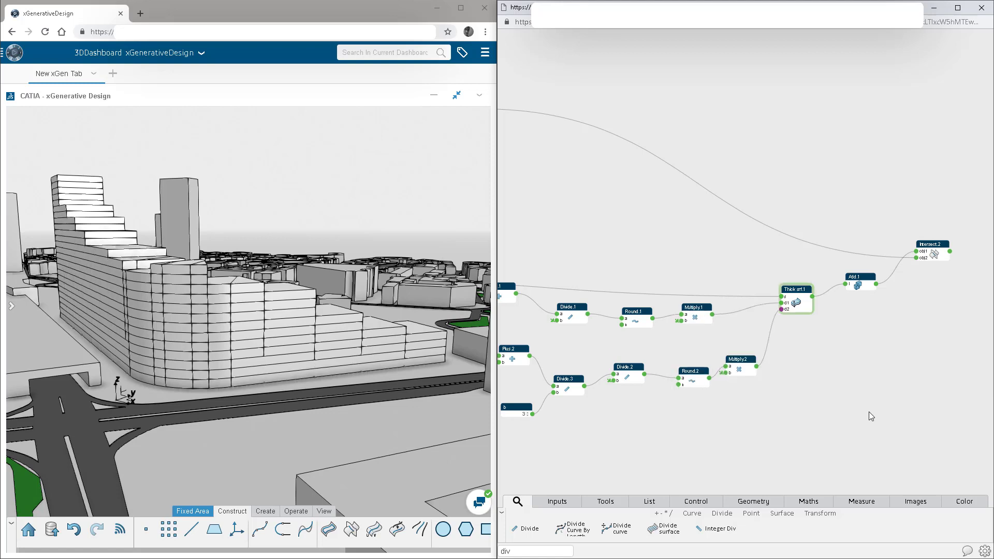
{"action": "left_click_drag", "start_coordinate": [745, 365], "coordinate": [748, 361]}
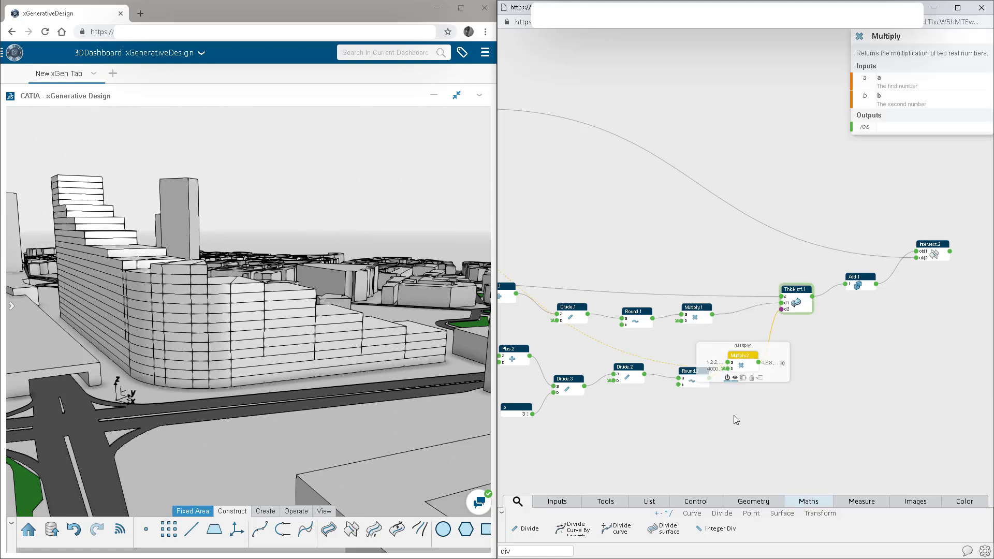
Step: Add an Odd Even node and place it below the b input node of Divide.3
{"action": "type", "text": "od"}
{"action": "key", "text": "Return"}
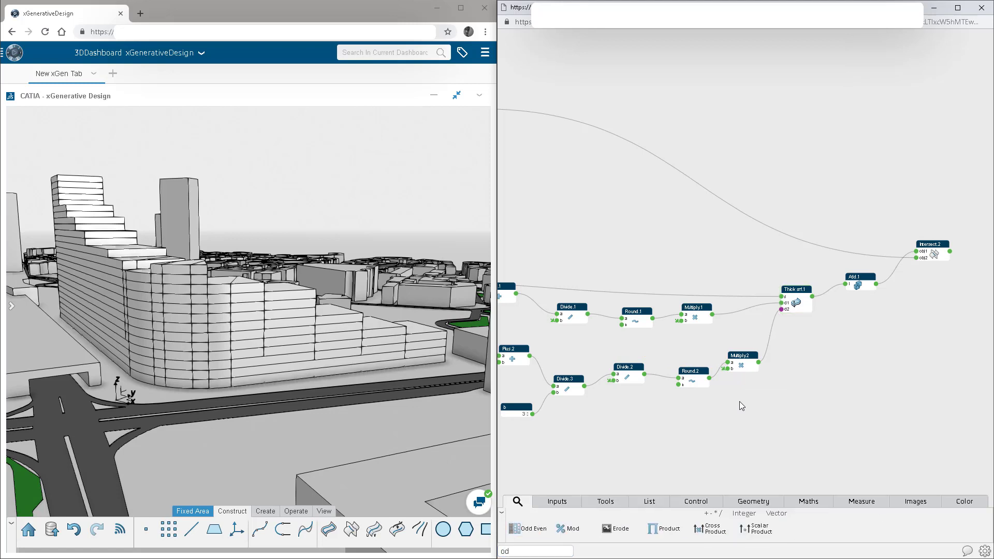
{"action": "left_click_drag", "start_coordinate": [760, 299], "coordinate": [627, 418]}
{"action": "middle_click_drag", "start_coordinate": [610, 381], "coordinate": [726, 363]}
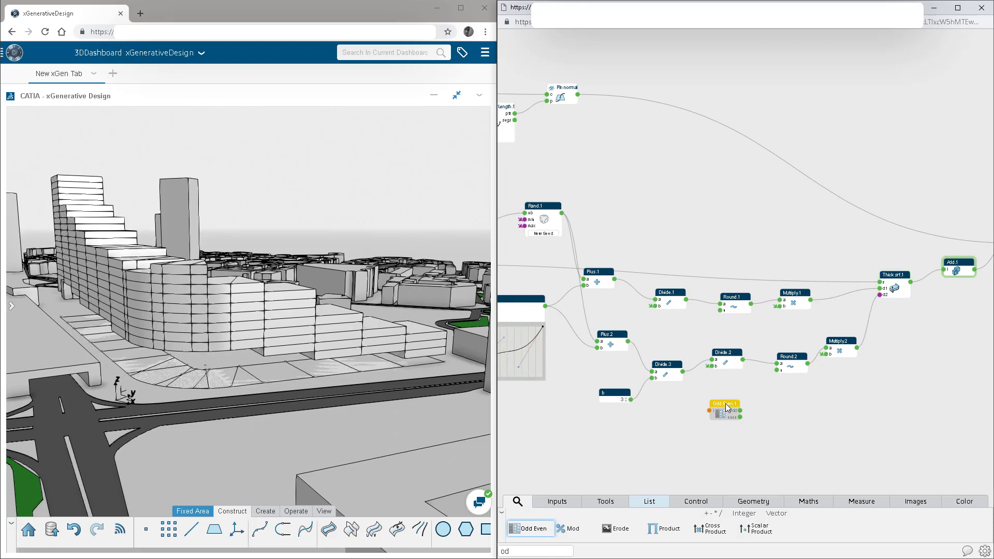
{"action": "left_click_drag", "start_coordinate": [726, 407], "coordinate": [656, 415]}
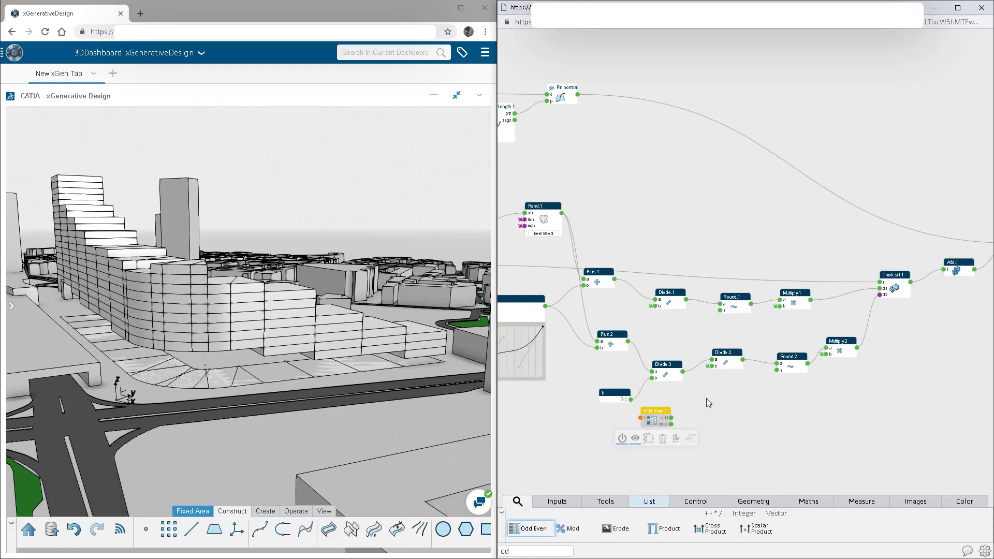
Step: Add a Length input node with its 0mm value and place it just below Odd Even.1
{"action": "key", "text": "BackSpace"}
{"action": "key", "text": "BackSpace"}
{"action": "type", "text": "len"}
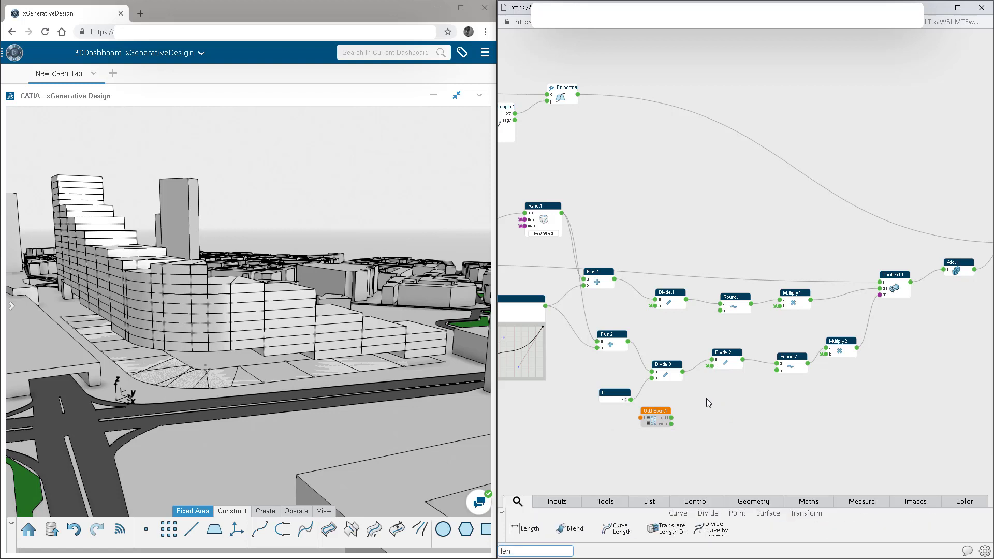
{"action": "key", "text": "Return"}
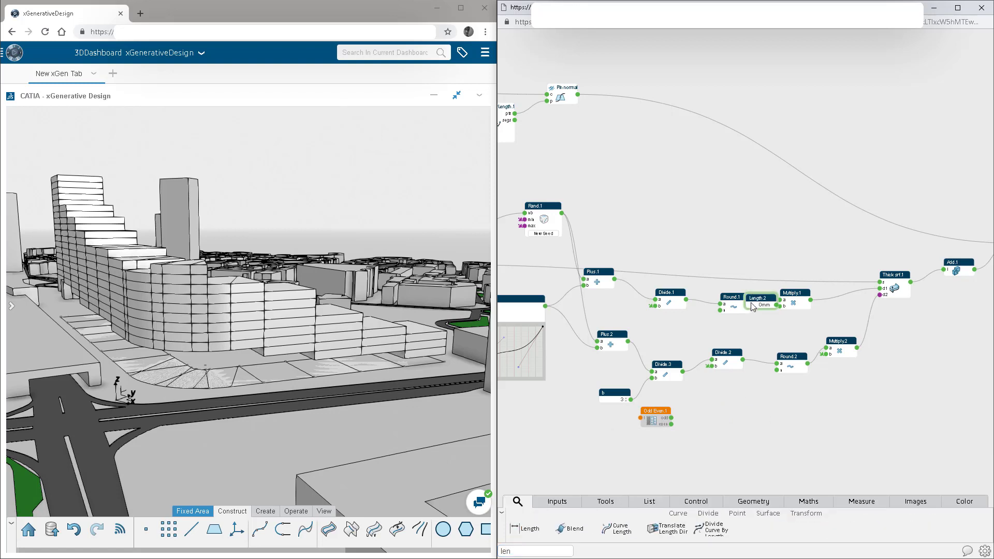
{"action": "left_click_drag", "start_coordinate": [752, 306], "coordinate": [654, 449]}
{"action": "scroll", "coordinate": [701, 329], "scroll_direction": "up", "scroll_amount": 5}
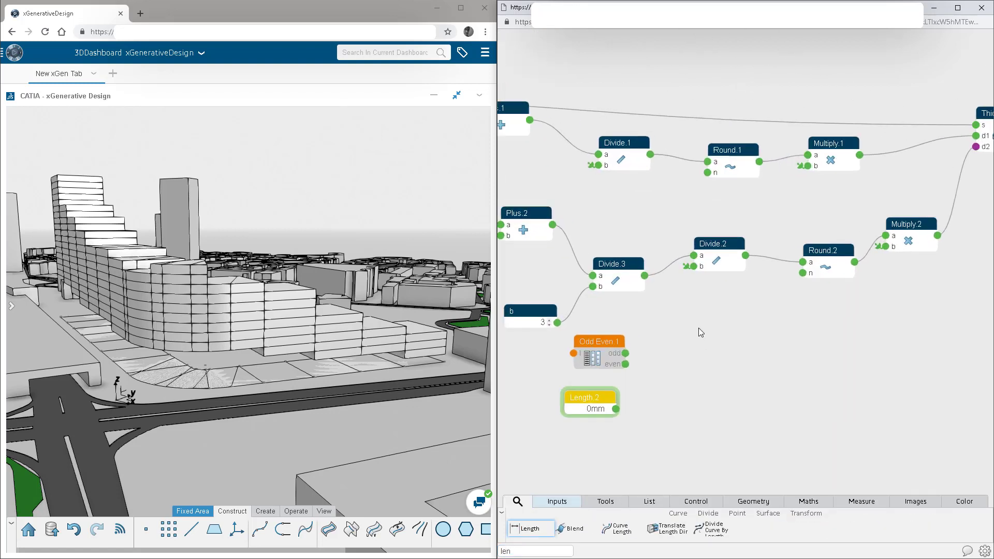
{"action": "left_click_drag", "start_coordinate": [601, 377], "coordinate": [654, 390]}
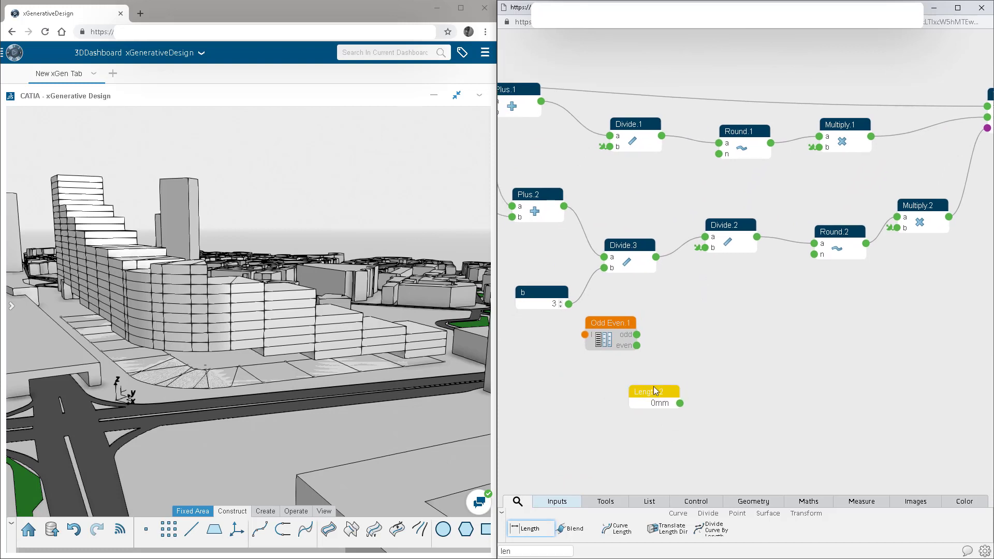
{"action": "left_click_drag", "start_coordinate": [619, 325], "coordinate": [645, 325]}
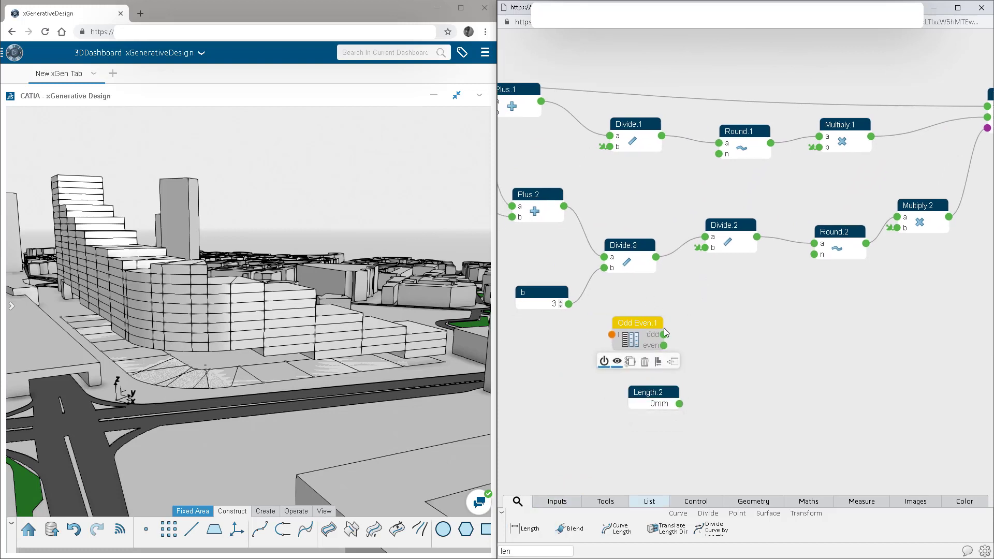
Step: Move Odd Even.1 and Length.2 next to Multiply.2 and feed the Multiply.2 output into Odd Even.1's list input
{"action": "left_click_drag", "start_coordinate": [698, 304], "coordinate": [624, 439]}
{"action": "middle_click_drag", "start_coordinate": [782, 392], "coordinate": [694, 392]}
{"action": "scroll", "coordinate": [695, 392], "scroll_direction": "down", "scroll_amount": 2}
{"action": "left_click_drag", "start_coordinate": [579, 334], "coordinate": [880, 280]}
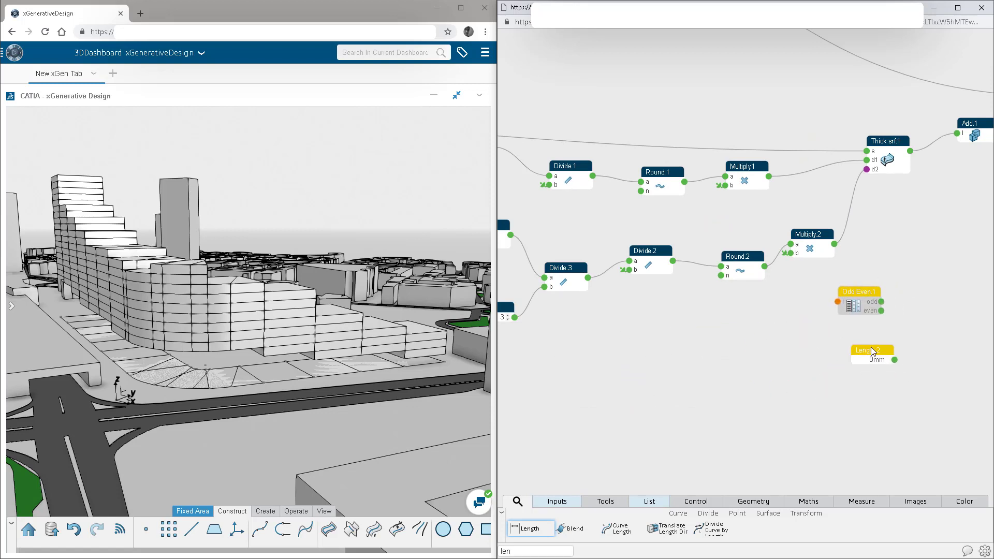
{"action": "left_click", "coordinate": [791, 319]}
{"action": "left_click", "coordinate": [839, 300]}
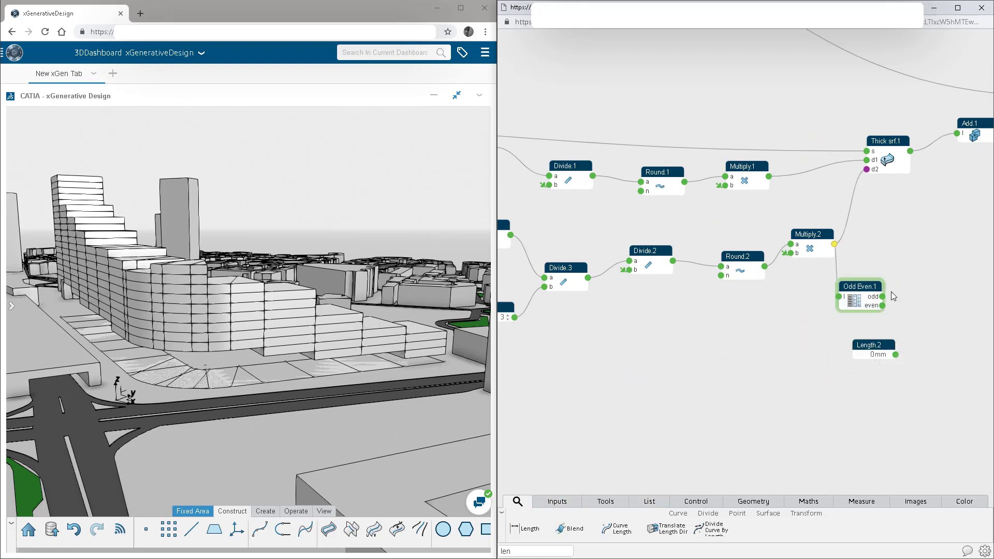
Step: Move Length.2 closer to Odd Even.1 and shift Thick srf.1, Add.1 and Intersect.2 farther along the graph
{"action": "middle_click_drag", "start_coordinate": [943, 312], "coordinate": [792, 330]}
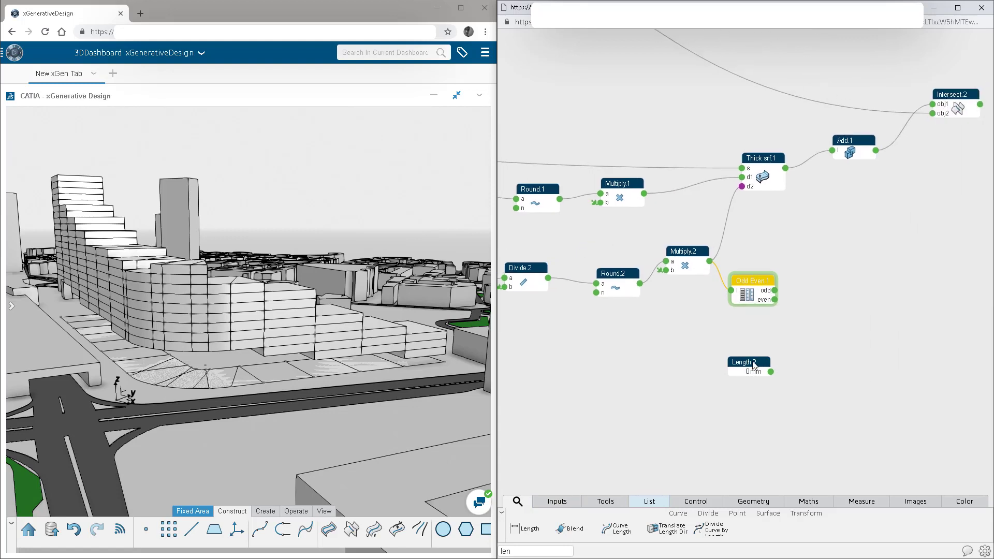
{"action": "left_click_drag", "start_coordinate": [751, 362], "coordinate": [757, 340]}
{"action": "left_click", "coordinate": [844, 262]}
{"action": "middle_click_drag", "start_coordinate": [890, 178], "coordinate": [782, 238]}
{"action": "scroll", "coordinate": [782, 239], "scroll_direction": "down", "scroll_amount": 1}
{"action": "left_click_drag", "start_coordinate": [899, 148], "coordinate": [660, 263]}
{"action": "left_click_drag", "start_coordinate": [673, 221], "coordinate": [773, 209]}
{"action": "left_click", "coordinate": [707, 332]}
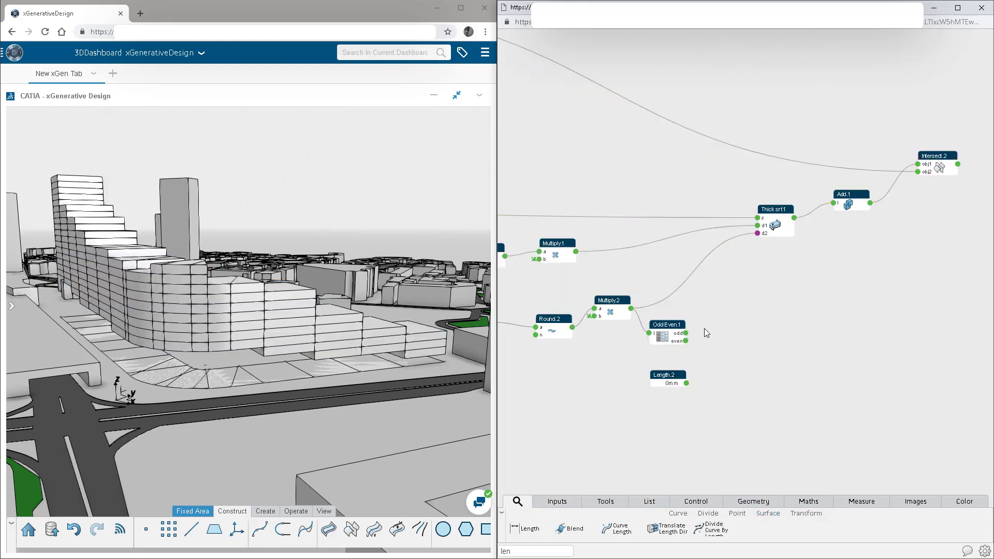
Step: Inspect the lists at the odd and even outputs of Odd Even.1
{"action": "left_click", "coordinate": [685, 333]}
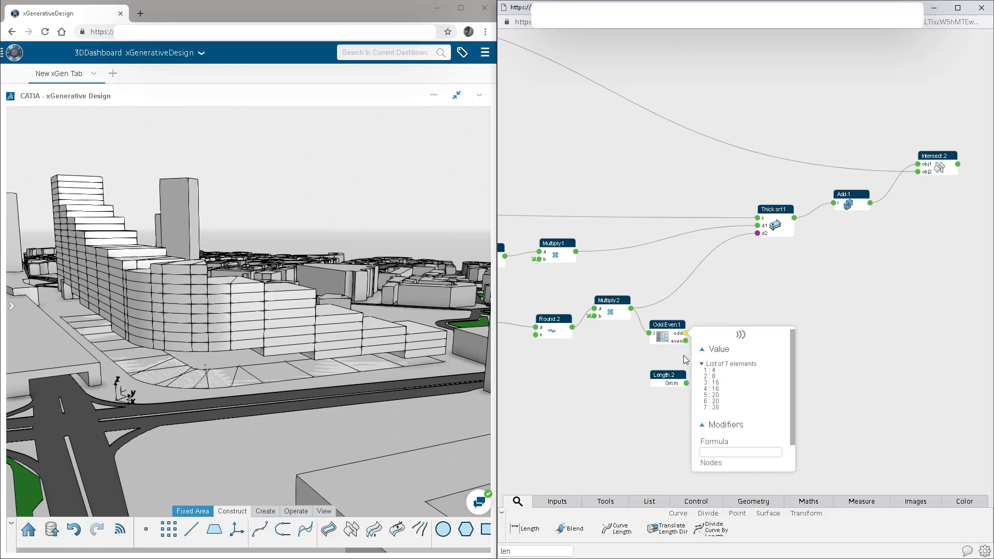
{"action": "left_click", "coordinate": [686, 341]}
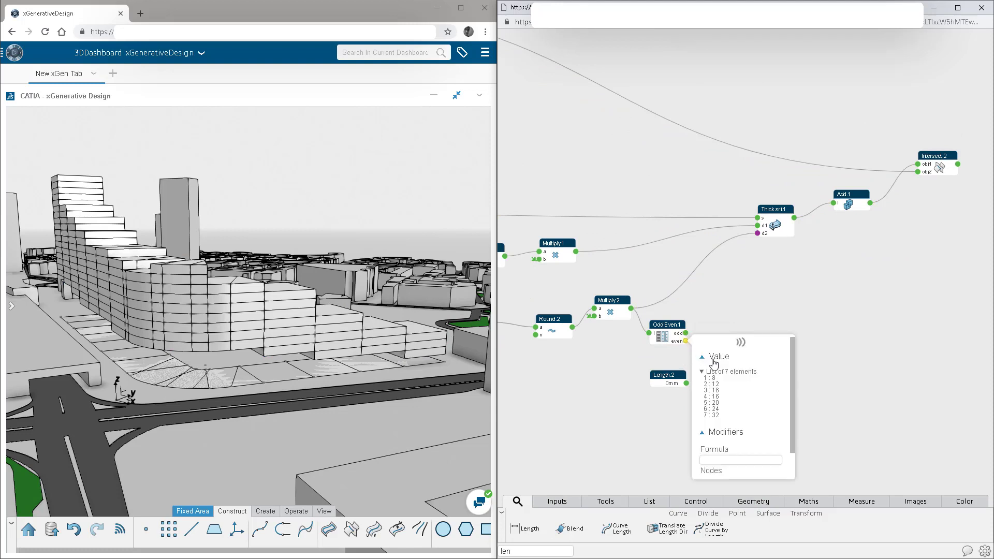
{"action": "left_click", "coordinate": [671, 357]}
Step: Set the Number of Towers slider near the start of the graph to 18
{"action": "middle_click_drag", "start_coordinate": [594, 341], "coordinate": [834, 360]}
{"action": "scroll", "coordinate": [834, 361], "scroll_direction": "down", "scroll_amount": 5}
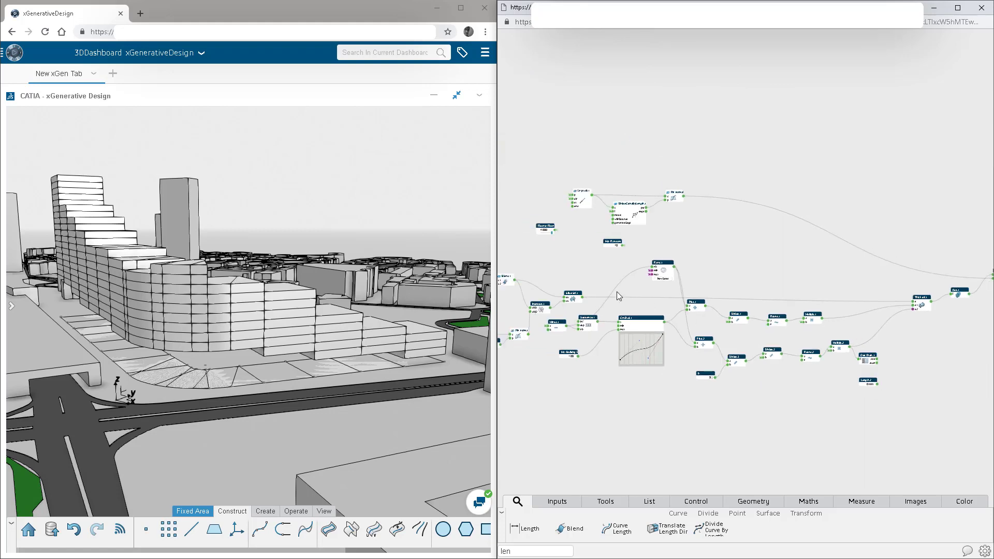
{"action": "middle_click_drag", "start_coordinate": [514, 241], "coordinate": [751, 248]}
{"action": "scroll", "coordinate": [604, 278], "scroll_direction": "up", "scroll_amount": 8}
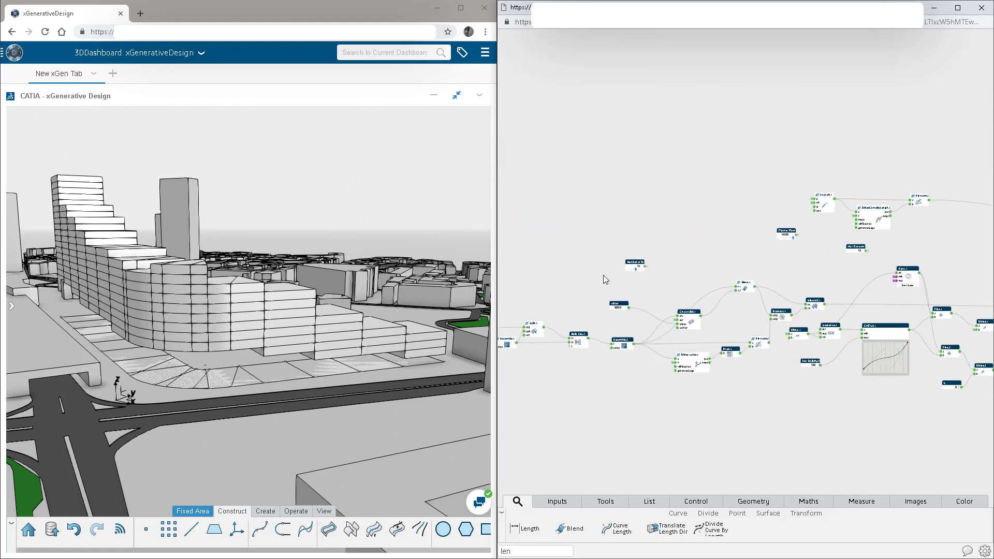
{"action": "scroll", "coordinate": [674, 301], "scroll_direction": "up", "scroll_amount": 2}
{"action": "left_click", "coordinate": [695, 252]}
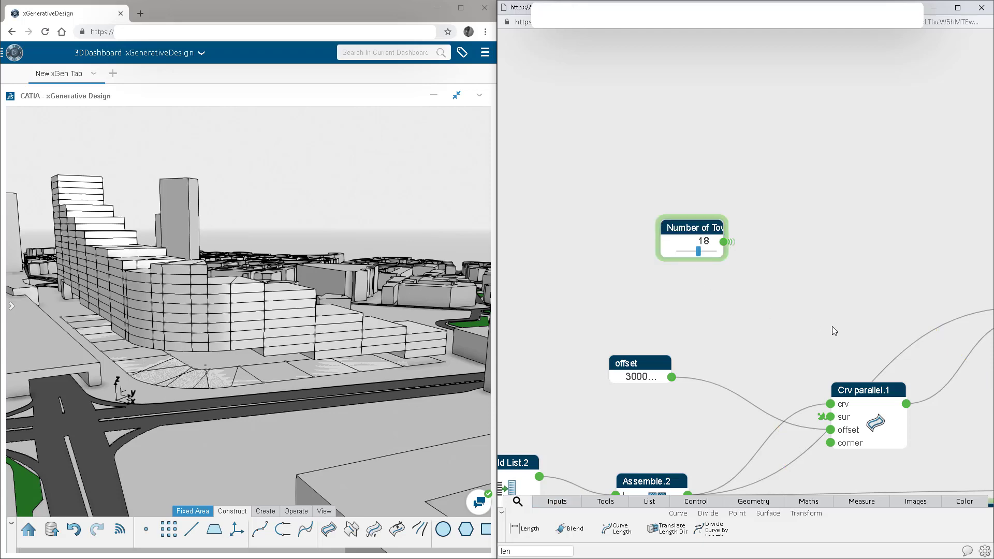
Step: Return to Odd Even.1 and recheck the lists at its outputs for the new number of towers
{"action": "middle_click_drag", "start_coordinate": [872, 368], "coordinate": [672, 274]}
{"action": "scroll", "coordinate": [670, 270], "scroll_direction": "down", "scroll_amount": 3}
{"action": "middle_click_drag", "start_coordinate": [916, 366], "coordinate": [583, 272]}
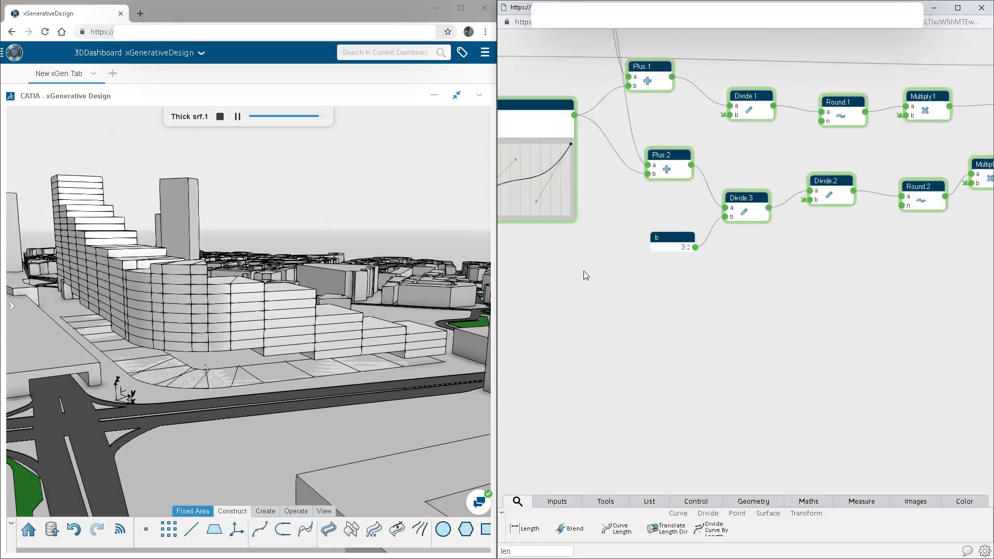
{"action": "middle_click_drag", "start_coordinate": [890, 298], "coordinate": [450, 354]}
{"action": "middle_click_drag", "start_coordinate": [866, 316], "coordinate": [803, 342]}
{"action": "scroll", "coordinate": [782, 281], "scroll_direction": "up", "scroll_amount": 3}
{"action": "middle_click_drag", "start_coordinate": [775, 275], "coordinate": [770, 304]}
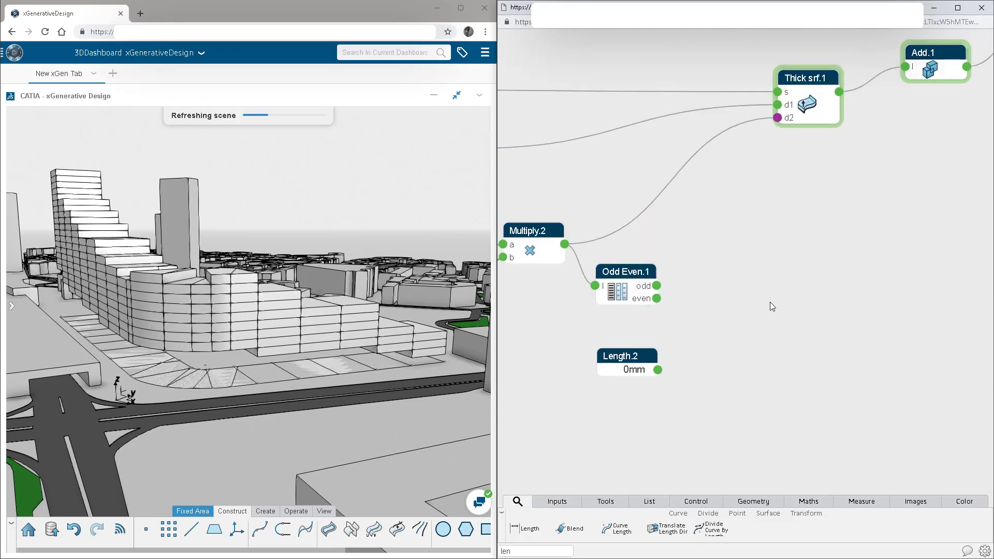
{"action": "mouse_move", "coordinate": [656, 285]}
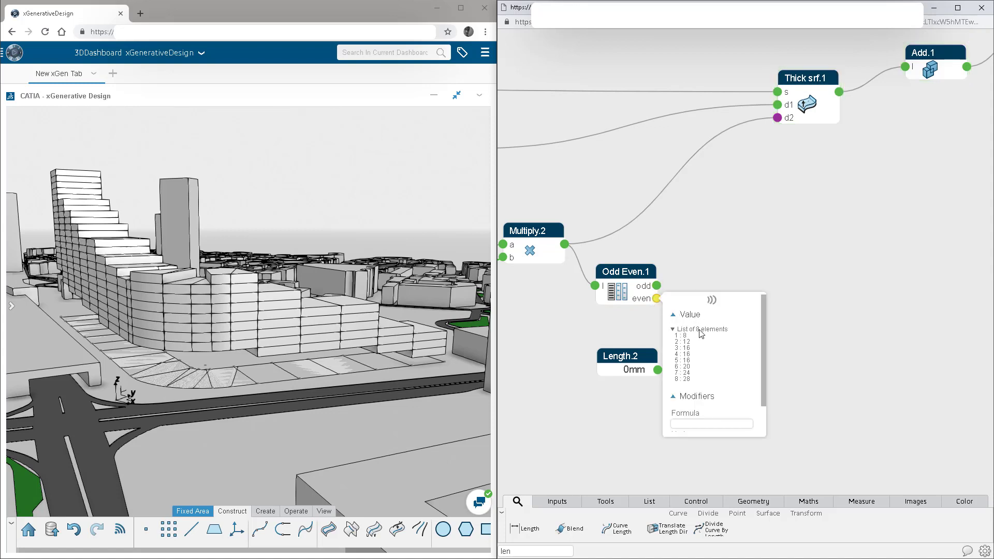
Step: Add a Mix node next to Odd Even.1, with Length.2 feeding l1 and the even output of Odd Even.1 feeding l2
{"action": "middle_click_drag", "start_coordinate": [710, 326], "coordinate": [678, 335]}
{"action": "key", "text": "BackSpace"}
{"action": "key", "text": "BackSpace"}
{"action": "key", "text": "BackSpace"}
{"action": "type", "text": "mix"}
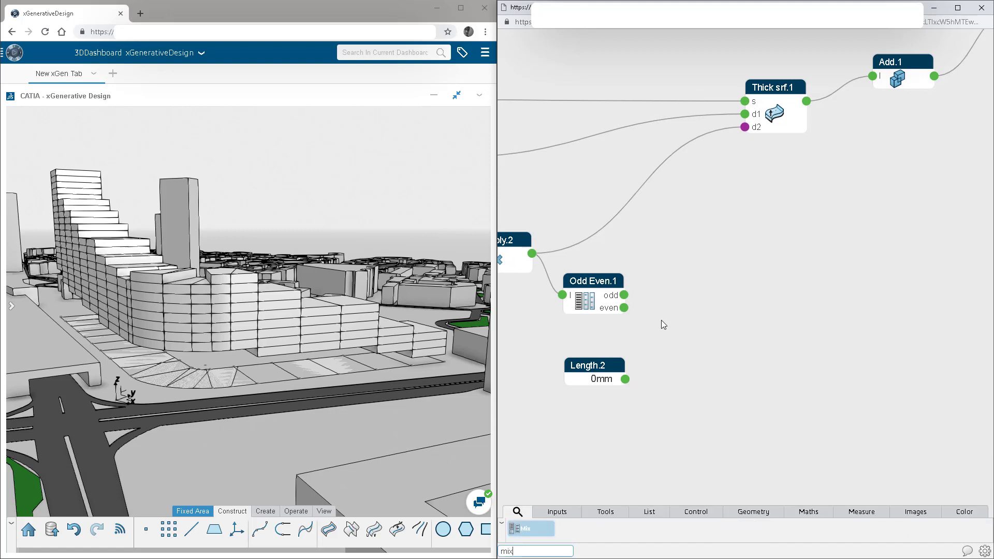
{"action": "key", "text": "Return"}
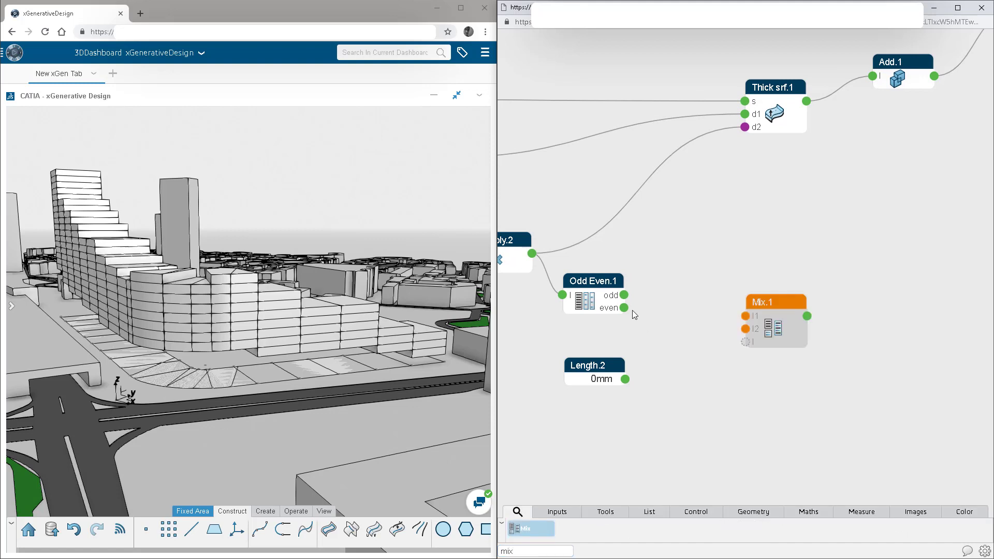
{"action": "left_click_drag", "start_coordinate": [624, 307], "coordinate": [697, 308]}
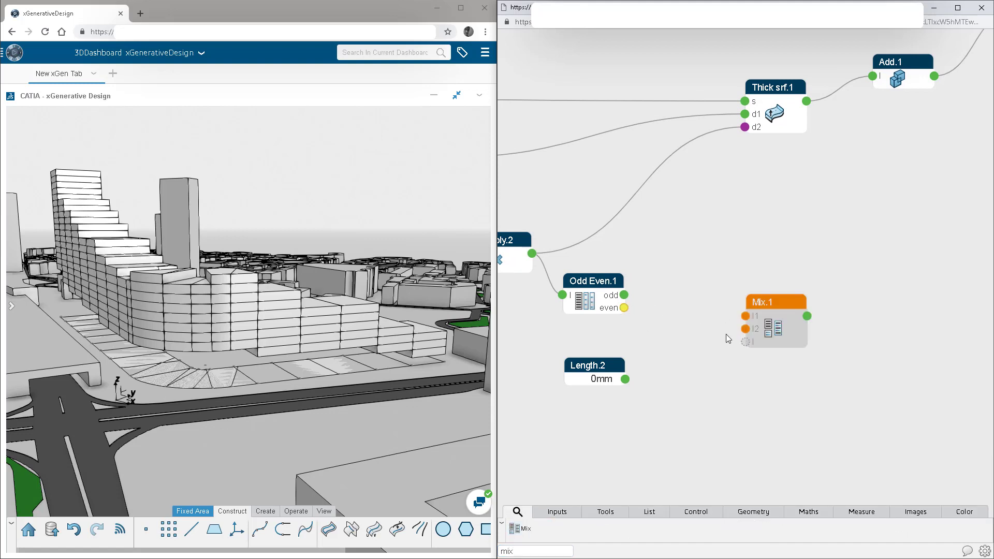
{"action": "left_click_drag", "start_coordinate": [739, 318], "coordinate": [712, 331]}
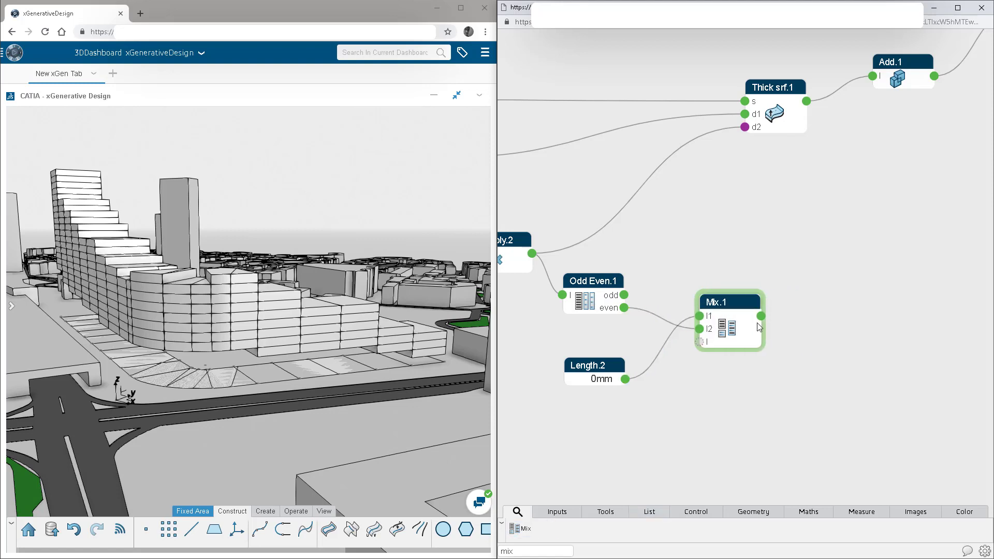
{"action": "mouse_move", "coordinate": [760, 315]}
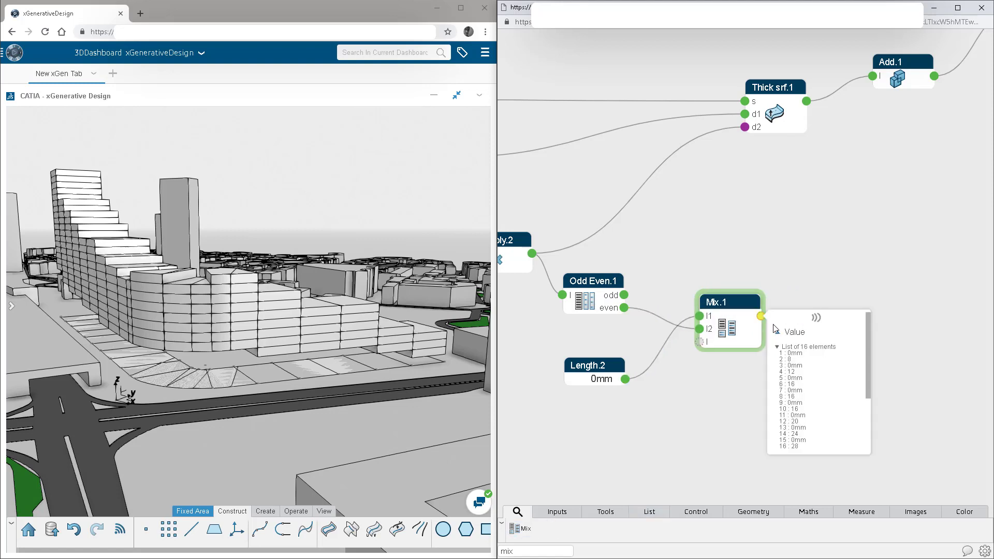
Step: Replace the Multiply.2 link at the d2 input of Thick srf.1 with the Mix.1 output
{"action": "left_click", "coordinate": [811, 247]}
{"action": "left_click_drag", "start_coordinate": [744, 126], "coordinate": [760, 316]}
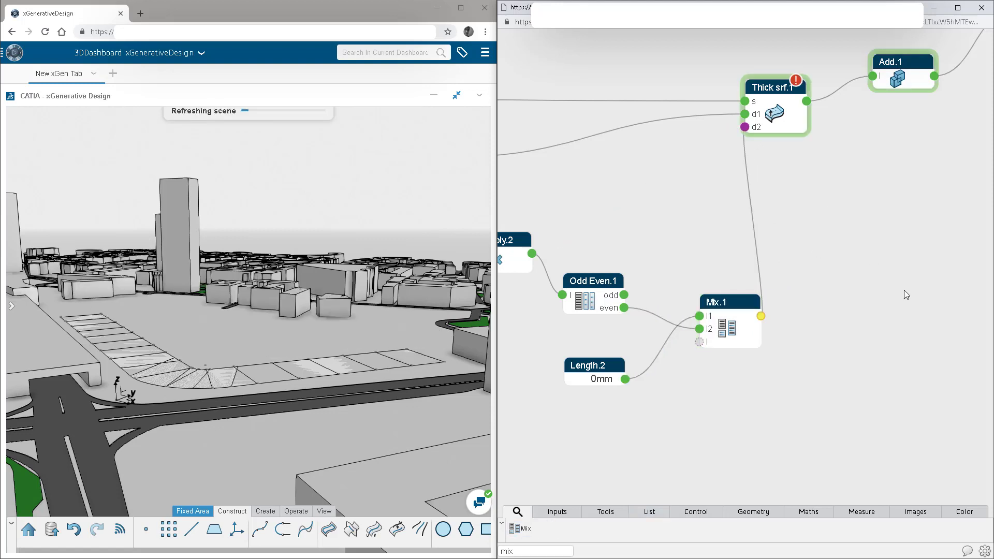
{"action": "left_click_drag", "start_coordinate": [844, 249], "coordinate": [794, 303]}
{"action": "mouse_move", "coordinate": [713, 376]}
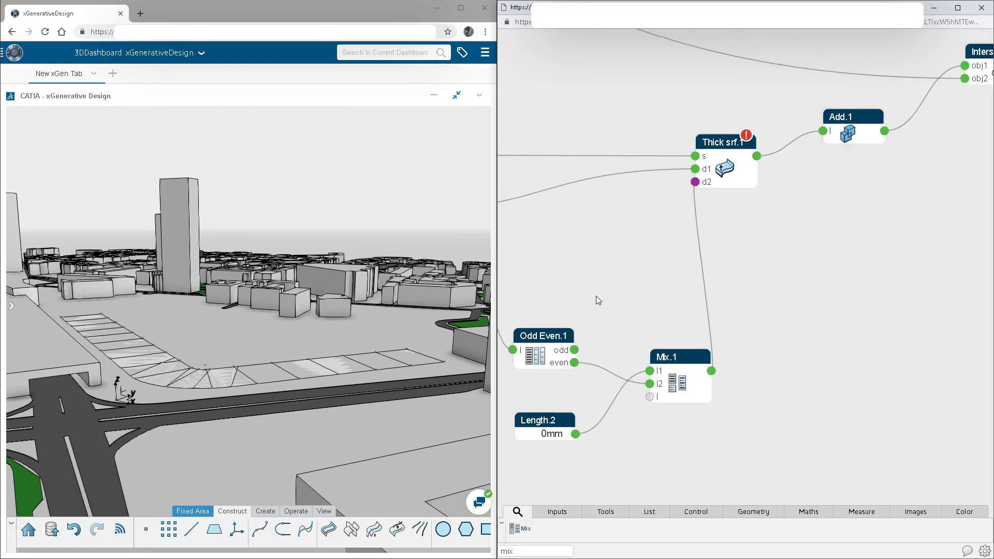
Step: Move Mix.1 closer to Odd Even.1 and shift Thick srf.1, Add.1 and Intersect.2 together to open space after it
{"action": "left_click_drag", "start_coordinate": [591, 249], "coordinate": [766, 272]}
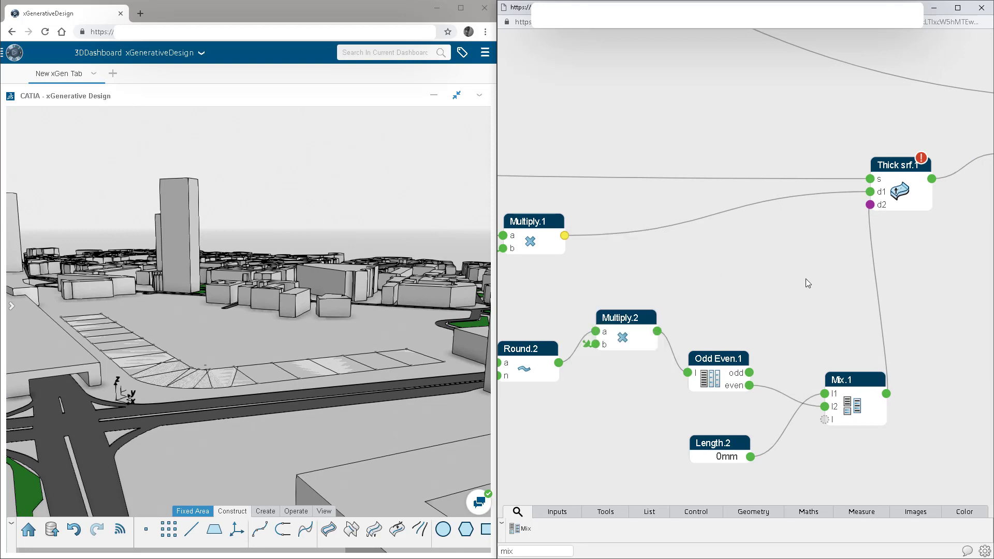
{"action": "left_click_drag", "start_coordinate": [851, 378], "coordinate": [809, 367]}
{"action": "left_click_drag", "start_coordinate": [902, 322], "coordinate": [718, 320]}
{"action": "scroll", "coordinate": [836, 322], "scroll_direction": "down", "scroll_amount": 1}
{"action": "scroll", "coordinate": [717, 319], "scroll_direction": "down", "scroll_amount": 1}
{"action": "left_click_drag", "start_coordinate": [935, 126], "coordinate": [673, 275]}
{"action": "left_click_drag", "start_coordinate": [678, 219], "coordinate": [746, 241]}
Step: Add a Fit Cyclic list node near Thick srf.1, fed by Multiply.1 at a1 and Mix.1 at a2
{"action": "left_click", "coordinate": [649, 512]}
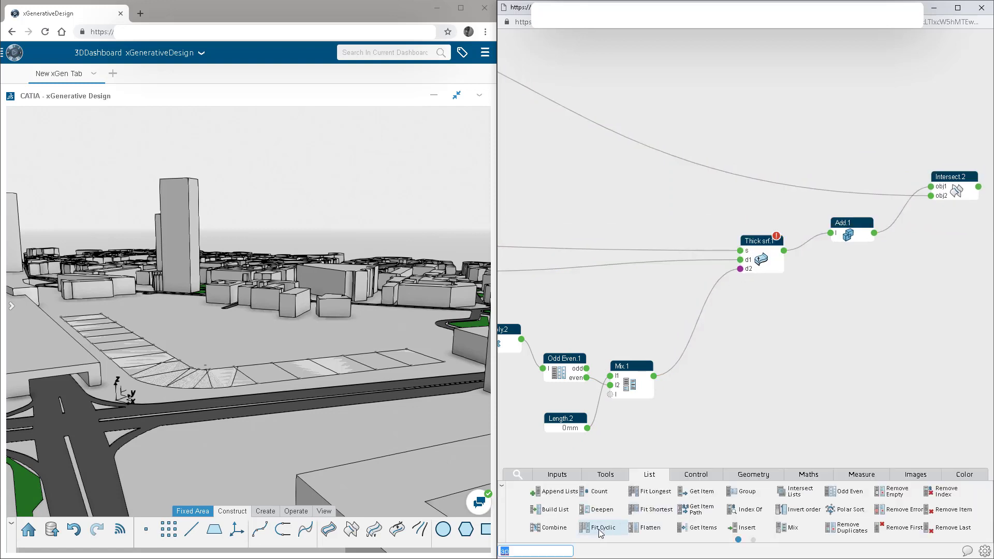
{"action": "left_click", "coordinate": [599, 528]}
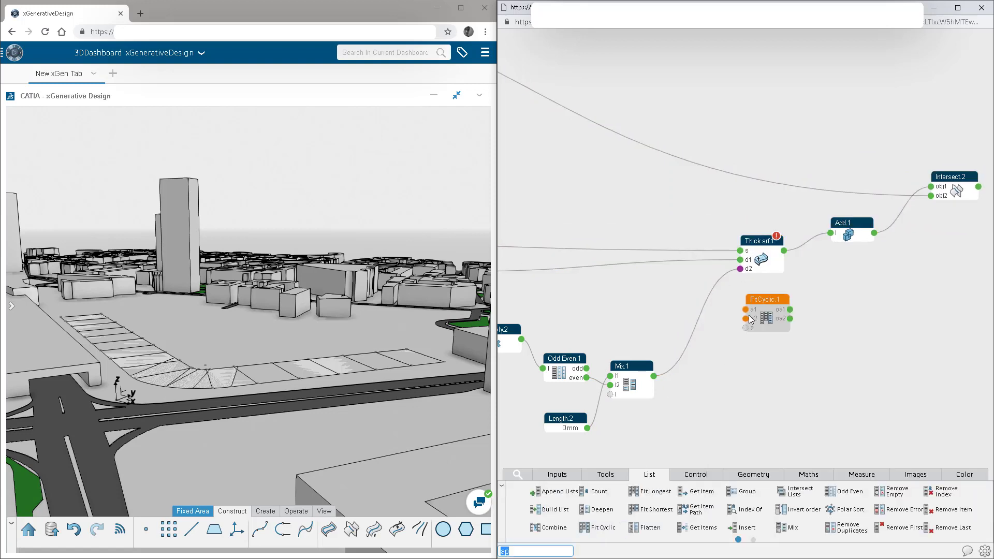
{"action": "left_click_drag", "start_coordinate": [750, 318], "coordinate": [719, 347]}
{"action": "middle_click_drag", "start_coordinate": [668, 317], "coordinate": [761, 324]}
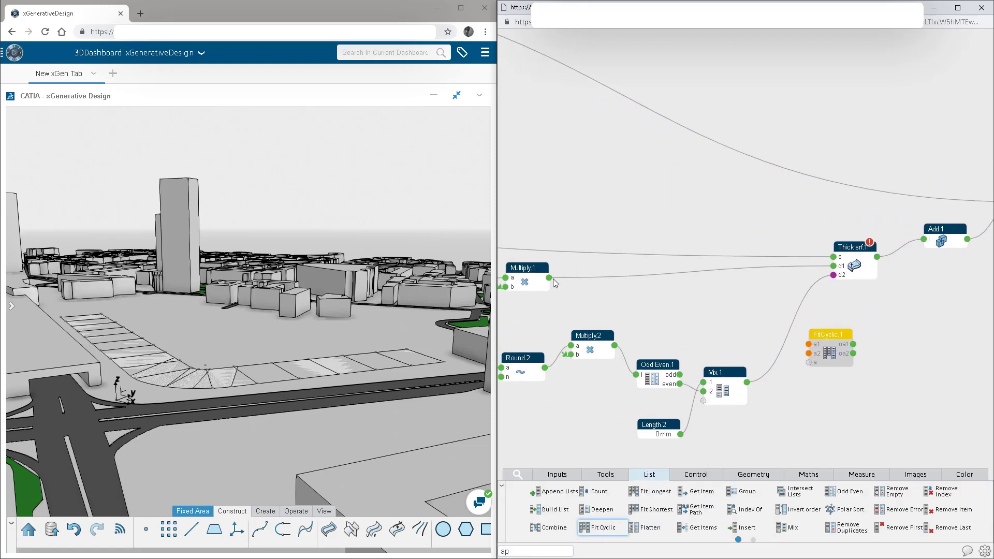
{"action": "left_click_drag", "start_coordinate": [553, 280], "coordinate": [663, 322]}
{"action": "mouse_move", "coordinate": [811, 347]}
{"action": "left_mouse_down"}
{"action": "mouse_move", "coordinate": [797, 361]}
{"action": "mouse_move", "coordinate": [811, 335]}
{"action": "left_mouse_up"}
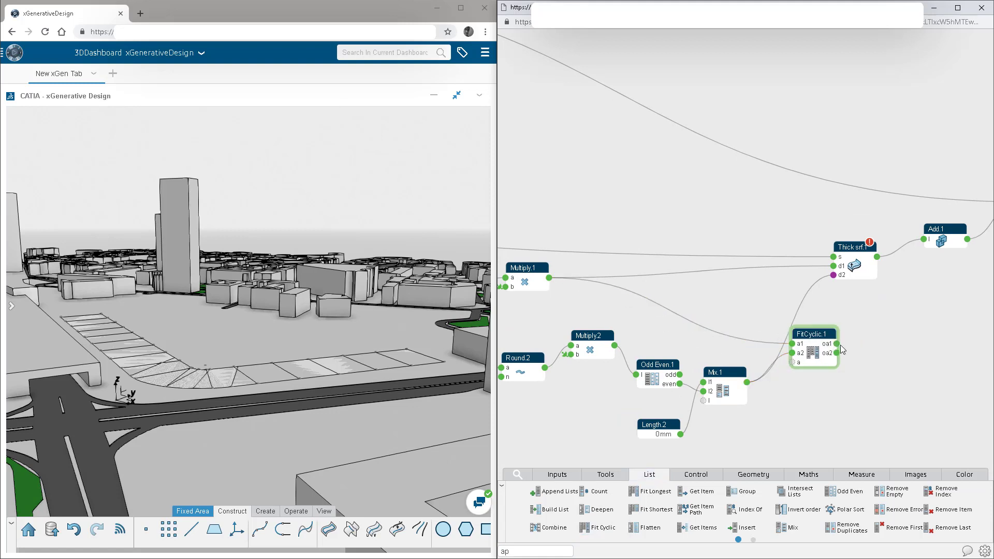
Step: Feed the oa2 output of FitCyclic.1 into d2 of Thick srf.1 and position FitCyclic.1 between Mix.1 and Thick srf.1
{"action": "left_click_drag", "start_coordinate": [854, 258], "coordinate": [862, 259]}
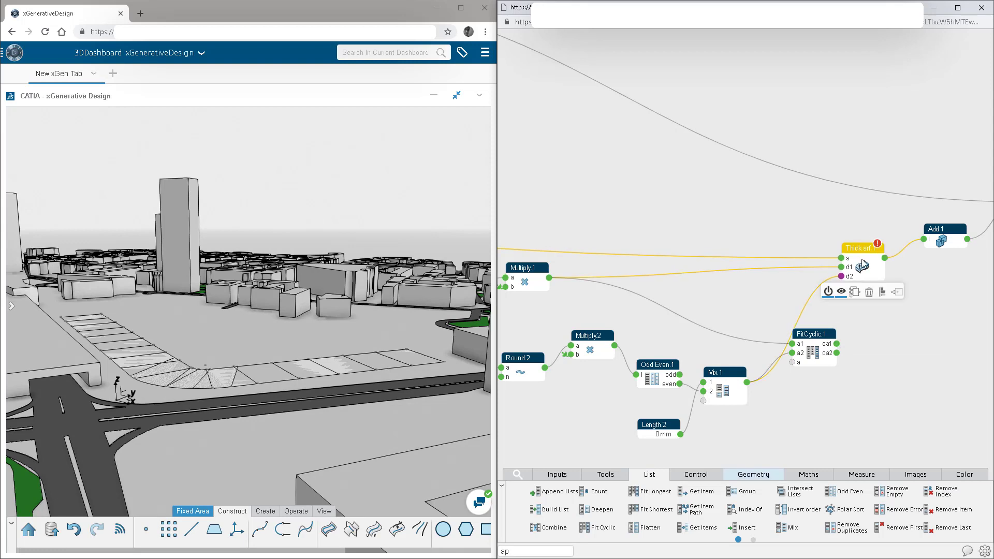
{"action": "left_click_drag", "start_coordinate": [836, 355], "coordinate": [842, 277]}
{"action": "left_click_drag", "start_coordinate": [815, 334], "coordinate": [793, 294]}
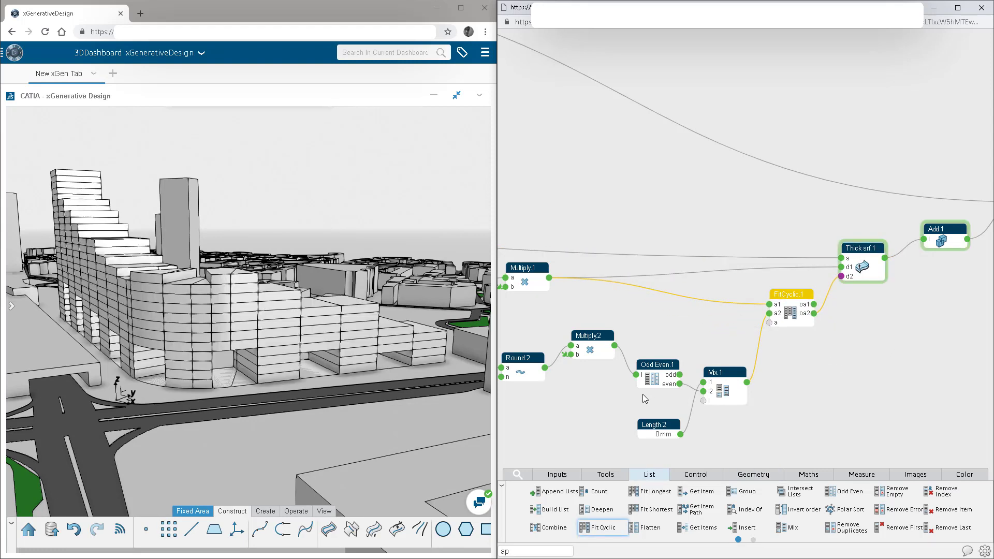
Step: Examine the tower massing from another angle and review the graph back to the circle inputs and Number of Towers slider
{"action": "middle_click_drag", "start_coordinate": [223, 388], "coordinate": [201, 370]}
{"action": "left_click_drag", "start_coordinate": [847, 319], "coordinate": [726, 332]}
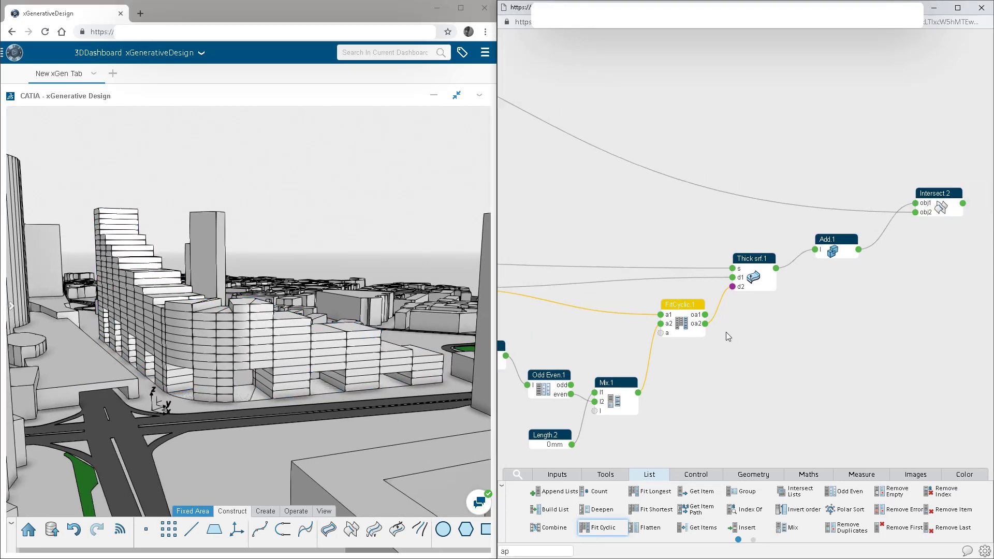
{"action": "scroll", "coordinate": [747, 343], "scroll_direction": "down", "scroll_amount": 5}
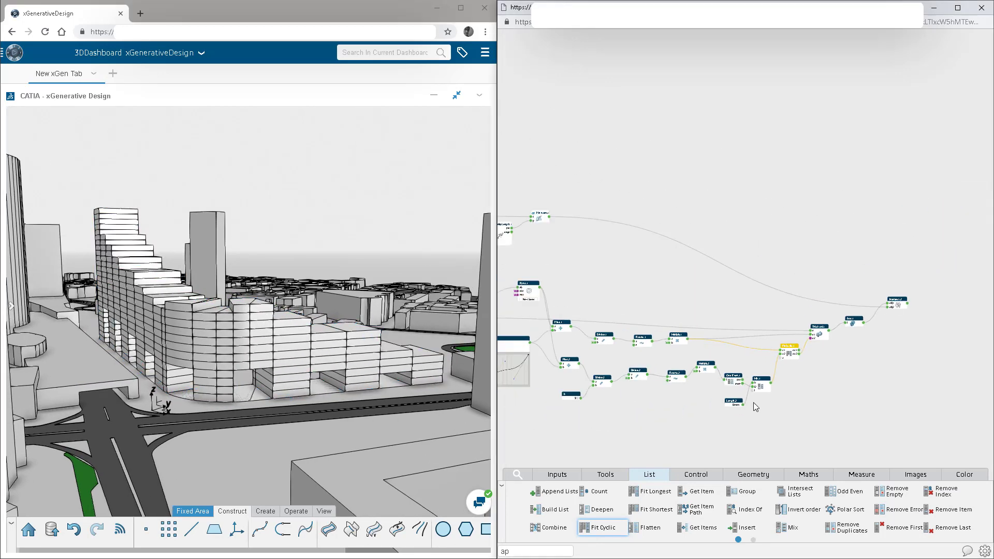
{"action": "middle_click_drag", "start_coordinate": [724, 408], "coordinate": [788, 398]}
{"action": "scroll", "coordinate": [788, 399], "scroll_direction": "down", "scroll_amount": 3}
{"action": "middle_click_drag", "start_coordinate": [510, 401], "coordinate": [647, 387]}
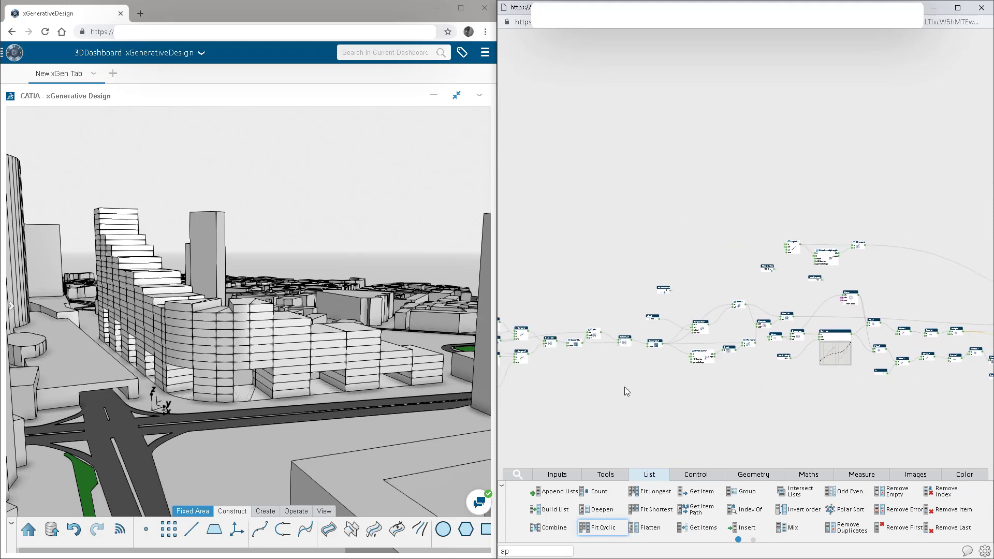
{"action": "middle_click_drag", "start_coordinate": [562, 394], "coordinate": [668, 380]}
{"action": "scroll", "coordinate": [657, 384], "scroll_direction": "up", "scroll_amount": 5}
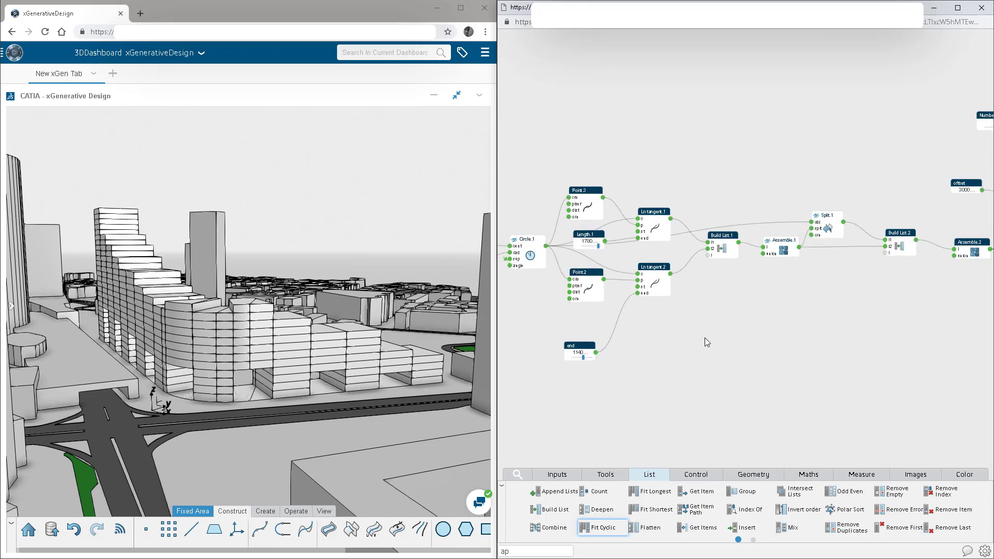
{"action": "middle_click_drag", "start_coordinate": [796, 363], "coordinate": [729, 360]}
{"action": "middle_click_drag", "start_coordinate": [840, 358], "coordinate": [697, 347]}
{"action": "middle_click_drag", "start_coordinate": [781, 348], "coordinate": [661, 348]}
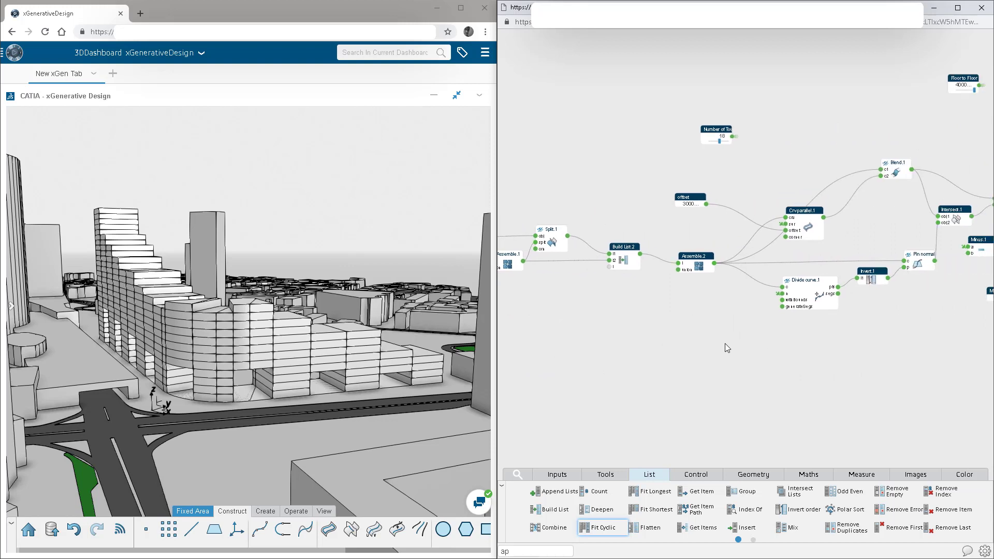
Step: Rename the Assemble.2 node to "base curve"
{"action": "middle_click_drag", "start_coordinate": [725, 348], "coordinate": [701, 341]}
{"action": "double_click", "coordinate": [673, 256]}
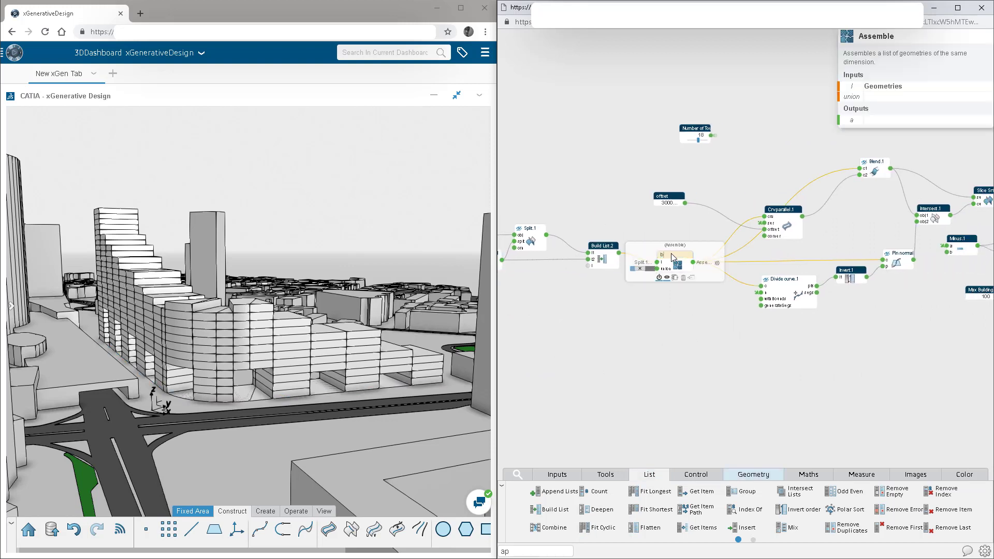
{"action": "left_click", "coordinate": [685, 351]}
Step: Add an Extrude node with the base curve as its wire input and References.xy as its direction
{"action": "middle_click_drag", "start_coordinate": [877, 379], "coordinate": [855, 378]}
{"action": "type", "text": "extr"}
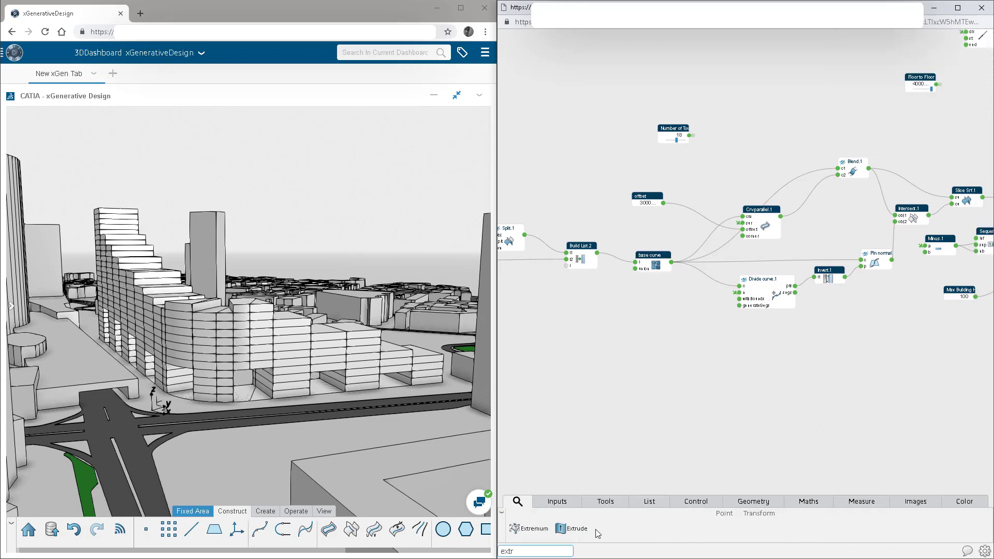
{"action": "left_click_drag", "start_coordinate": [575, 528], "coordinate": [751, 337]}
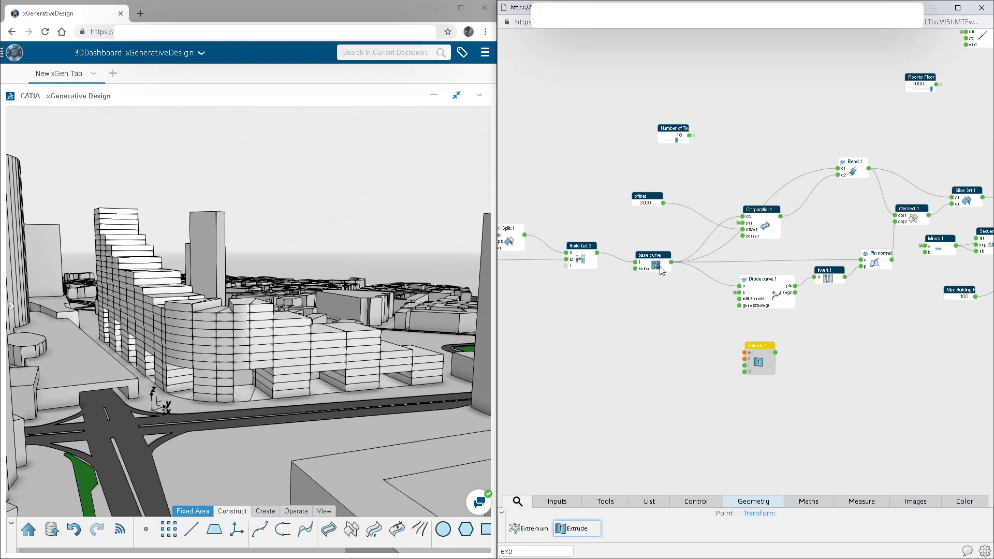
{"action": "left_click_drag", "start_coordinate": [672, 263], "coordinate": [745, 353]}
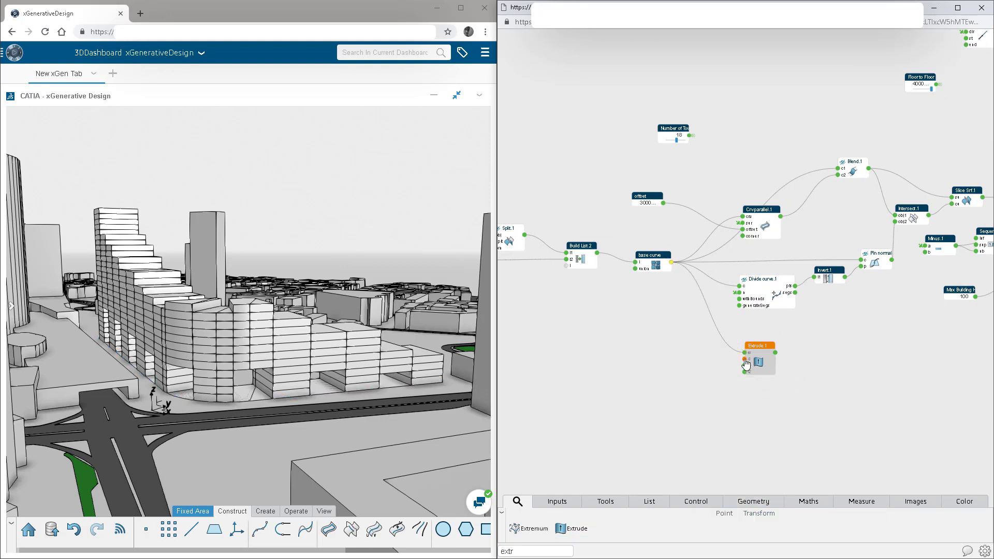
{"action": "left_click", "coordinate": [744, 359]}
{"action": "left_click", "coordinate": [688, 363]}
{"action": "left_click", "coordinate": [650, 374]}
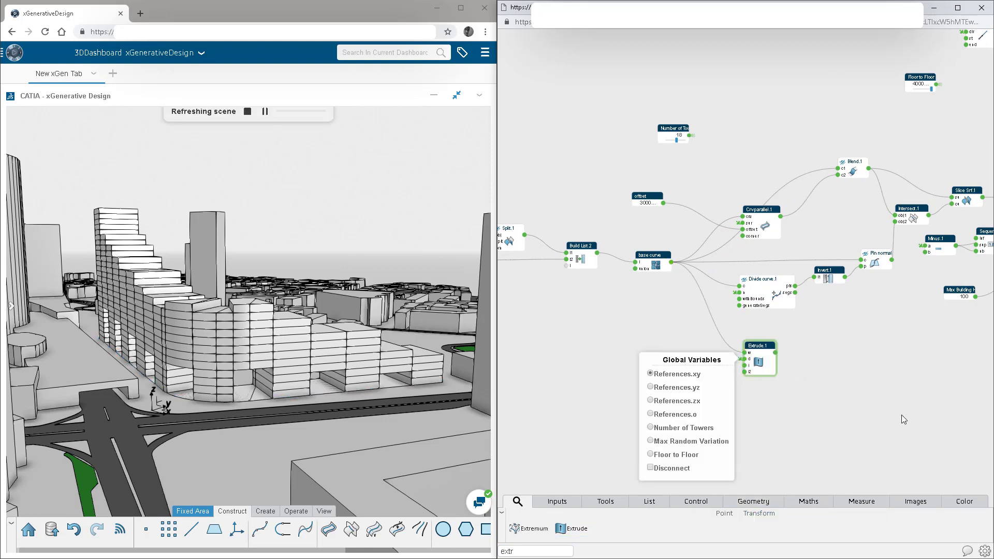
Step: Move the Extrude node to the far end of the graph, below the Intersect.2 and Add.1 nodes
{"action": "scroll", "coordinate": [658, 377], "scroll_direction": "down", "scroll_amount": 5}
{"action": "middle_click_drag", "start_coordinate": [693, 371], "coordinate": [677, 367]}
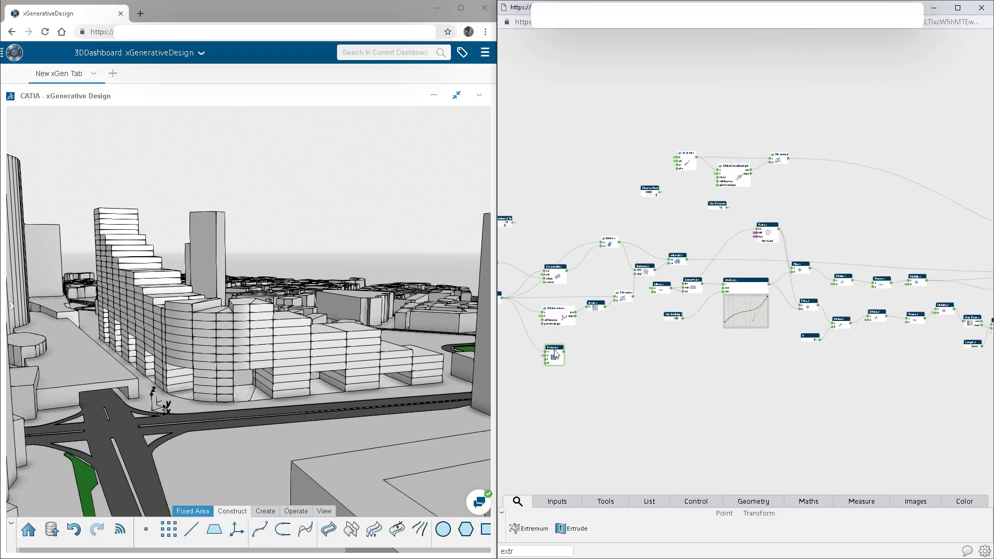
{"action": "left_click_drag", "start_coordinate": [558, 348], "coordinate": [905, 388]}
{"action": "middle_click_drag", "start_coordinate": [905, 362], "coordinate": [634, 354]}
{"action": "left_click_drag", "start_coordinate": [633, 382], "coordinate": [820, 379]}
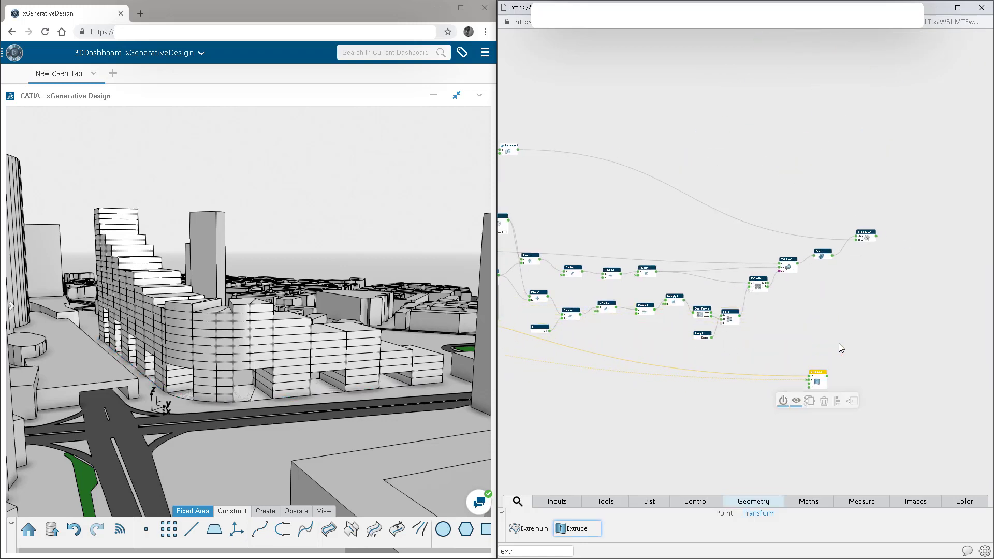
{"action": "left_click", "coordinate": [865, 346]}
{"action": "middle_click_drag", "start_coordinate": [879, 351], "coordinate": [781, 356]}
{"action": "scroll", "coordinate": [819, 384], "scroll_direction": "up", "scroll_amount": 1}
{"action": "scroll", "coordinate": [819, 385], "scroll_direction": "up", "scroll_amount": 3}
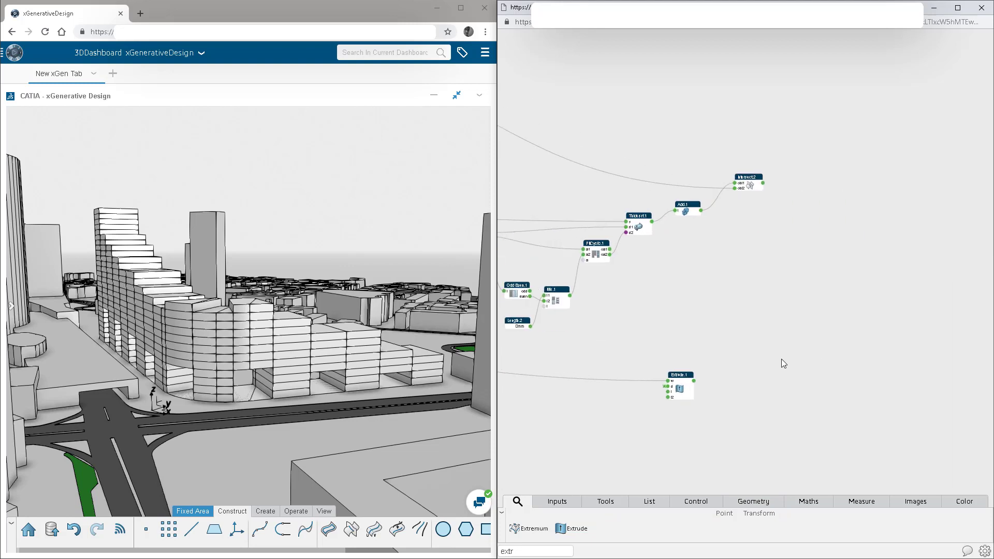
Step: Add a Center node fed by the thickened tower volumes and place it above the Extrude node
{"action": "type", "text": "cen"}
{"action": "key", "text": "Return"}
{"action": "key", "text": "Return"}
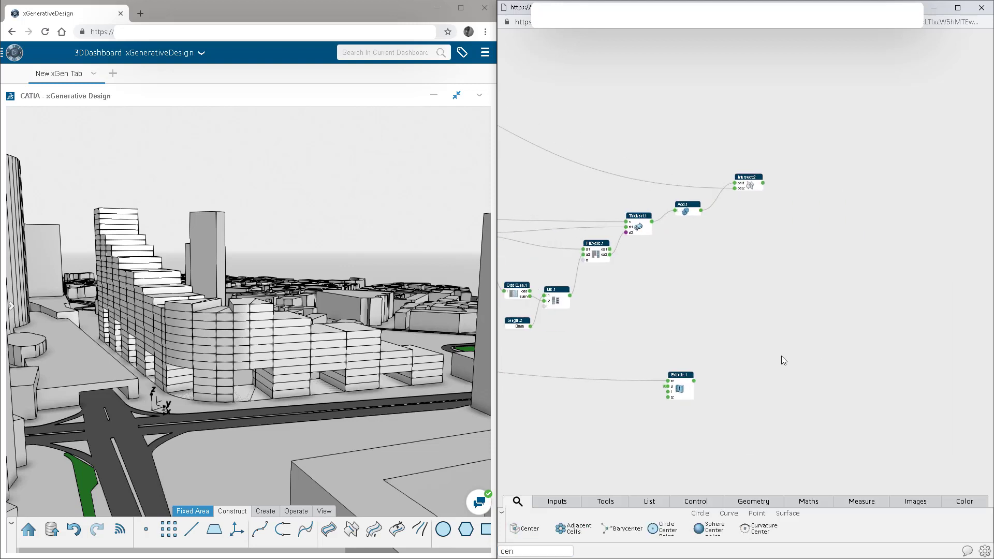
{"action": "left_click_drag", "start_coordinate": [653, 225], "coordinate": [746, 304]}
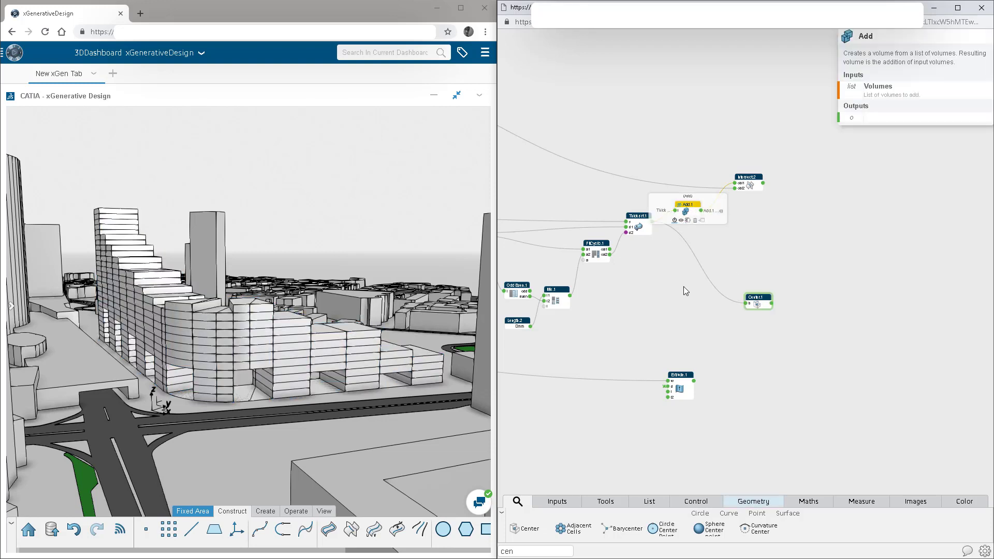
{"action": "left_click_drag", "start_coordinate": [755, 304], "coordinate": [746, 311]}
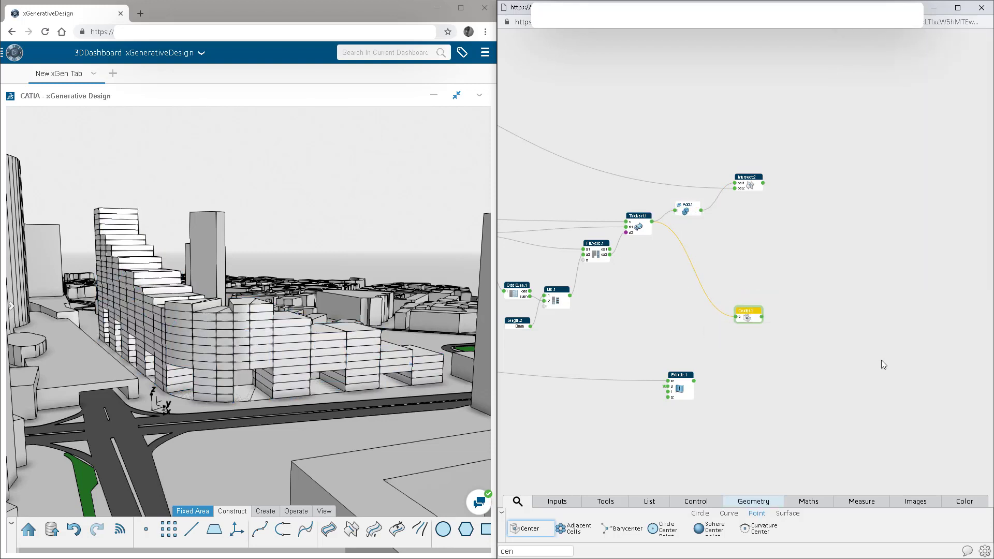
Step: Add an Odd Even node for the thickened volumes and feed its even output into the Center node
{"action": "type", "text": "od"}
{"action": "key", "text": "Return"}
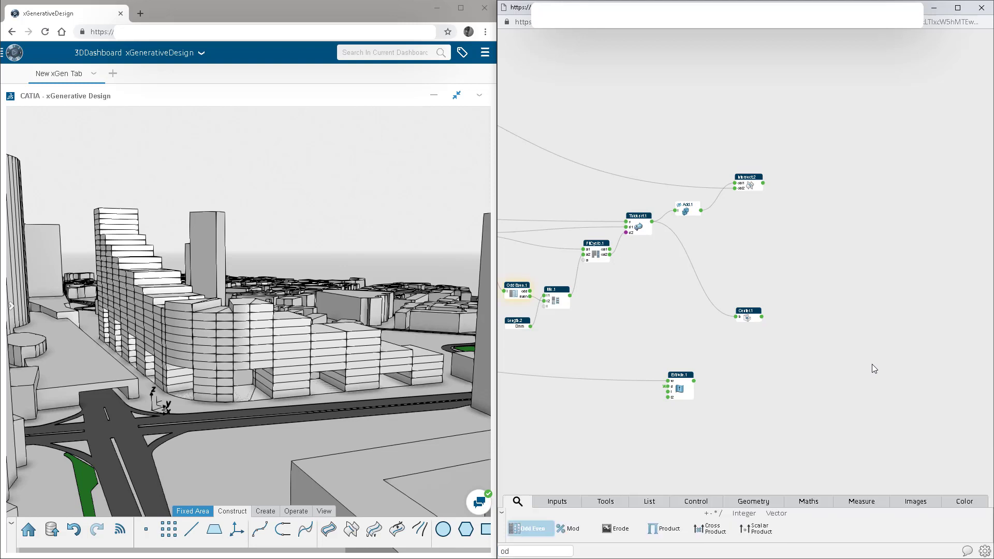
{"action": "left_click_drag", "start_coordinate": [750, 297], "coordinate": [685, 292]}
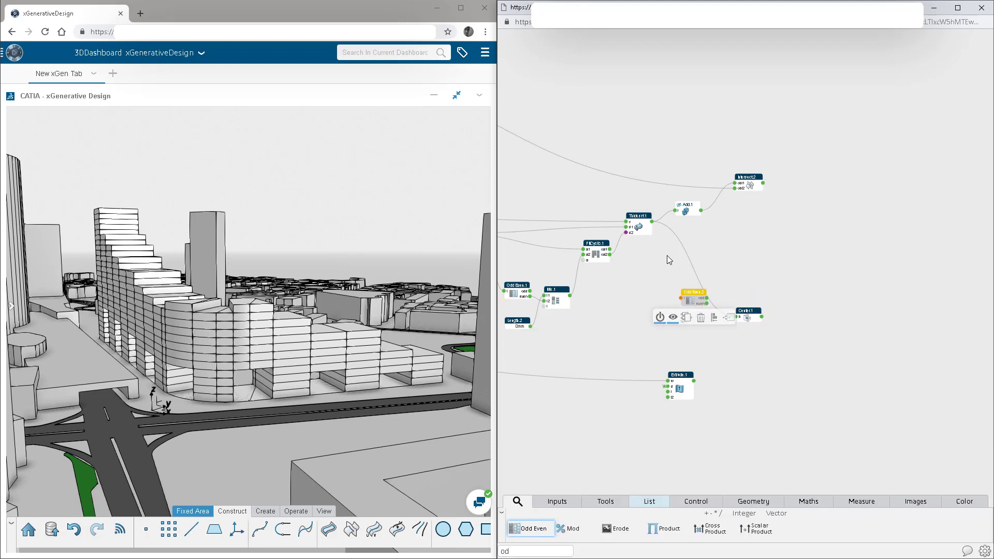
{"action": "left_click_drag", "start_coordinate": [652, 221], "coordinate": [682, 298]}
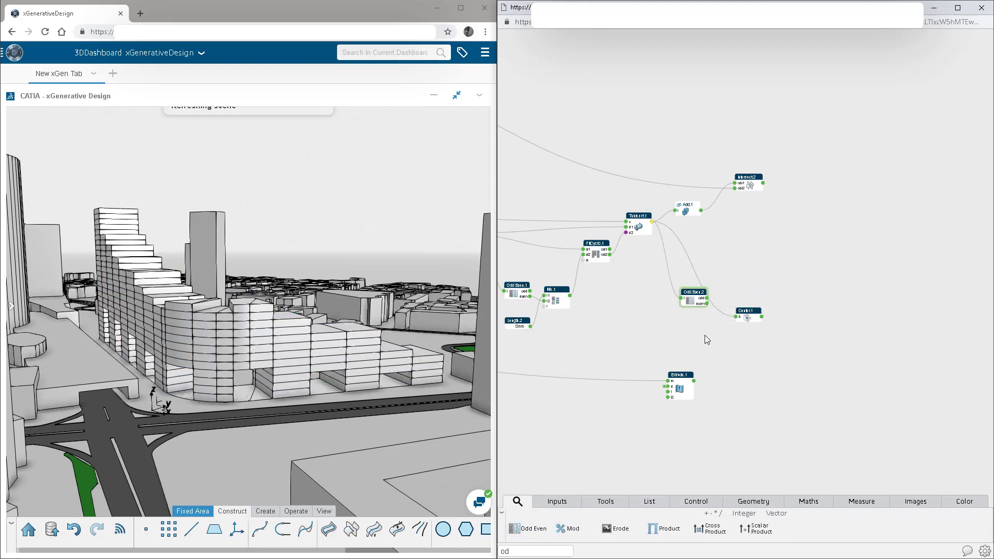
{"action": "mouse_move", "coordinate": [707, 306]}
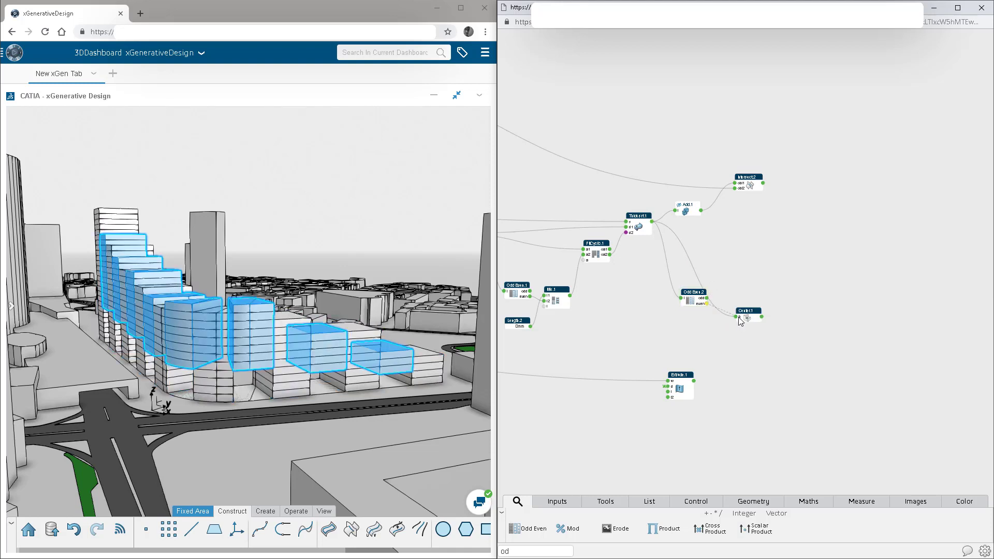
{"action": "left_click_drag", "start_coordinate": [745, 316], "coordinate": [741, 326]}
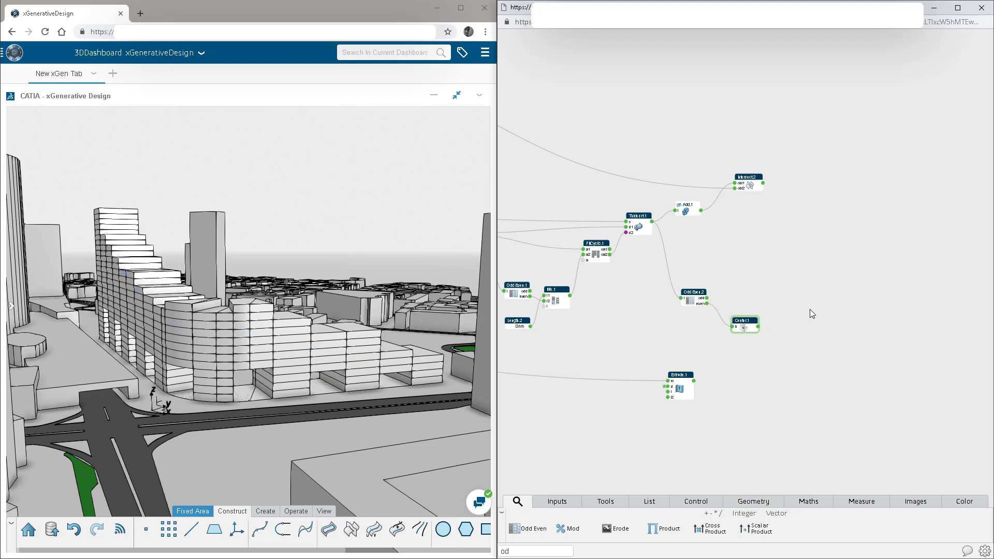
Step: Add a Project node that projects the Center.1 points onto the ground reference plane
{"action": "key", "text": "BackSpace"}
{"action": "key", "text": "BackSpace"}
{"action": "type", "text": "pro"}
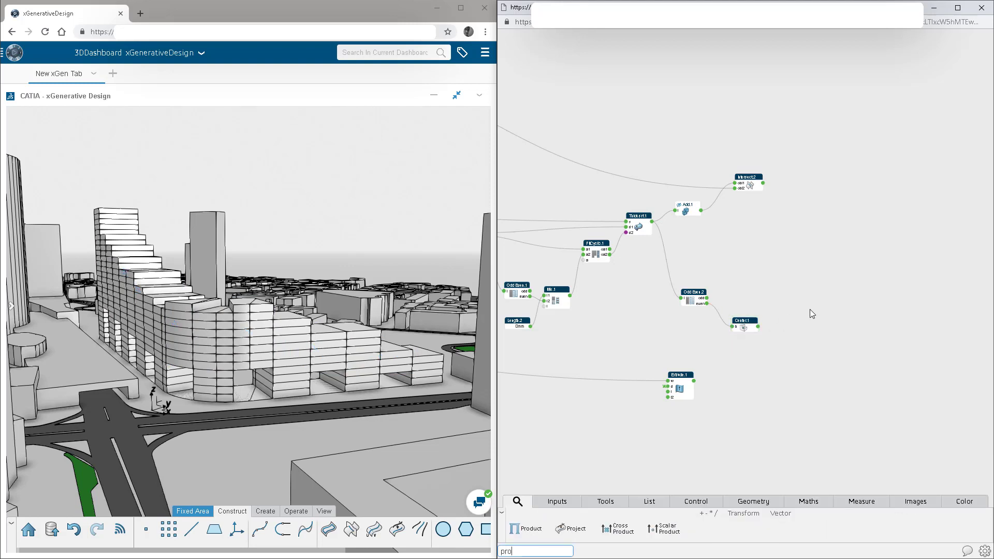
{"action": "left_click_drag", "start_coordinate": [573, 527], "coordinate": [797, 348]}
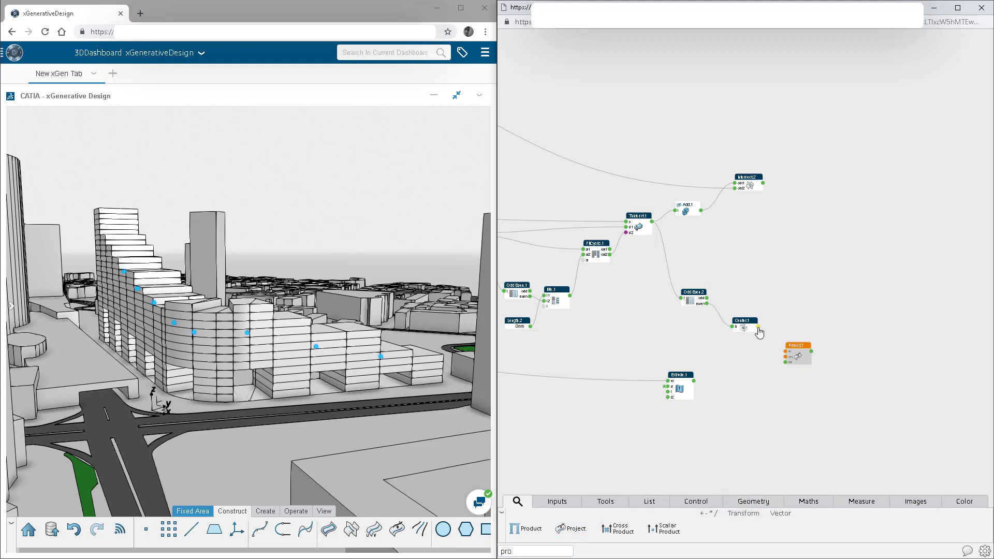
{"action": "scroll", "coordinate": [826, 365], "scroll_direction": "up", "scroll_amount": 4}
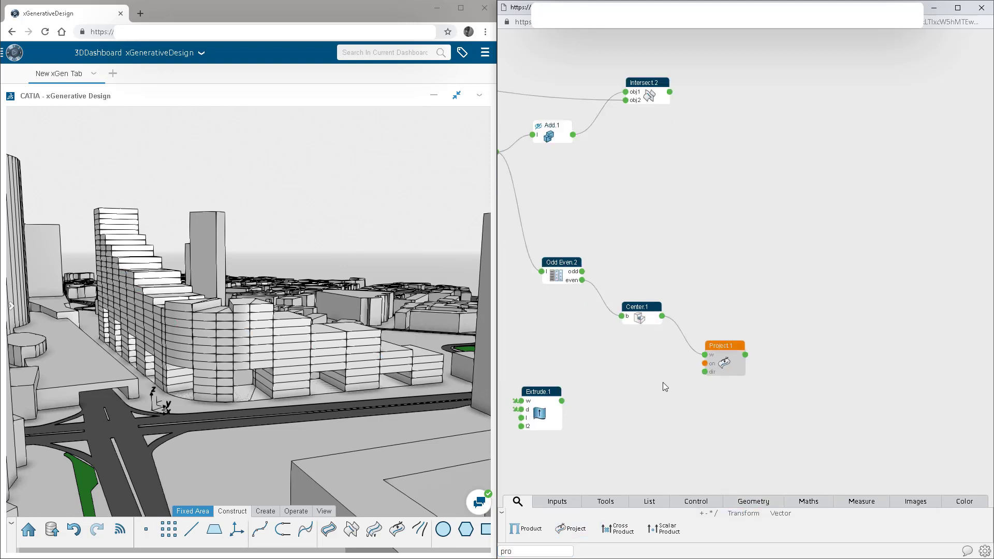
{"action": "left_click", "coordinate": [728, 354]}
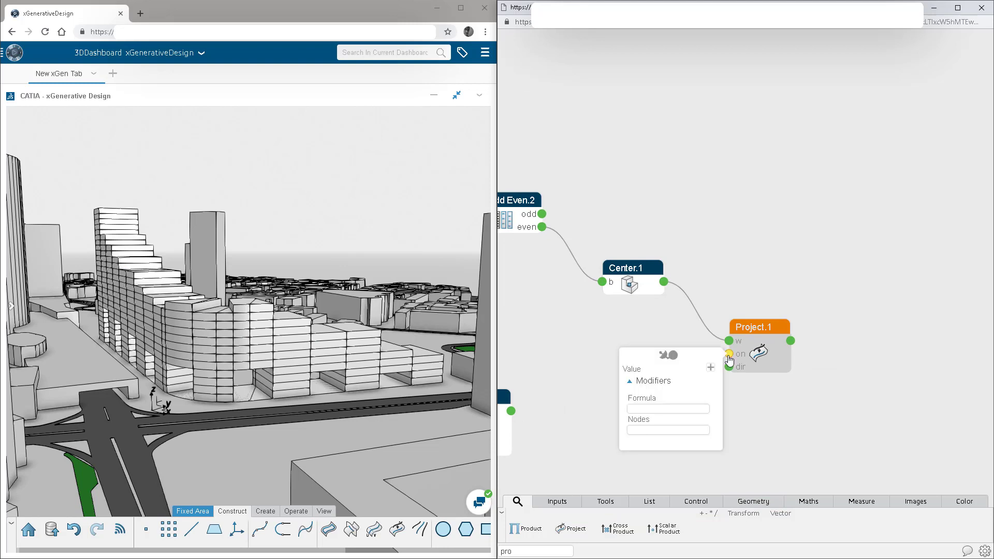
{"action": "left_click", "coordinate": [673, 357]}
{"action": "left_click", "coordinate": [632, 461]}
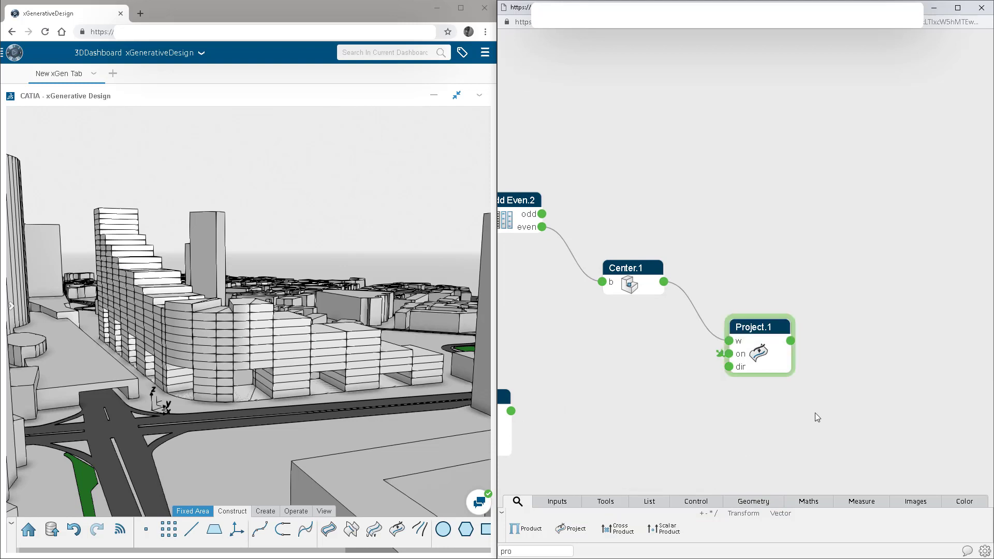
Step: Add a Line Normal node with the Extrude output as its surface and the Project output as its point
{"action": "type", "text": "lin"}
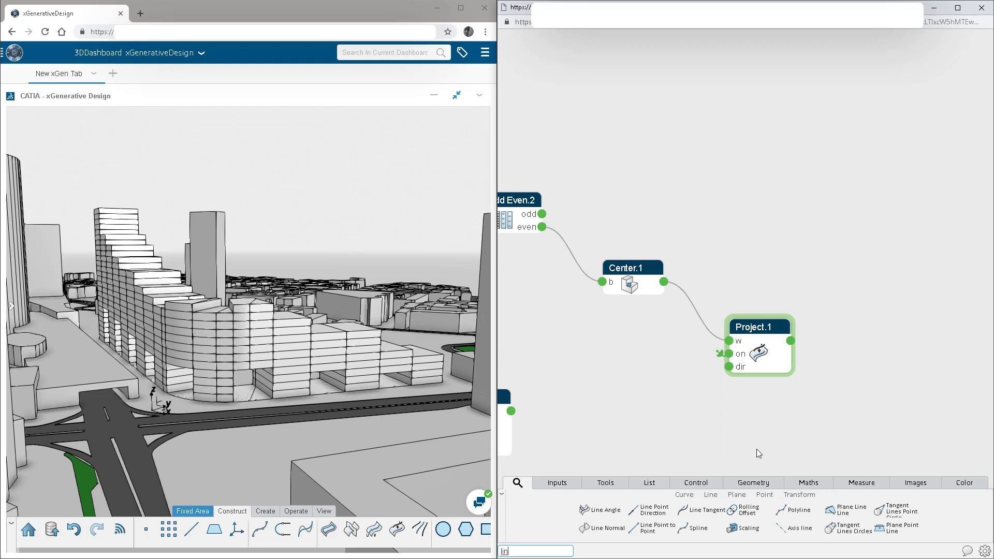
{"action": "left_click", "coordinate": [608, 533]}
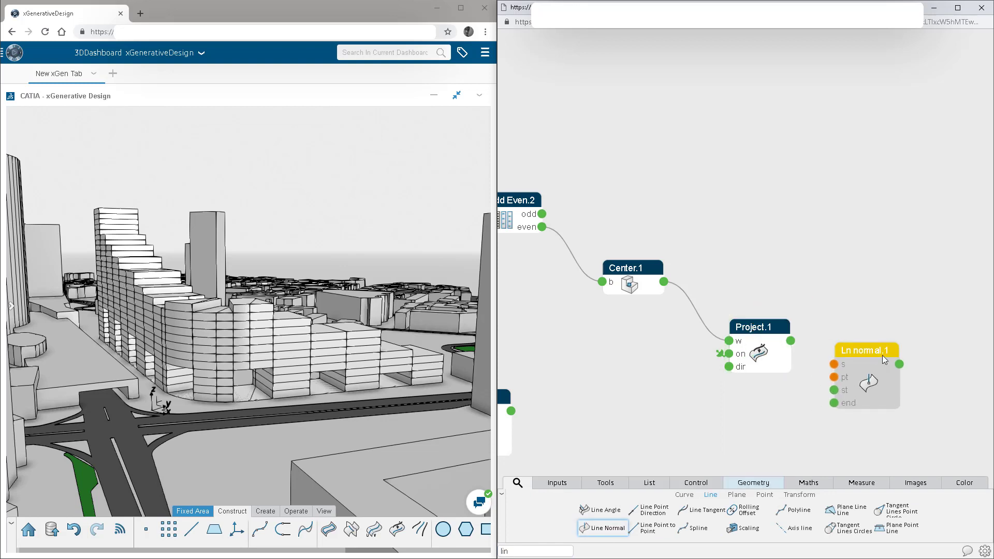
{"action": "left_click", "coordinate": [882, 356]}
{"action": "left_click", "coordinate": [790, 341]}
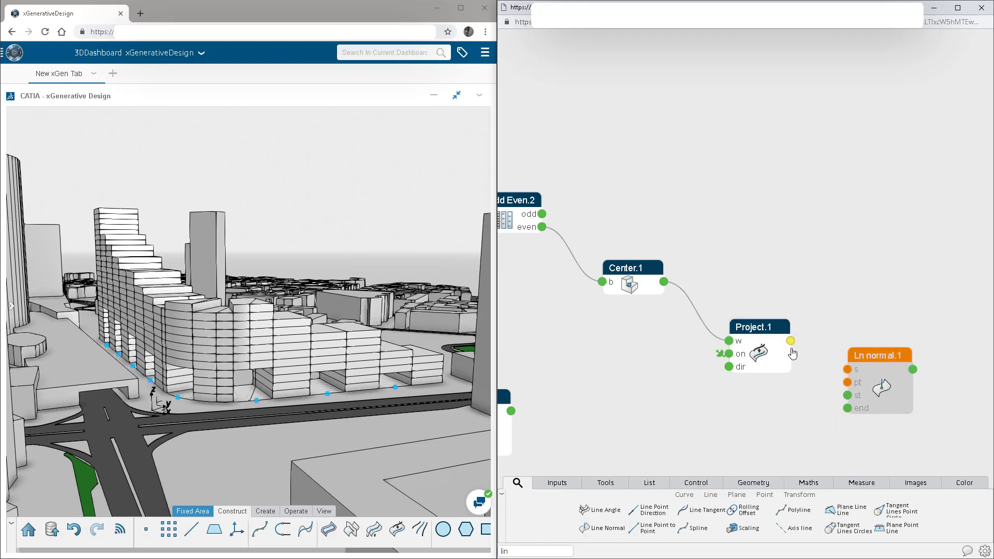
{"action": "left_click", "coordinate": [848, 383]}
{"action": "left_click_drag", "start_coordinate": [745, 408], "coordinate": [776, 361]}
{"action": "left_click", "coordinate": [542, 363]}
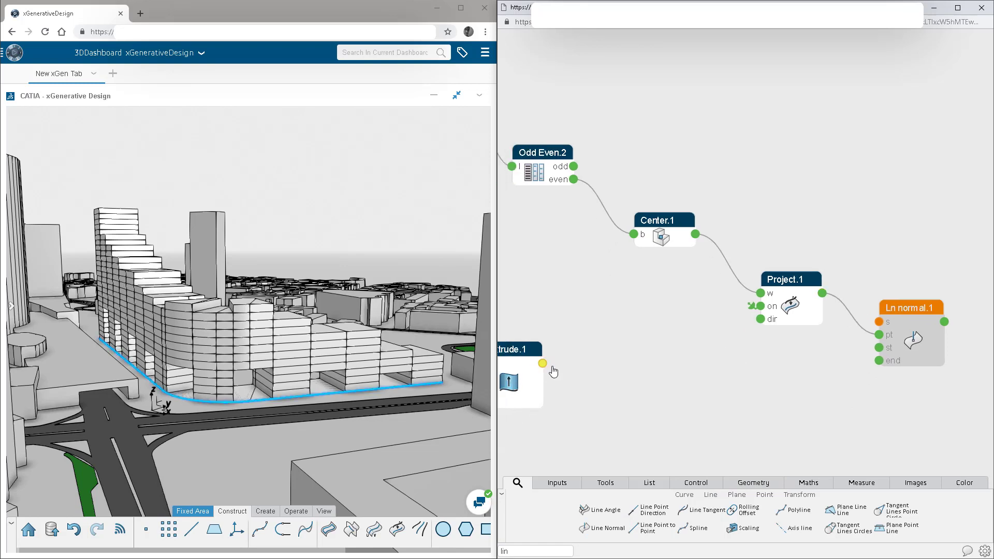
{"action": "left_click", "coordinate": [879, 322]}
{"action": "left_click_drag", "start_coordinate": [896, 384], "coordinate": [744, 390]}
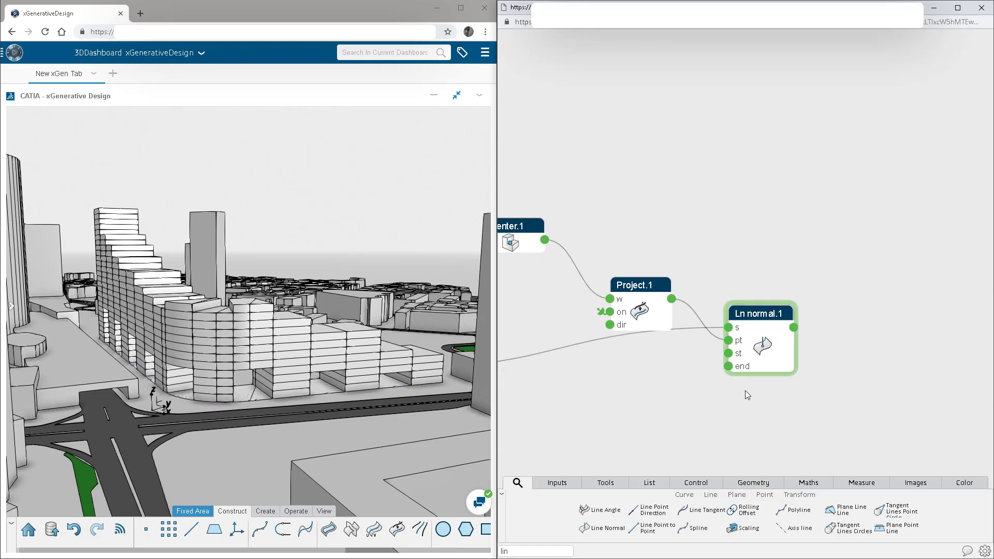
Step: Connect the Center output directly to the Line Normal node's point input and delete the Project node
{"action": "scroll", "coordinate": [808, 362], "scroll_direction": "down", "scroll_amount": 2}
{"action": "middle_click_drag", "start_coordinate": [651, 365], "coordinate": [752, 361]}
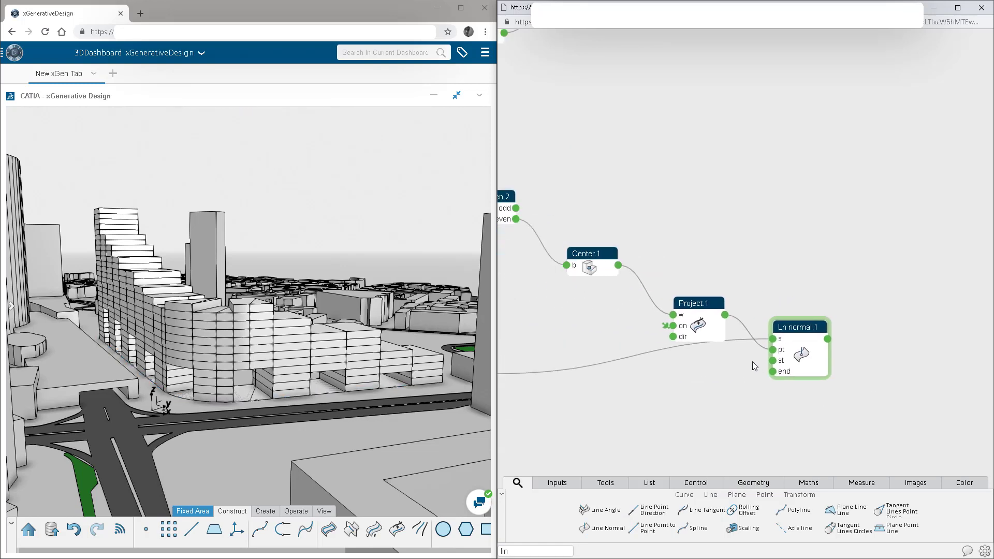
{"action": "left_click_drag", "start_coordinate": [688, 304], "coordinate": [671, 294]}
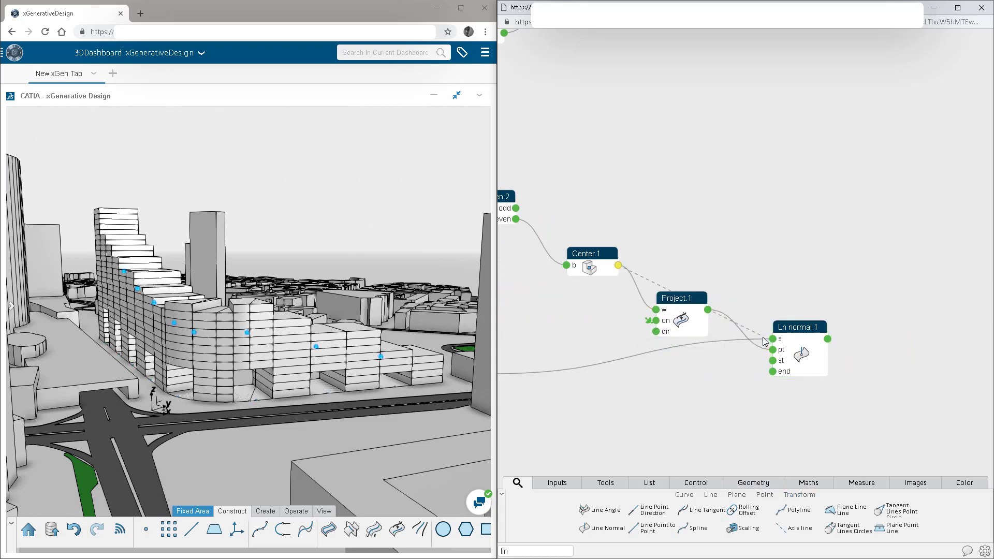
{"action": "left_click_drag", "start_coordinate": [763, 342], "coordinate": [772, 349]}
{"action": "left_click_drag", "start_coordinate": [688, 302], "coordinate": [633, 303]}
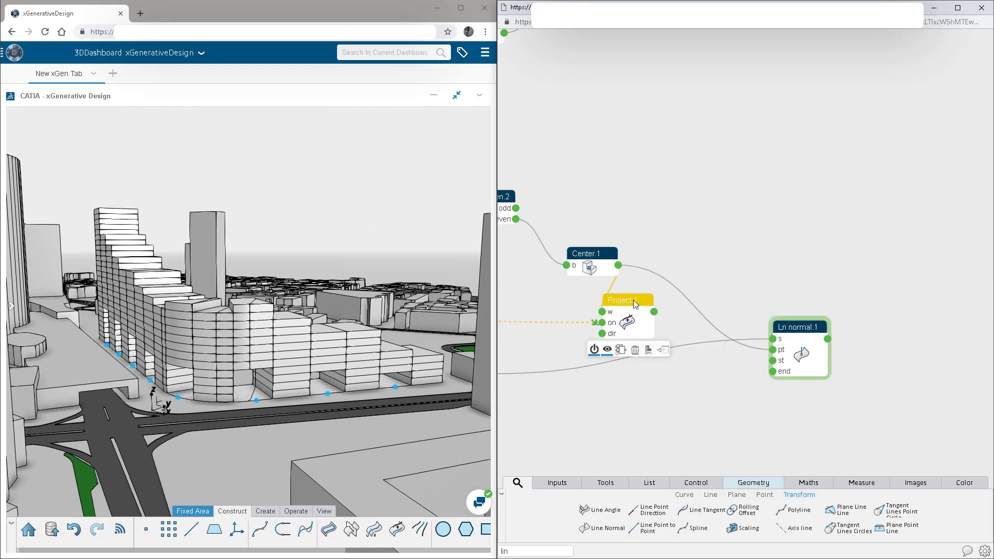
{"action": "left_click", "coordinate": [635, 351]}
{"action": "middle_click_drag", "start_coordinate": [916, 367], "coordinate": [756, 346]}
{"action": "left_click_drag", "start_coordinate": [667, 321], "coordinate": [605, 299]}
{"action": "scroll", "coordinate": [673, 280], "scroll_direction": "down", "scroll_amount": 2}
{"action": "middle_click_drag", "start_coordinate": [702, 276], "coordinate": [772, 283]}
{"action": "left_click", "coordinate": [868, 371]}
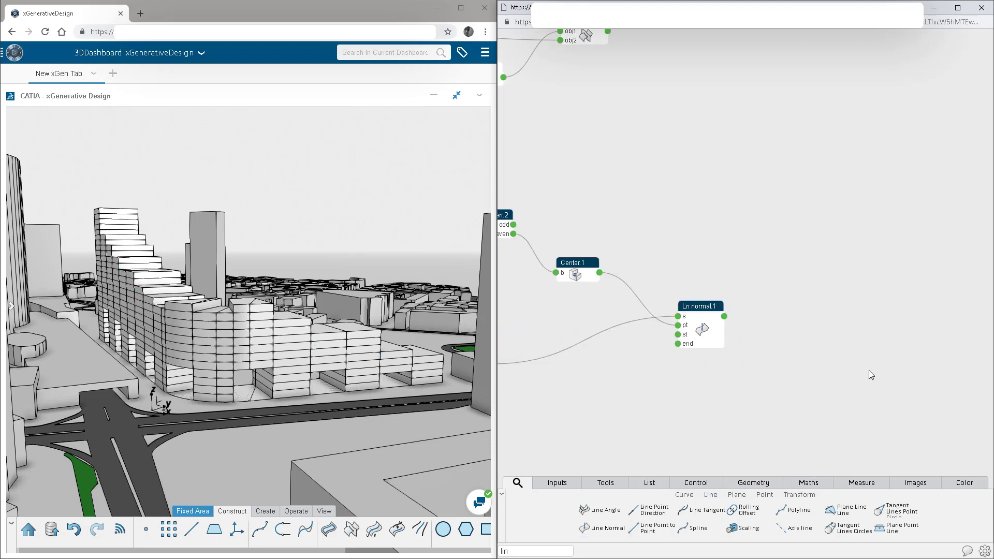
Step: Add an Affinity node with Odd Even.2's even output as geometry and the Line Normal output as X axis direction
{"action": "type", "text": "aff"}
{"action": "key", "text": "Return"}
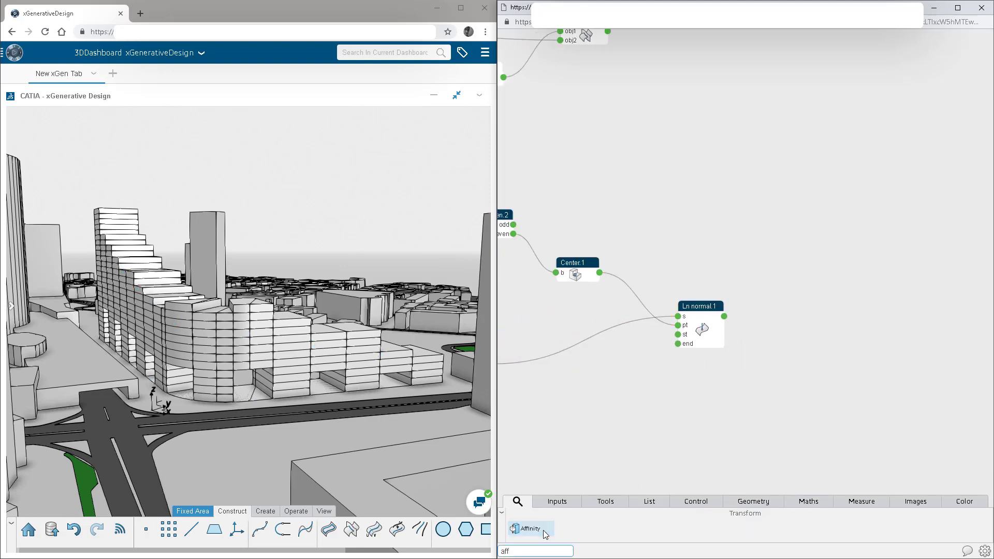
{"action": "middle_click_drag", "start_coordinate": [641, 269], "coordinate": [715, 293]}
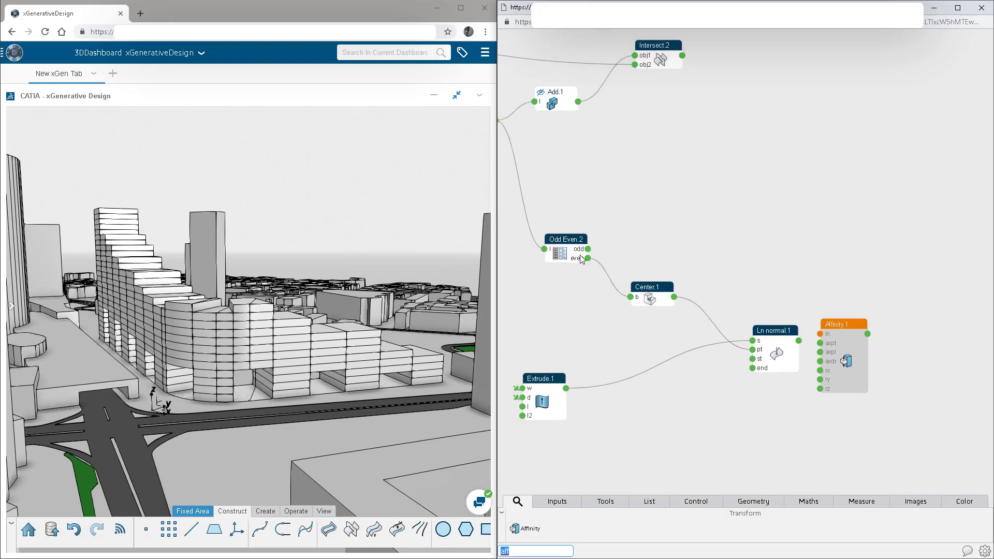
{"action": "left_click_drag", "start_coordinate": [586, 258], "coordinate": [747, 335]}
{"action": "left_click_drag", "start_coordinate": [842, 328], "coordinate": [835, 306]}
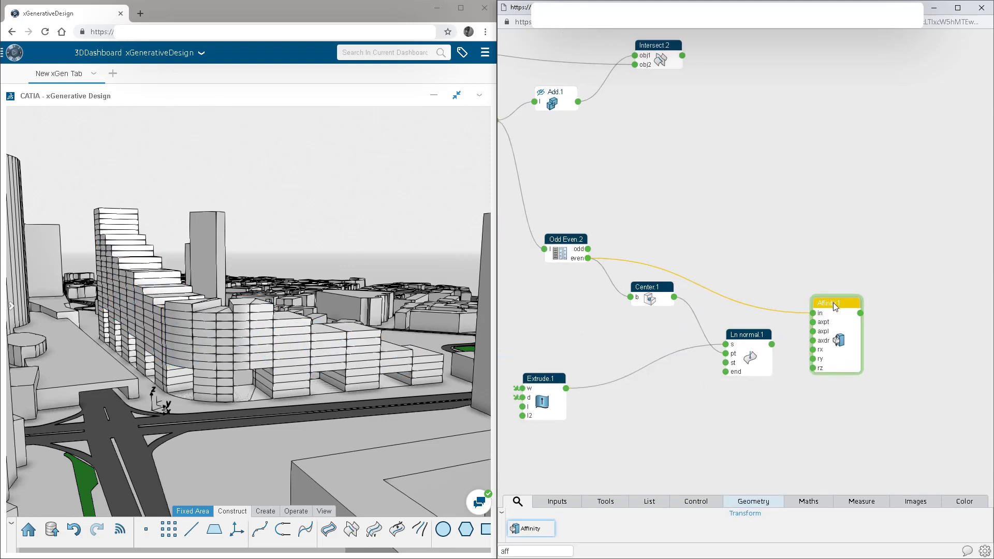
{"action": "left_click_drag", "start_coordinate": [772, 344], "coordinate": [814, 340]}
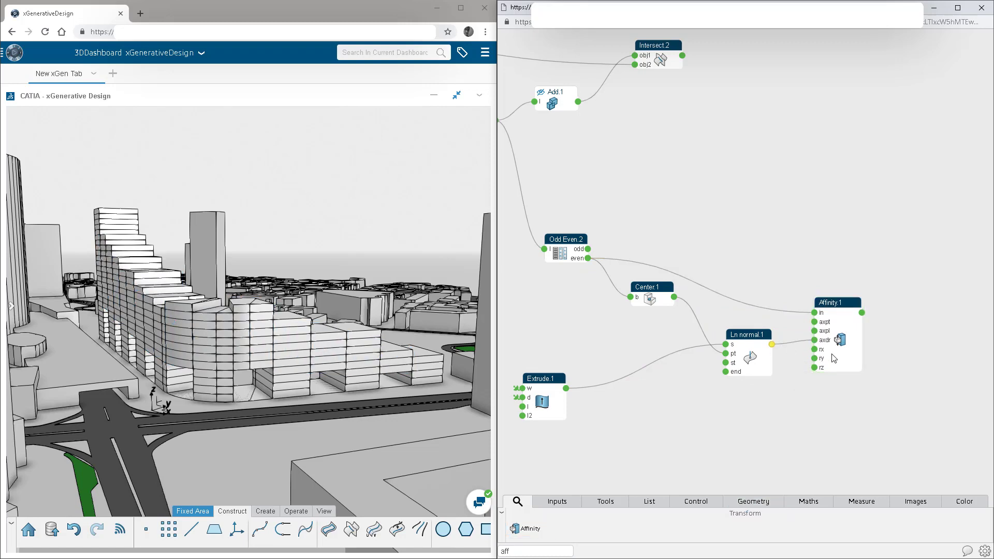
Step: Set the Affinity node's Z Ratio to 0.9
{"action": "left_click", "coordinate": [830, 376]}
{"action": "double_click", "coordinate": [808, 368]}
{"action": "type", "text": "0"}
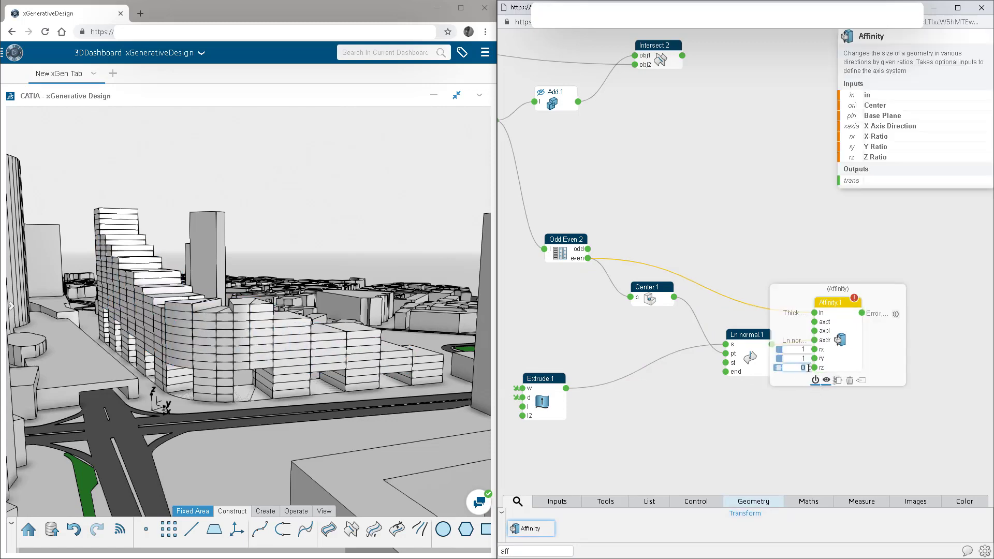
{"action": "key", "text": "Return"}
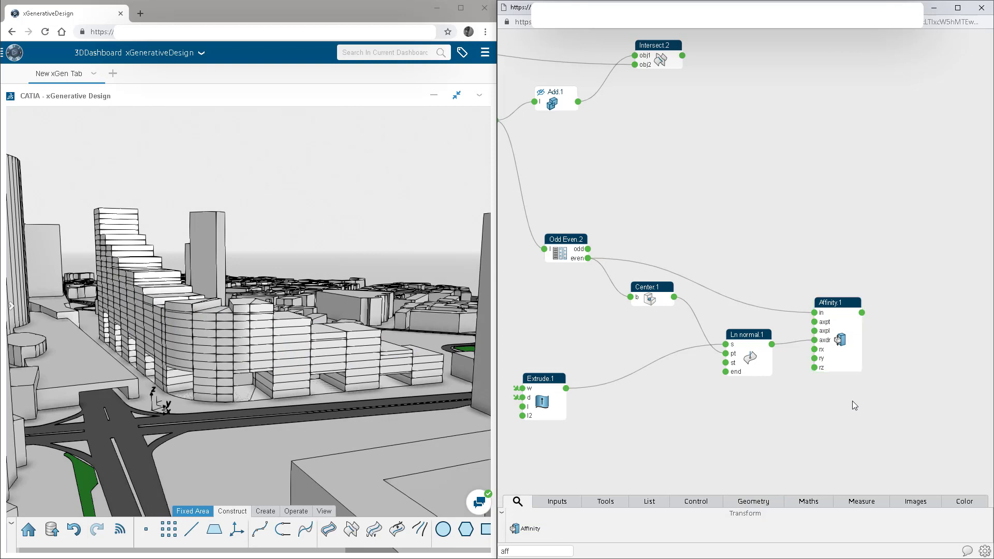
Step: Hide the geometry of the Odd Even.2 and Thick srf.1 nodes so only the Affinity result represents the even towers
{"action": "left_click", "coordinate": [572, 242]}
{"action": "left_click", "coordinate": [570, 304]}
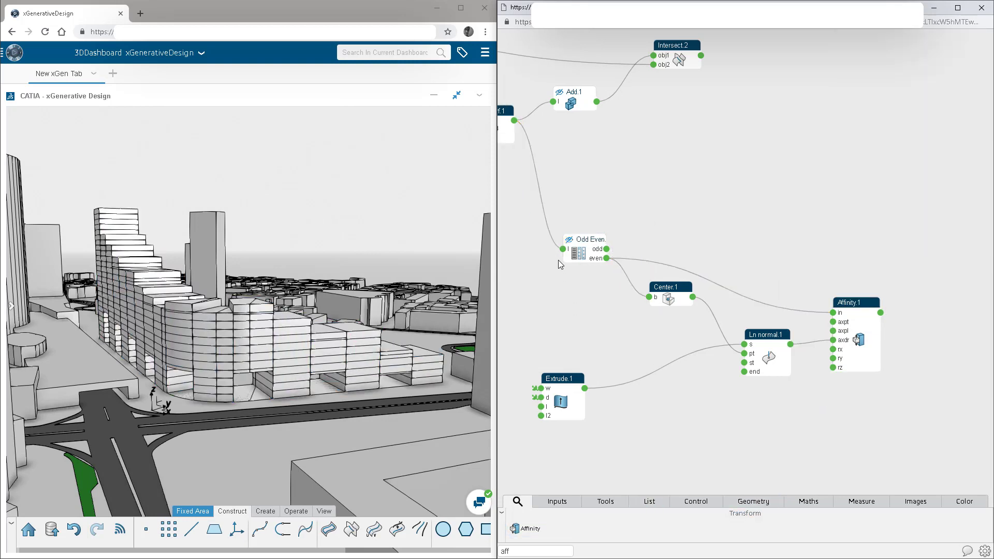
{"action": "left_click", "coordinate": [867, 323]}
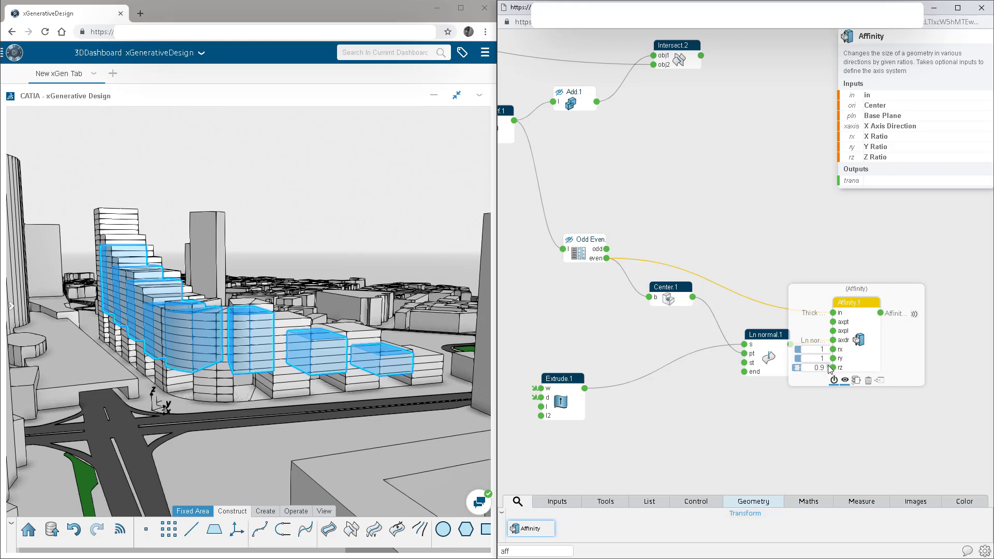
{"action": "left_click", "coordinate": [828, 375]}
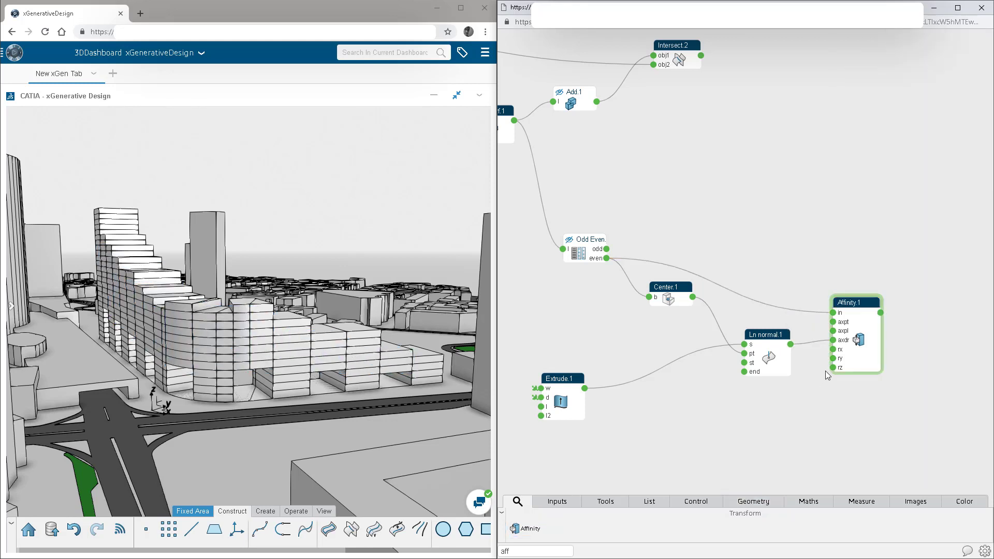
{"action": "middle_click_drag", "start_coordinate": [661, 380], "coordinate": [755, 384]}
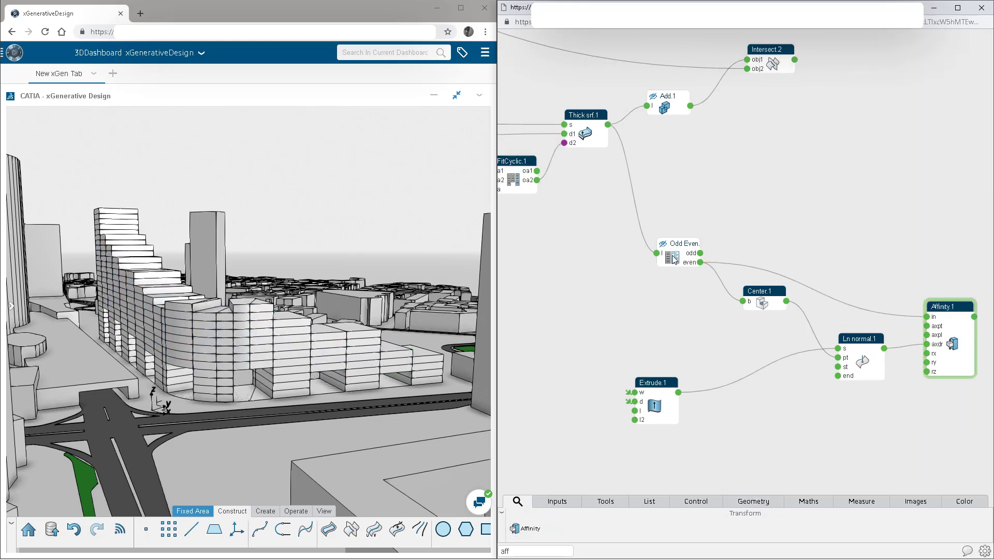
{"action": "left_click", "coordinate": [585, 115]}
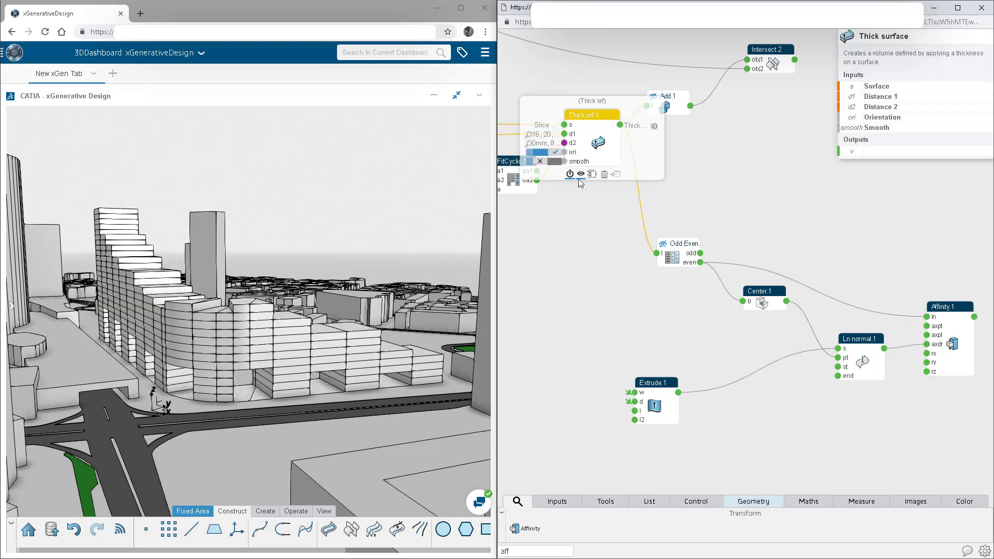
{"action": "left_click", "coordinate": [582, 176]}
{"action": "left_click", "coordinate": [585, 254]}
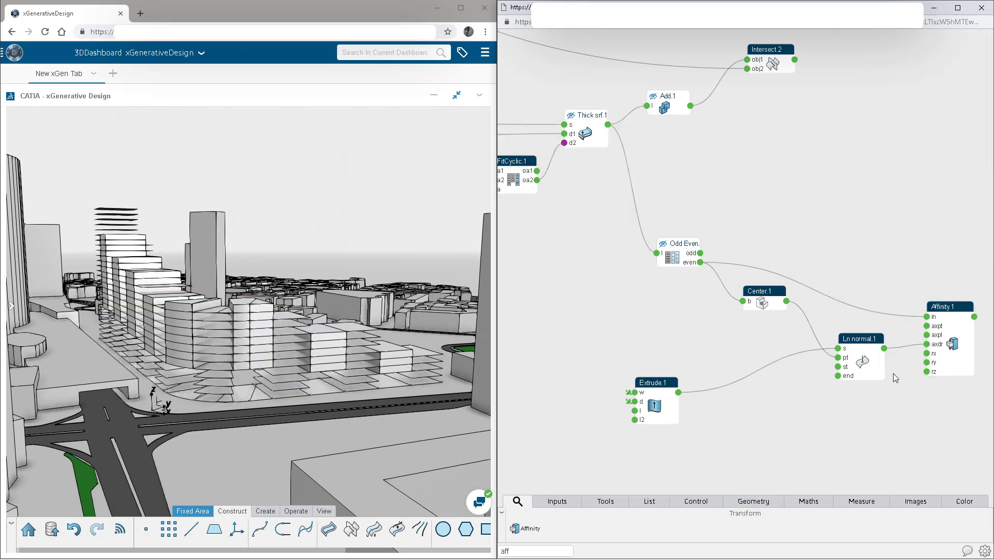
Step: Set the Affinity node's Y Ratio and Z Ratio to 1 and adjust the scaling through its X Ratio
{"action": "middle_click_drag", "start_coordinate": [893, 373], "coordinate": [835, 346]}
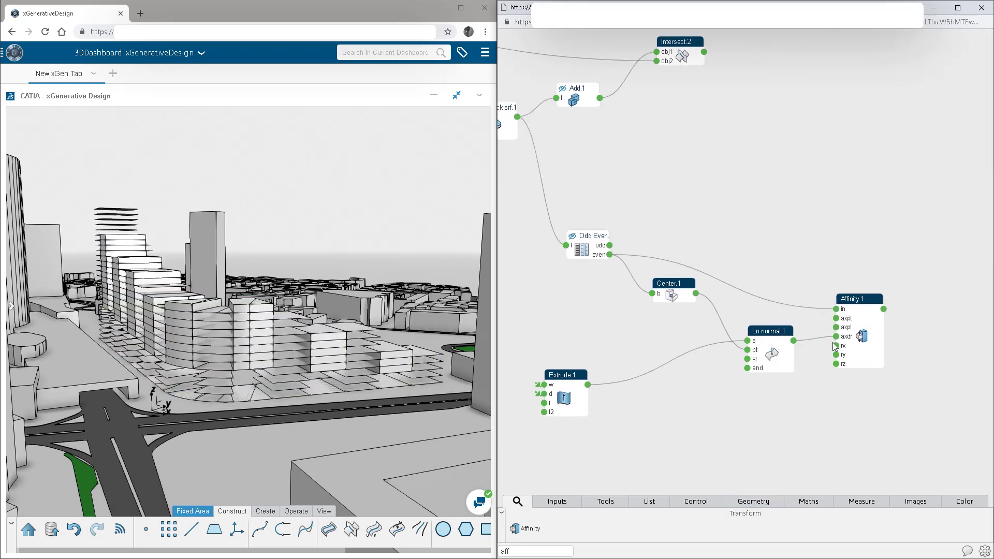
{"action": "left_click", "coordinate": [857, 303]}
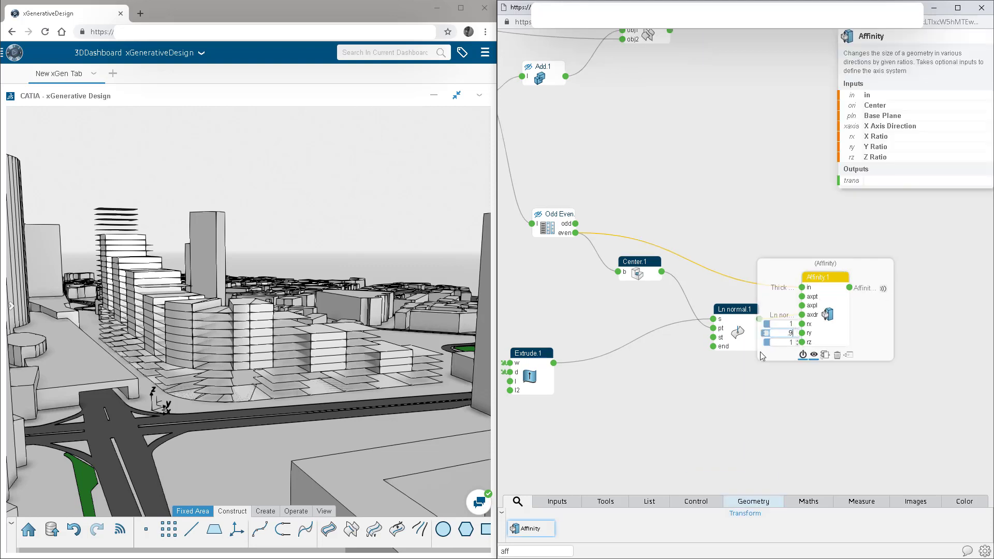
{"action": "left_click", "coordinate": [777, 394]}
{"action": "left_click", "coordinate": [809, 337]}
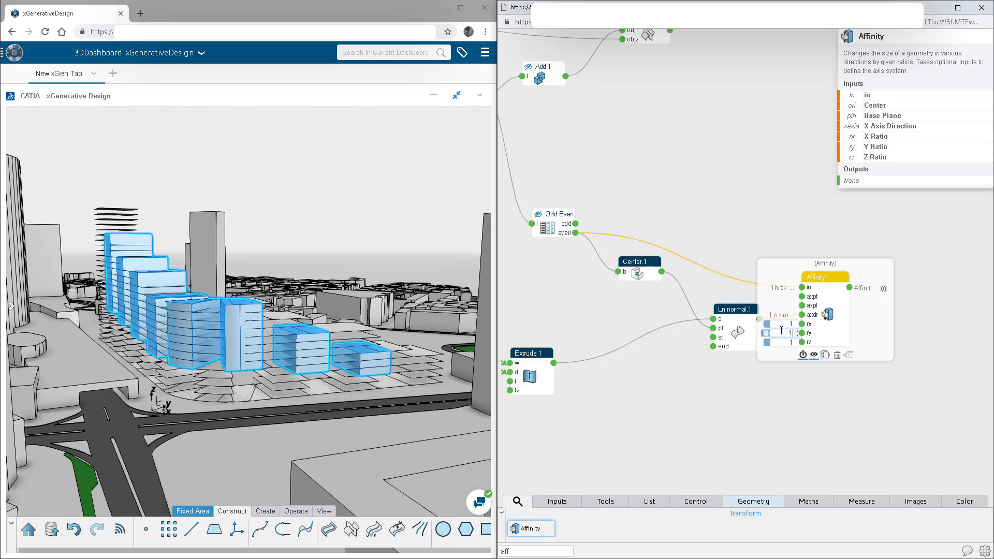
{"action": "left_click", "coordinate": [806, 418]}
{"action": "left_click", "coordinate": [798, 324]}
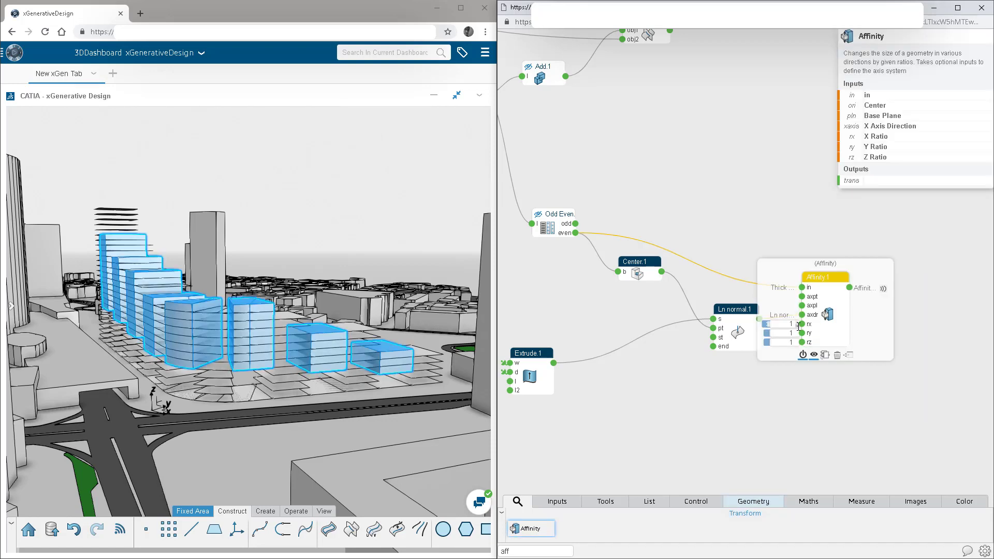
{"action": "left_click", "coordinate": [780, 384]}
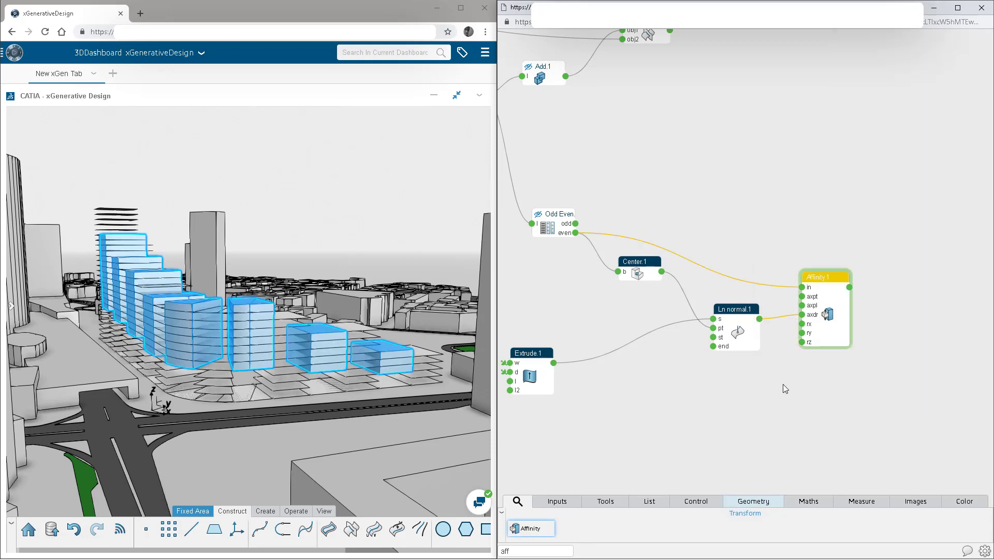
Step: Add a Mix node that combines the odd output of Odd Even.2 with the Affinity.1 output
{"action": "middle_click_drag", "start_coordinate": [242, 317], "coordinate": [247, 339]}
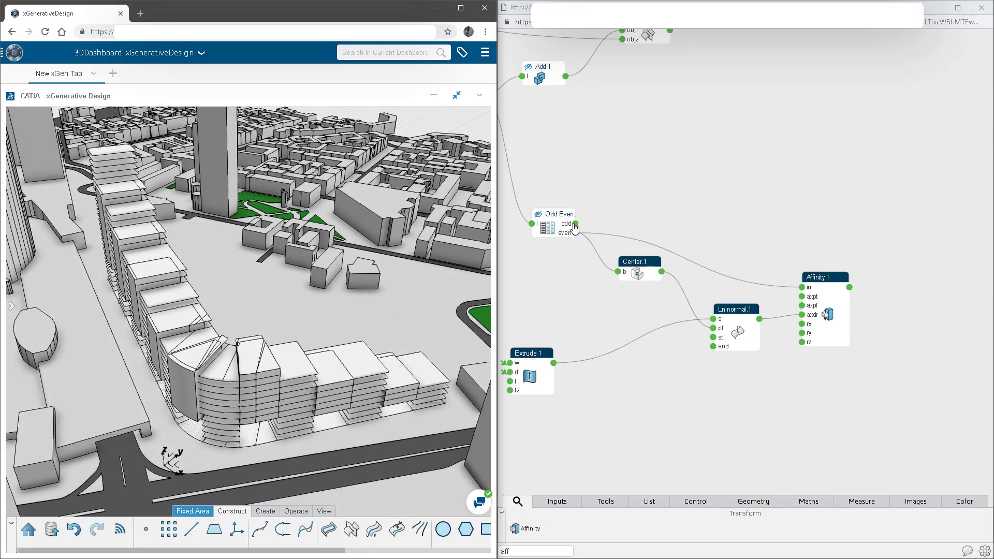
{"action": "middle_click_drag", "start_coordinate": [816, 229], "coordinate": [771, 229]}
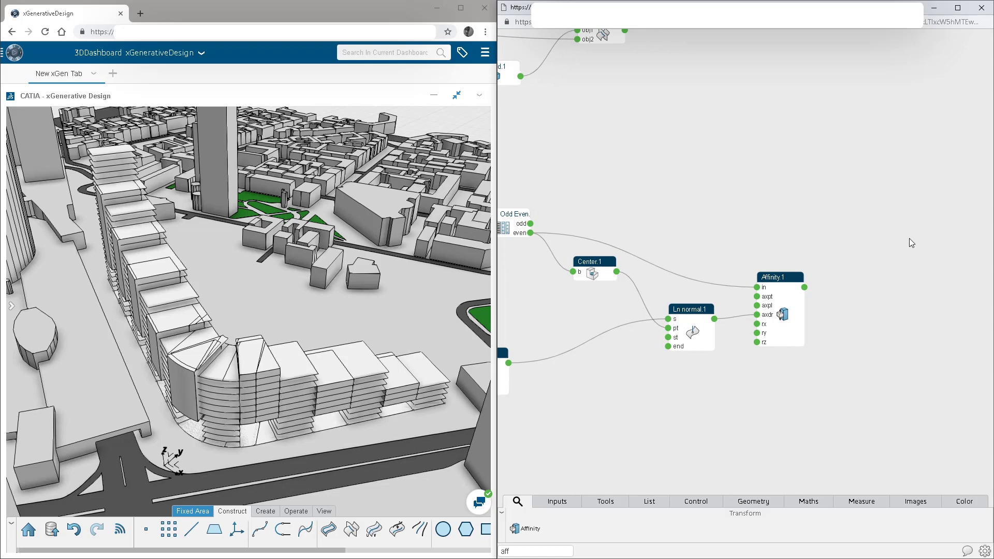
{"action": "type", "text": "mix"}
{"action": "key", "text": "Return"}
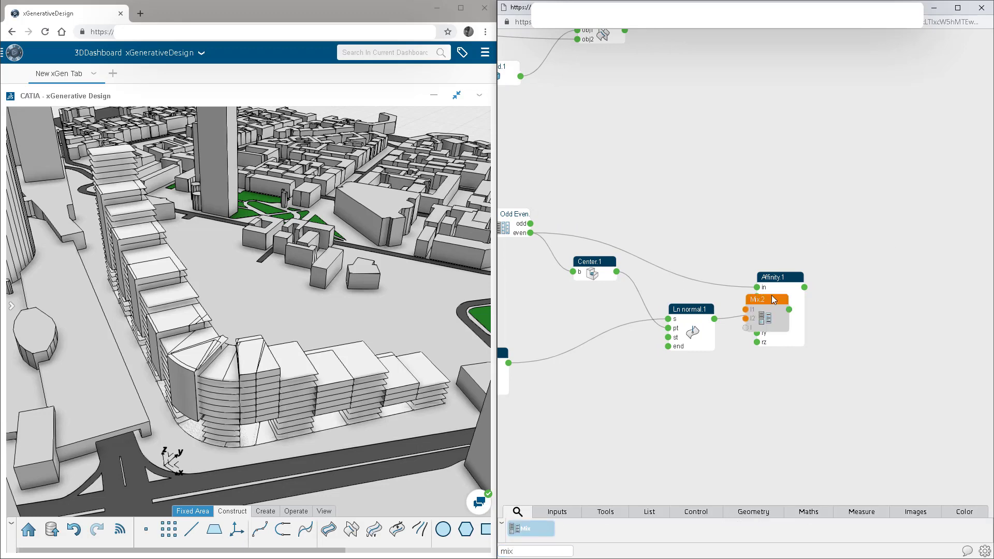
{"action": "left_click", "coordinate": [875, 243]}
{"action": "left_click_drag", "start_coordinate": [530, 224], "coordinate": [847, 253]}
{"action": "left_click_drag", "start_coordinate": [804, 287], "coordinate": [848, 263]}
Step: Hide the geometry of the Affinity.1 node
{"action": "left_click", "coordinate": [778, 279]}
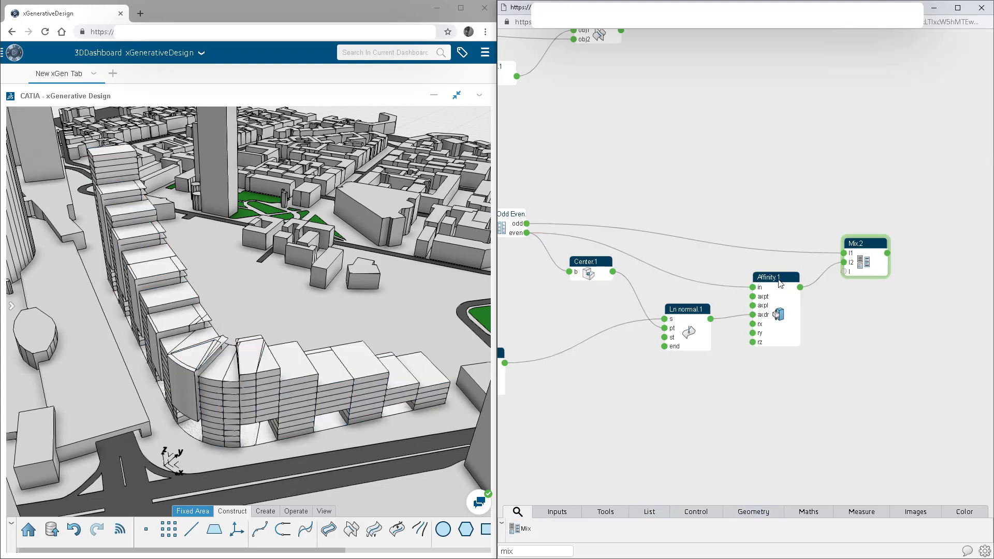
{"action": "left_click", "coordinate": [781, 282]}
{"action": "left_click", "coordinate": [764, 355]}
{"action": "left_click", "coordinate": [737, 399]}
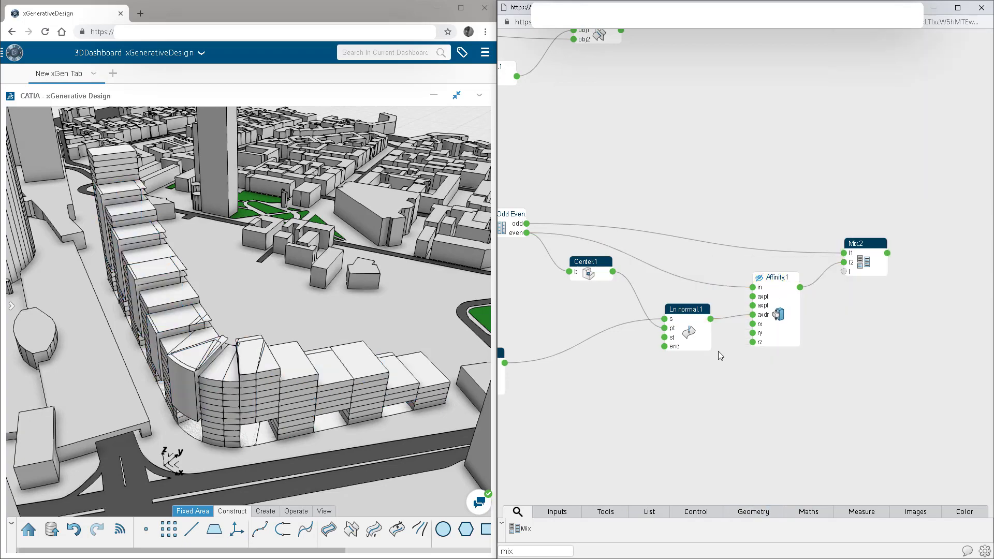
Step: Connect the Center.1 output to the Affinity node's axis point input so each tower scales about its own centre
{"action": "scroll", "coordinate": [310, 297], "scroll_direction": "up", "scroll_amount": 5}
{"action": "scroll", "coordinate": [309, 296], "scroll_direction": "up", "scroll_amount": 3}
{"action": "middle_click_drag", "start_coordinate": [309, 296], "coordinate": [487, 337]}
{"action": "left_click", "coordinate": [765, 361]}
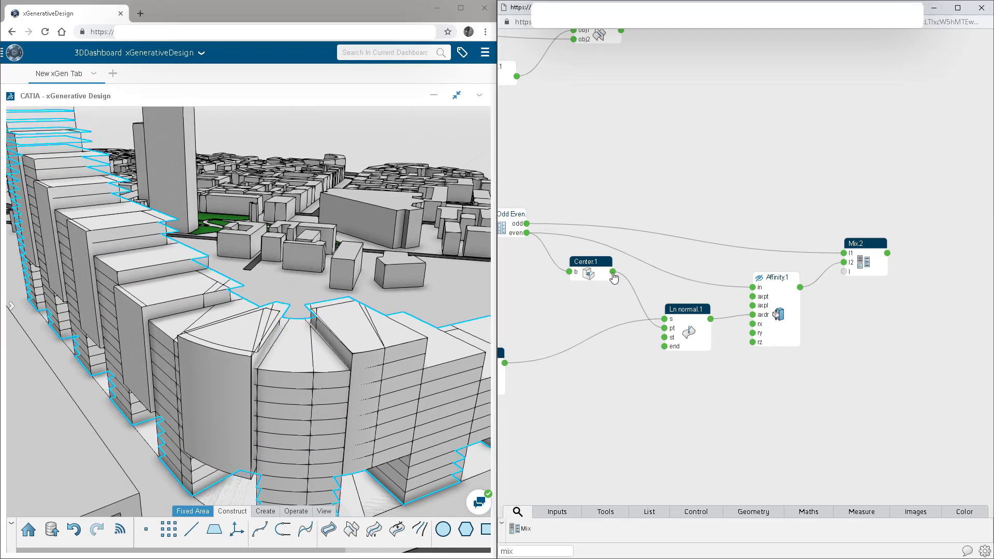
{"action": "left_click_drag", "start_coordinate": [734, 295], "coordinate": [752, 296]}
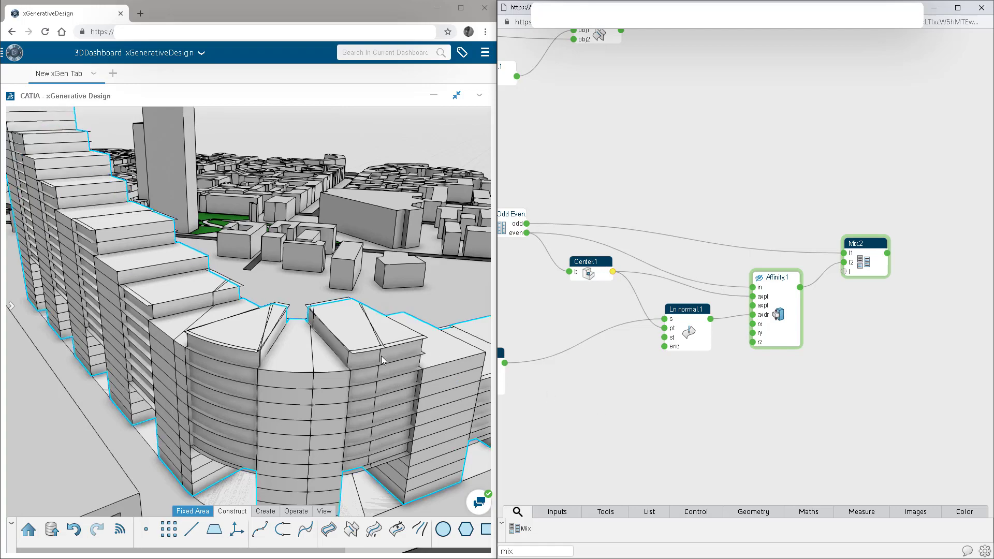
Step: Hide the geometry of the Intersect.2 node to view the mixed tower volumes on their own
{"action": "middle_click_drag", "start_coordinate": [381, 356], "coordinate": [273, 303]}
{"action": "middle_click_drag", "start_coordinate": [152, 303], "coordinate": [398, 324]}
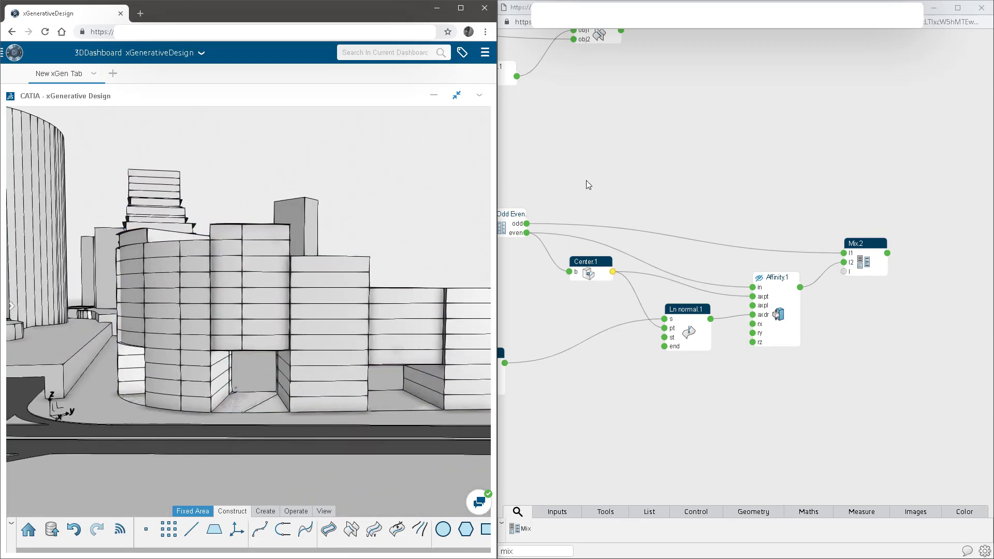
{"action": "left_click_drag", "start_coordinate": [602, 116], "coordinate": [728, 158]}
{"action": "left_click", "coordinate": [724, 72]}
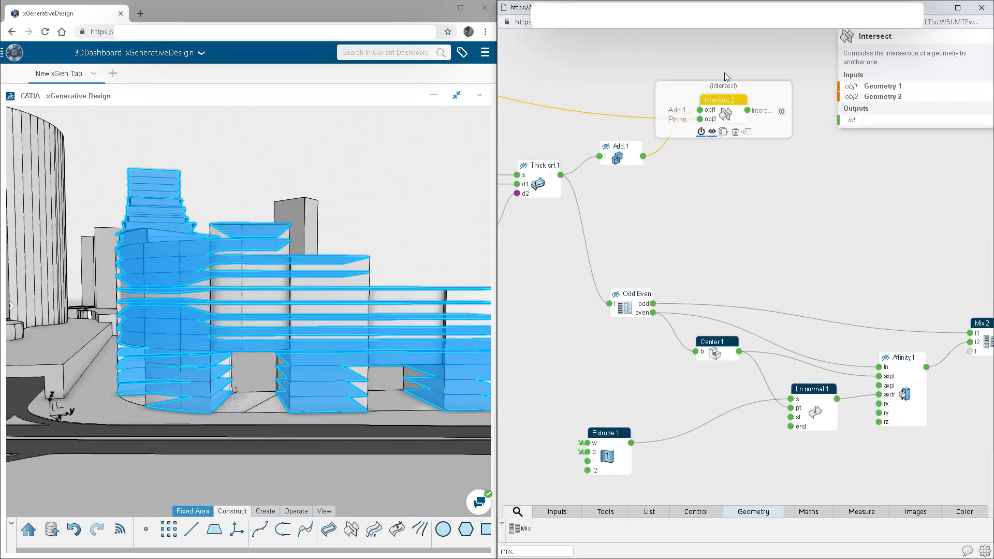
{"action": "left_click", "coordinate": [712, 133]}
{"action": "left_click", "coordinate": [721, 211]}
Step: Move Intersect.2 and Add.1 beyond Mix.2 and feed the Mix.2 output into Add.1 in place of Thick srf.1
{"action": "left_click_drag", "start_coordinate": [711, 250], "coordinate": [616, 248]}
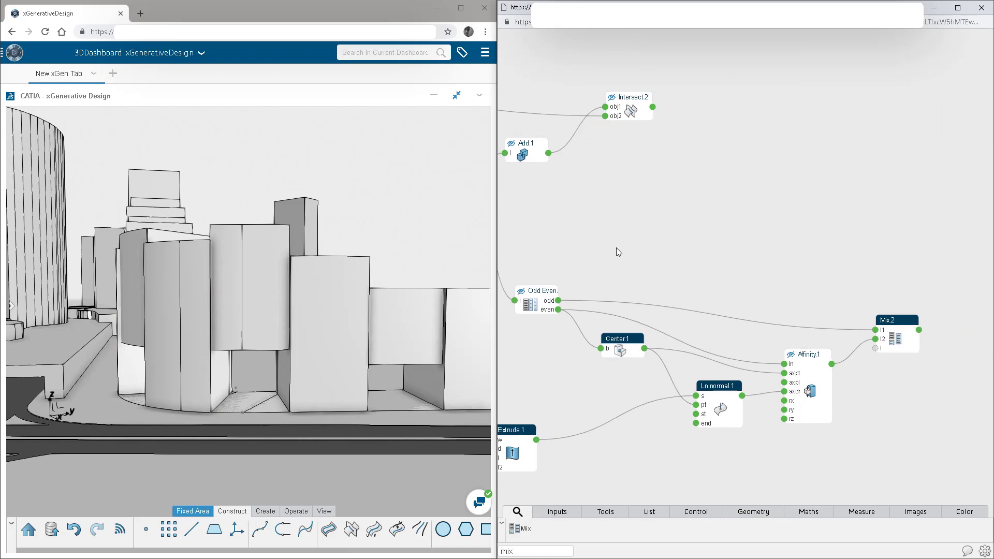
{"action": "left_click_drag", "start_coordinate": [697, 59], "coordinate": [935, 232]}
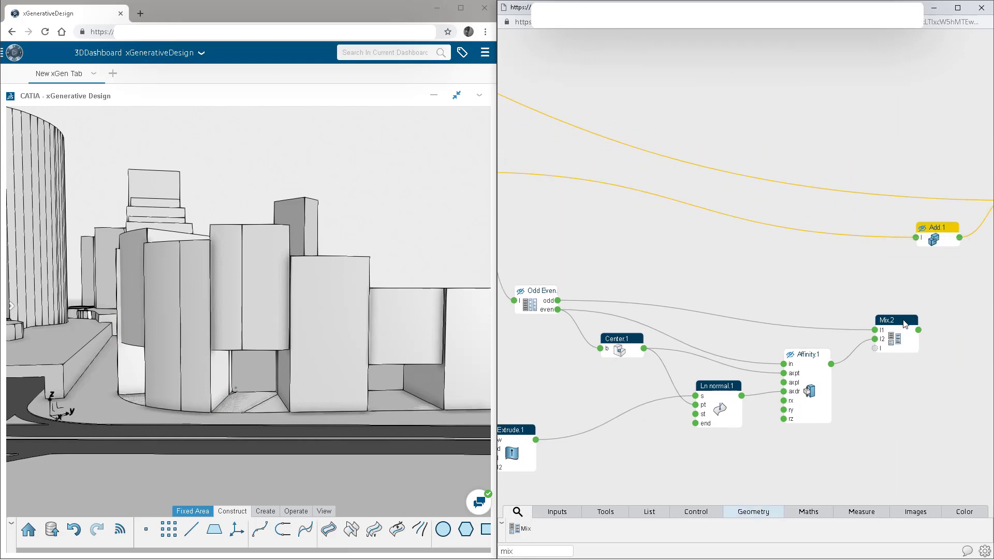
{"action": "left_click_drag", "start_coordinate": [890, 319], "coordinate": [916, 237]}
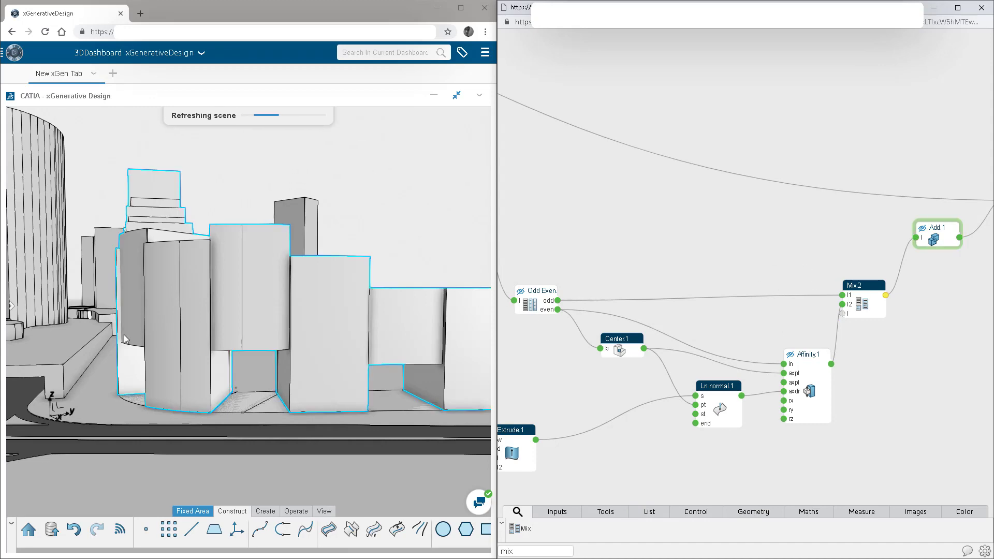
{"action": "middle_click_drag", "start_coordinate": [86, 324], "coordinate": [466, 306]}
Step: Make the output of the Max Building parameter wireless so its connection line to the curve graph is hidden
{"action": "middle_click_drag", "start_coordinate": [607, 298], "coordinate": [790, 284]}
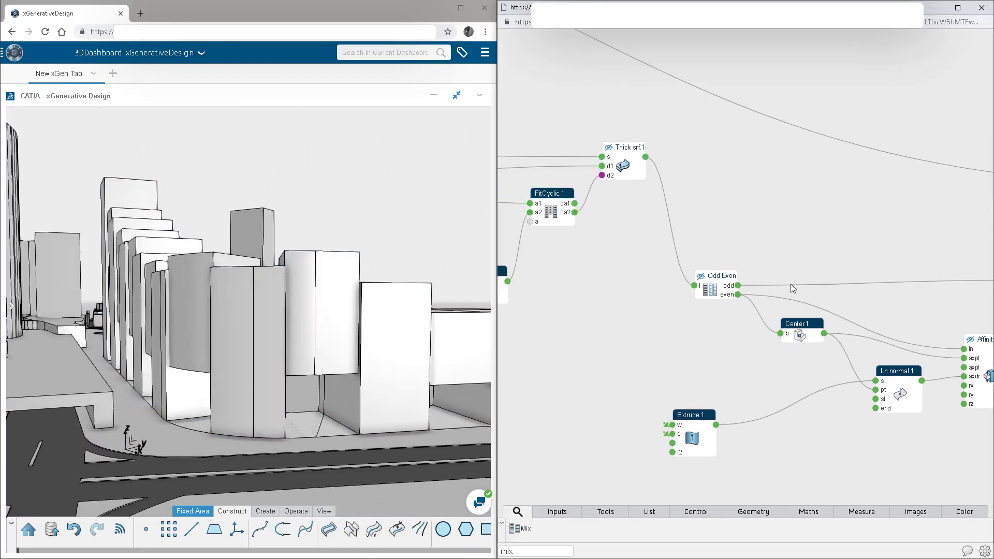
{"action": "scroll", "coordinate": [791, 284], "scroll_direction": "down", "scroll_amount": 4}
{"action": "middle_click_drag", "start_coordinate": [642, 331], "coordinate": [860, 337]}
{"action": "middle_click_drag", "start_coordinate": [546, 337], "coordinate": [768, 343]}
{"action": "middle_click_drag", "start_coordinate": [634, 316], "coordinate": [743, 366]}
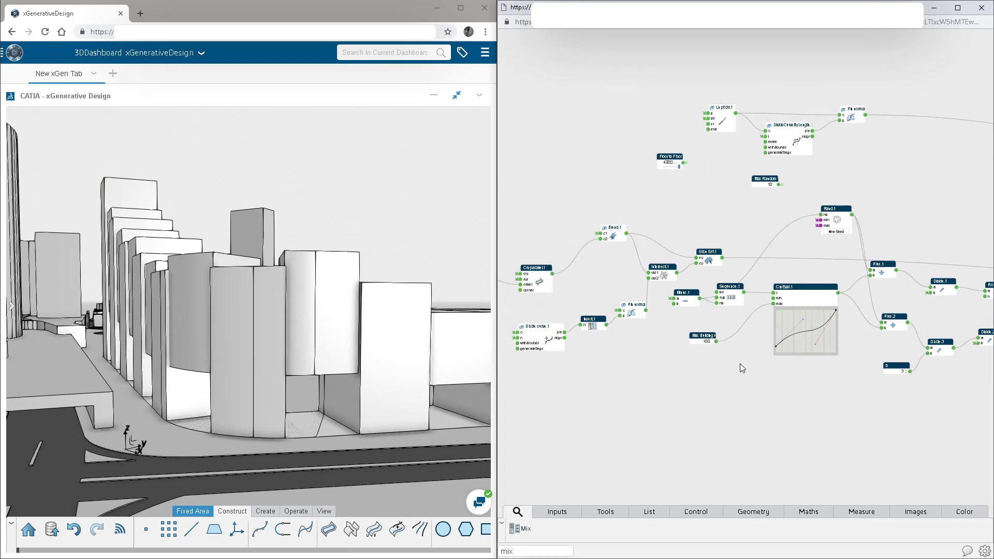
{"action": "middle_click_drag", "start_coordinate": [614, 350], "coordinate": [672, 355]}
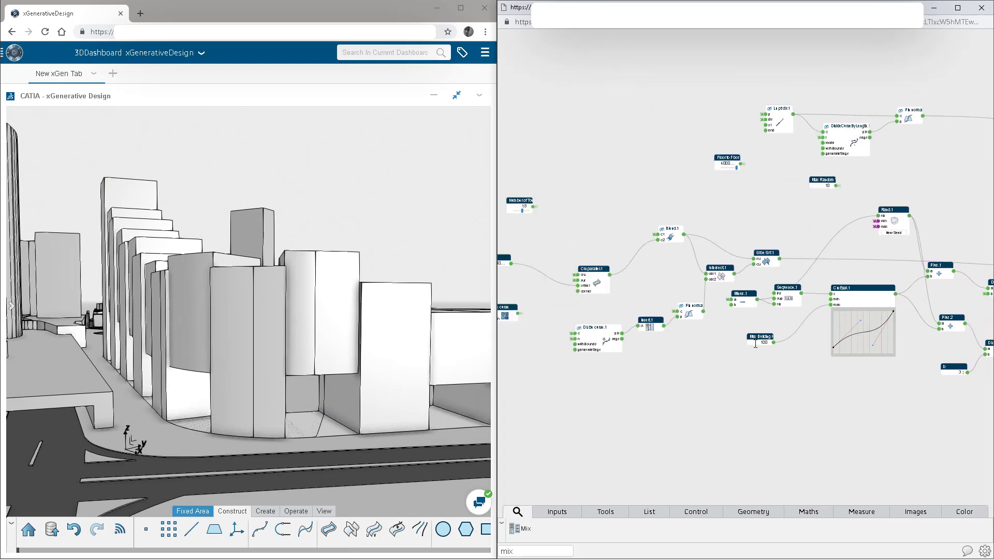
{"action": "left_click", "coordinate": [775, 339]}
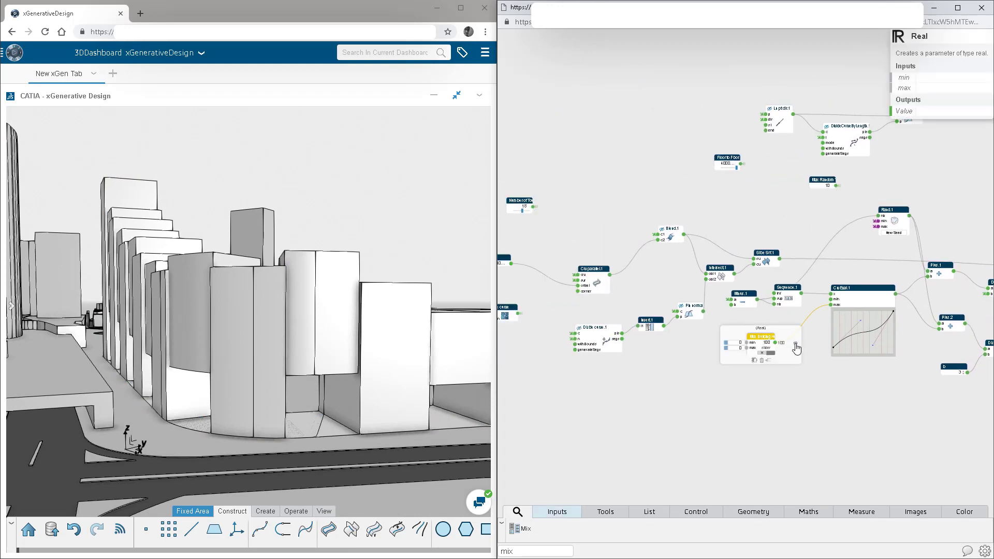
{"action": "left_click", "coordinate": [792, 392]}
Step: Rename the offset length parameter as Building Depth and make its output wireless
{"action": "middle_click_drag", "start_coordinate": [576, 392], "coordinate": [766, 379]}
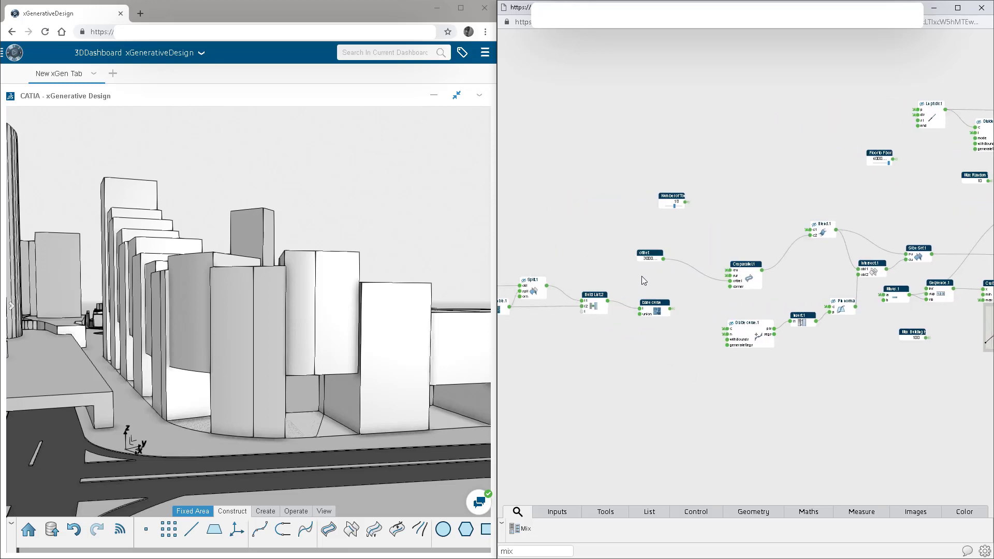
{"action": "scroll", "coordinate": [644, 280], "scroll_direction": "up", "scroll_amount": 5}
{"action": "double_click", "coordinate": [680, 268]}
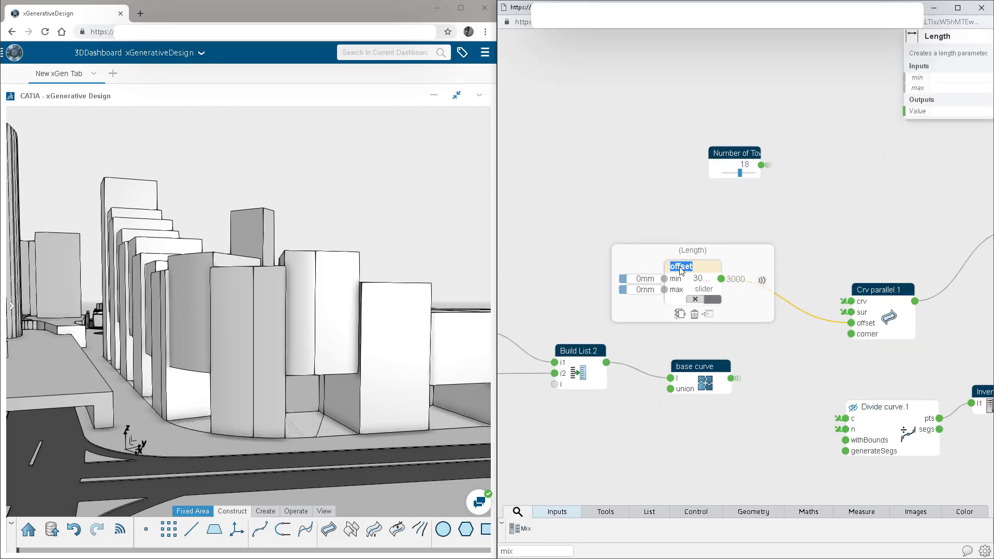
{"action": "type", "text": "Building Depth"}
{"action": "left_click", "coordinate": [763, 281]}
{"action": "left_click", "coordinate": [788, 249]}
Step: Move the tower number parameter up above the graph and place Building Depth directly beneath it
{"action": "middle_click_drag", "start_coordinate": [788, 250], "coordinate": [889, 259]}
{"action": "scroll", "coordinate": [889, 259], "scroll_direction": "down", "scroll_amount": 2}
{"action": "left_click_drag", "start_coordinate": [847, 180], "coordinate": [778, 73]}
{"action": "left_click_drag", "start_coordinate": [810, 276], "coordinate": [774, 108]}
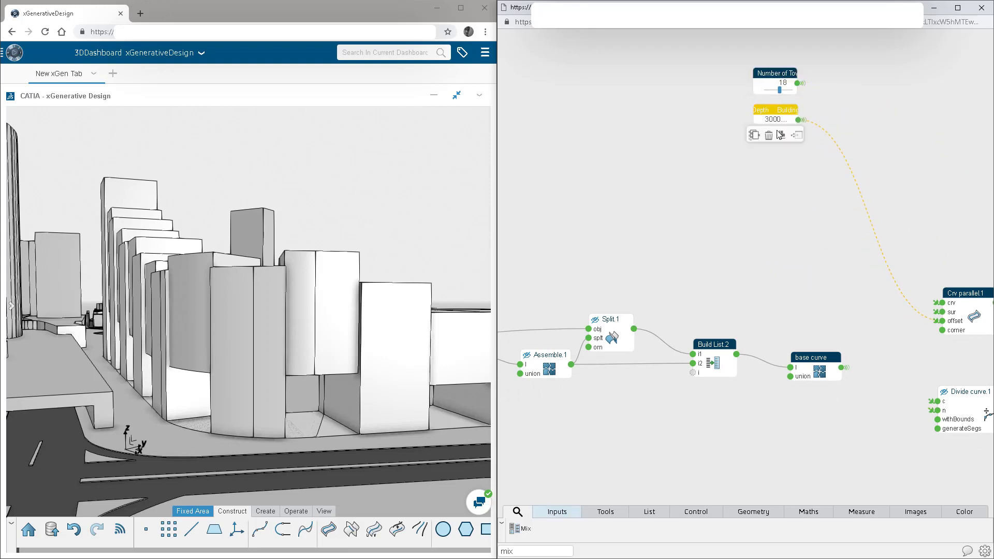
{"action": "left_click", "coordinate": [779, 220]}
Step: Stack the Floor to Floor and Max Building parameters below Building Depth in the input column
{"action": "scroll", "coordinate": [797, 209], "scroll_direction": "down", "scroll_amount": 3}
{"action": "middle_click_drag", "start_coordinate": [859, 171], "coordinate": [752, 177]}
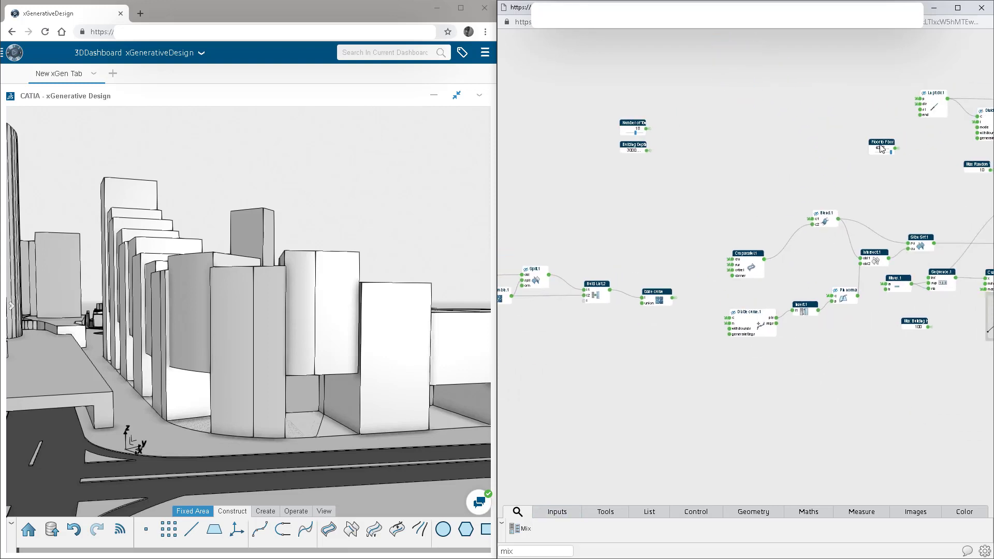
{"action": "left_click_drag", "start_coordinate": [882, 149], "coordinate": [632, 168]}
{"action": "left_click", "coordinate": [768, 224]}
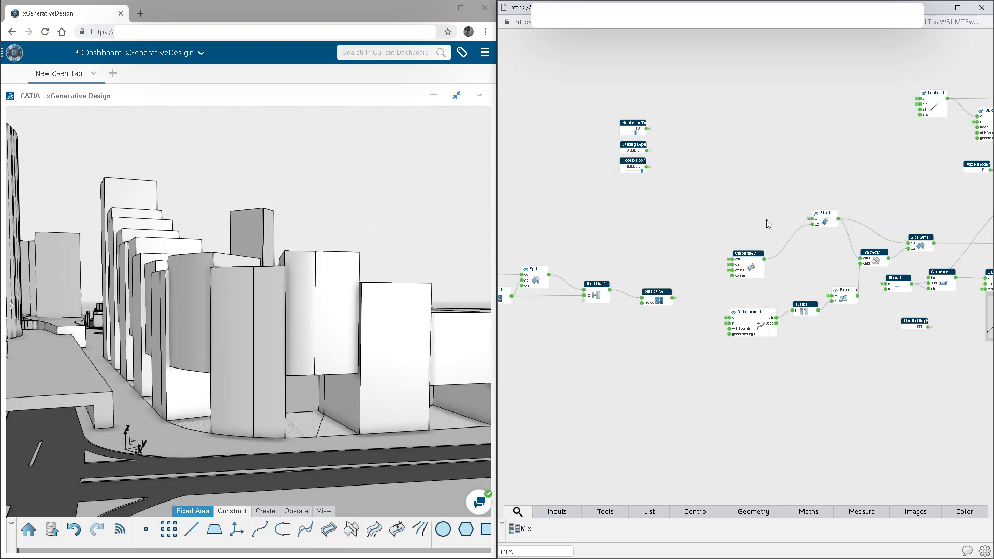
{"action": "middle_click_drag", "start_coordinate": [767, 221], "coordinate": [676, 189]}
{"action": "left_click_drag", "start_coordinate": [824, 291], "coordinate": [543, 153]}
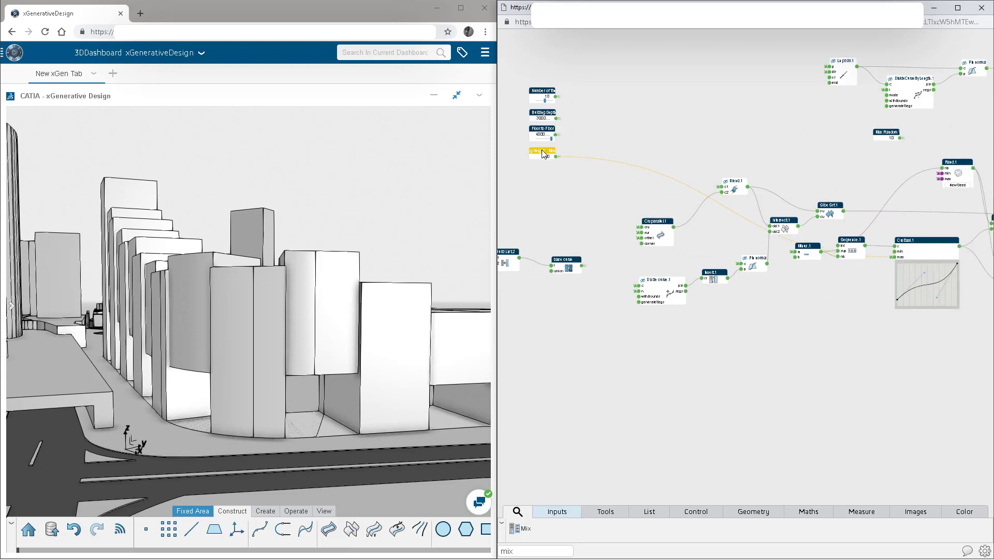
Step: Move the Max Random Variation parameter to the bottom of the input parameter column
{"action": "left_click_drag", "start_coordinate": [886, 132], "coordinate": [533, 167]}
{"action": "left_click", "coordinate": [585, 228]}
Step: Rename the circle's radius parameter as Building Radius, make its output wireless and shift it down slightly
{"action": "middle_click_drag", "start_coordinate": [821, 374], "coordinate": [677, 363]}
{"action": "scroll", "coordinate": [677, 362], "scroll_direction": "down", "scroll_amount": 2}
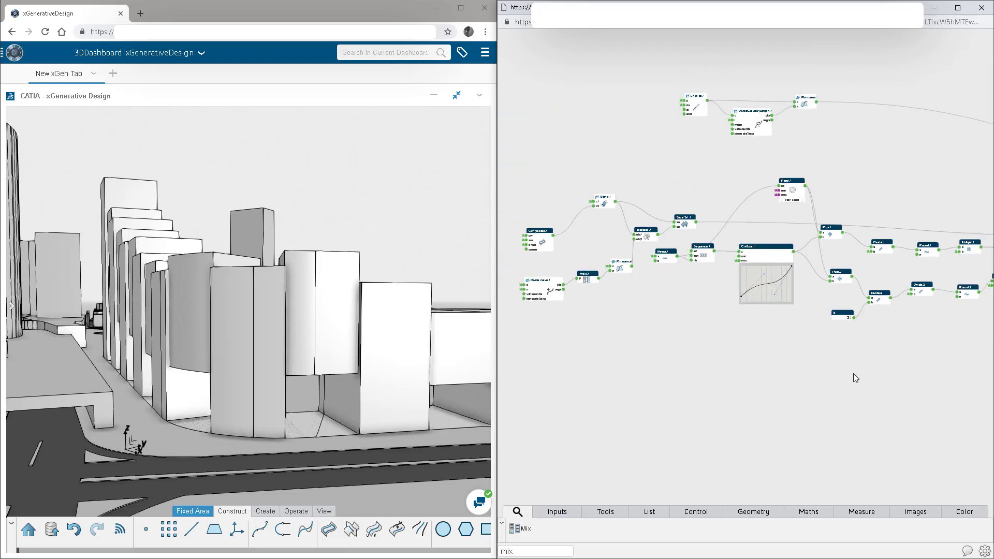
{"action": "middle_click_drag", "start_coordinate": [856, 370], "coordinate": [719, 372]}
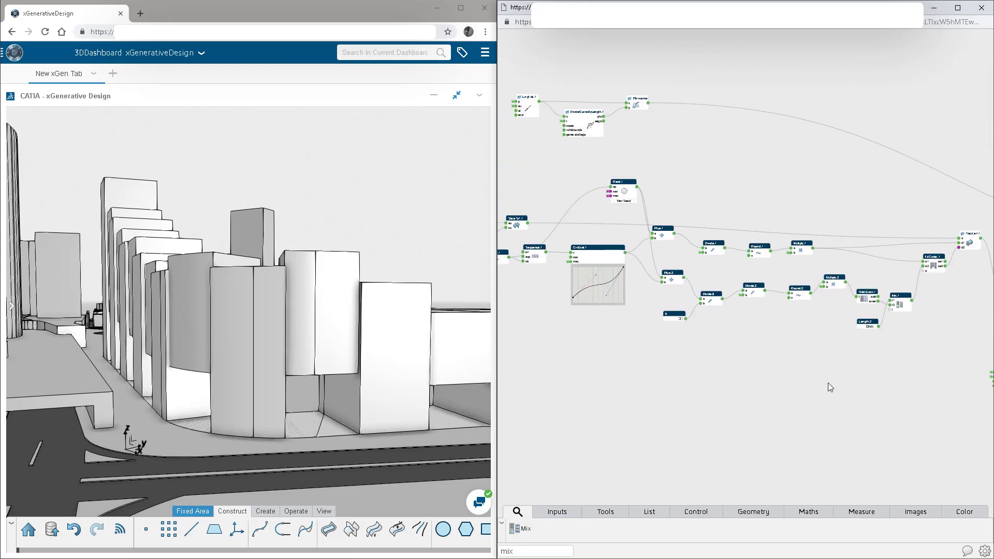
{"action": "middle_click_drag", "start_coordinate": [837, 384], "coordinate": [882, 364]}
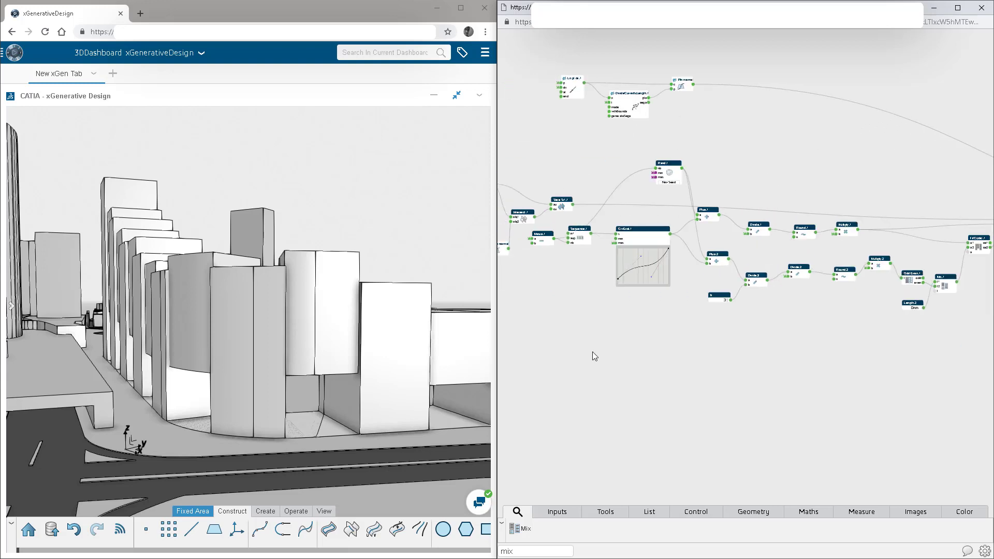
{"action": "middle_click_drag", "start_coordinate": [594, 356], "coordinate": [821, 381]}
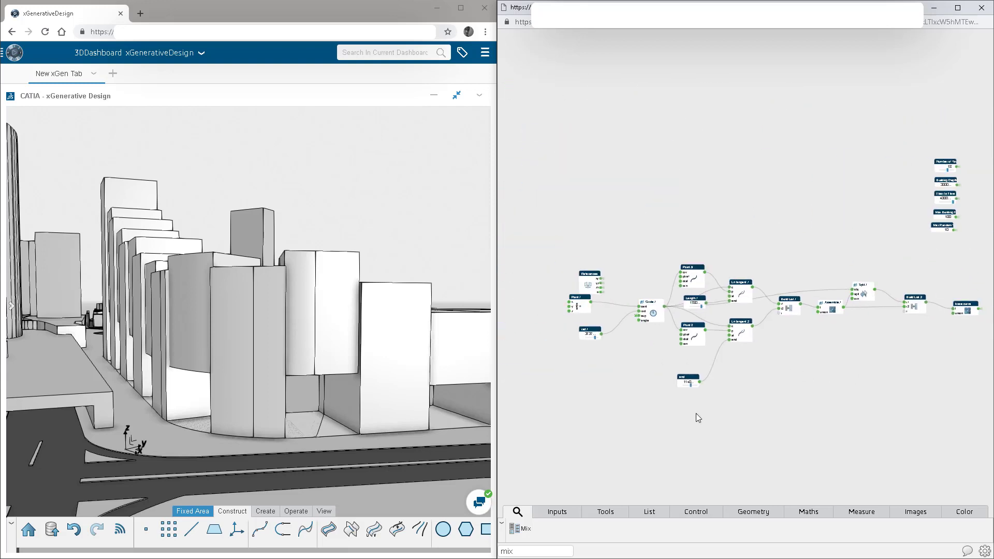
{"action": "scroll", "coordinate": [688, 427], "scroll_direction": "up", "scroll_amount": 4}
{"action": "scroll", "coordinate": [723, 386], "scroll_direction": "down", "scroll_amount": 3}
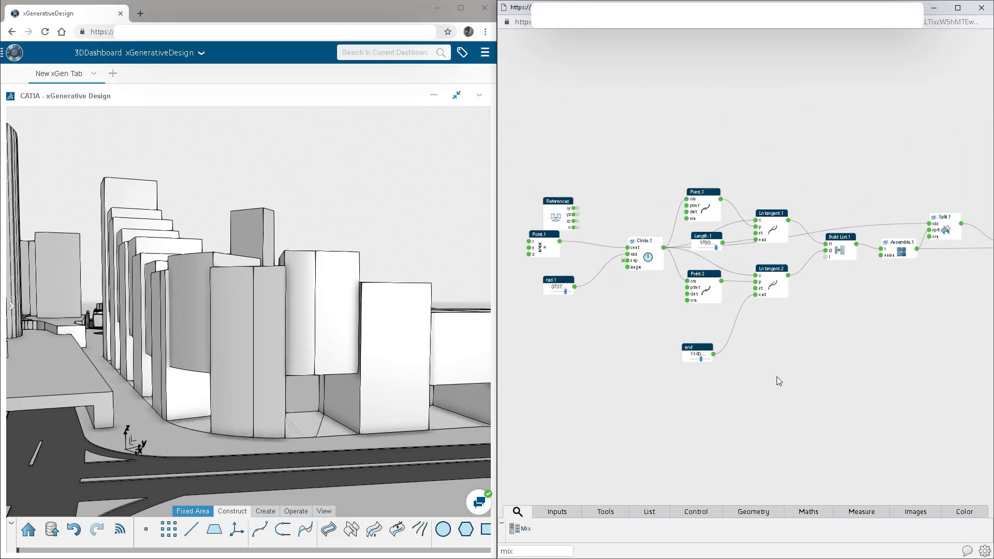
{"action": "double_click", "coordinate": [553, 282]}
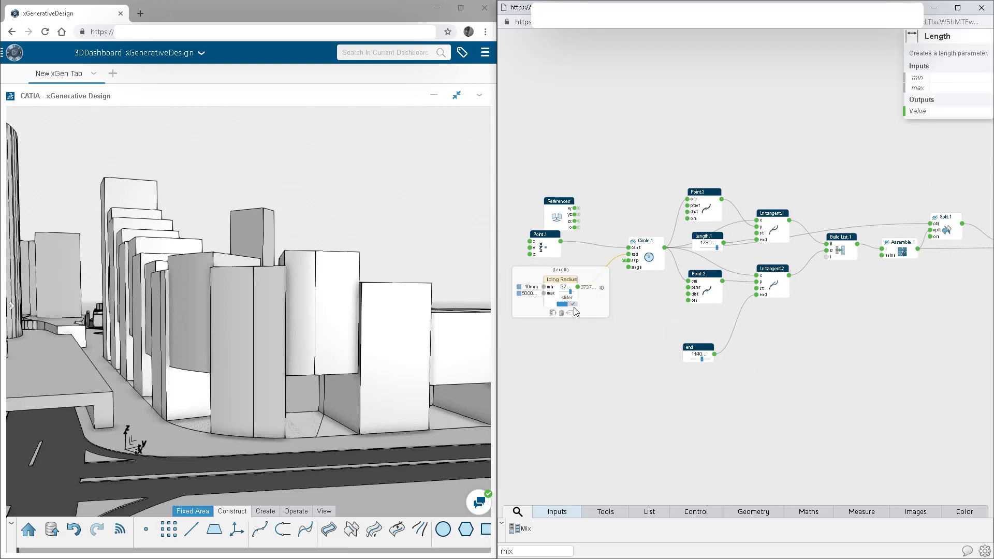
{"action": "left_click", "coordinate": [616, 339]}
{"action": "left_click", "coordinate": [575, 287]}
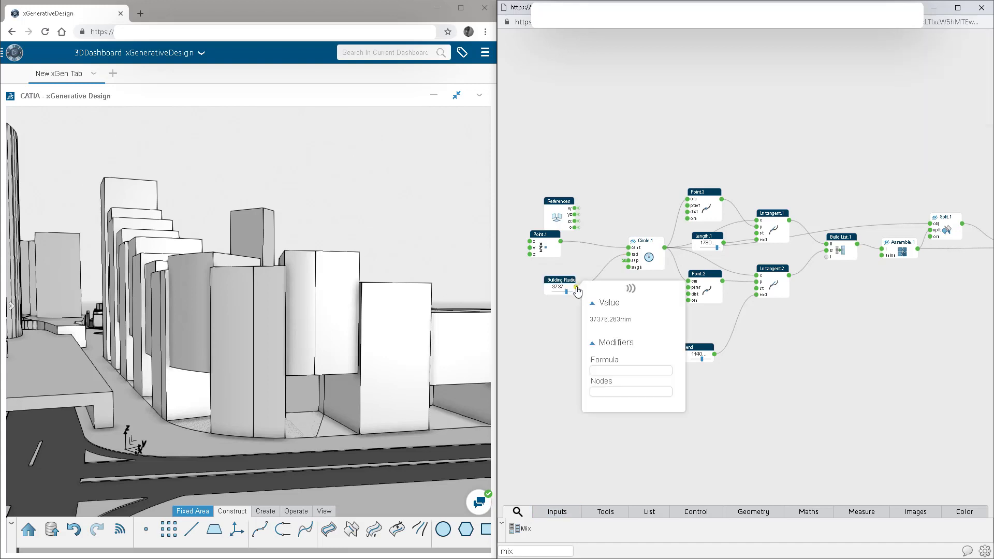
{"action": "left_click", "coordinate": [631, 288]}
{"action": "left_click", "coordinate": [563, 282]}
{"action": "left_click_drag", "start_coordinate": [563, 284], "coordinate": [564, 317]}
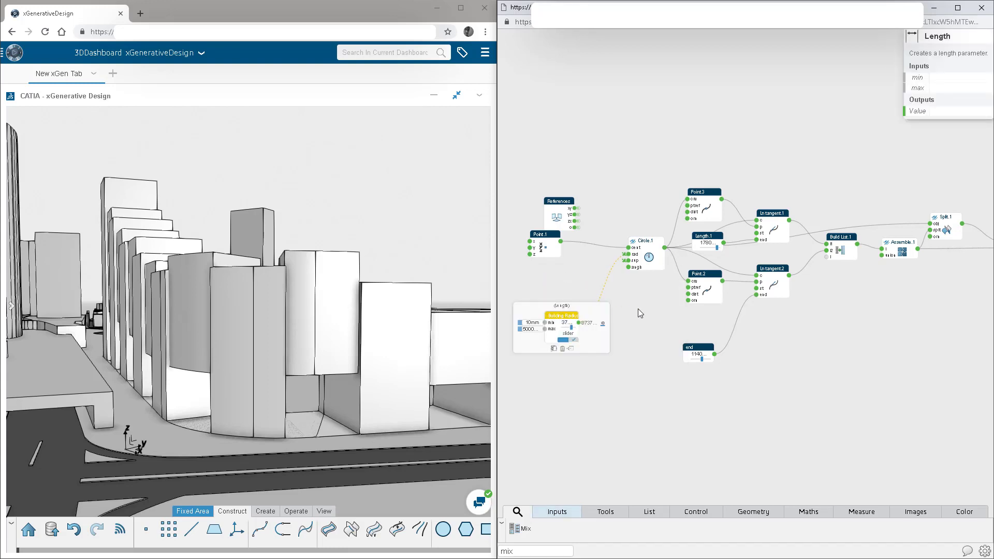
{"action": "left_click", "coordinate": [639, 310]}
Step: Place the first tangent line's length parameter above Building Radius, rename it Building Length 01 and make its output wireless
{"action": "left_click_drag", "start_coordinate": [701, 237], "coordinate": [558, 293]}
{"action": "left_click", "coordinate": [558, 296]}
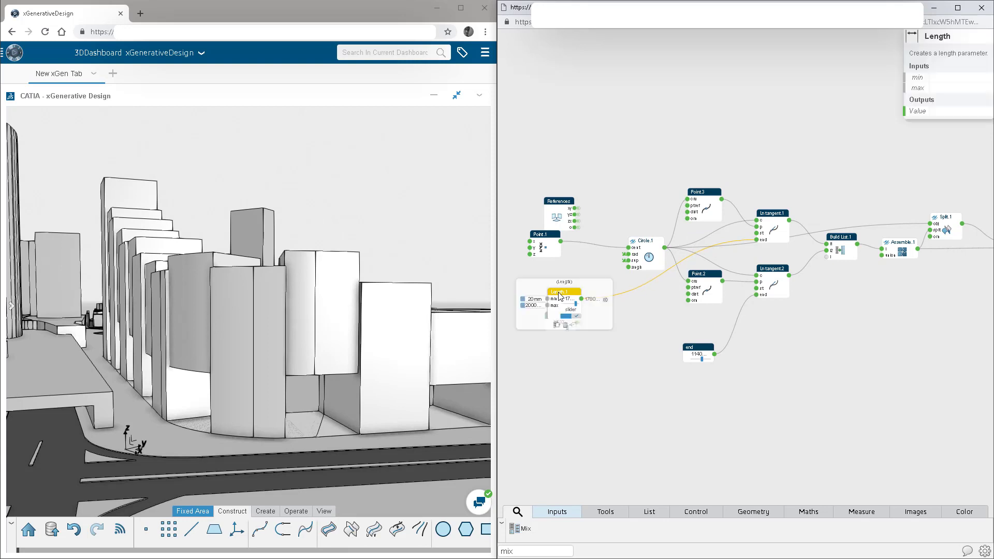
{"action": "type", "text": "B"}
{"action": "left_click", "coordinate": [606, 300]}
{"action": "left_click", "coordinate": [616, 368]}
Step: Place the second tangent line's end parameter between Building Length 01 and Building Radius, naming it Building Length 02 with a wireless output
{"action": "left_click_drag", "start_coordinate": [562, 318], "coordinate": [565, 348]}
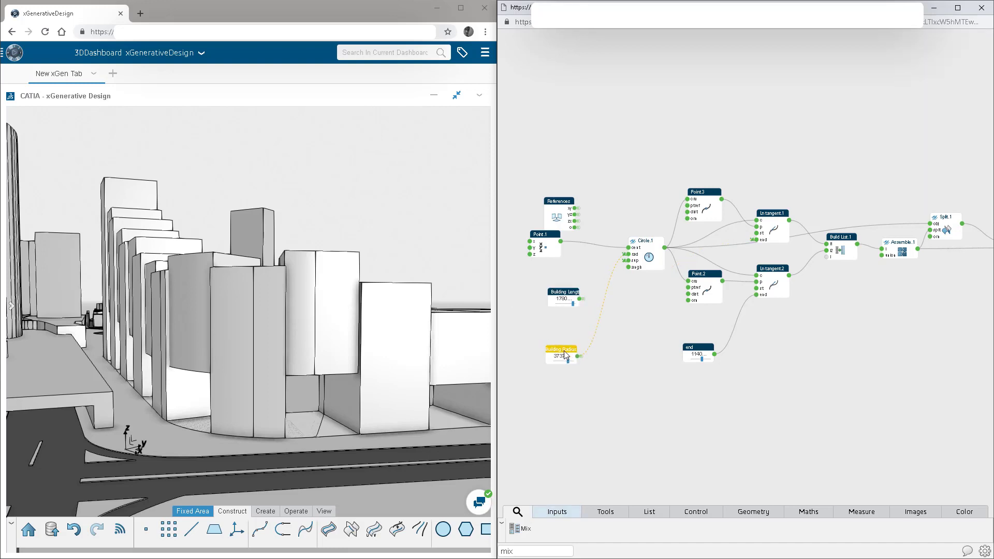
{"action": "left_click_drag", "start_coordinate": [699, 351], "coordinate": [561, 321]}
{"action": "left_click", "coordinate": [556, 321]}
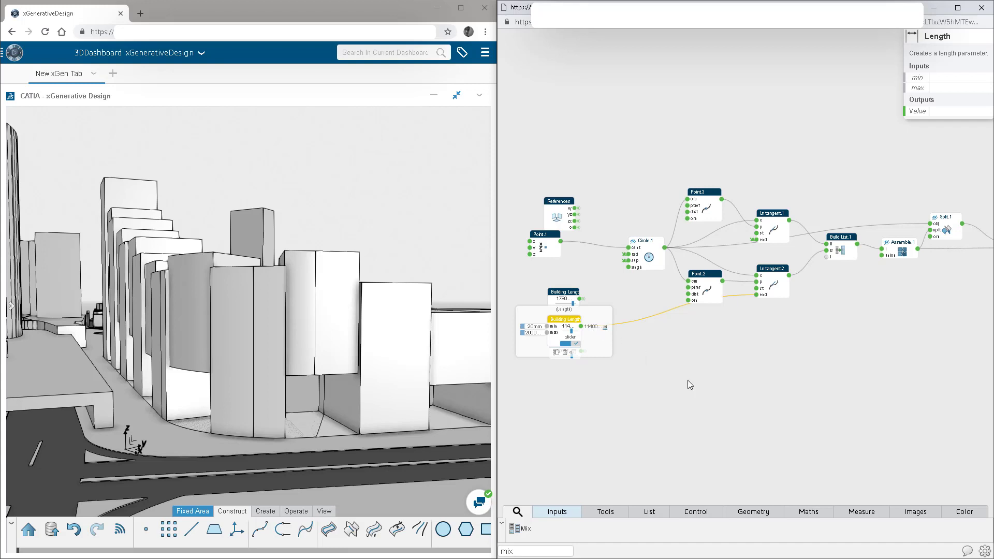
{"action": "left_click", "coordinate": [665, 380]}
Step: Move the two Building Length parameters and Building Radius together onto the top of the input parameter column
{"action": "scroll", "coordinate": [666, 380], "scroll_direction": "down", "scroll_amount": 3}
{"action": "left_click_drag", "start_coordinate": [566, 317], "coordinate": [624, 376]}
{"action": "middle_click_drag", "start_coordinate": [687, 381], "coordinate": [637, 429]}
{"action": "left_click_drag", "start_coordinate": [544, 367], "coordinate": [892, 132]}
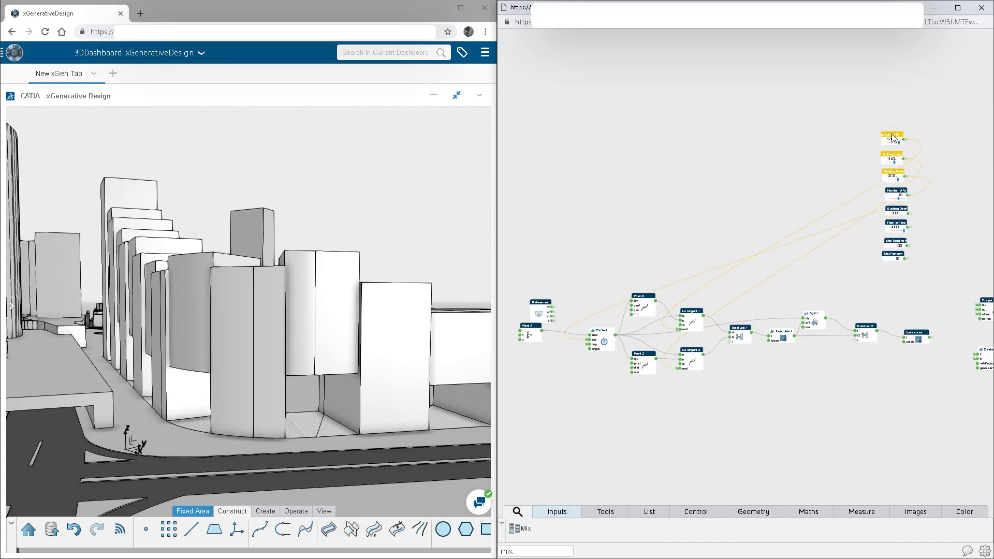
{"action": "left_click", "coordinate": [953, 172]}
Step: Group all eight input parameters in a frame titled Controllers and colour it light blue
{"action": "middle_click_drag", "start_coordinate": [942, 186], "coordinate": [800, 181]}
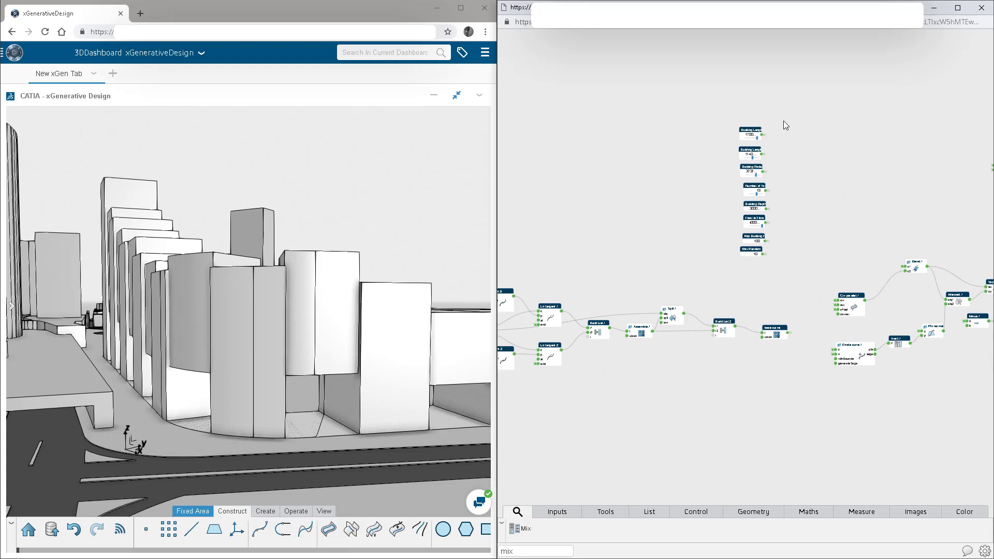
{"action": "left_click_drag", "start_coordinate": [789, 100], "coordinate": [725, 275]}
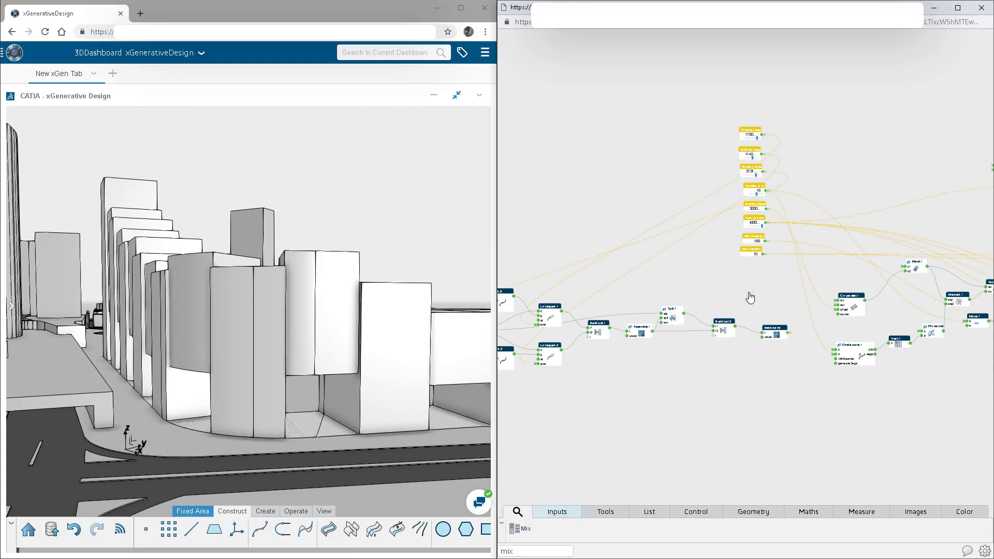
{"action": "left_click", "coordinate": [750, 293]}
{"action": "double_click", "coordinate": [750, 120]}
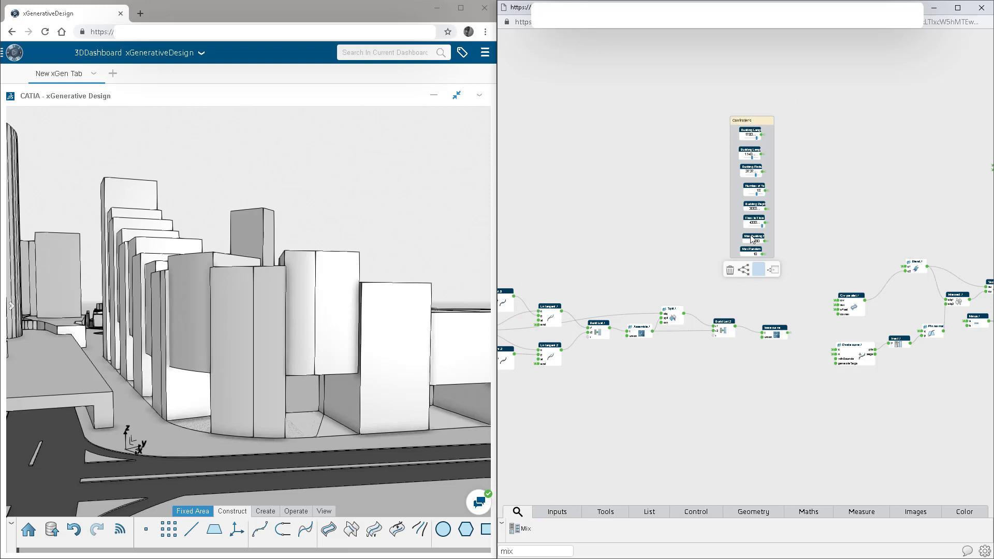
{"action": "left_click", "coordinate": [758, 269]}
{"action": "left_click", "coordinate": [759, 283]}
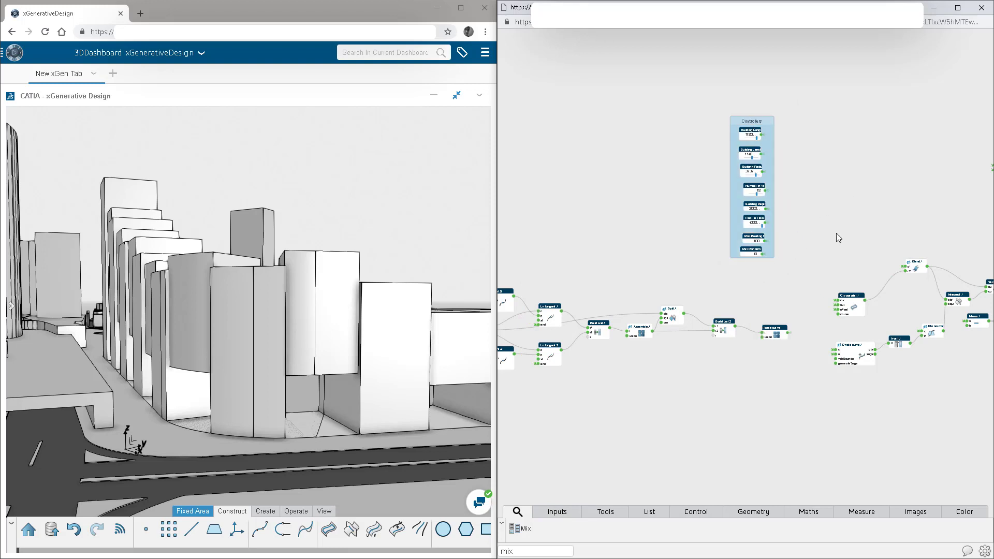
Step: Preview the floor divisions that the final Intersect node produces on the towers
{"action": "middle_click_drag", "start_coordinate": [837, 234], "coordinate": [745, 184]}
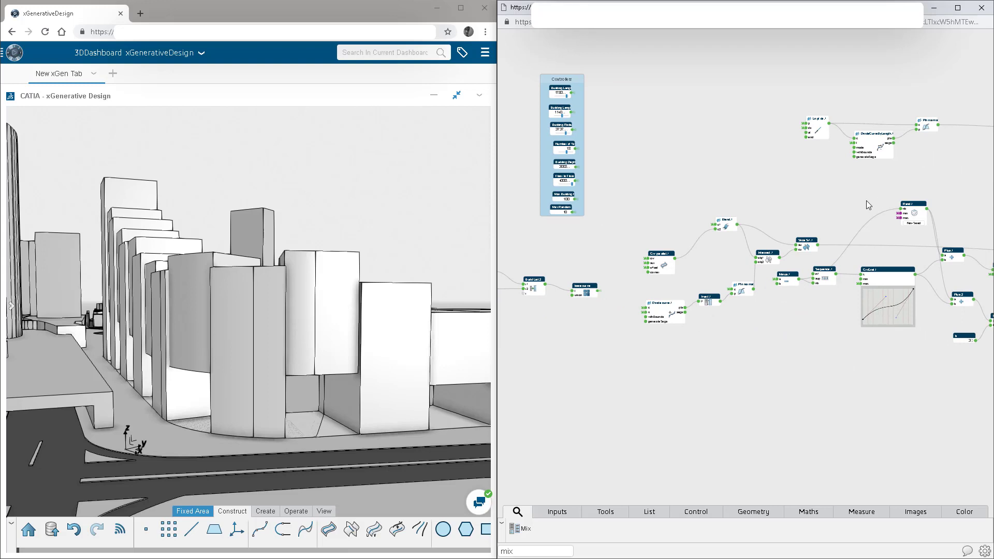
{"action": "middle_click_drag", "start_coordinate": [866, 201], "coordinate": [703, 192]}
{"action": "middle_click_drag", "start_coordinate": [920, 196], "coordinate": [655, 158]}
{"action": "middle_click_drag", "start_coordinate": [883, 227], "coordinate": [648, 195]}
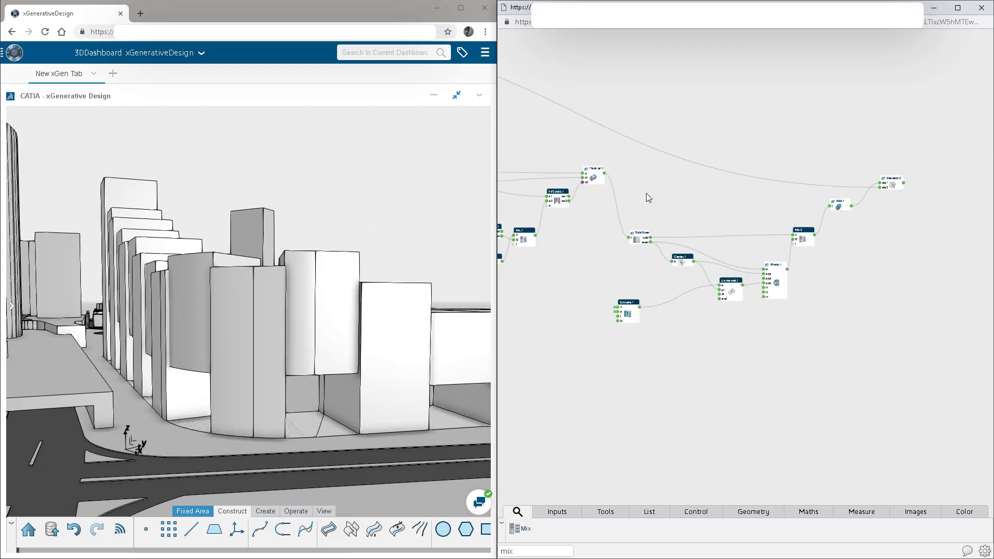
{"action": "left_click", "coordinate": [890, 182]}
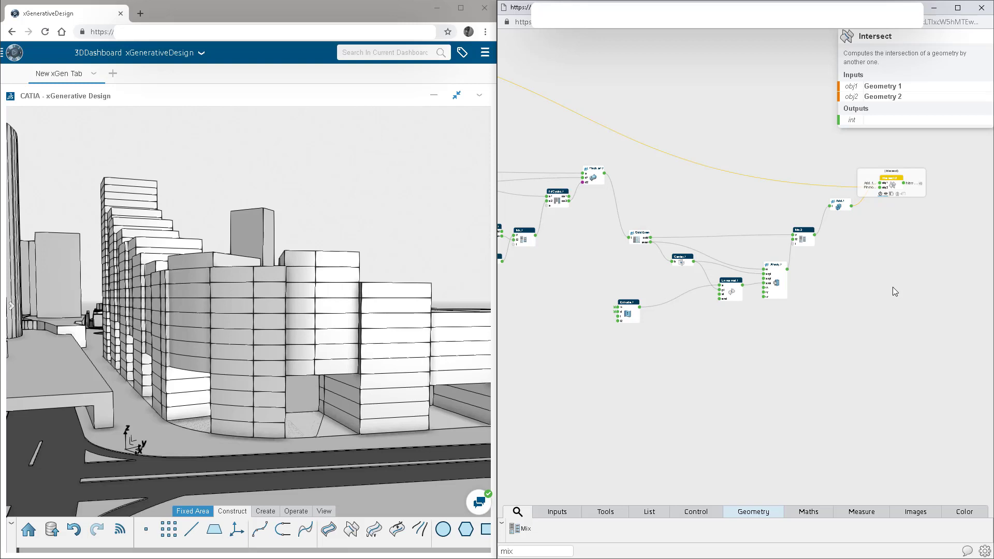
{"action": "left_click", "coordinate": [862, 228]}
Step: Compare the CrvEval.1 height curve with the tower massing in a wider model view
{"action": "middle_click_drag", "start_coordinate": [520, 365], "coordinate": [740, 366]}
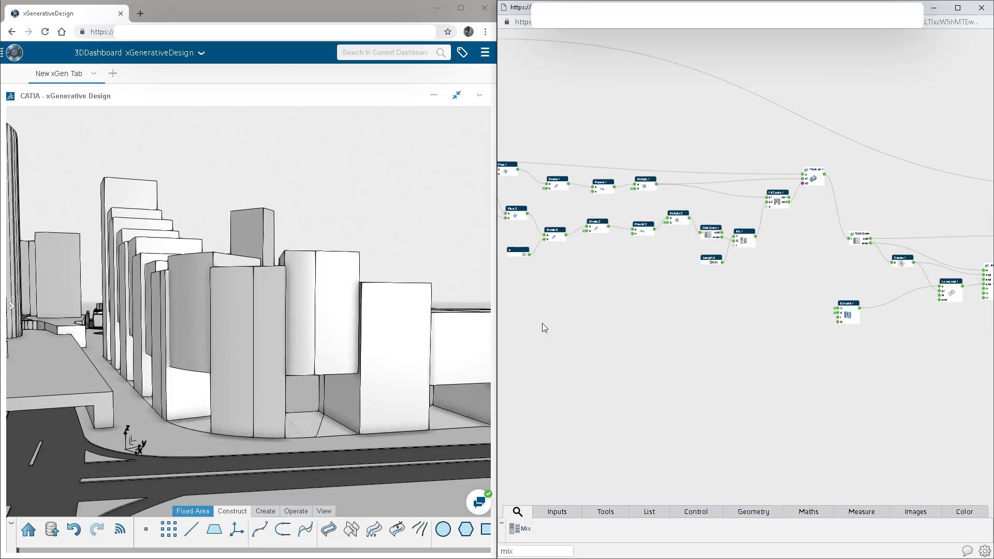
{"action": "middle_click_drag", "start_coordinate": [542, 324], "coordinate": [628, 325]}
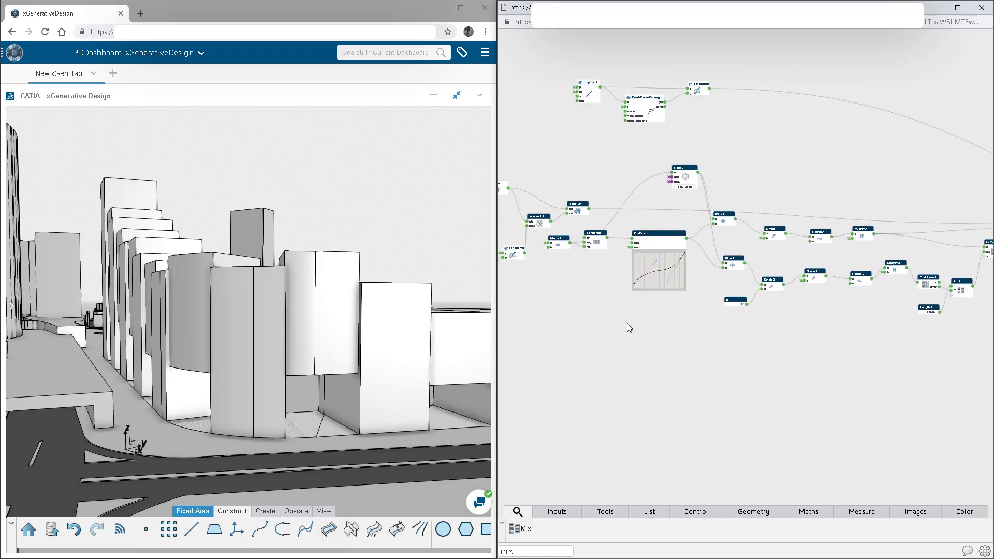
{"action": "scroll", "coordinate": [631, 319], "scroll_direction": "up", "scroll_amount": 10}
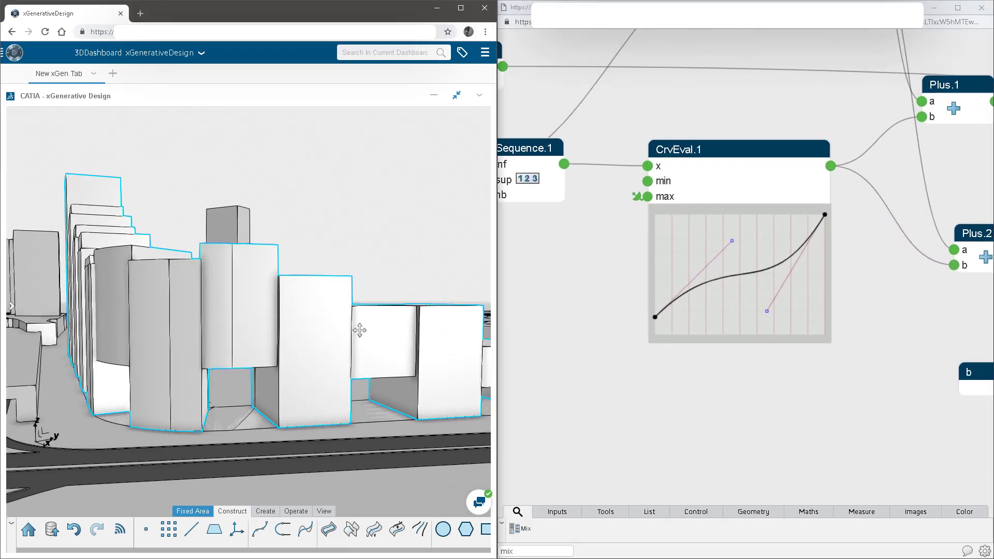
{"action": "middle_click_drag", "start_coordinate": [360, 330], "coordinate": [300, 362]}
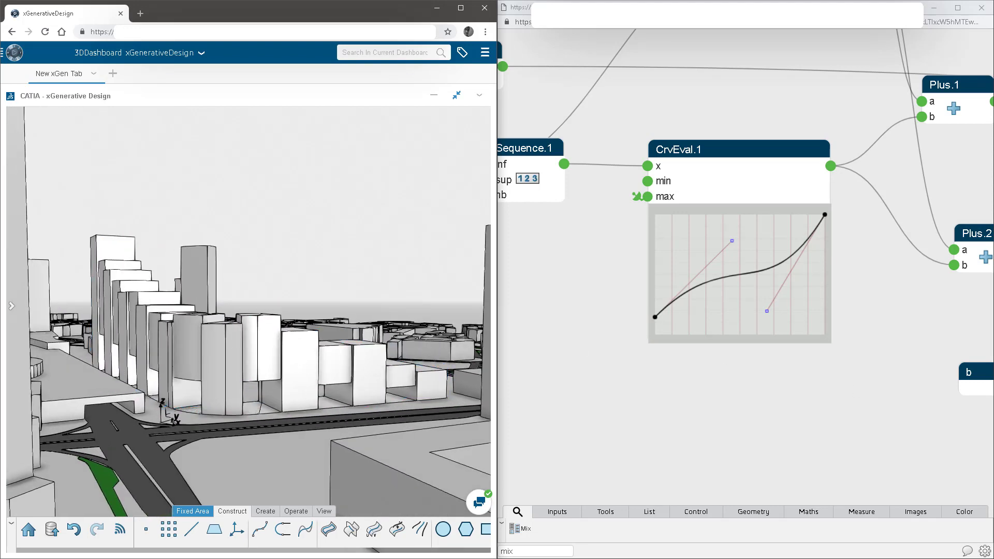
{"action": "left_click", "coordinate": [818, 339]}
Step: Inspect the list of height values output by the Multiply.1 node
{"action": "scroll", "coordinate": [812, 391], "scroll_direction": "down", "scroll_amount": 5}
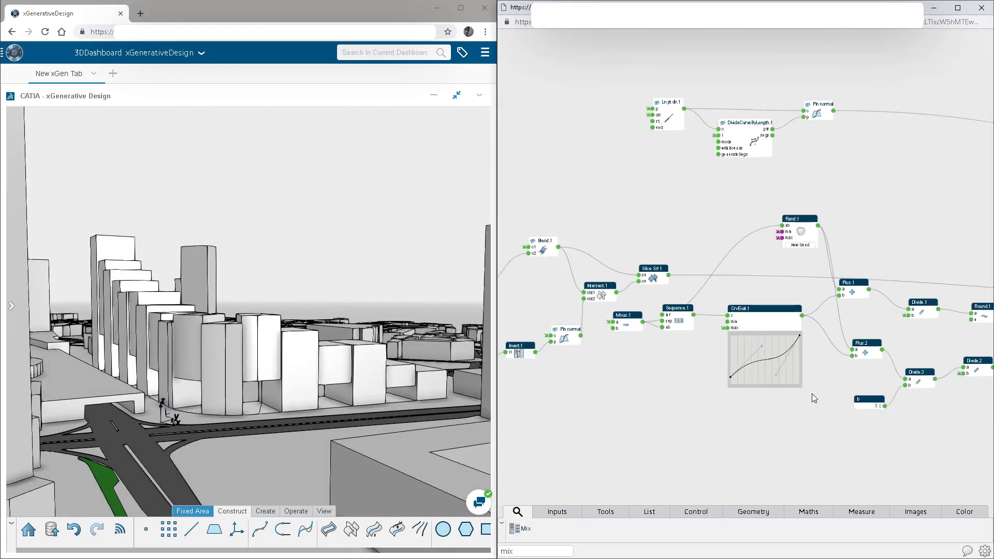
{"action": "scroll", "coordinate": [813, 393], "scroll_direction": "down", "scroll_amount": 4}
{"action": "middle_click_drag", "start_coordinate": [881, 327], "coordinate": [678, 287]}
{"action": "middle_click_drag", "start_coordinate": [900, 347], "coordinate": [728, 283]}
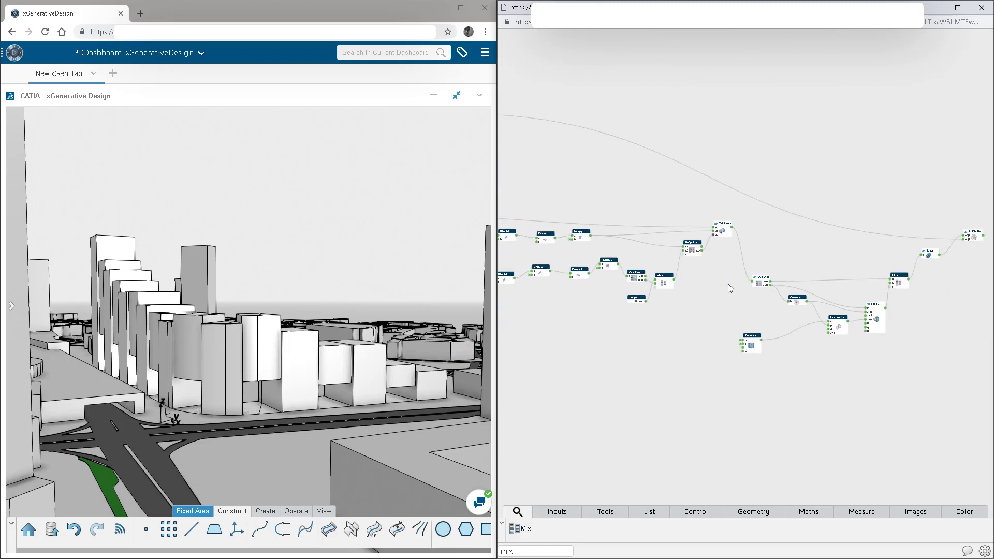
{"action": "middle_click_drag", "start_coordinate": [888, 307], "coordinate": [818, 321]}
{"action": "scroll", "coordinate": [697, 323], "scroll_direction": "up", "scroll_amount": 6}
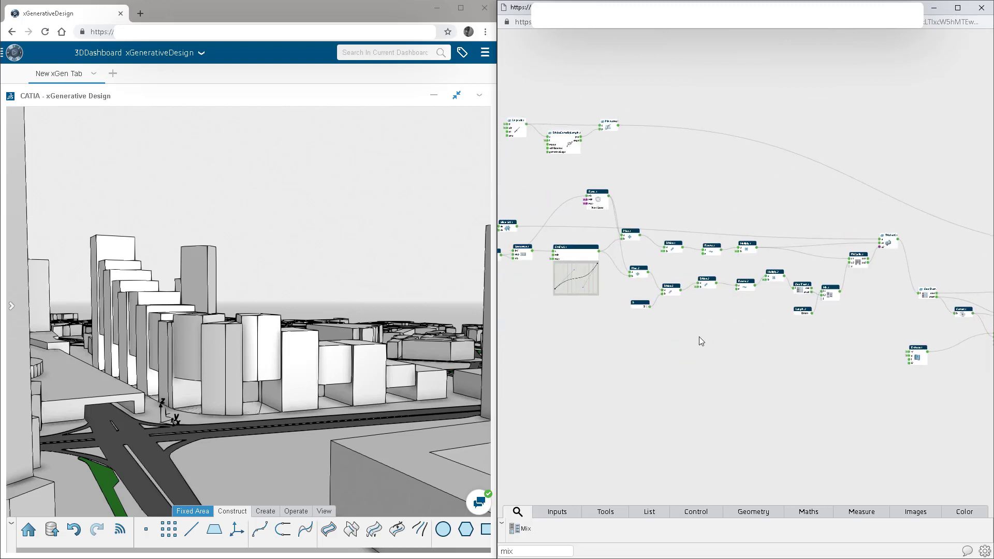
{"action": "middle_click_drag", "start_coordinate": [784, 327], "coordinate": [726, 380]}
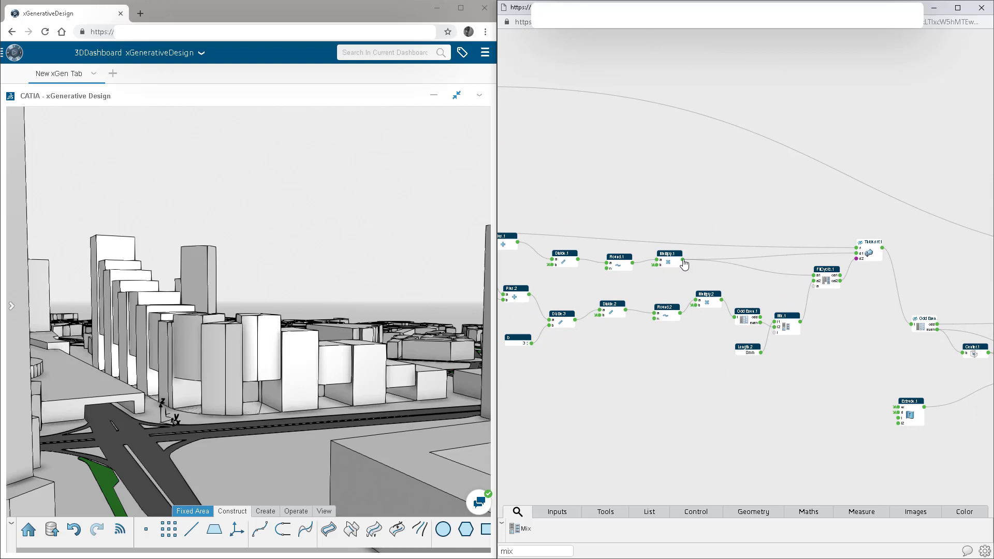
{"action": "mouse_move", "coordinate": [683, 261]}
{"action": "scroll", "coordinate": [726, 362], "scroll_direction": "down", "scroll_amount": 3}
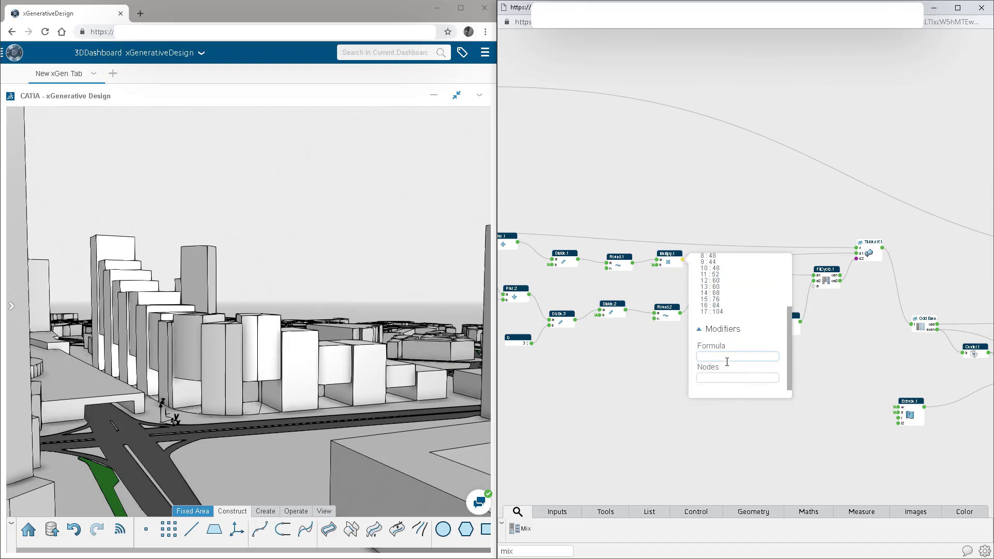
{"action": "scroll", "coordinate": [725, 352], "scroll_direction": "up", "scroll_amount": 3}
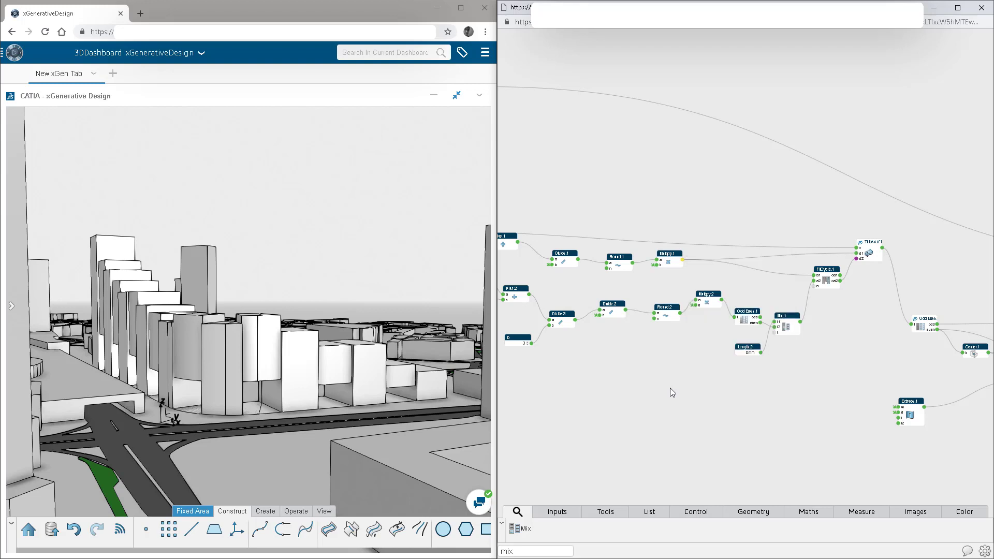
Step: Add a Translate Length Dir node above the height calculation and connect the Intersect.1 output to its in input
{"action": "middle_click_drag", "start_coordinate": [721, 231], "coordinate": [741, 278]}
{"action": "type", "text": "tran"}
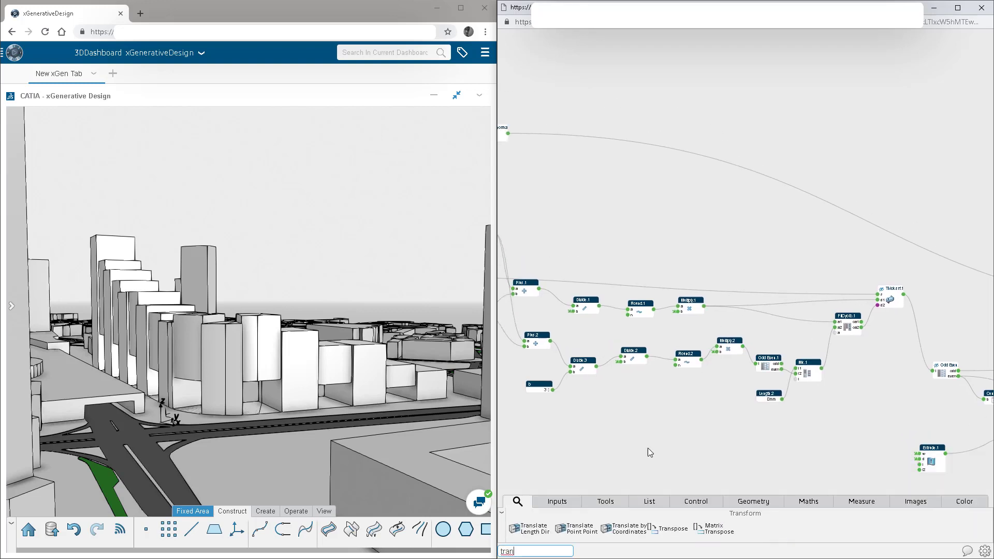
{"action": "left_click_drag", "start_coordinate": [533, 529], "coordinate": [765, 338]}
{"action": "left_click_drag", "start_coordinate": [757, 303], "coordinate": [770, 234]}
{"action": "scroll", "coordinate": [793, 247], "scroll_direction": "down", "scroll_amount": 3}
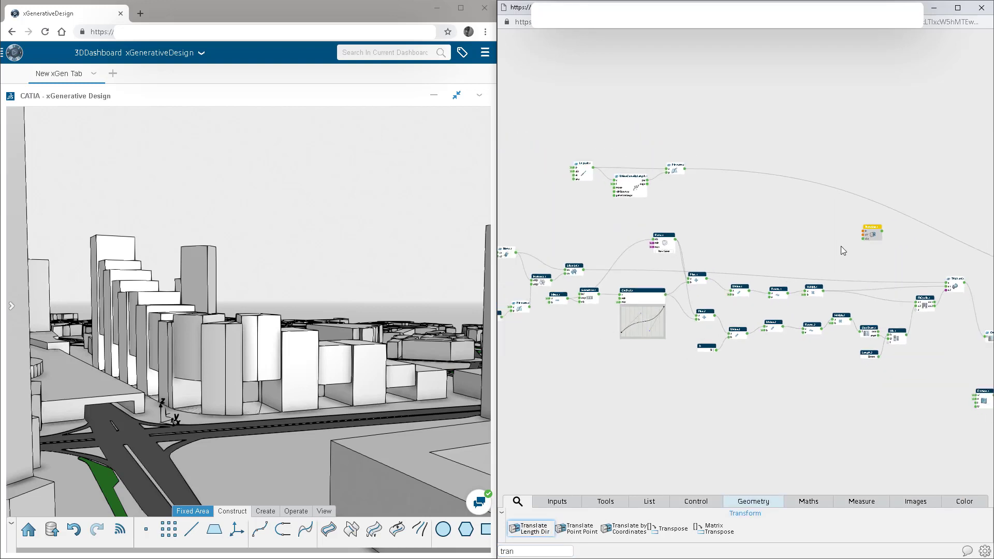
{"action": "middle_click_drag", "start_coordinate": [628, 275], "coordinate": [584, 271]}
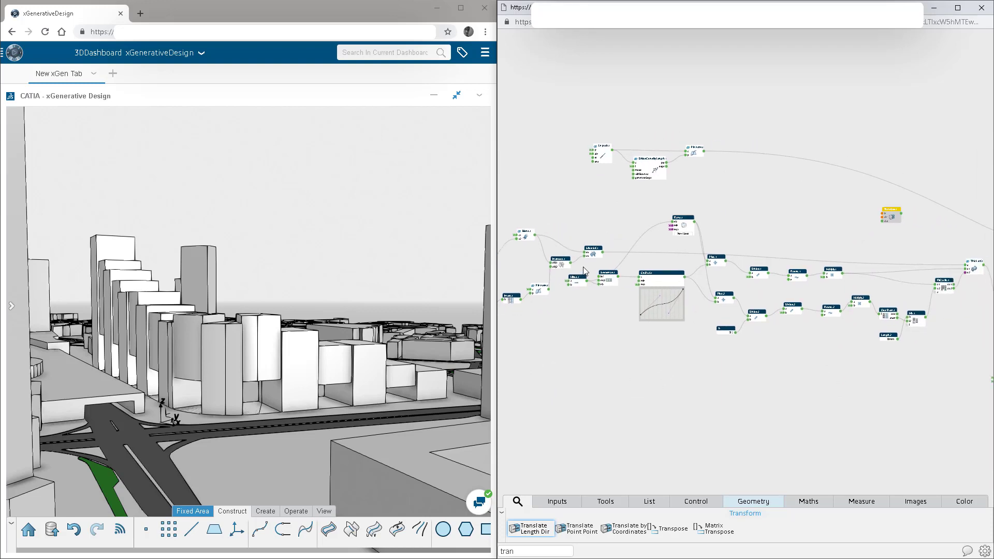
{"action": "left_click_drag", "start_coordinate": [571, 267], "coordinate": [883, 214]}
Step: Set the Translate node's direction to the global variable References.xy and open the node's inputs
{"action": "scroll", "coordinate": [889, 235], "scroll_direction": "up", "scroll_amount": 5}
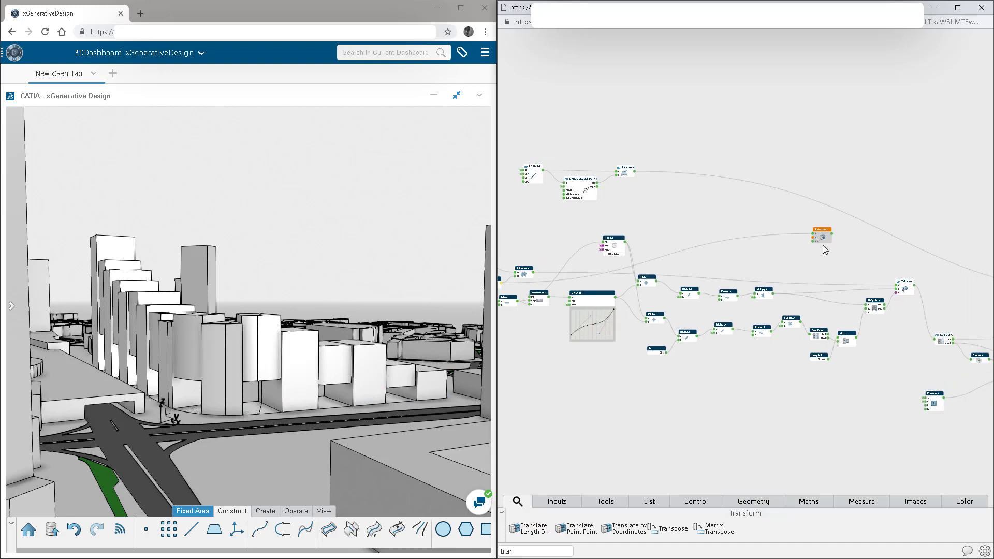
{"action": "left_click", "coordinate": [799, 228]}
{"action": "left_click", "coordinate": [731, 234]}
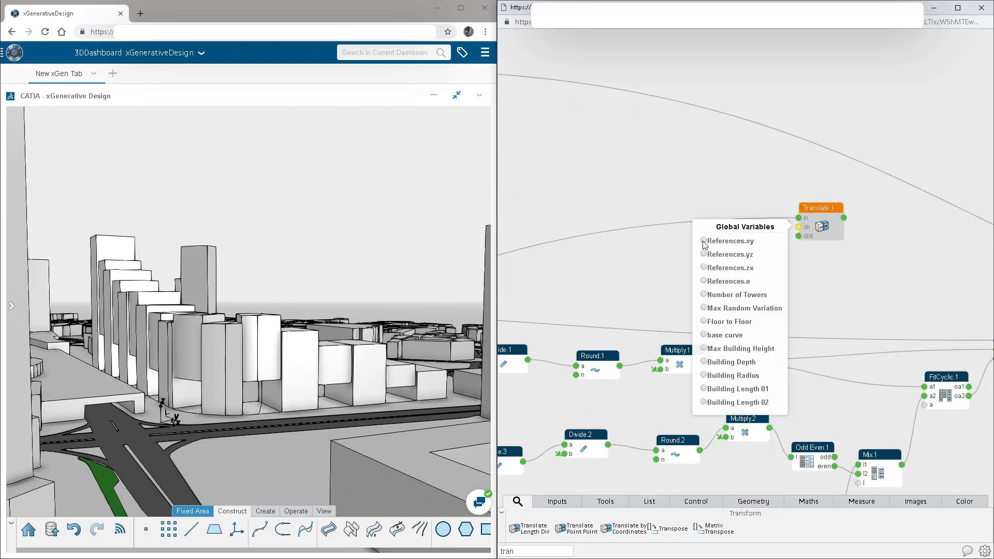
{"action": "left_click", "coordinate": [703, 242]}
{"action": "left_click", "coordinate": [826, 266]}
{"action": "left_click", "coordinate": [820, 225]}
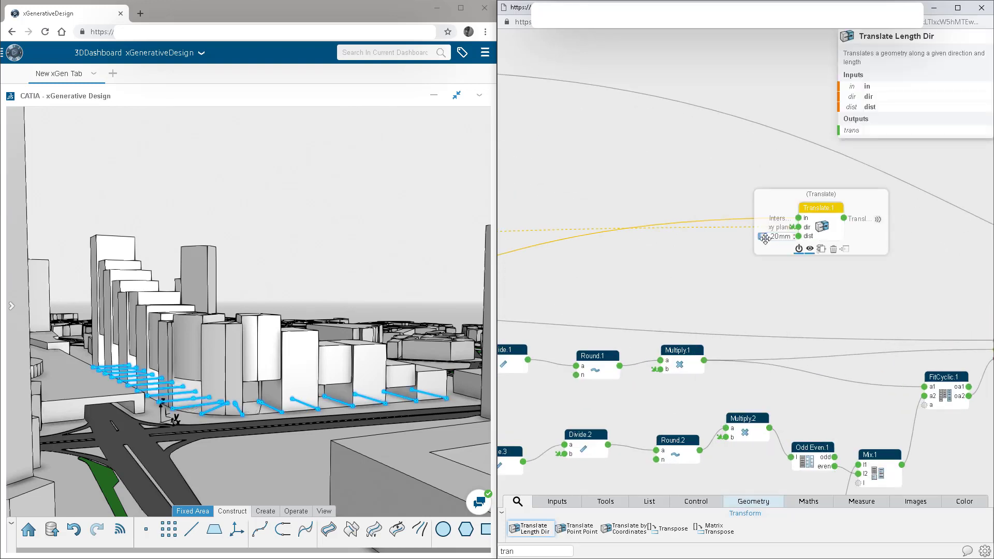
Step: Extract the Translate node's dist input as a separate parameter node and add a Plus node below Translate.1
{"action": "left_click_drag", "start_coordinate": [763, 237], "coordinate": [670, 254]}
{"action": "left_click", "coordinate": [799, 280]}
{"action": "left_click", "coordinate": [760, 290]}
{"action": "type", "text": "plu"}
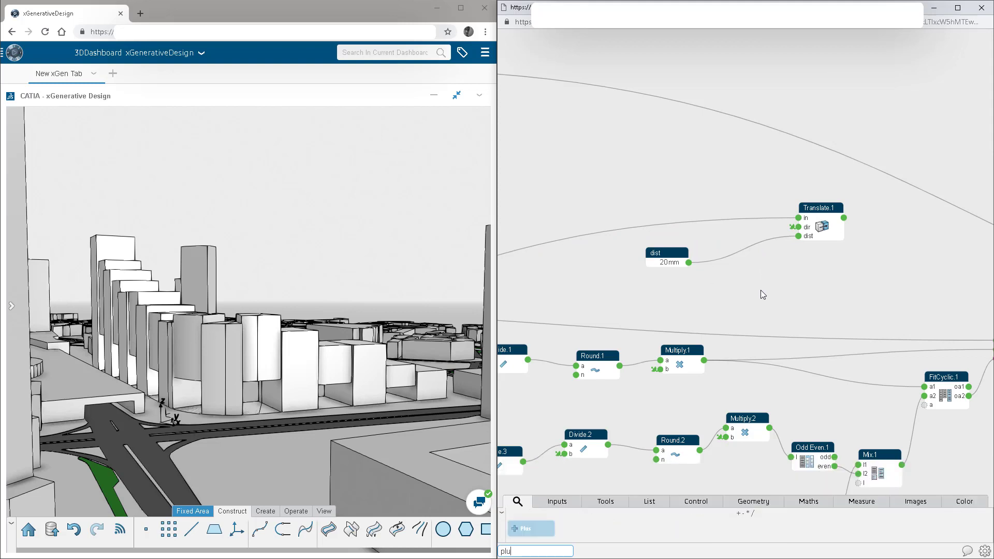
{"action": "key", "text": "Return"}
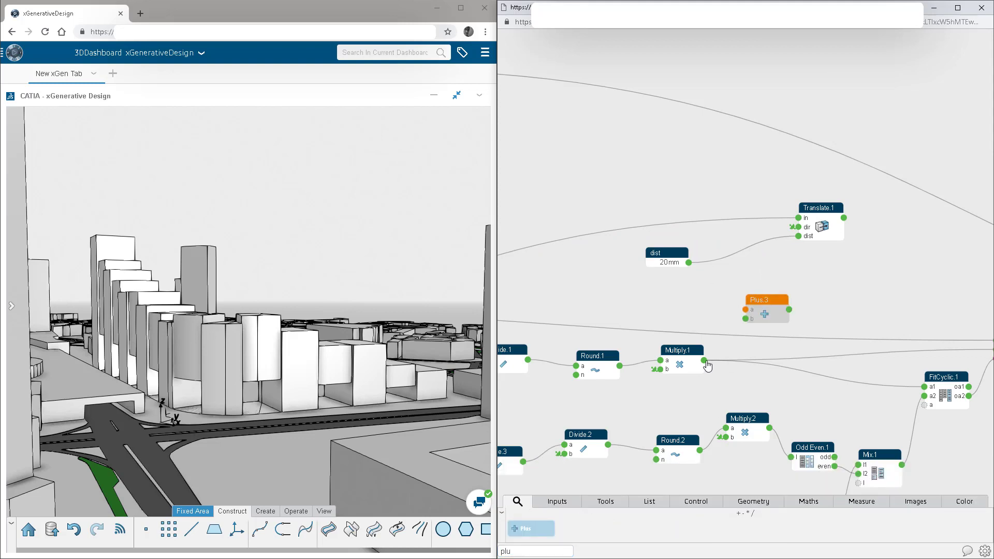
Step: Connect the Multiply.1 output to the Plus node's a input and the dist parameter to its b input
{"action": "left_click_drag", "start_coordinate": [730, 370], "coordinate": [686, 373]}
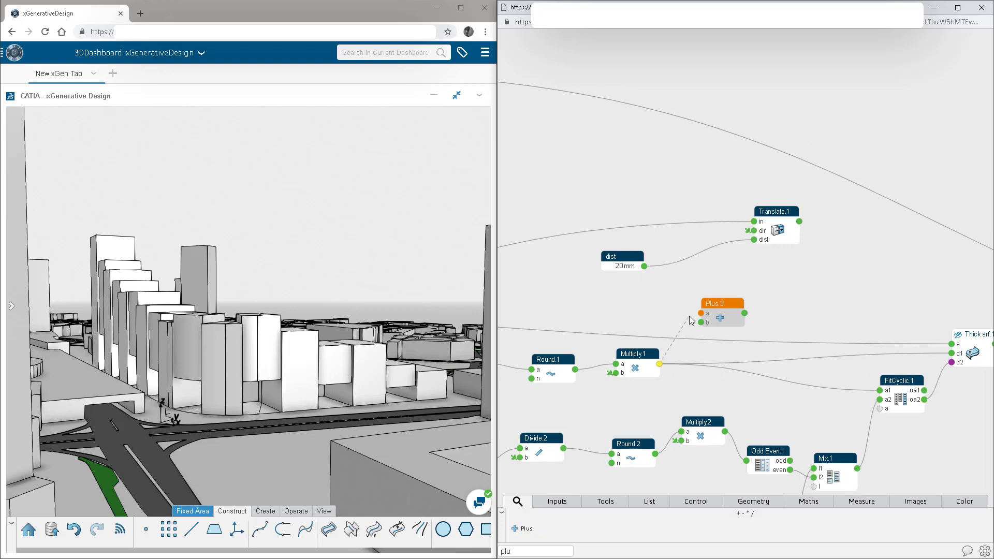
{"action": "left_click_drag", "start_coordinate": [691, 320], "coordinate": [701, 314]}
{"action": "left_click_drag", "start_coordinate": [644, 266], "coordinate": [701, 322]}
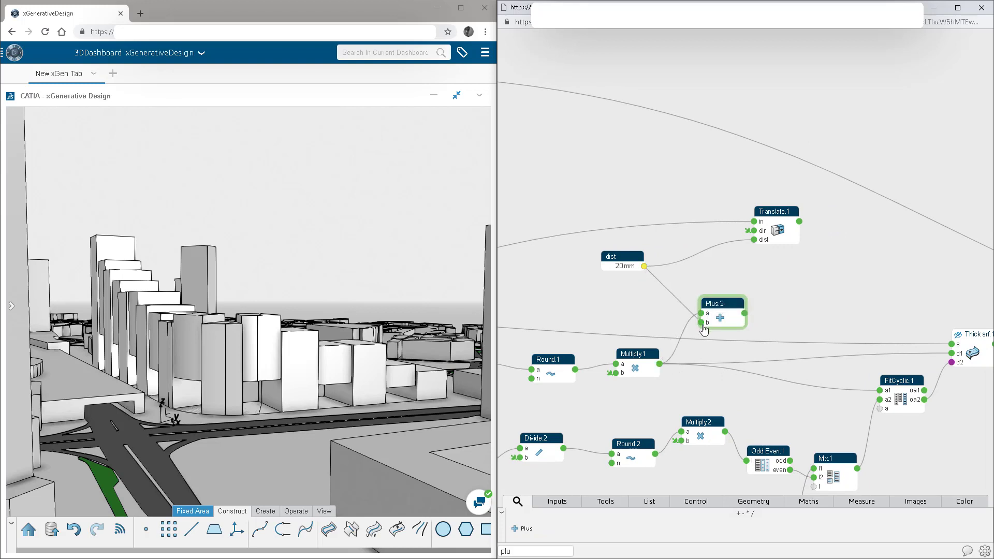
Step: Set the dist parameter to 2 m and feed the Plus.3 output into the Translate node's dist input
{"action": "left_click", "coordinate": [625, 267]}
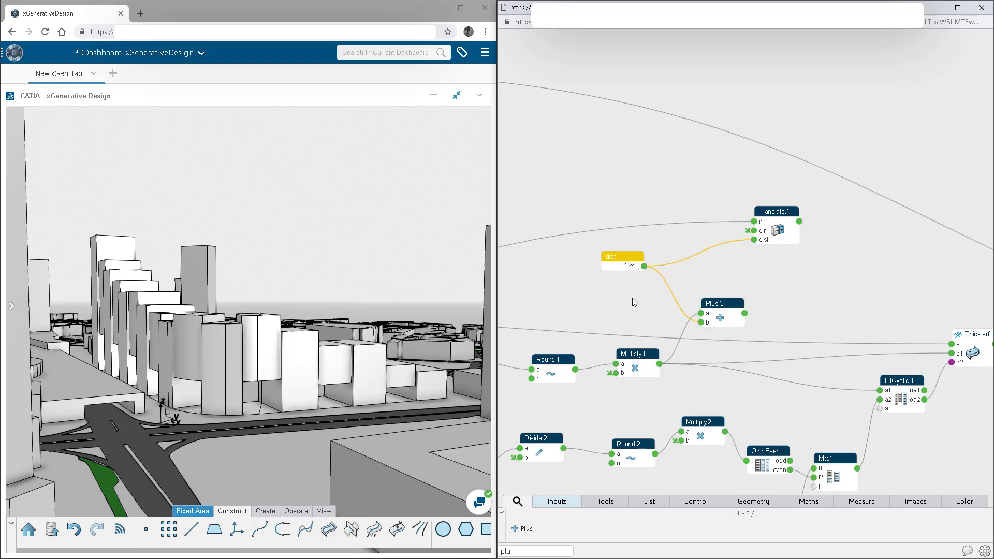
{"action": "left_click_drag", "start_coordinate": [744, 313], "coordinate": [714, 273]}
{"action": "left_click", "coordinate": [792, 208]}
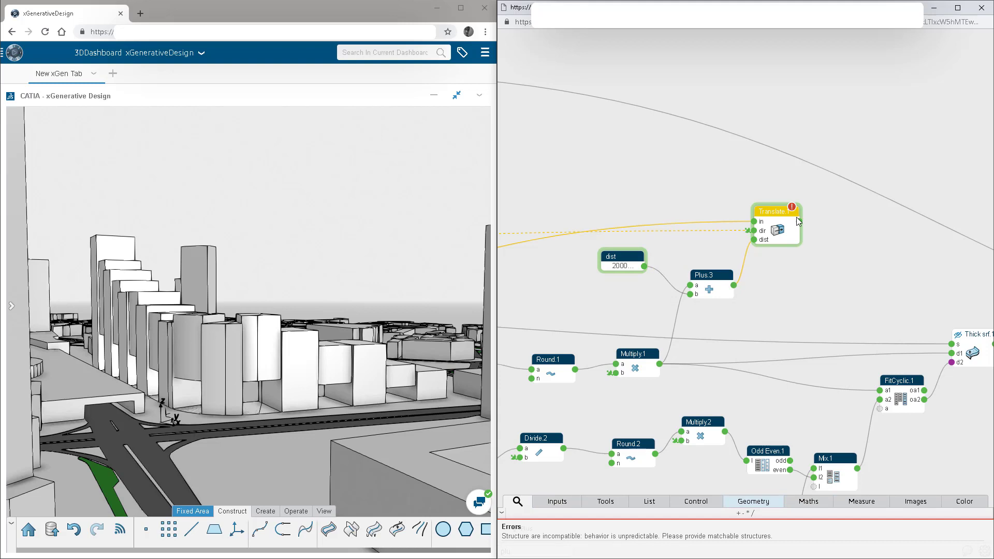
Step: Compare the value list output by Plus.3 with the list of lines entering the Translate node's in input
{"action": "left_click", "coordinate": [766, 280]}
{"action": "left_click", "coordinate": [734, 286]}
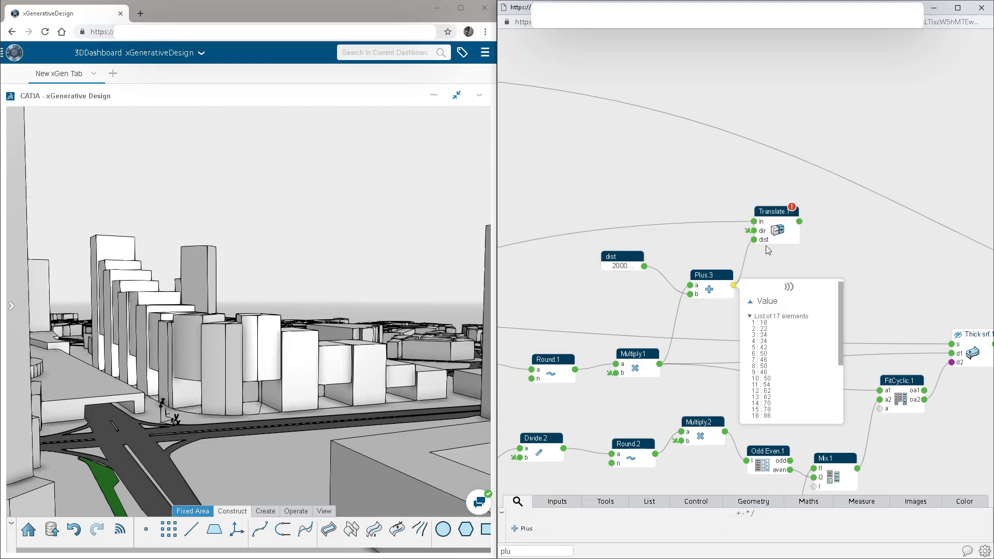
{"action": "left_click", "coordinate": [754, 221]}
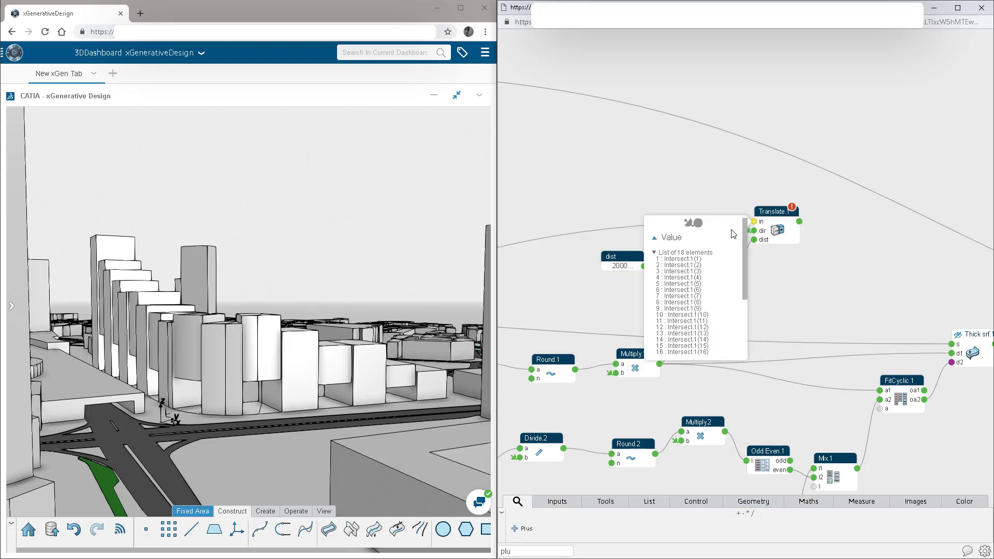
{"action": "left_click", "coordinate": [790, 266]}
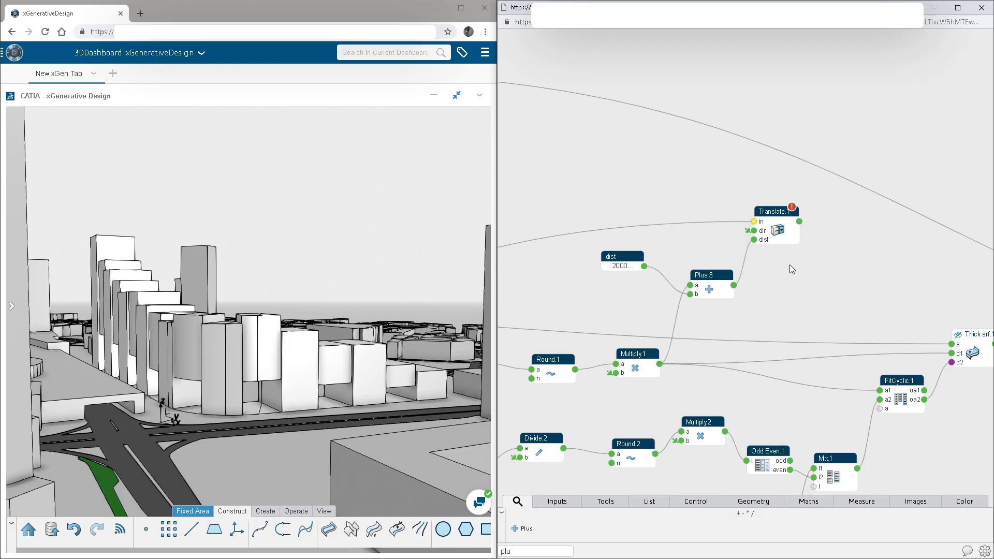
{"action": "left_click", "coordinate": [754, 222]}
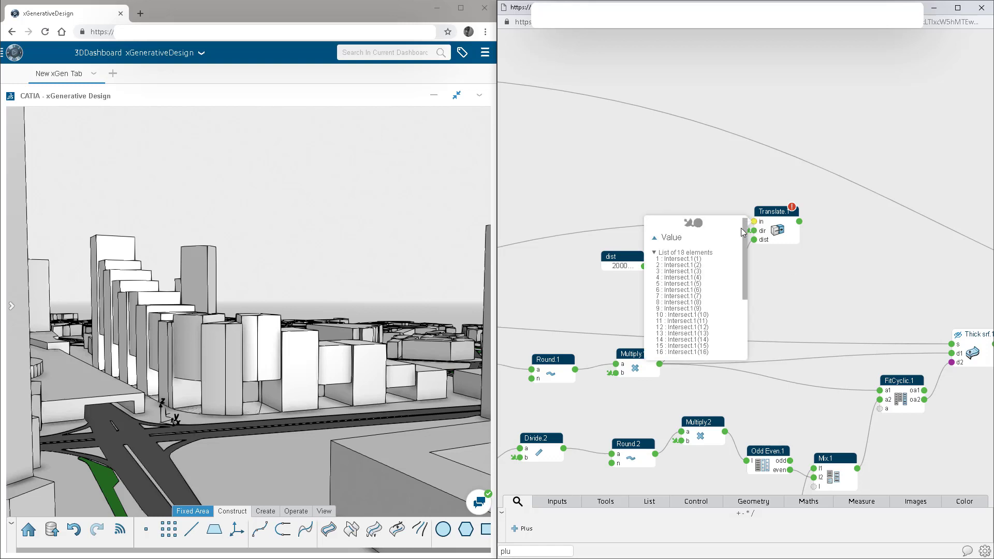
{"action": "left_click", "coordinate": [780, 276]}
Step: Insert a Remove Last node between the Intersect.1 lines and the Translate node's in input
{"action": "key", "text": "BackSpace"}
{"action": "key", "text": "BackSpace"}
{"action": "key", "text": "BackSpace"}
{"action": "type", "text": "rem"}
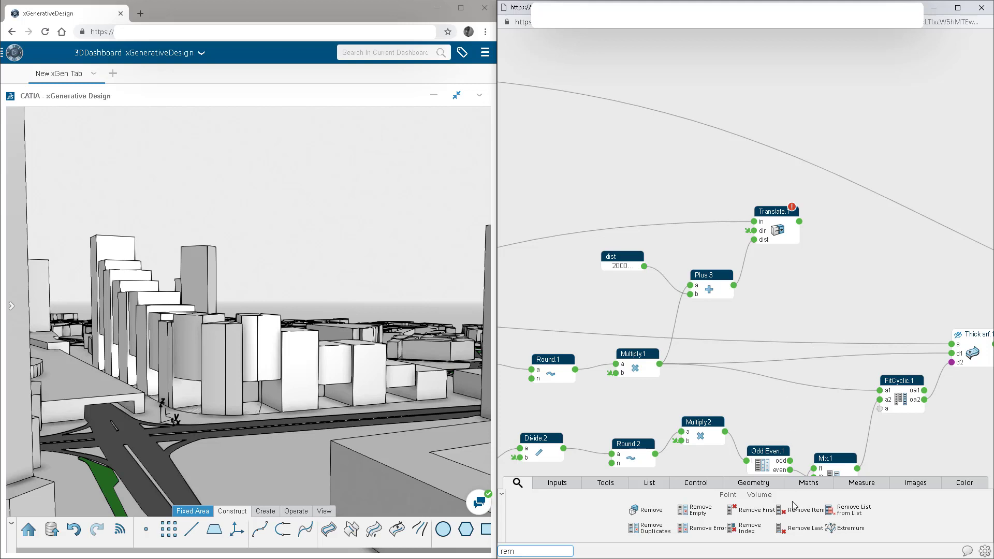
{"action": "left_click", "coordinate": [796, 528]}
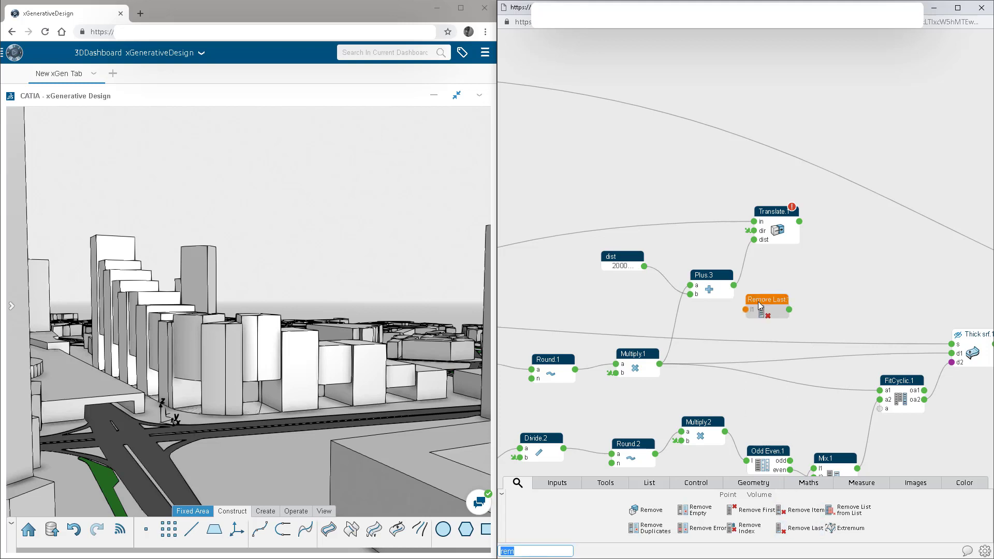
{"action": "left_click_drag", "start_coordinate": [760, 305], "coordinate": [694, 199]}
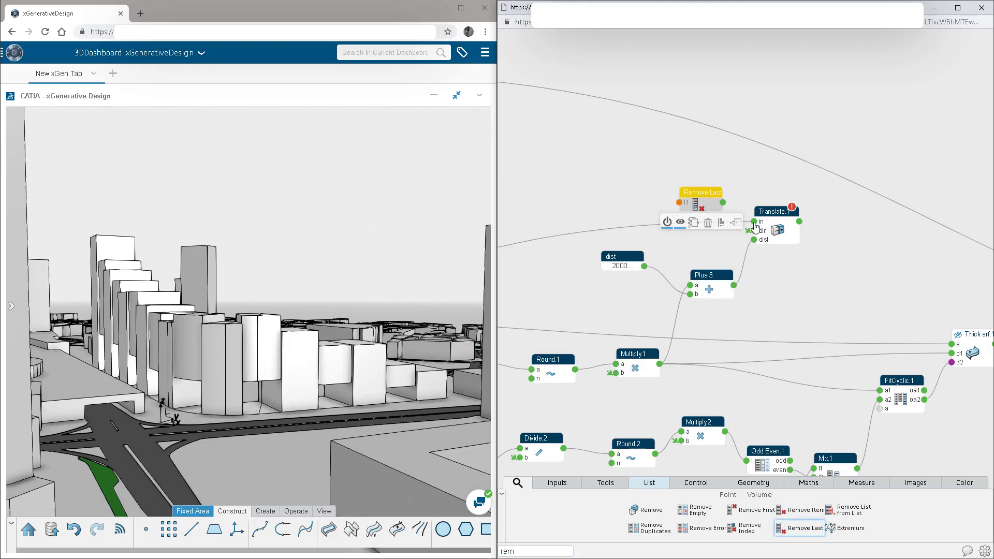
{"action": "left_click", "coordinate": [754, 224]}
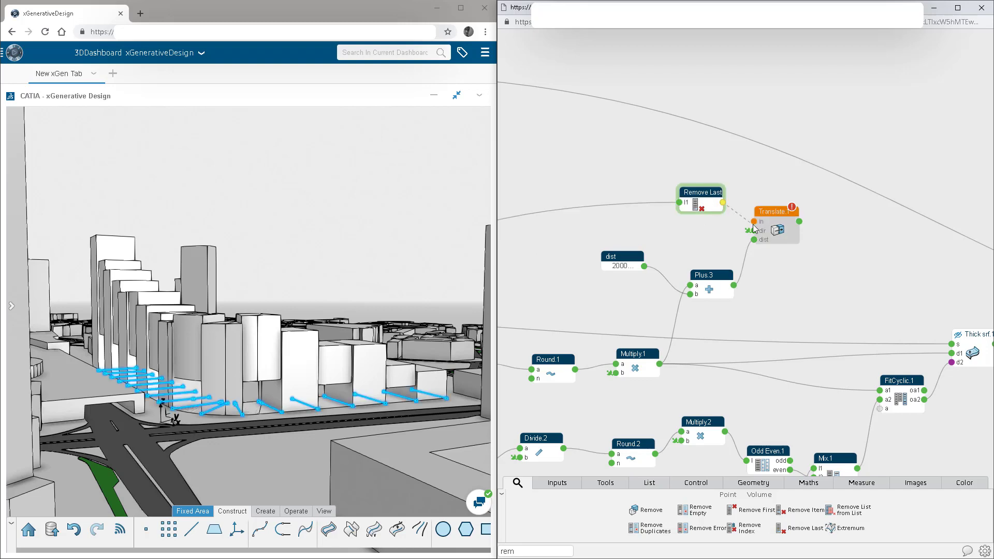
{"action": "middle_click_drag", "start_coordinate": [480, 360], "coordinate": [378, 387]}
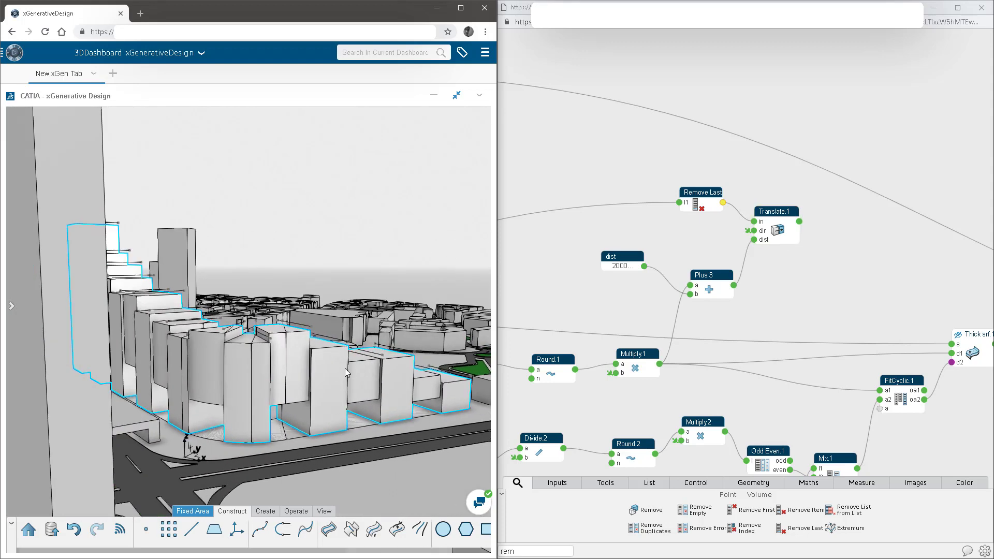
Step: Add a Shift node next to Plus.3, connect the Plus.3 output to its l1 input, and compare both value lists
{"action": "left_click", "coordinate": [814, 260]}
{"action": "key", "text": "BackSpace"}
{"action": "key", "text": "BackSpace"}
{"action": "key", "text": "BackSpace"}
{"action": "type", "text": "shif"}
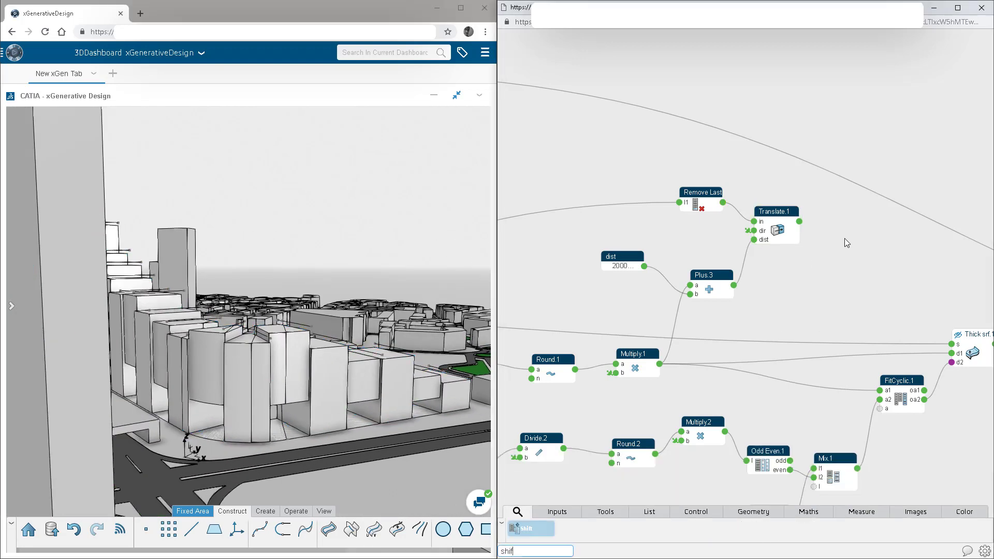
{"action": "key", "text": "Return"}
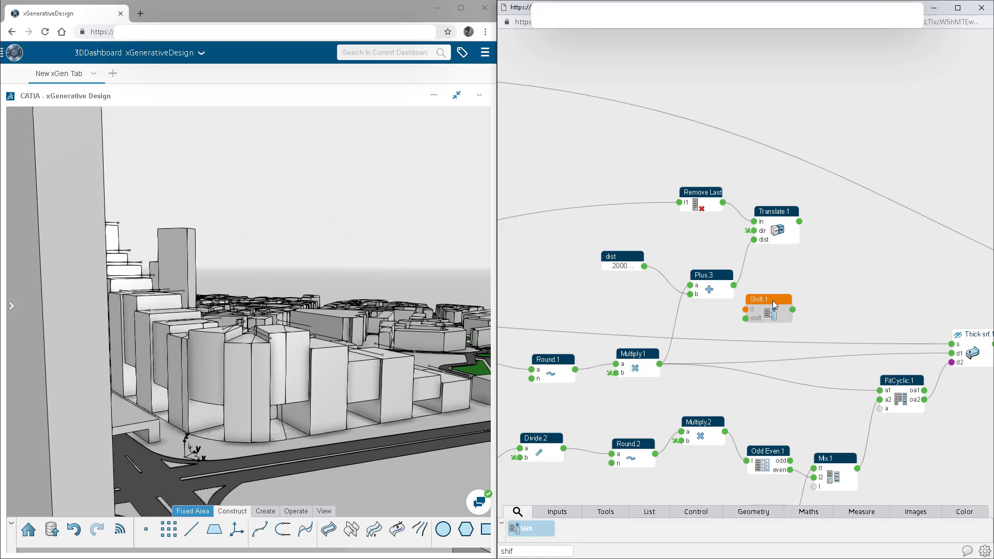
{"action": "mouse_move", "coordinate": [772, 300]}
{"action": "left_mouse_down"}
{"action": "mouse_move", "coordinate": [804, 286]}
{"action": "mouse_move", "coordinate": [778, 296]}
{"action": "left_mouse_up"}
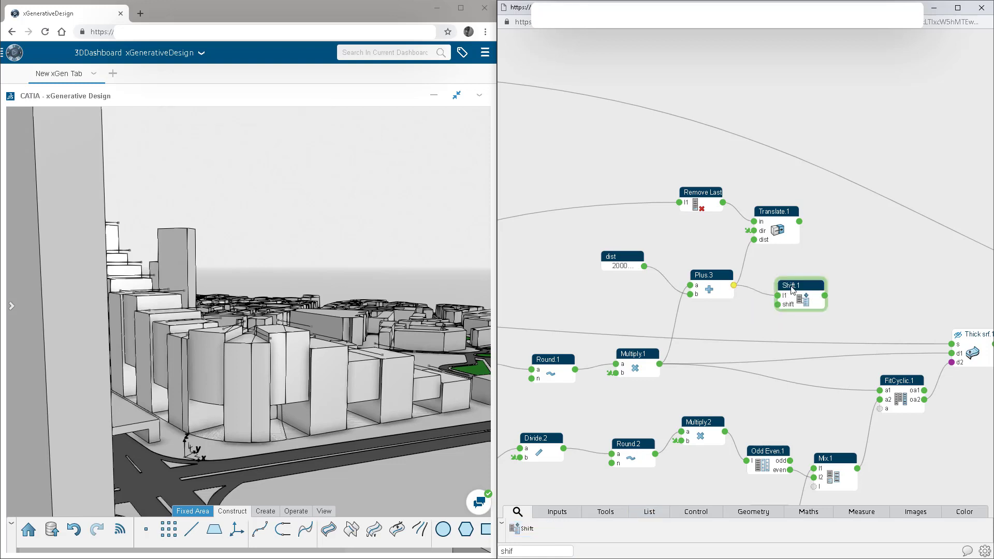
{"action": "mouse_move", "coordinate": [760, 326]}
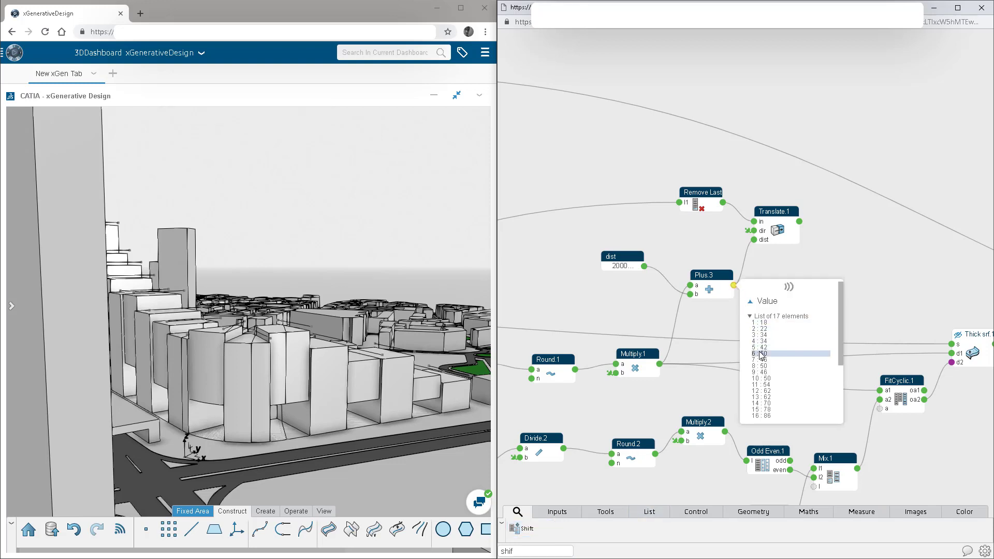
{"action": "mouse_move", "coordinate": [816, 311]}
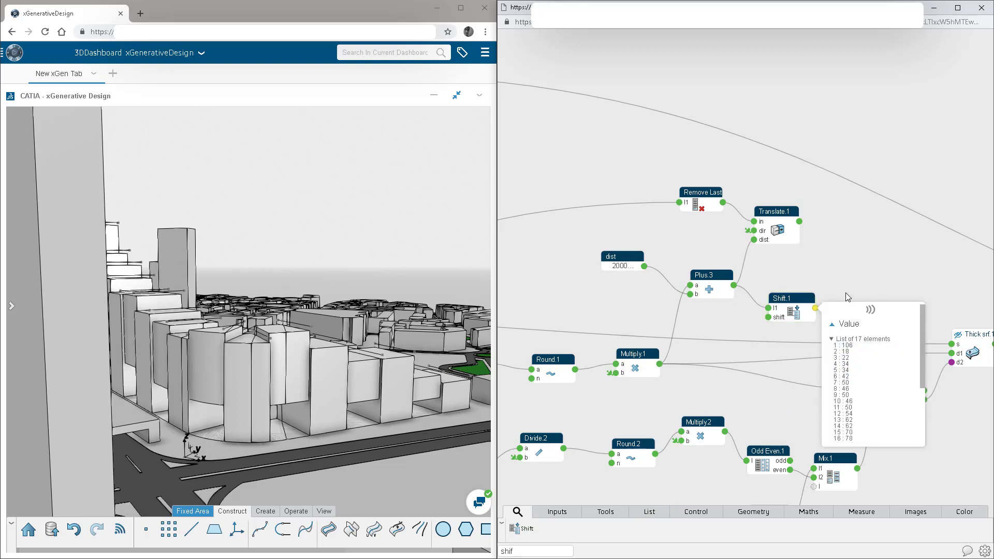
Step: Add an Inferior or equal node with the Shift.1 output as a and the Plus.3 output as b
{"action": "left_click_drag", "start_coordinate": [894, 281], "coordinate": [833, 284]}
{"action": "type", "text": "in"}
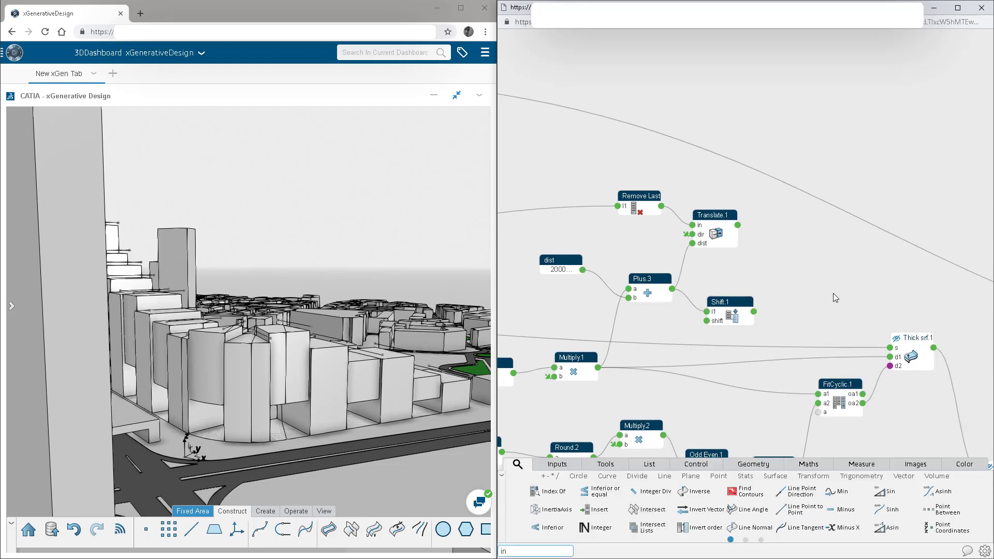
{"action": "left_click_drag", "start_coordinate": [610, 494], "coordinate": [741, 305]}
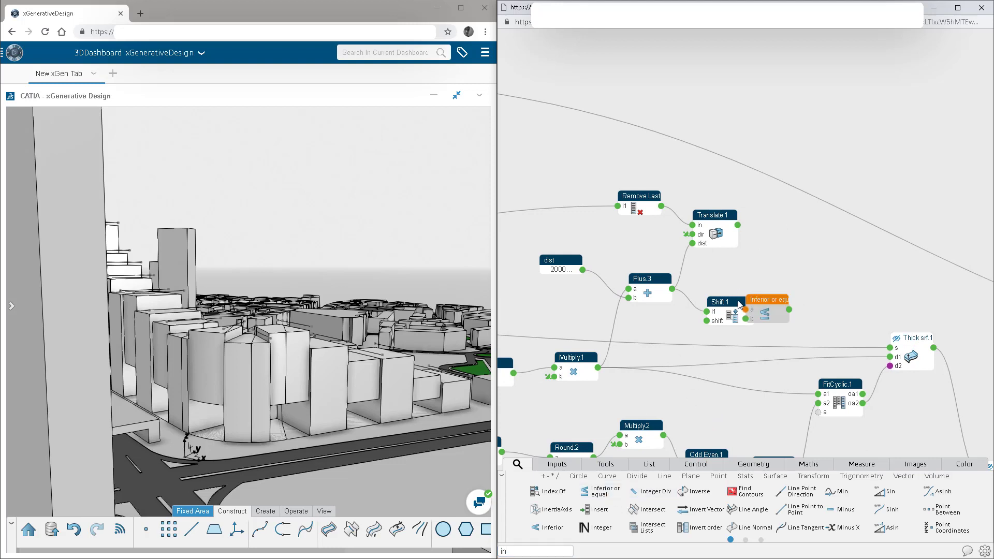
{"action": "left_click", "coordinate": [768, 304]}
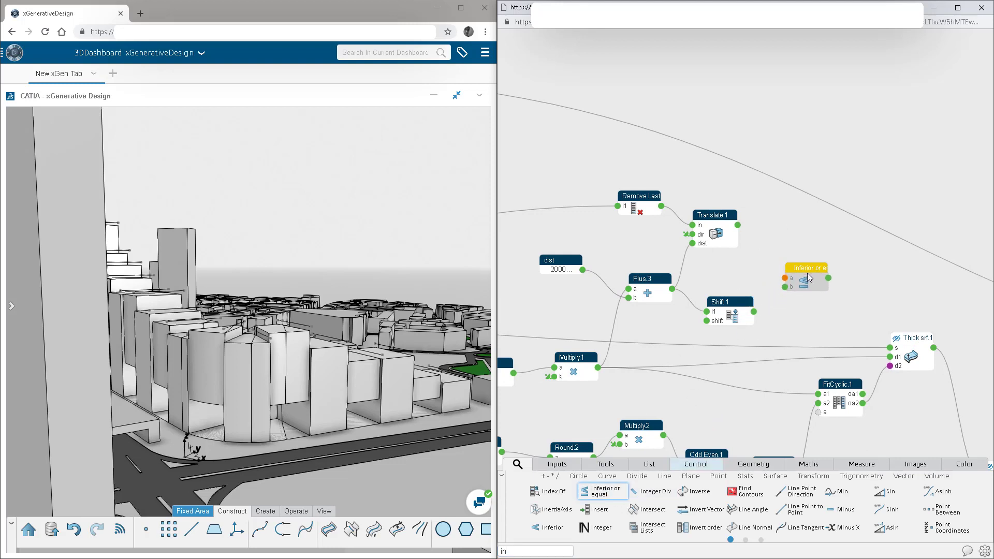
{"action": "left_click_drag", "start_coordinate": [803, 278], "coordinate": [802, 317]}
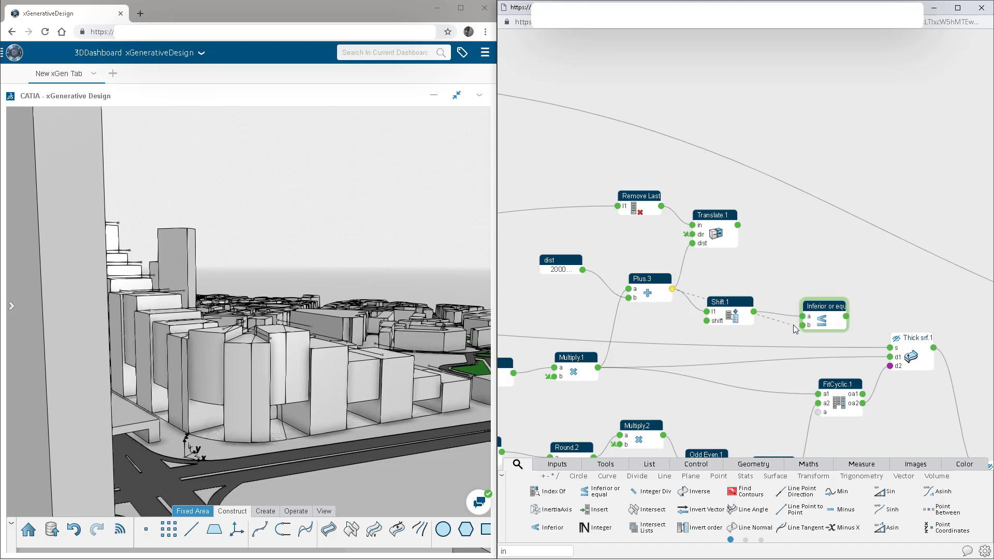
{"action": "left_click", "coordinate": [802, 325]}
{"action": "left_click_drag", "start_coordinate": [735, 305], "coordinate": [732, 266]}
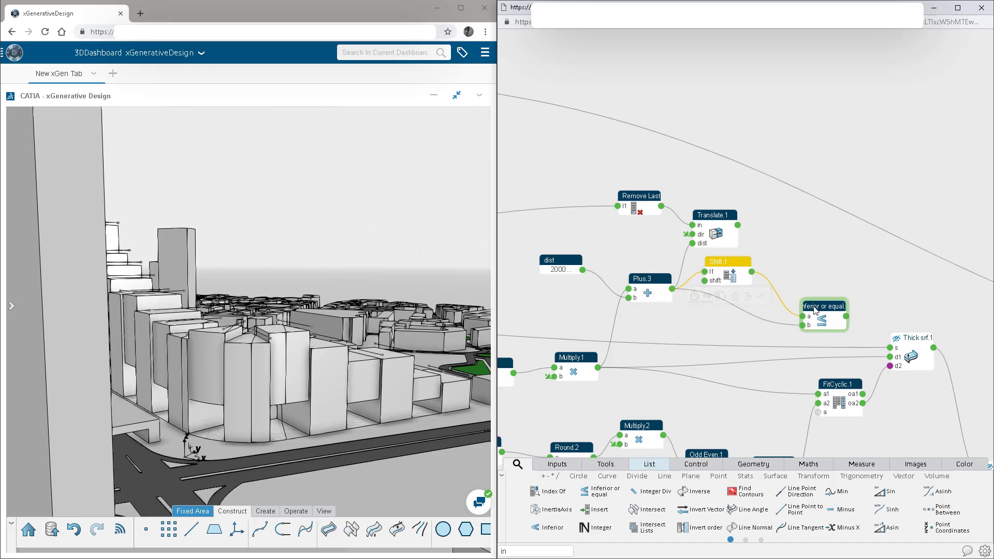
{"action": "left_click_drag", "start_coordinate": [815, 309], "coordinate": [792, 306]}
Step: Add a Select node and place it beyond the Inferior or equal node, above Thick srf.1
{"action": "left_click_drag", "start_coordinate": [890, 306], "coordinate": [839, 319]}
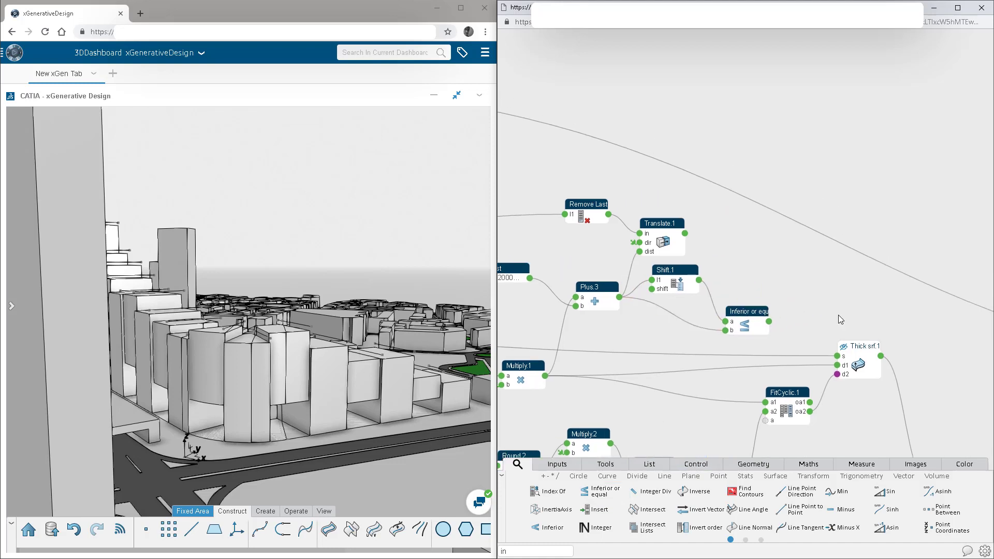
{"action": "key", "text": "BackSpace"}
{"action": "key", "text": "BackSpace"}
{"action": "type", "text": "sel"}
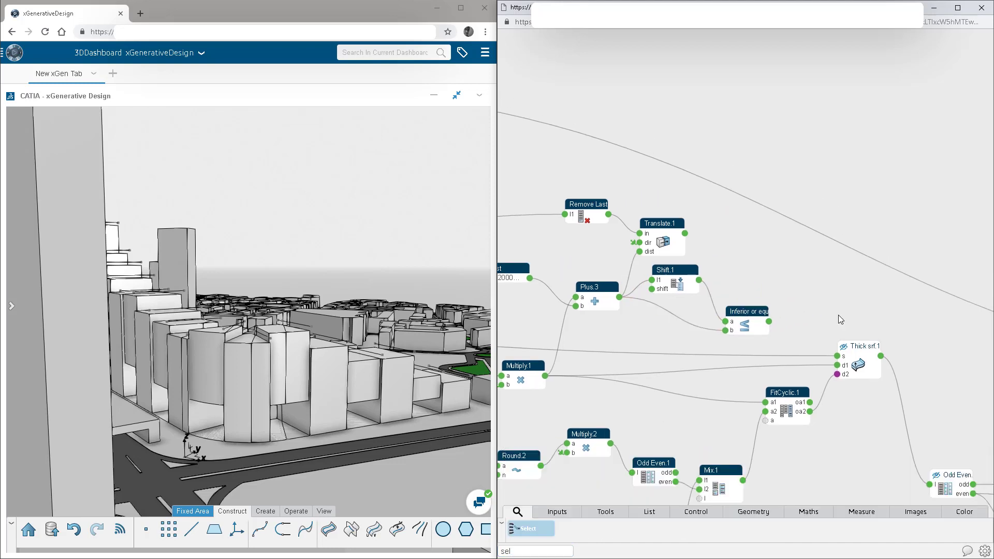
{"action": "key", "text": "Return"}
{"action": "left_click_drag", "start_coordinate": [768, 302], "coordinate": [845, 277]}
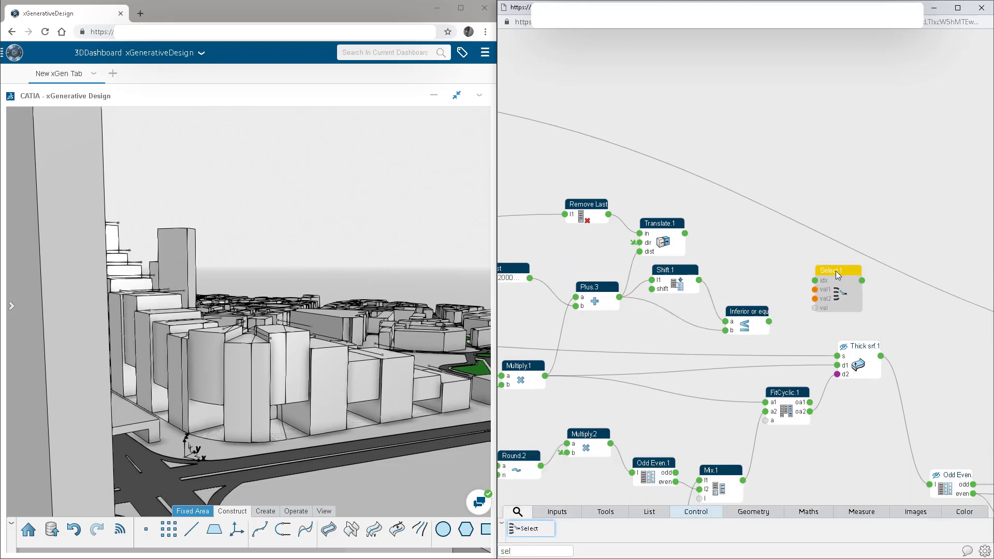
Step: Connect Inferior or equal to the Select node's idx, Shift.1 to val1 and Plus.3 to val2, and review the output list
{"action": "left_click_drag", "start_coordinate": [768, 321], "coordinate": [819, 293]}
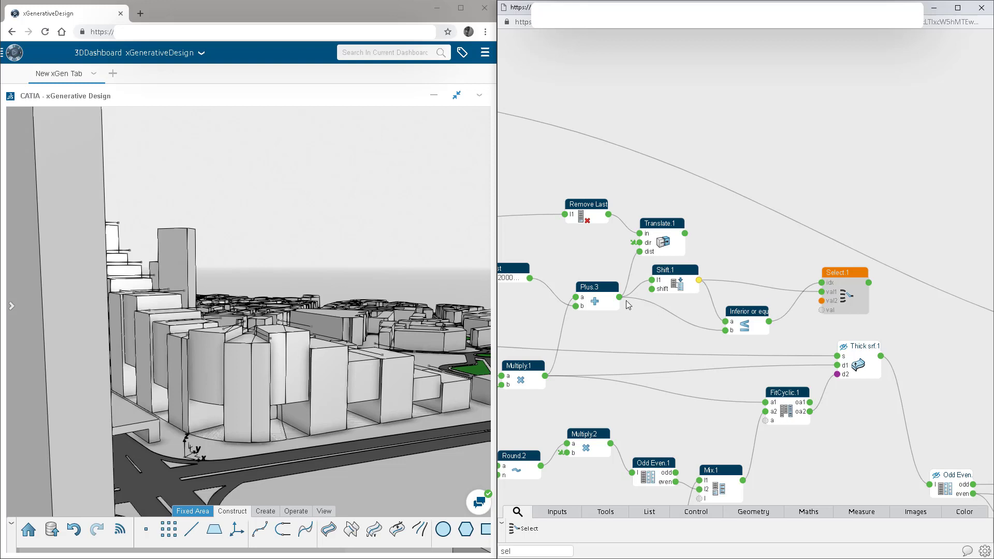
{"action": "left_click_drag", "start_coordinate": [661, 304], "coordinate": [821, 300]}
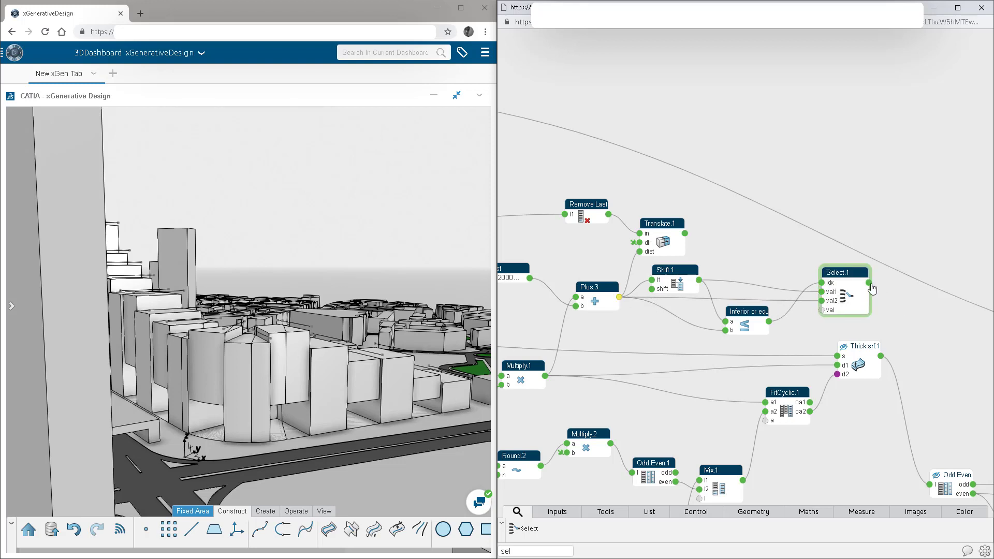
{"action": "mouse_move", "coordinate": [870, 284]}
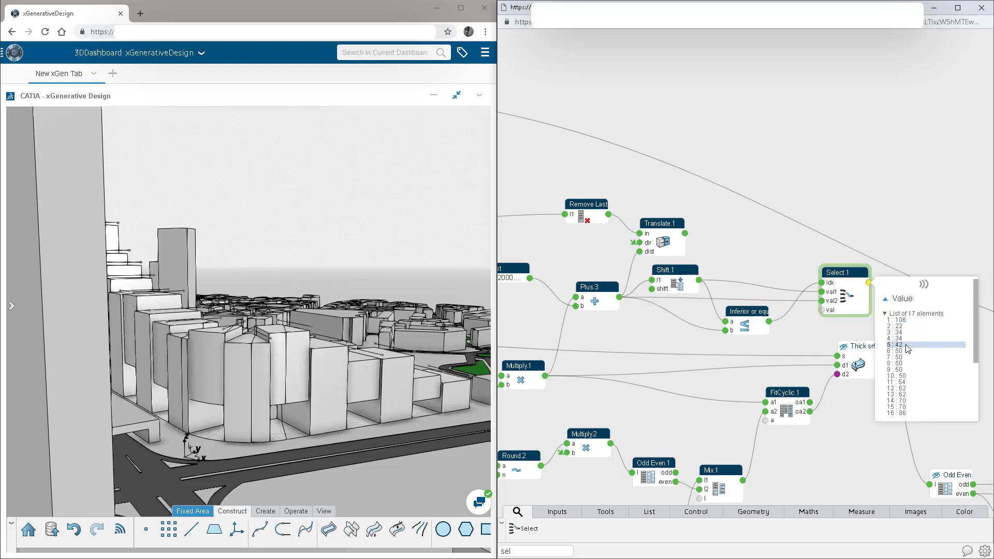
{"action": "scroll", "coordinate": [912, 372], "scroll_direction": "down", "scroll_amount": 2}
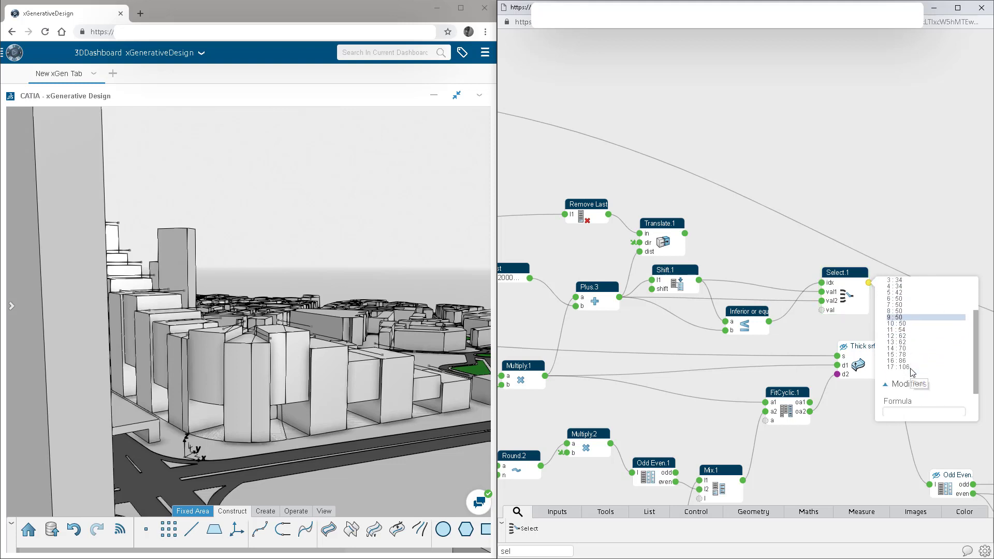
{"action": "scroll", "coordinate": [912, 365], "scroll_direction": "up", "scroll_amount": 3}
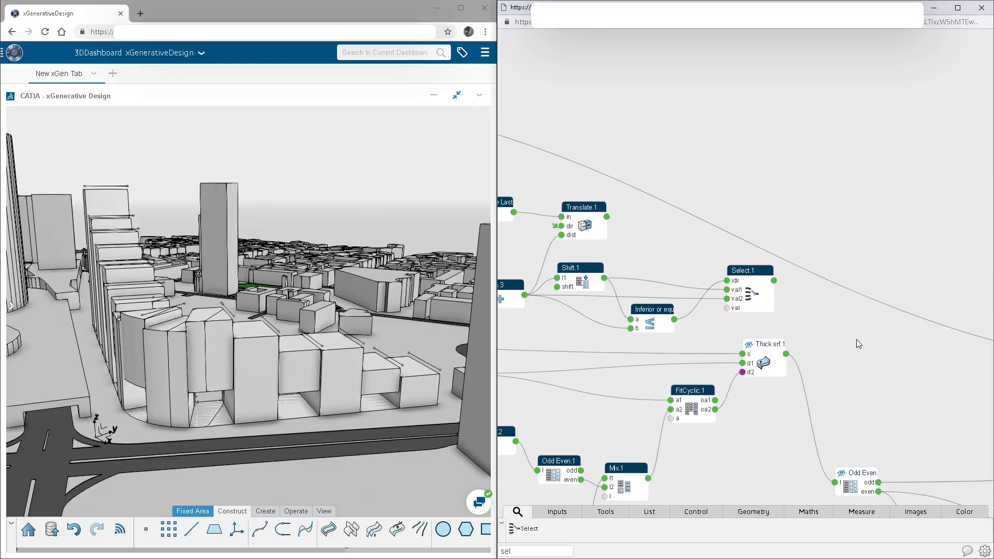
Step: Add a Replace Item node and place it above and beyond the Select.1 node
{"action": "key", "text": "BackSpace"}
{"action": "key", "text": "BackSpace"}
{"action": "key", "text": "BackSpace"}
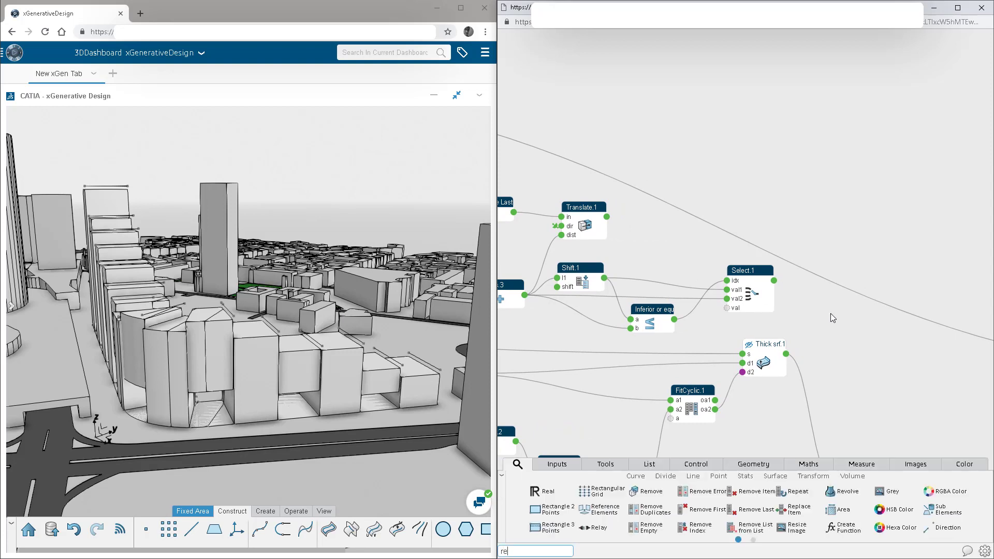
{"action": "type", "text": "rep"}
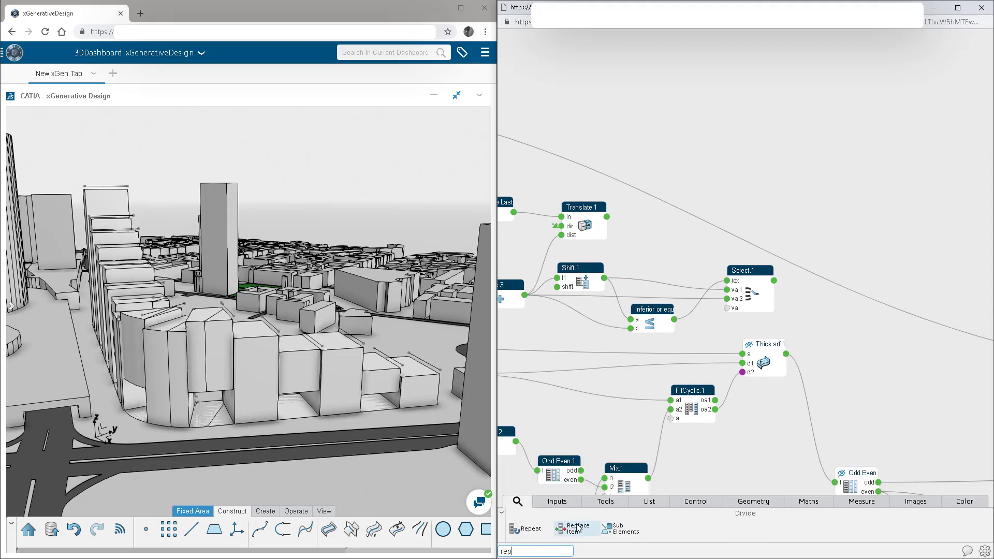
{"action": "left_click_drag", "start_coordinate": [576, 528], "coordinate": [782, 360]}
{"action": "left_click_drag", "start_coordinate": [772, 304], "coordinate": [855, 217]}
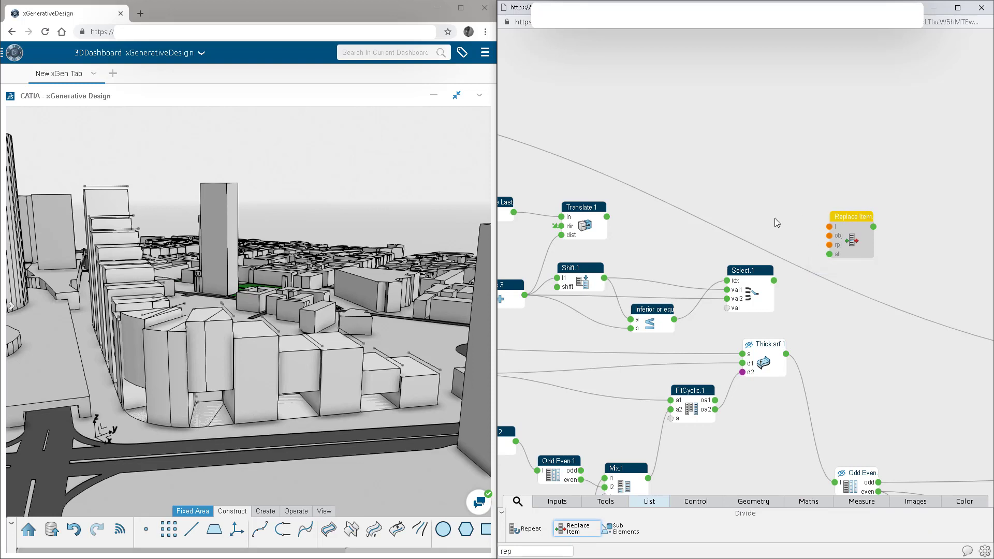
Step: Add two Get Item nodes, feeding Select.1 into the first node's vals and Plus.3 into the second's vals
{"action": "type", "text": "get"}
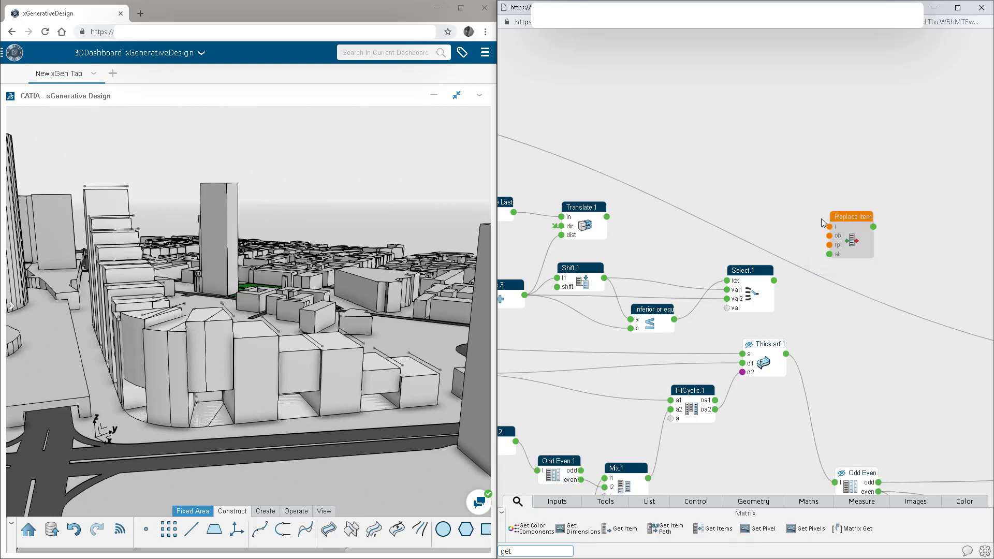
{"action": "left_click_drag", "start_coordinate": [619, 528], "coordinate": [832, 317]}
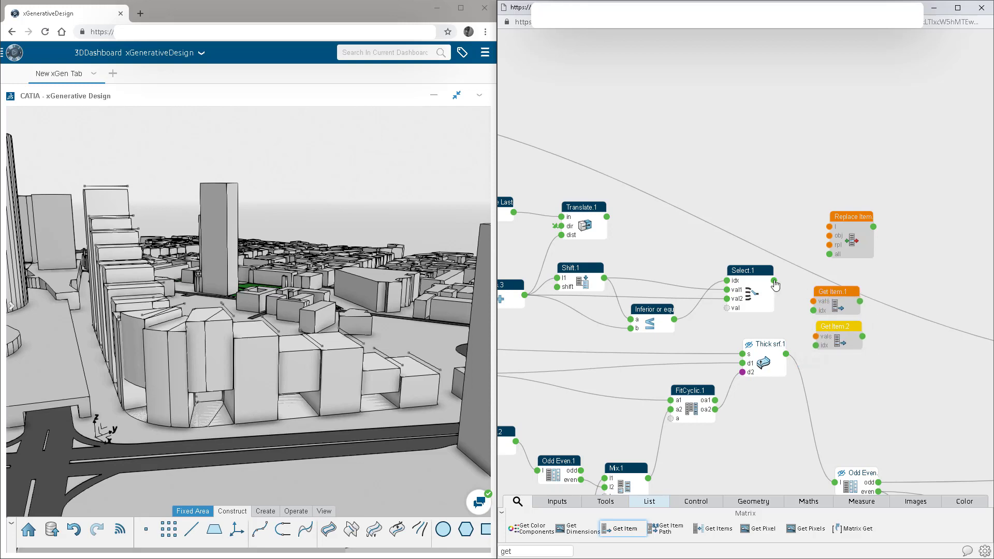
{"action": "left_click_drag", "start_coordinate": [773, 280], "coordinate": [815, 305]}
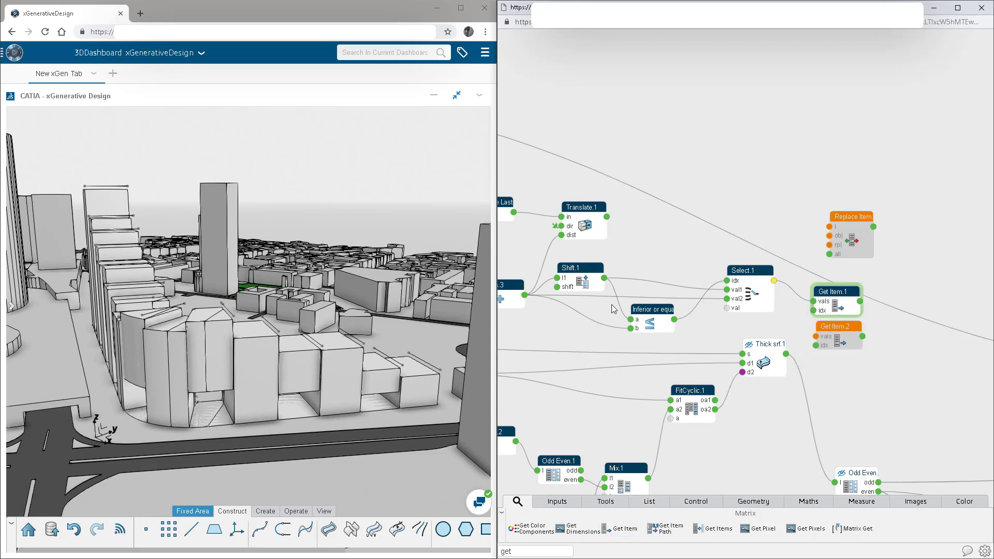
{"action": "left_click_drag", "start_coordinate": [552, 301], "coordinate": [816, 337]}
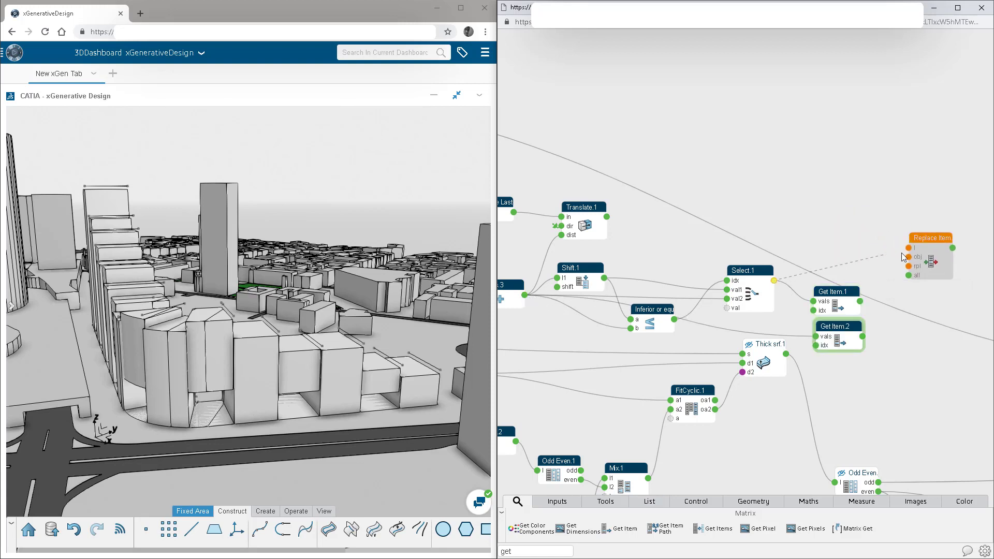
Step: Connect Select.1 to Replace Item's l, Get Item.1 to obj and Get Item.2 to rpl, and review the output list
{"action": "left_click_drag", "start_coordinate": [907, 253], "coordinate": [909, 266]}
{"action": "middle_click_drag", "start_coordinate": [870, 315], "coordinate": [747, 313]}
{"action": "mouse_move", "coordinate": [831, 246]}
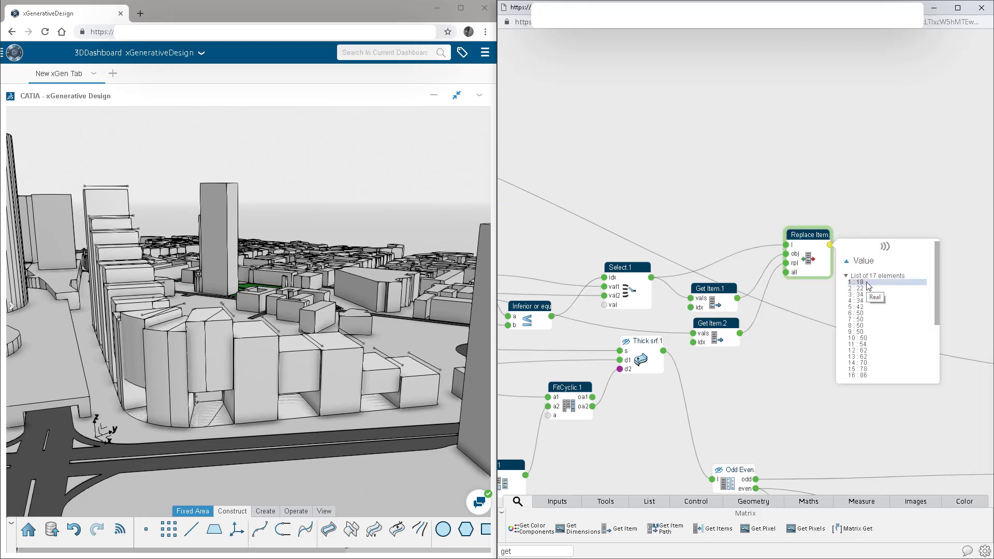
{"action": "scroll", "coordinate": [870, 341], "scroll_direction": "down", "scroll_amount": 3}
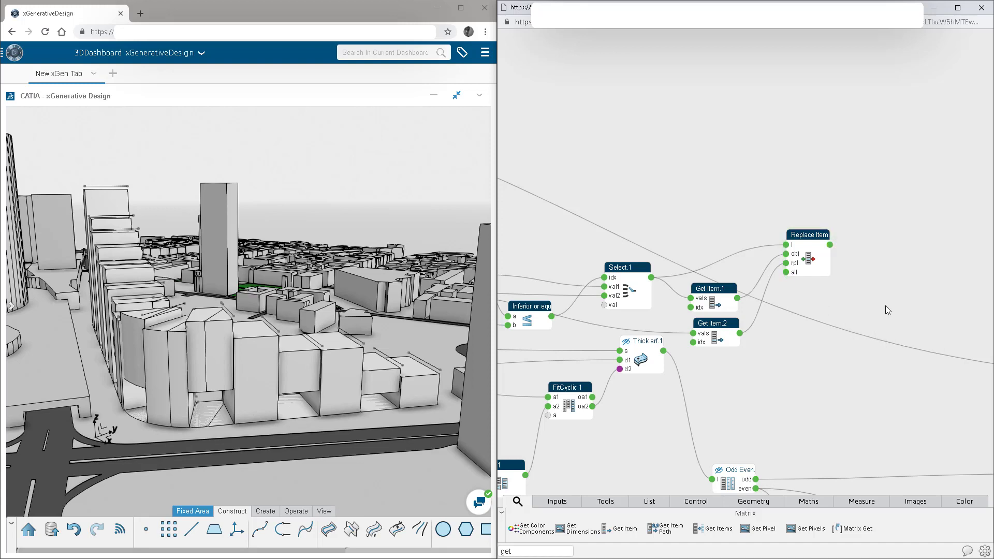
Step: Rearrange the graph so that Translate.1 and Remove Last sit above and around the Replace Item node
{"action": "middle_click_drag", "start_coordinate": [886, 305], "coordinate": [839, 310]}
{"action": "scroll", "coordinate": [837, 306], "scroll_direction": "down", "scroll_amount": 2}
{"action": "middle_click_drag", "start_coordinate": [633, 250], "coordinate": [705, 252]}
{"action": "left_click_drag", "start_coordinate": [557, 222], "coordinate": [922, 198]}
{"action": "middle_click_drag", "start_coordinate": [906, 304], "coordinate": [853, 303]}
{"action": "left_click", "coordinate": [840, 298]}
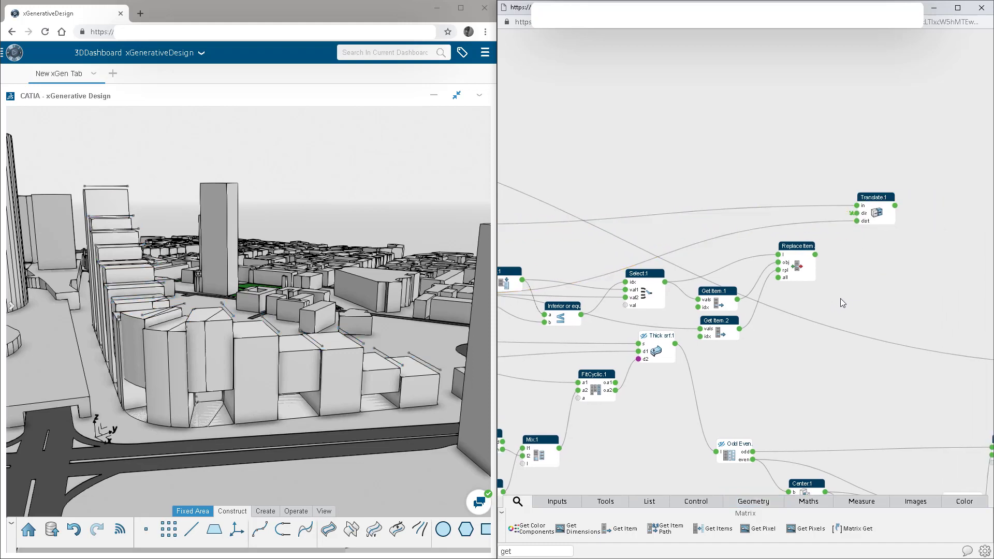
{"action": "scroll", "coordinate": [732, 315], "scroll_direction": "down", "scroll_amount": 1}
{"action": "middle_click_drag", "start_coordinate": [732, 315], "coordinate": [847, 288]}
{"action": "scroll", "coordinate": [848, 287], "scroll_direction": "down", "scroll_amount": 1}
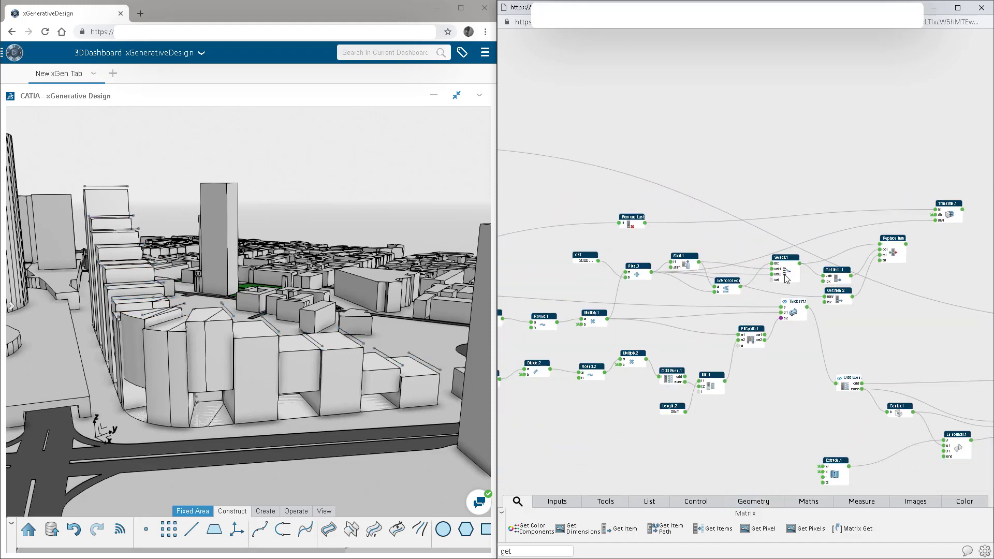
{"action": "left_click_drag", "start_coordinate": [630, 224], "coordinate": [892, 184]}
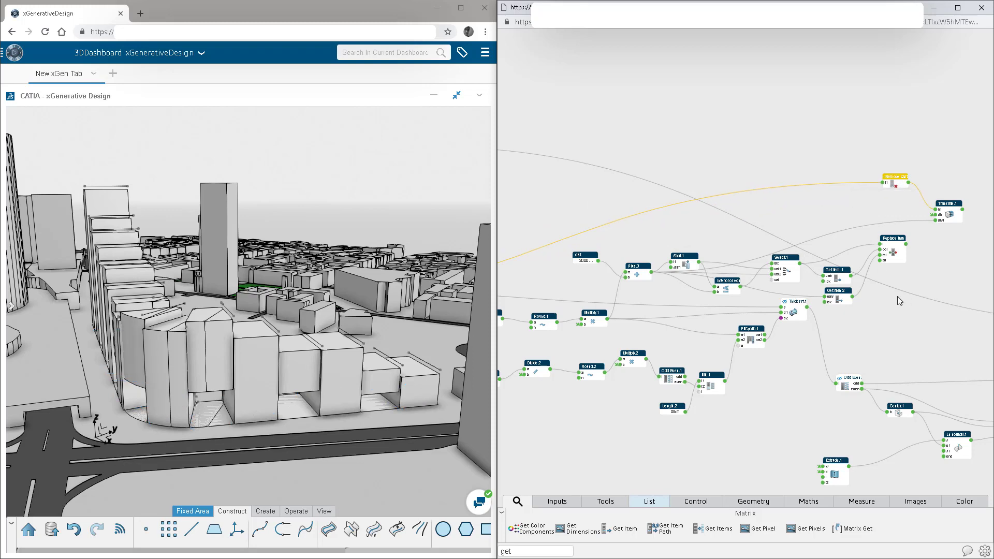
Step: Add a Fit Cyclic node just below Translate.1, beyond the Replace Item node
{"action": "middle_click_drag", "start_coordinate": [960, 269], "coordinate": [726, 296]}
{"action": "scroll", "coordinate": [765, 279], "scroll_direction": "up", "scroll_amount": 2}
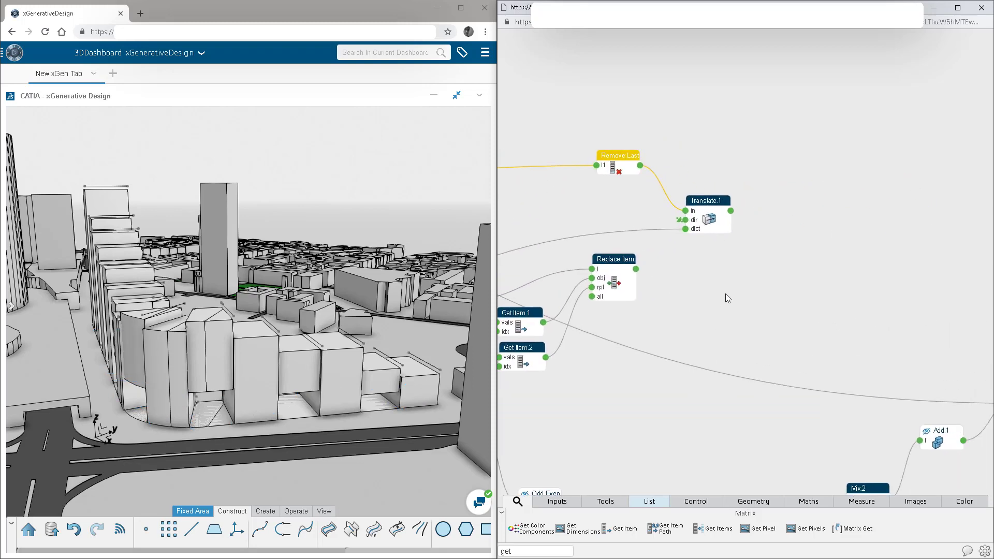
{"action": "key", "text": "BackSpace"}
{"action": "key", "text": "BackSpace"}
{"action": "key", "text": "BackSpace"}
{"action": "type", "text": "rep"}
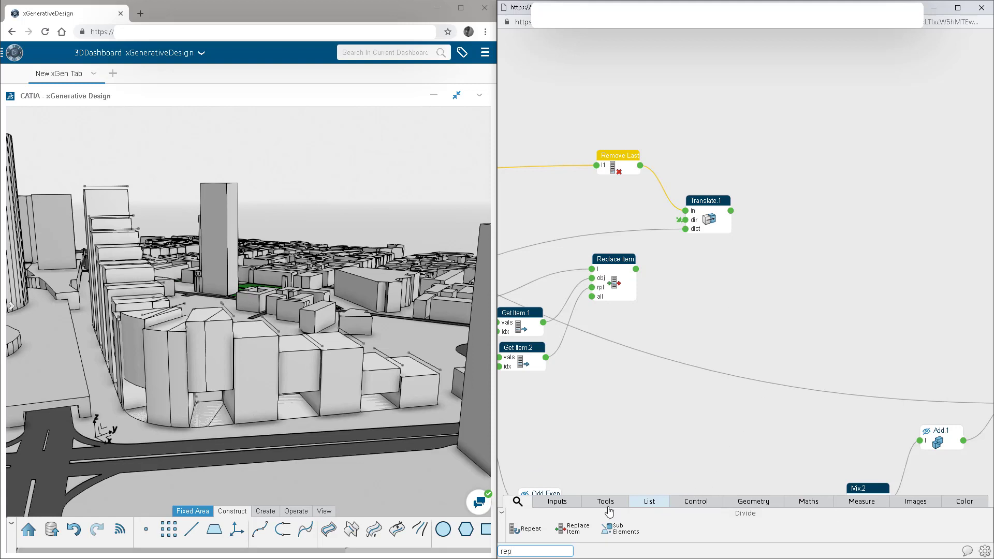
{"action": "left_click", "coordinate": [650, 501]}
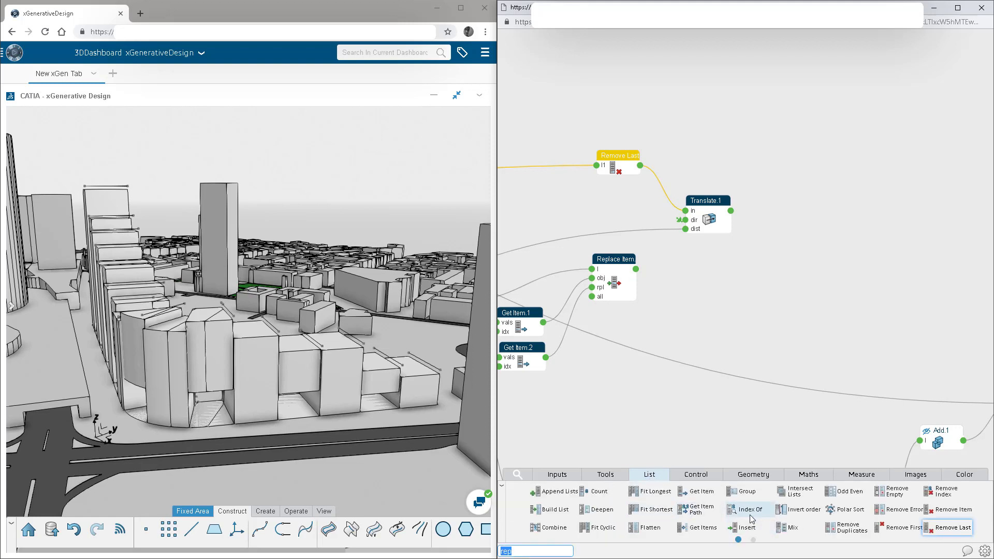
{"action": "left_click", "coordinate": [598, 527]}
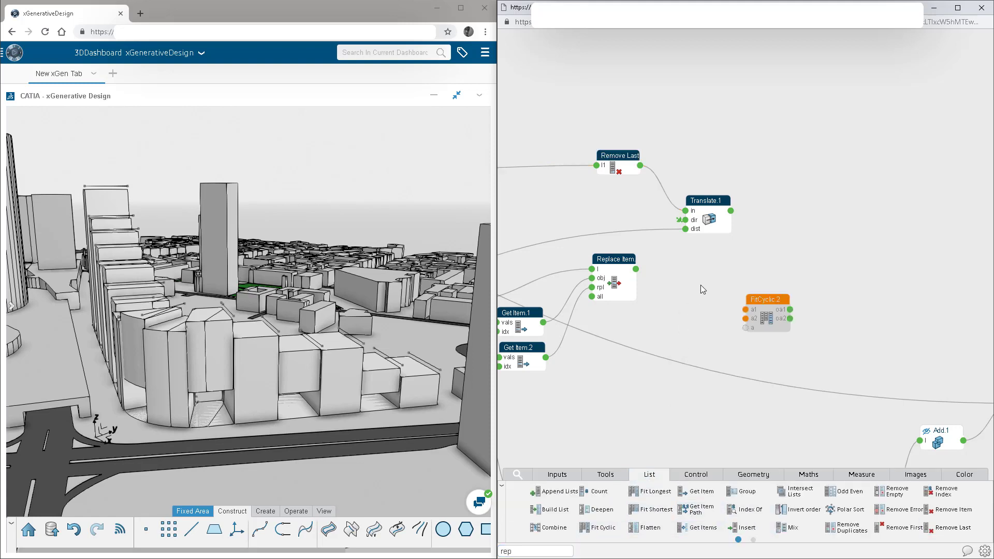
{"action": "left_click_drag", "start_coordinate": [709, 294], "coordinate": [732, 259]}
Step: Try matching the Intersect.1 lines on a1 with the Replace Item values on a2 of Fit Cyclic.2, and inspect the oa2 list
{"action": "left_click_drag", "start_coordinate": [637, 274], "coordinate": [704, 286]}
{"action": "left_click", "coordinate": [767, 279]}
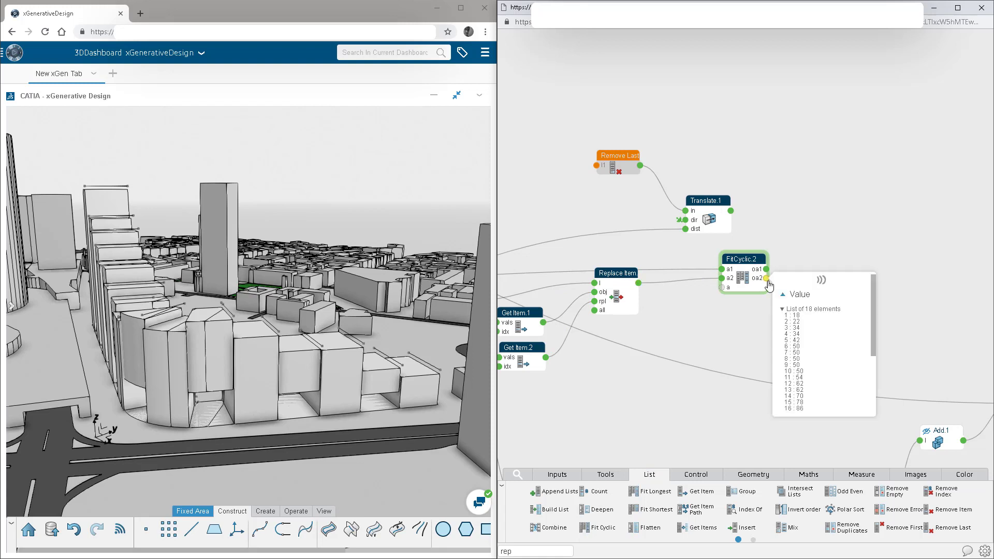
{"action": "scroll", "coordinate": [815, 318], "scroll_direction": "down", "scroll_amount": 2}
{"action": "scroll", "coordinate": [818, 331], "scroll_direction": "up", "scroll_amount": 3}
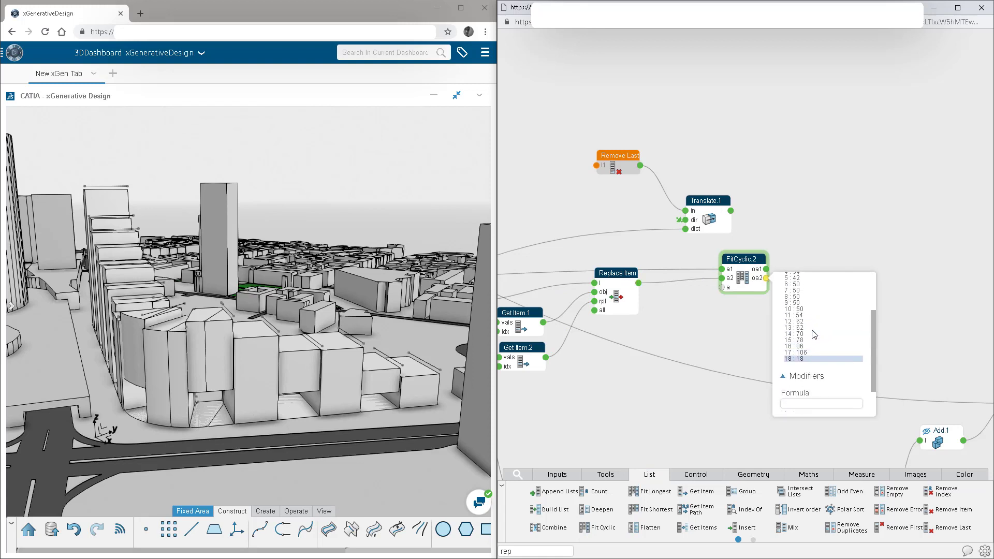
{"action": "left_click", "coordinate": [738, 347]}
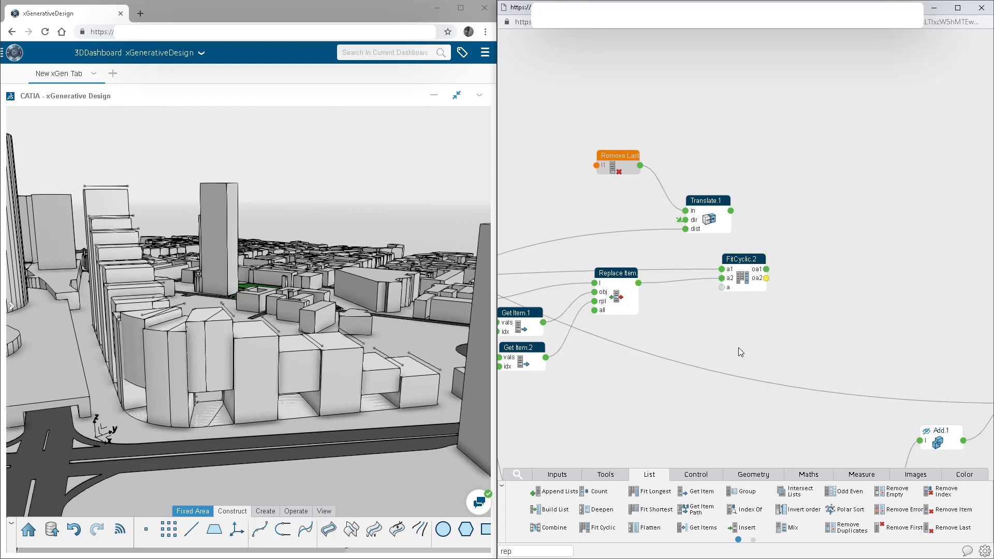
{"action": "left_click_drag", "start_coordinate": [734, 264], "coordinate": [736, 256]}
{"action": "left_click", "coordinate": [720, 325]}
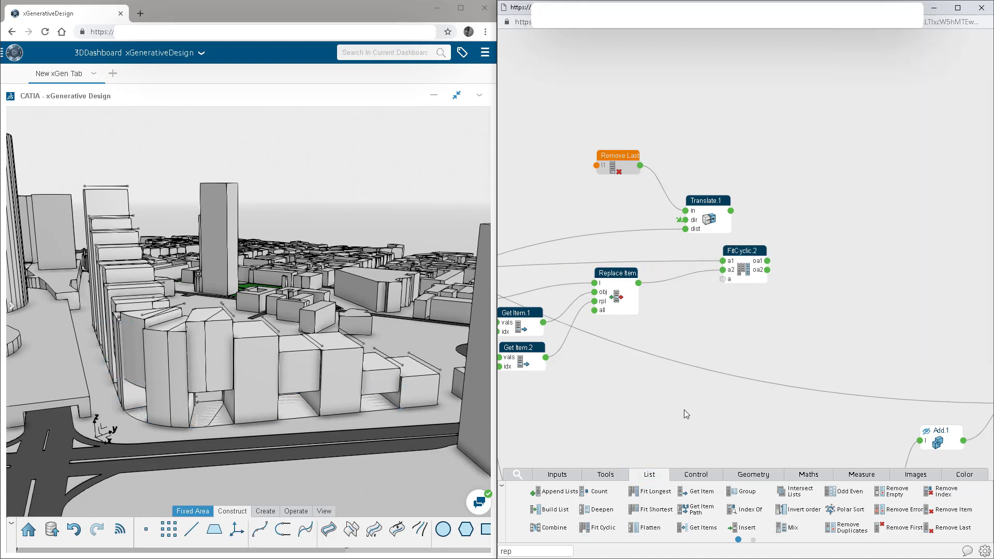
Step: Replace Fit Cyclic.2 with a Fit Longest node taking Intersect.1 as a1 and Replace Item as a2, and review both output lists
{"action": "left_click", "coordinate": [650, 488]}
{"action": "left_click_drag", "start_coordinate": [744, 306], "coordinate": [724, 301]}
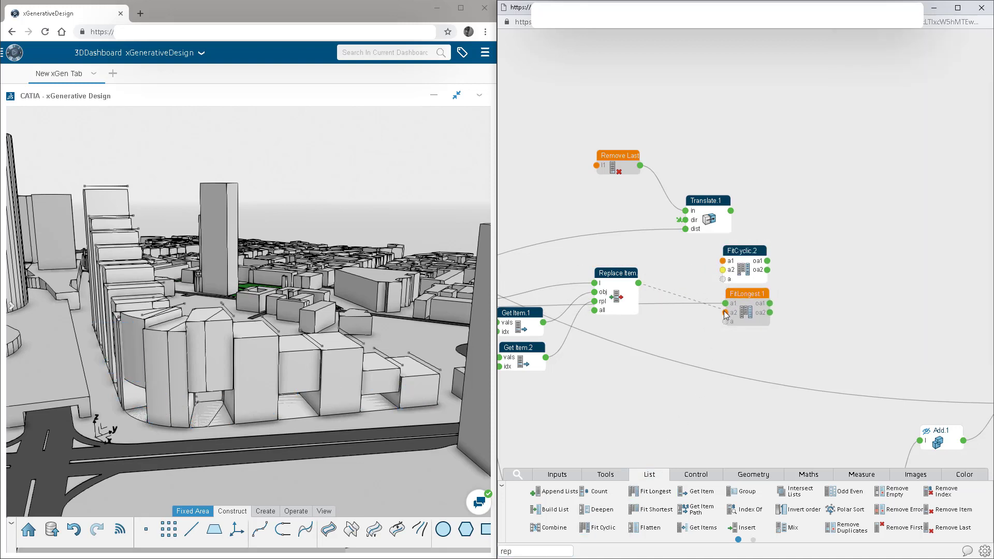
{"action": "left_click", "coordinate": [735, 264]}
{"action": "key", "text": "Delete"}
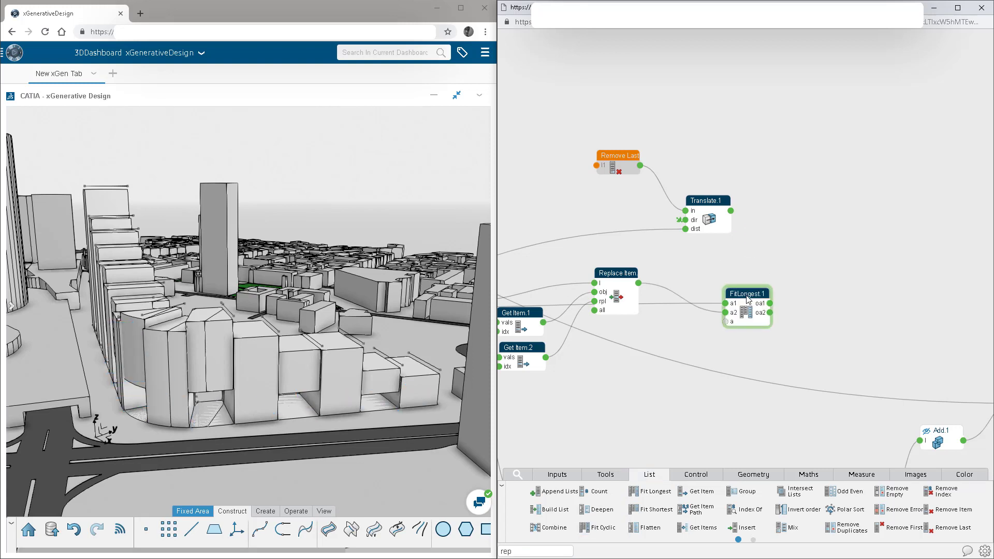
{"action": "left_click_drag", "start_coordinate": [746, 298], "coordinate": [746, 246]}
{"action": "left_click", "coordinate": [769, 256]}
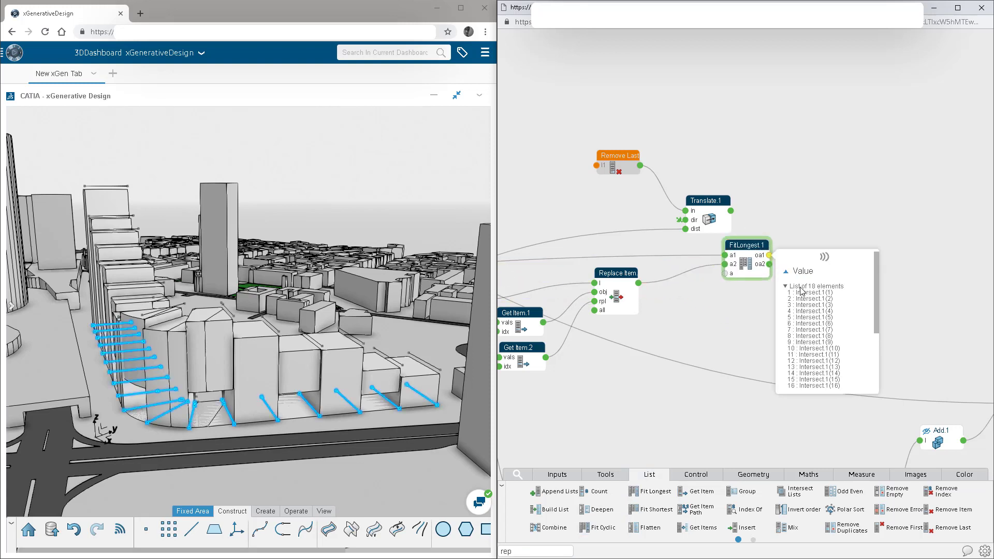
{"action": "left_click", "coordinate": [769, 264]}
{"action": "scroll", "coordinate": [807, 308], "scroll_direction": "down", "scroll_amount": 3}
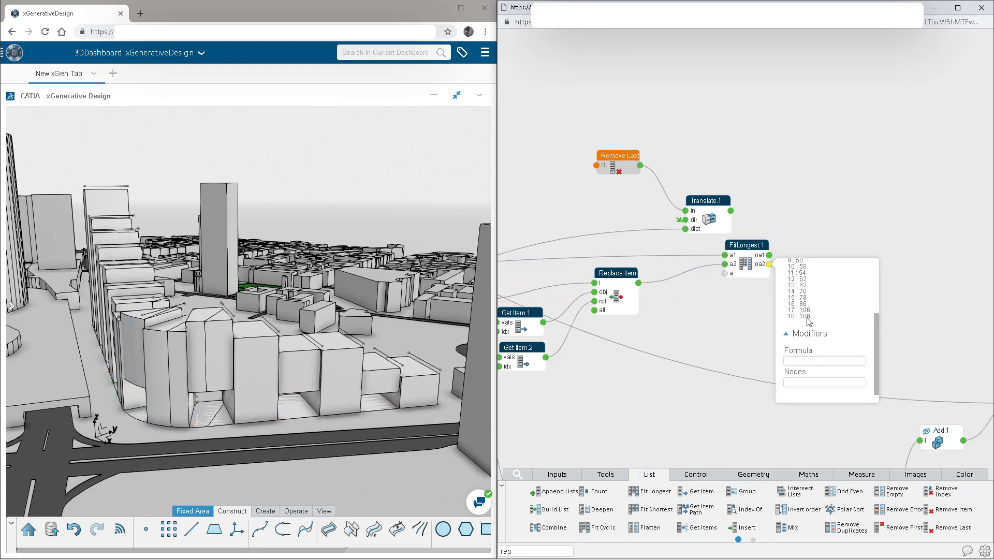
{"action": "left_click", "coordinate": [729, 326]}
Step: Move Translate.1 beyond FitLongest.1, disconnect its in input and delete the Remove Last node
{"action": "middle_click_drag", "start_coordinate": [760, 278], "coordinate": [728, 295]}
{"action": "left_click_drag", "start_coordinate": [677, 217], "coordinate": [807, 218]}
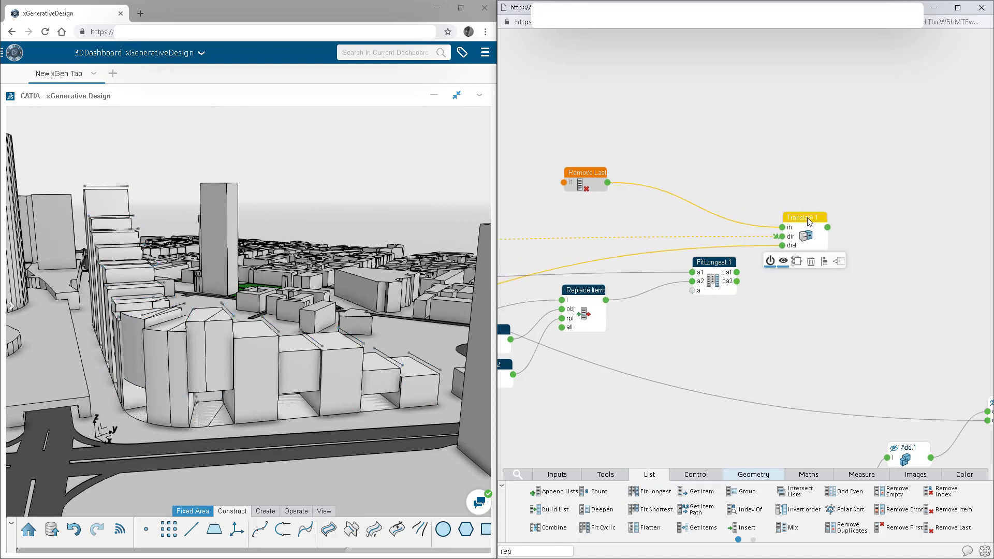
{"action": "left_click", "coordinate": [813, 287]}
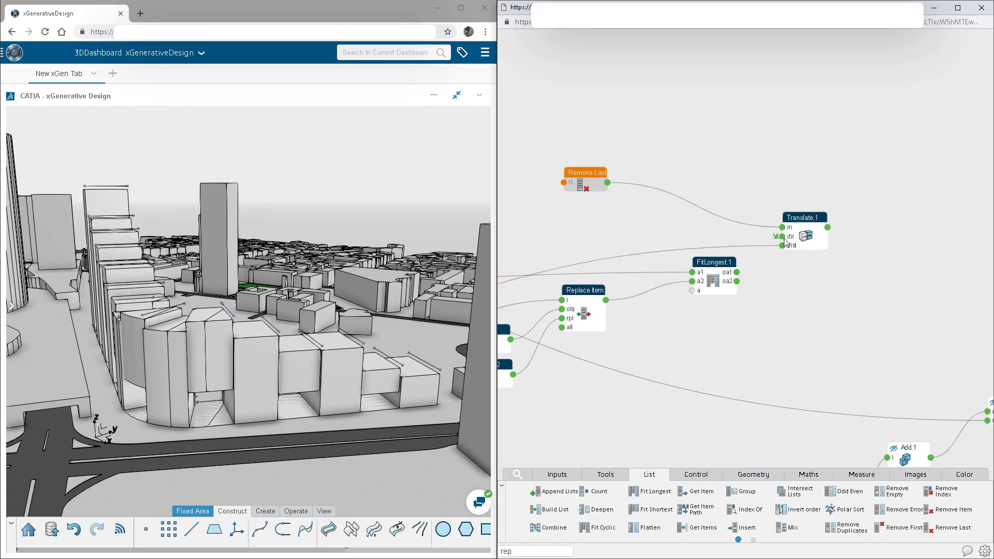
{"action": "left_click_drag", "start_coordinate": [782, 228], "coordinate": [620, 189]}
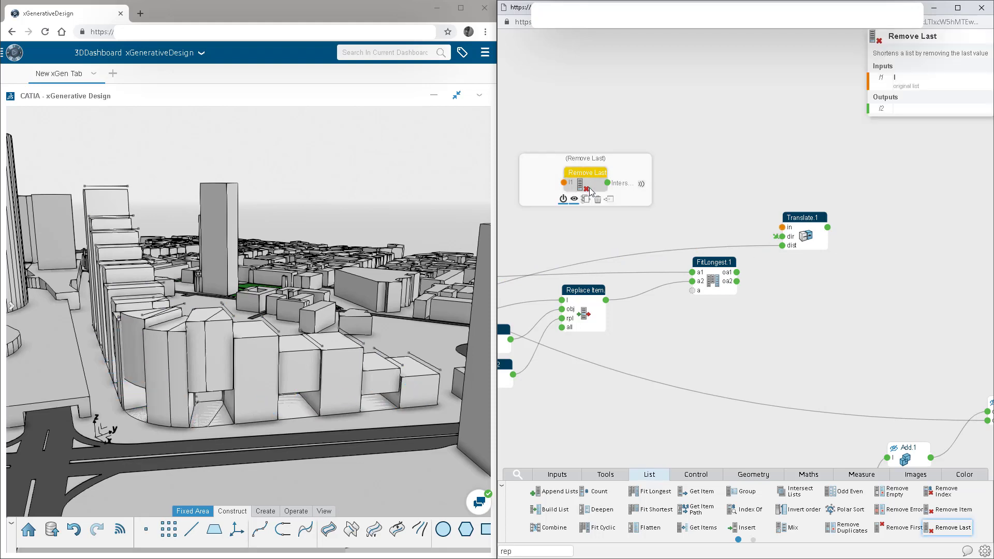
{"action": "left_click", "coordinate": [585, 173]}
{"action": "key", "text": "Delete"}
Step: Connect Intersect.1 directly to Translate.1's in and FitLongest.1's oa2 to its dist, and inspect the translated lines on the towers
{"action": "scroll", "coordinate": [704, 266], "scroll_direction": "down", "scroll_amount": 6}
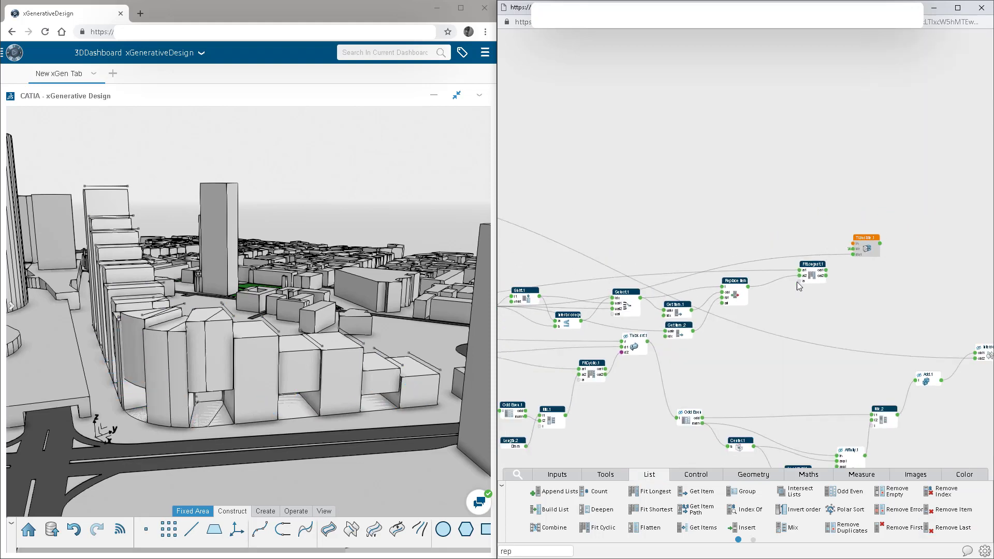
{"action": "middle_click_drag", "start_coordinate": [616, 334], "coordinate": [676, 319]}
{"action": "scroll", "coordinate": [636, 304], "scroll_direction": "down", "scroll_amount": 2}
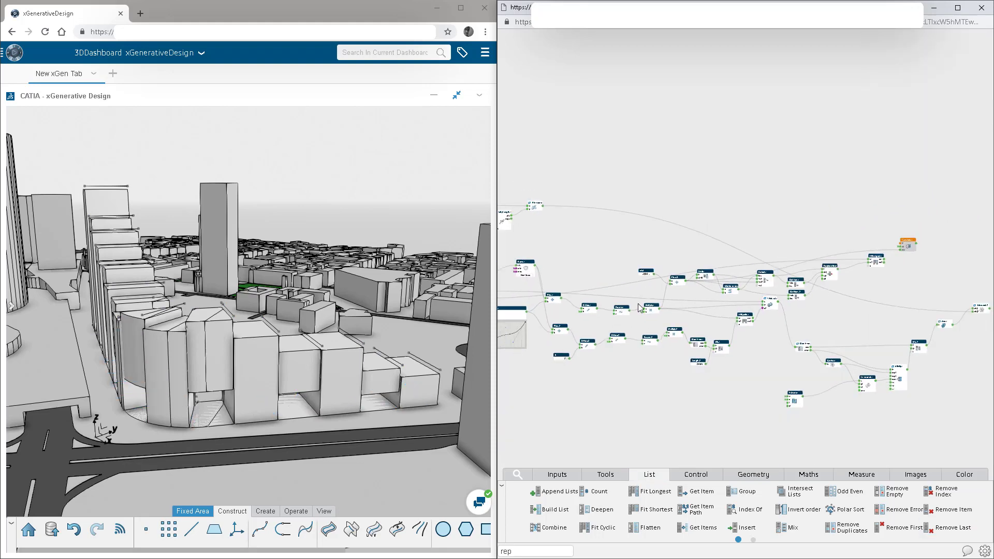
{"action": "middle_click_drag", "start_coordinate": [575, 318], "coordinate": [632, 301]}
{"action": "scroll", "coordinate": [632, 301], "scroll_direction": "down", "scroll_amount": 2}
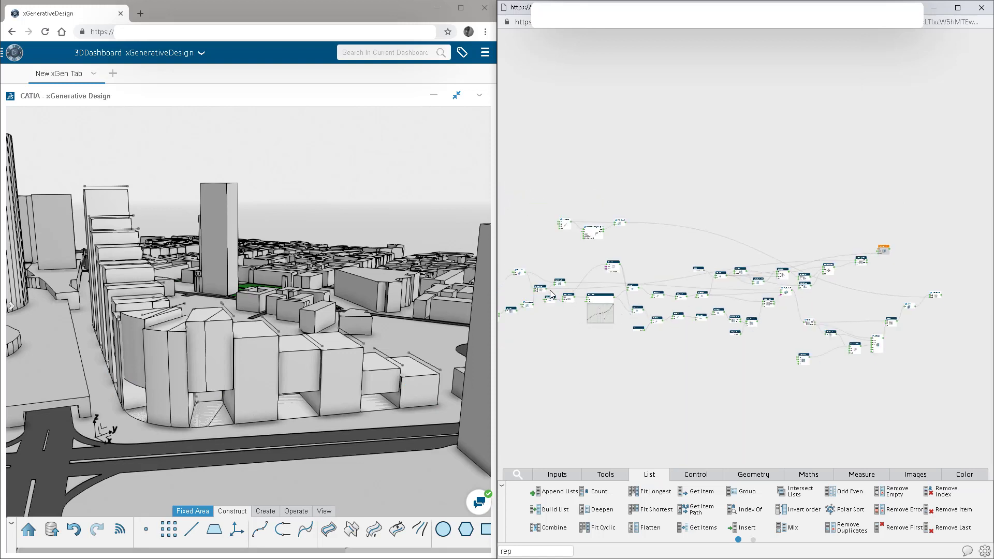
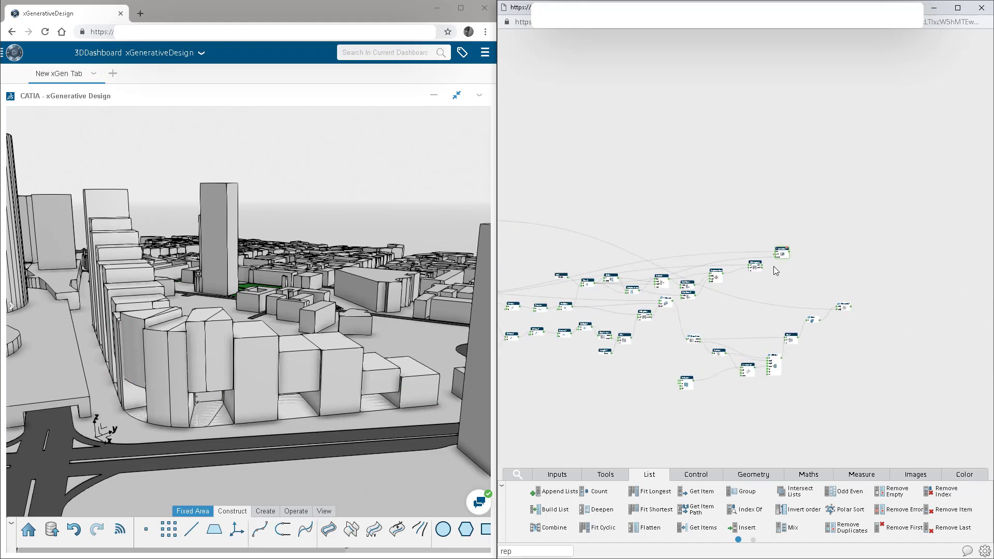
{"action": "scroll", "coordinate": [773, 266], "scroll_direction": "up", "scroll_amount": 5}
{"action": "mouse_move", "coordinate": [701, 291]}
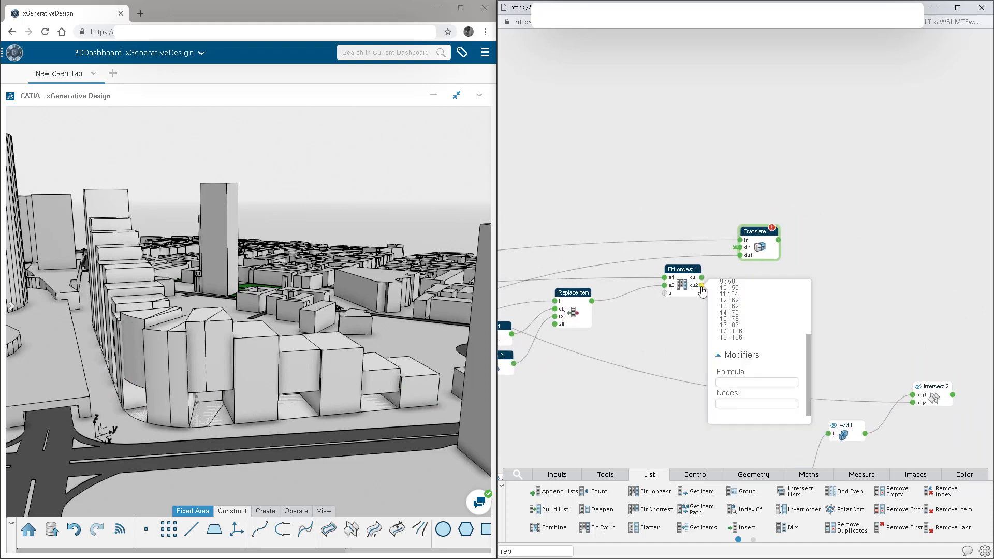
{"action": "left_click_drag", "start_coordinate": [701, 290], "coordinate": [741, 256]}
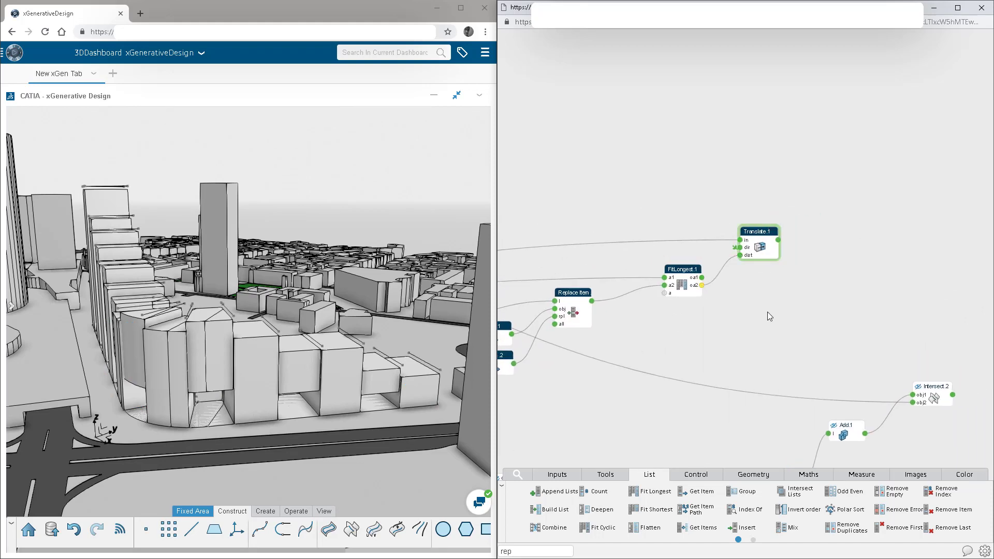
{"action": "middle_click_drag", "start_coordinate": [248, 280], "coordinate": [306, 302]}
{"action": "scroll", "coordinate": [384, 316], "scroll_direction": "down", "scroll_amount": 2}
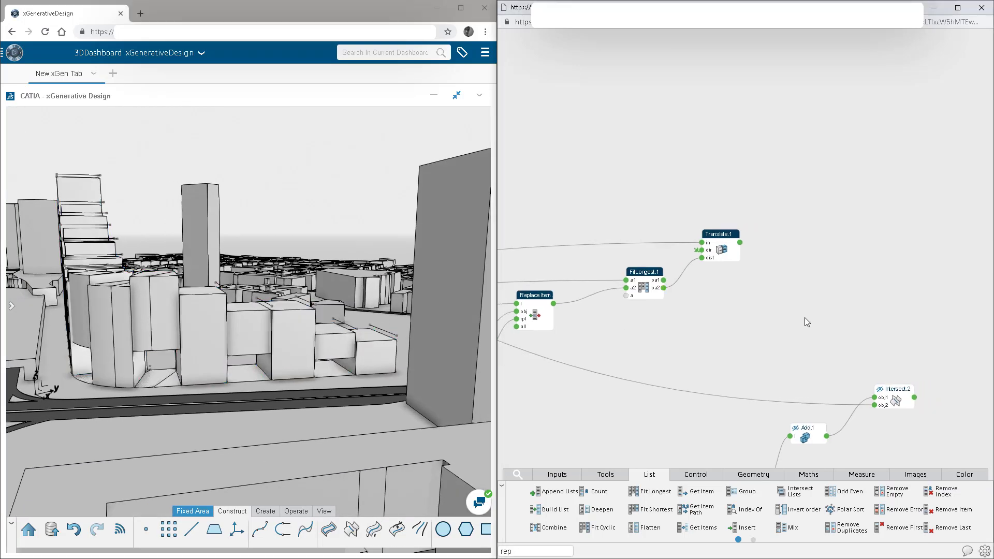
Step: Add a Group node fed by Translate.1 into vals, and extract its nb input as a separate parameter set to 3
{"action": "type", "text": "grou"}
{"action": "key", "text": "Return"}
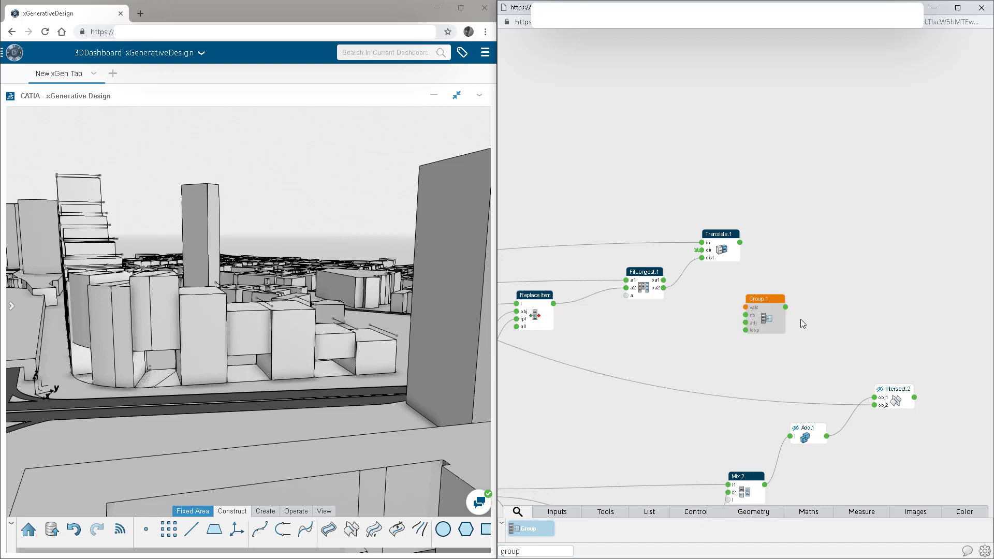
{"action": "left_click_drag", "start_coordinate": [759, 297], "coordinate": [804, 258]}
{"action": "left_click_drag", "start_coordinate": [740, 243], "coordinate": [791, 266]}
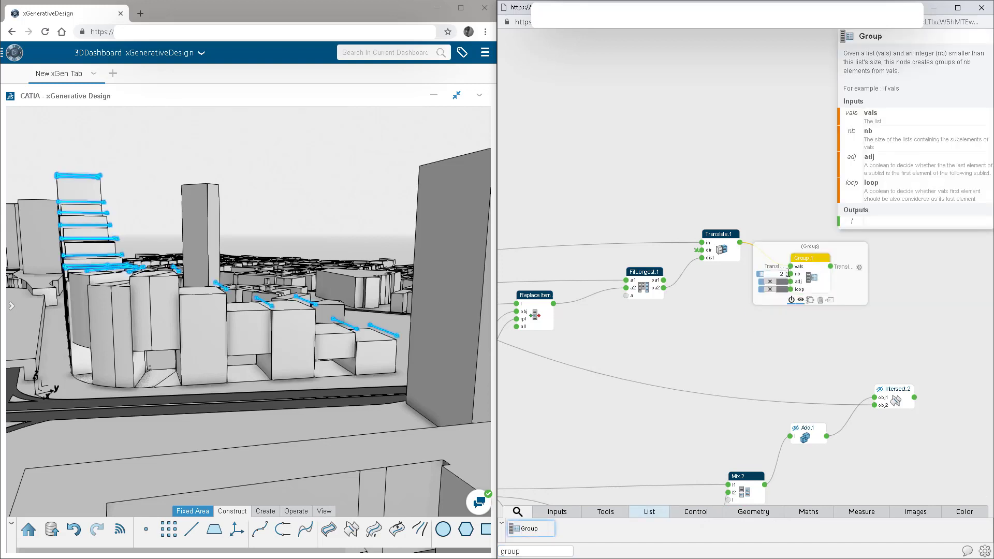
{"action": "left_click", "coordinate": [786, 272]}
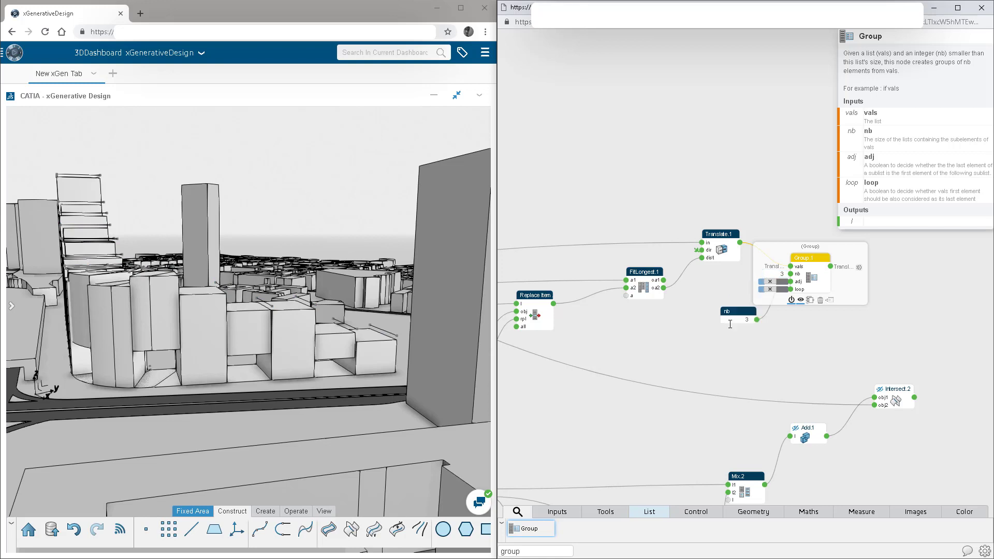
{"action": "left_click", "coordinate": [729, 322]}
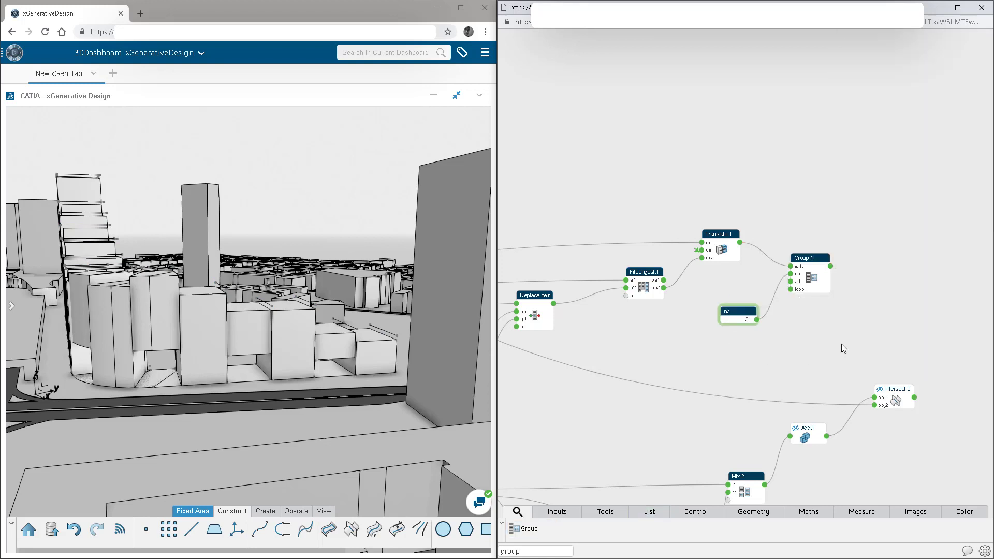
Step: Add a Loft node using the Group.1 output as profiles and inspect the lofted canopy surfaces on the towers
{"action": "middle_click_drag", "start_coordinate": [841, 345], "coordinate": [797, 345]}
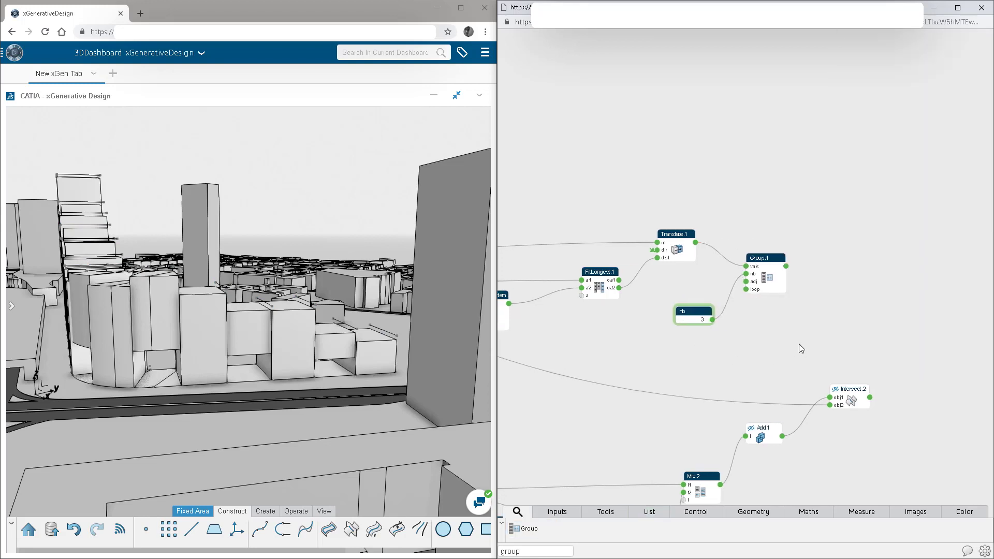
{"action": "left_click", "coordinate": [799, 343]}
{"action": "type", "text": "lof"}
{"action": "key", "text": "Return"}
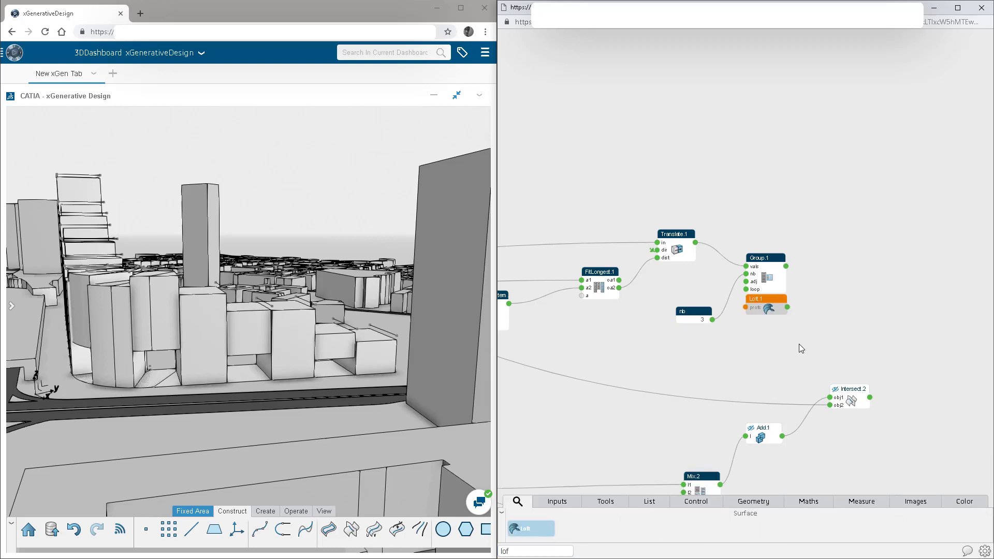
{"action": "left_click_drag", "start_coordinate": [774, 298], "coordinate": [836, 278]}
{"action": "middle_click_drag", "start_coordinate": [267, 329], "coordinate": [228, 346]}
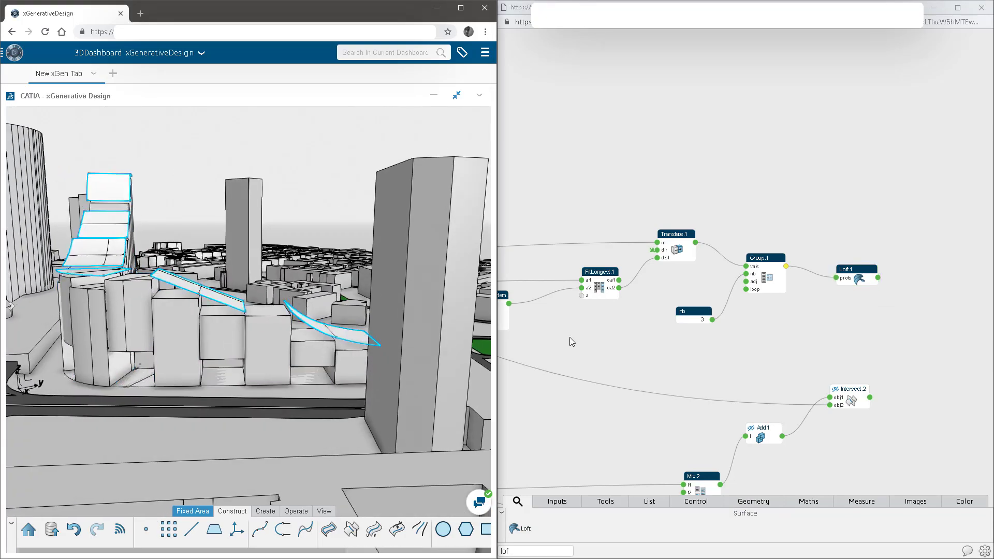
Step: Move the Loft.1, Group.1 and nb nodes away from Translate.1 to free space between them
{"action": "left_click", "coordinate": [761, 340]}
{"action": "middle_click_drag", "start_coordinate": [761, 340], "coordinate": [670, 343]}
{"action": "left_click_drag", "start_coordinate": [766, 273], "coordinate": [949, 251]}
{"action": "left_click", "coordinate": [752, 326]}
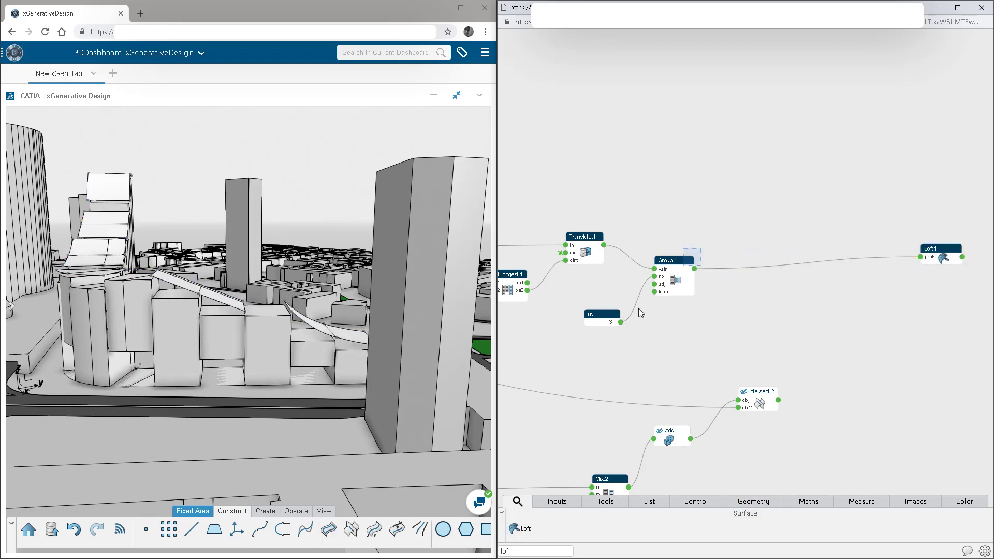
{"action": "left_click_drag", "start_coordinate": [638, 309], "coordinate": [795, 306]}
{"action": "left_click", "coordinate": [738, 298]}
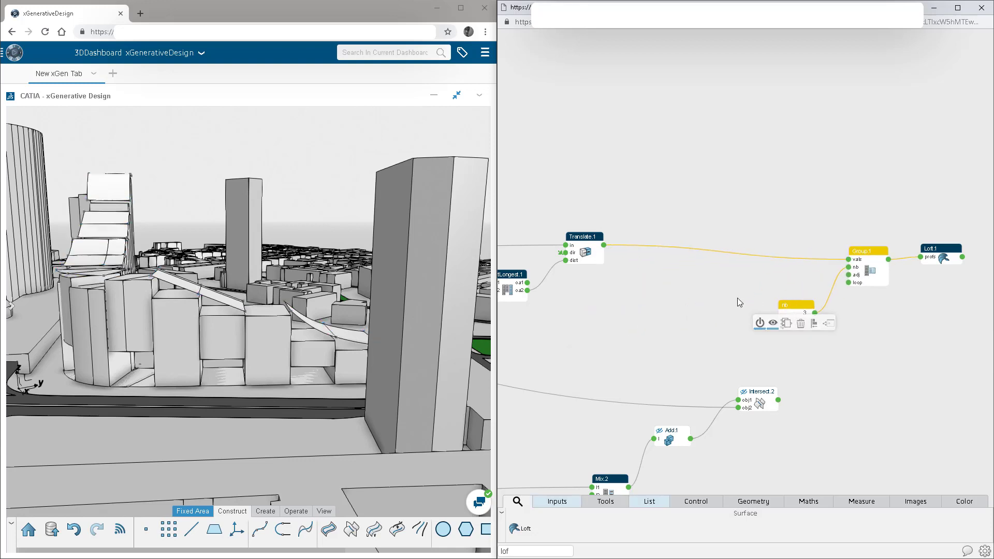
Step: Add a Point on Curve Ratio node after Translate.1, using the translated lines as its curve
{"action": "left_click", "coordinate": [739, 302]}
{"action": "type", "text": "poin"}
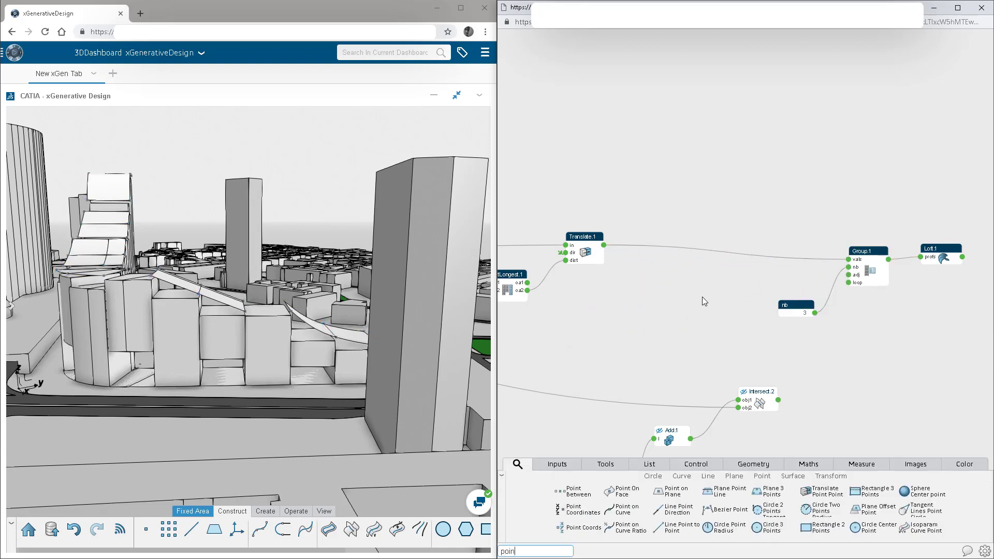
{"action": "left_click", "coordinate": [629, 527]}
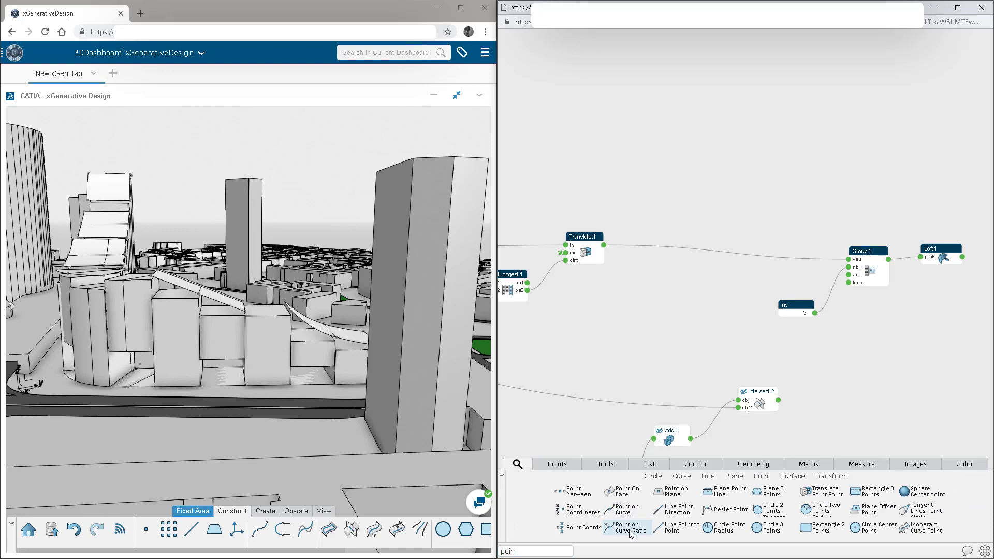
{"action": "left_click_drag", "start_coordinate": [761, 303], "coordinate": [678, 185]}
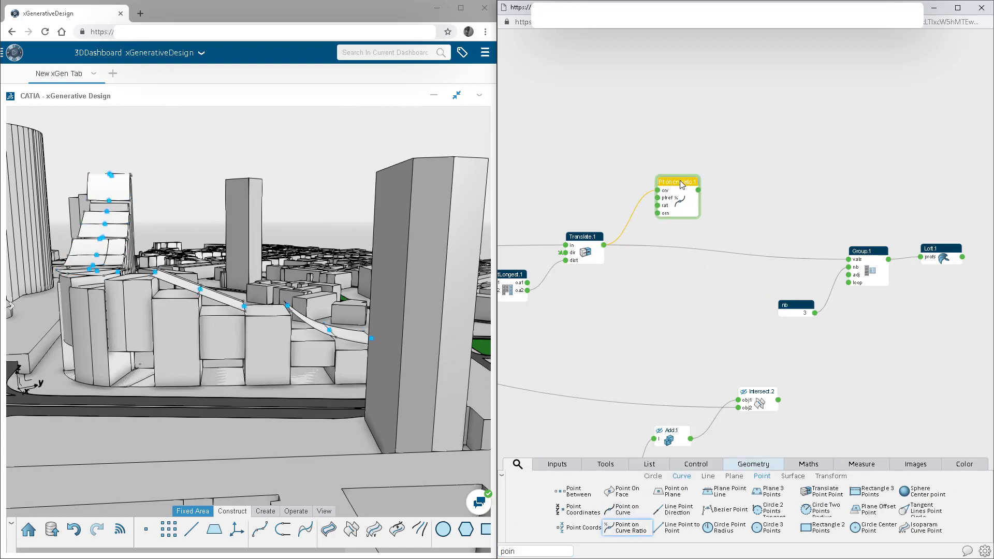
Step: Duplicate the Point on Curve Ratio node twice and stack the copies below the original, keeping Translate.1 as their curve
{"action": "mouse_move", "coordinate": [675, 223]}
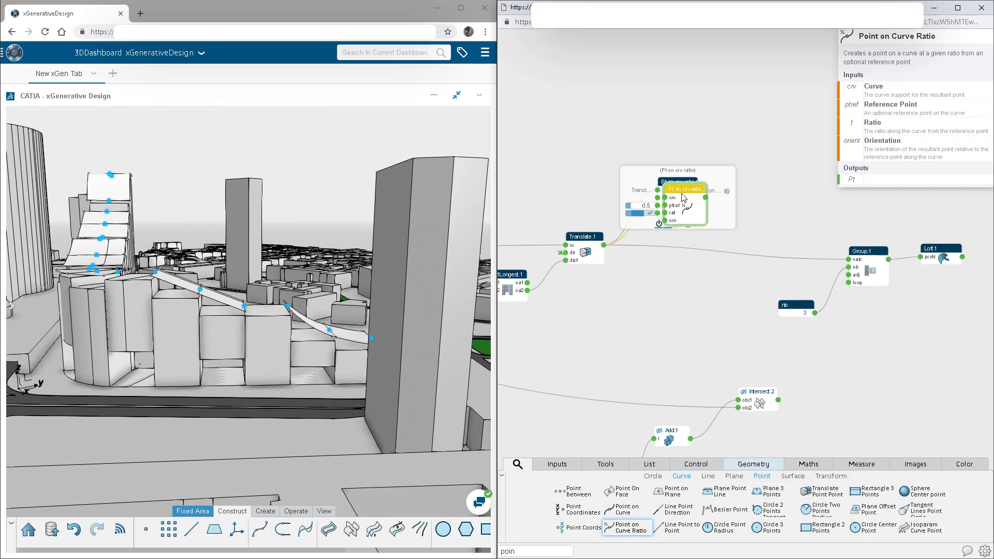
{"action": "left_click", "coordinate": [678, 224]}
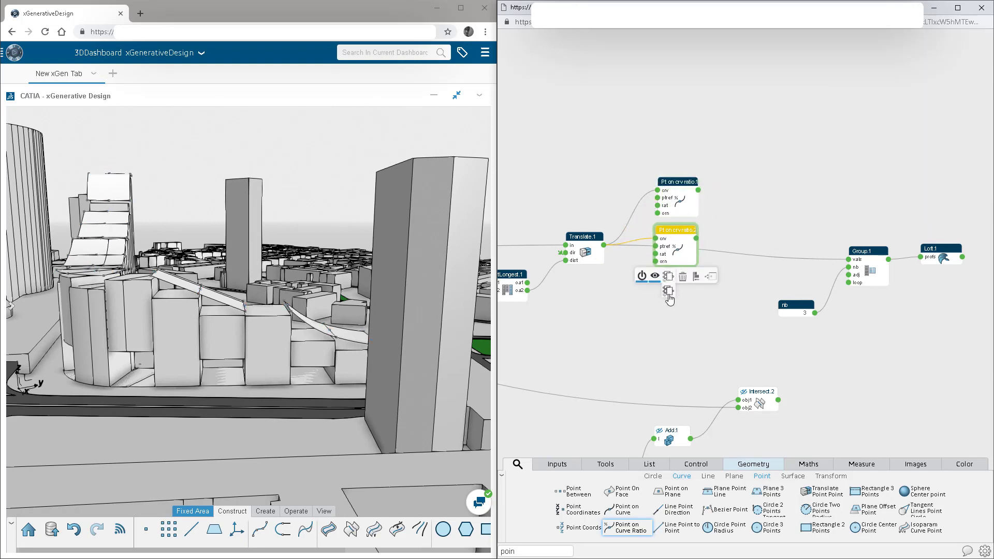
{"action": "left_click", "coordinate": [668, 276]}
{"action": "left_click_drag", "start_coordinate": [677, 285], "coordinate": [672, 286]}
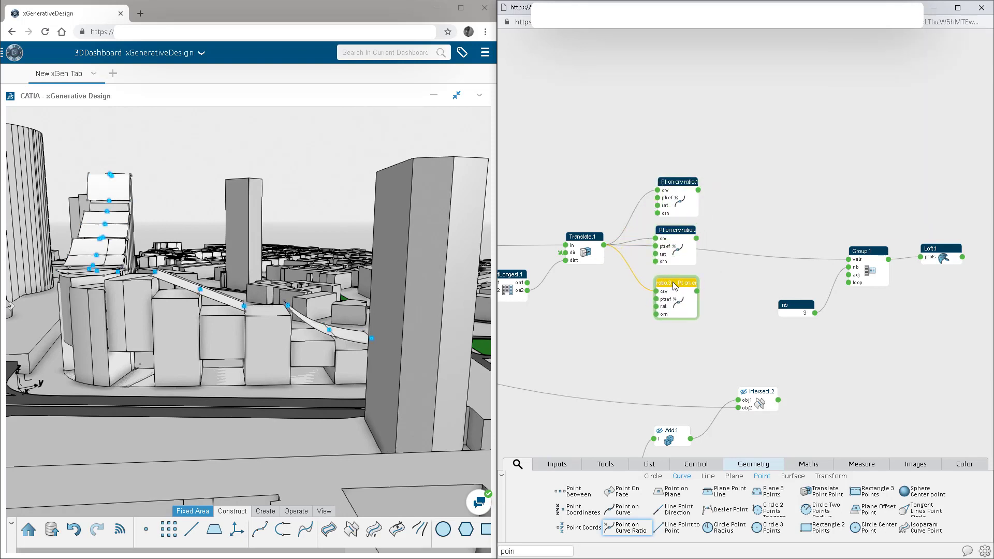
Step: Edit the ratio of the first Point on Curve Ratio node and set the third node's ratio to 1
{"action": "mouse_move", "coordinate": [653, 256]}
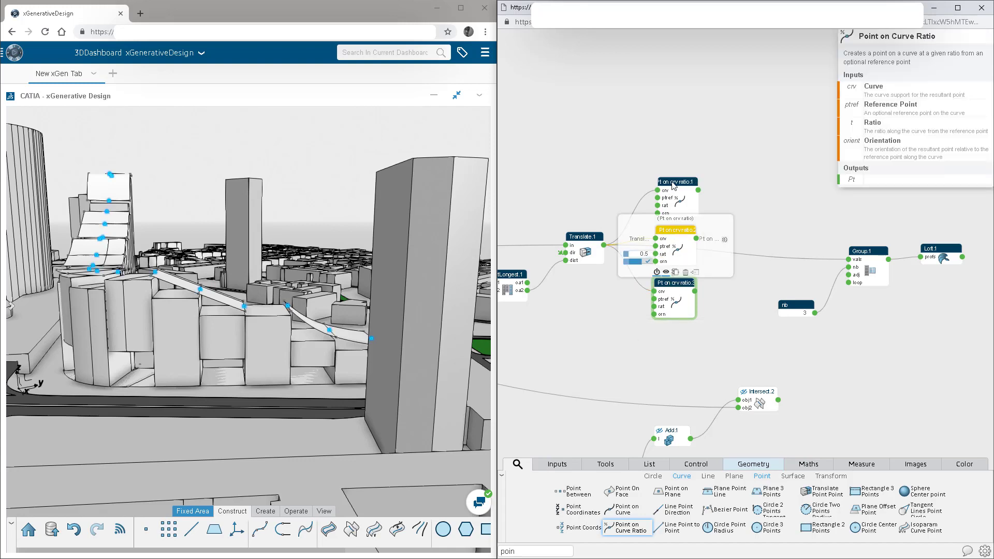
{"action": "mouse_move", "coordinate": [673, 185]}
{"action": "left_click", "coordinate": [643, 205]}
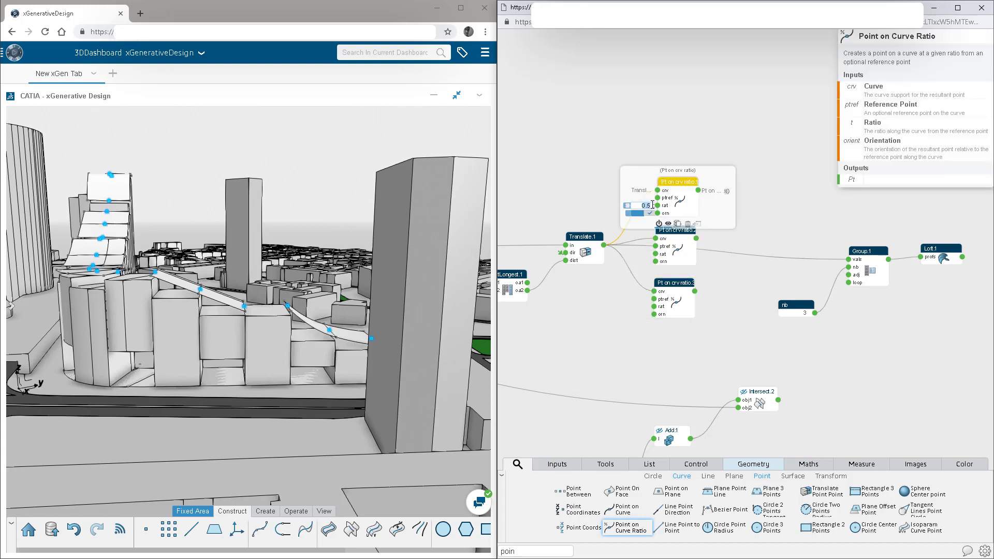
{"action": "mouse_move", "coordinate": [639, 306]}
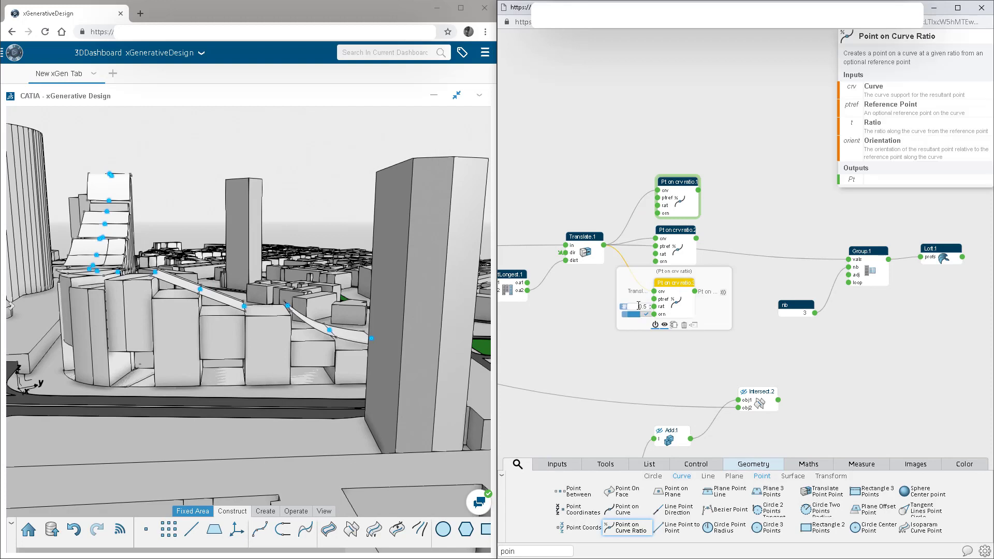
{"action": "type", "text": "1"}
{"action": "key", "text": "Return"}
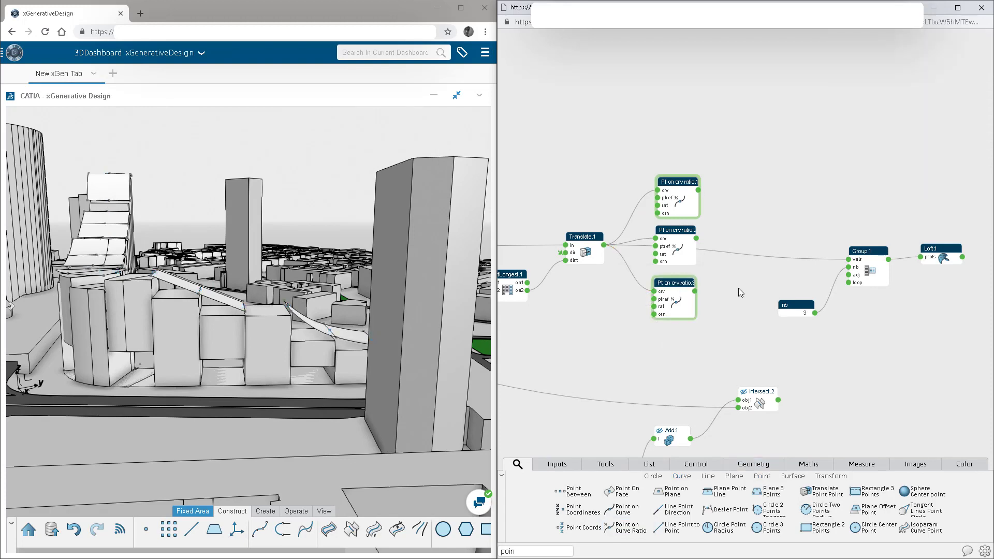
Step: Add a Translate Length Dir node for the second Point on Curve Ratio output, with References.xy as its direction
{"action": "type", "text": "t"}
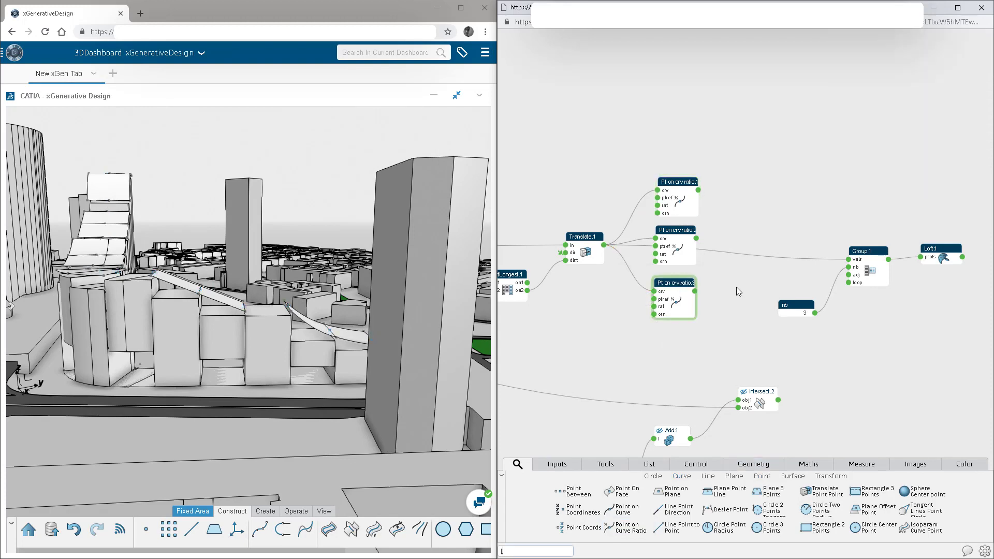
{"action": "type", "text": "ran"}
{"action": "left_click", "coordinate": [529, 528]}
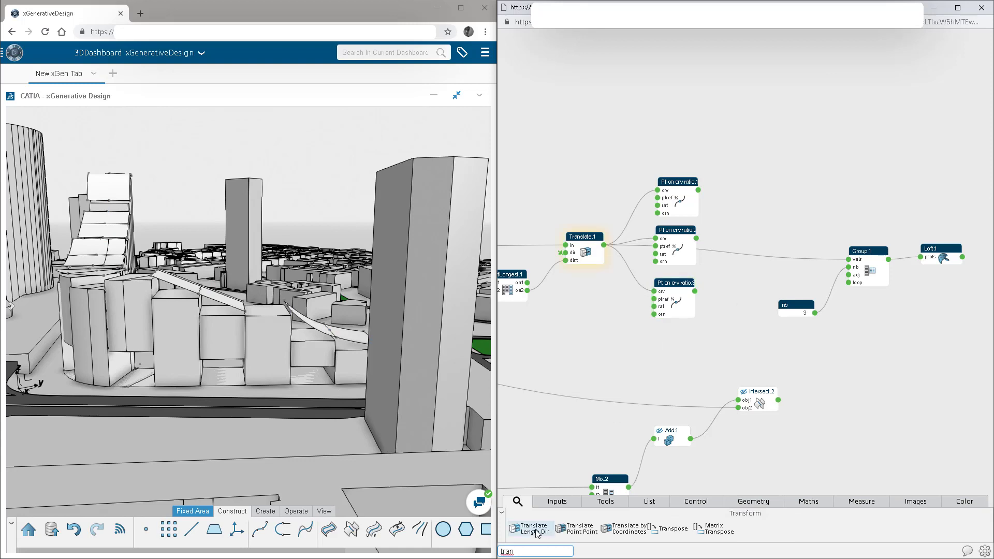
{"action": "left_click", "coordinate": [775, 292]}
{"action": "left_click_drag", "start_coordinate": [775, 293], "coordinate": [721, 237]}
{"action": "mouse_move", "coordinate": [720, 246]}
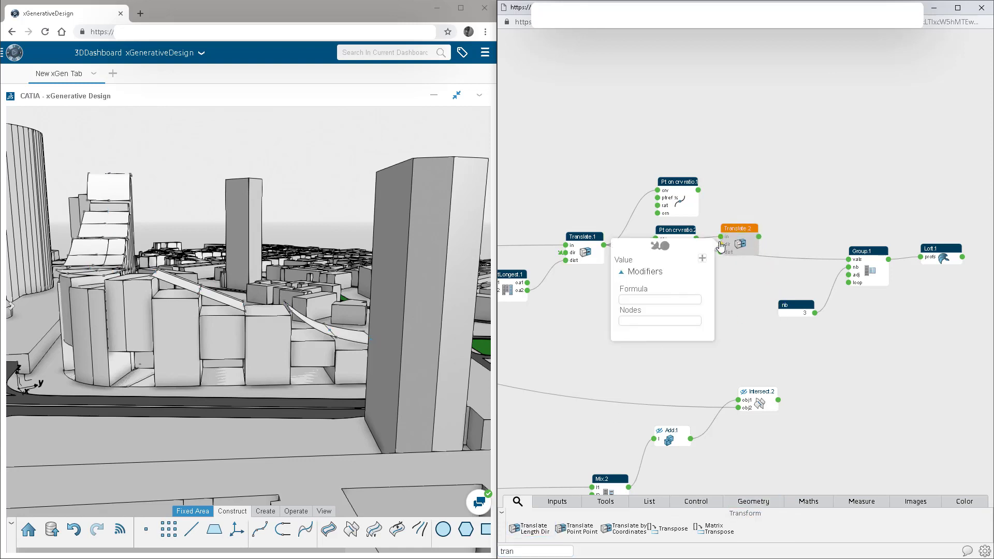
{"action": "left_click", "coordinate": [662, 249]}
{"action": "left_click", "coordinate": [627, 258]}
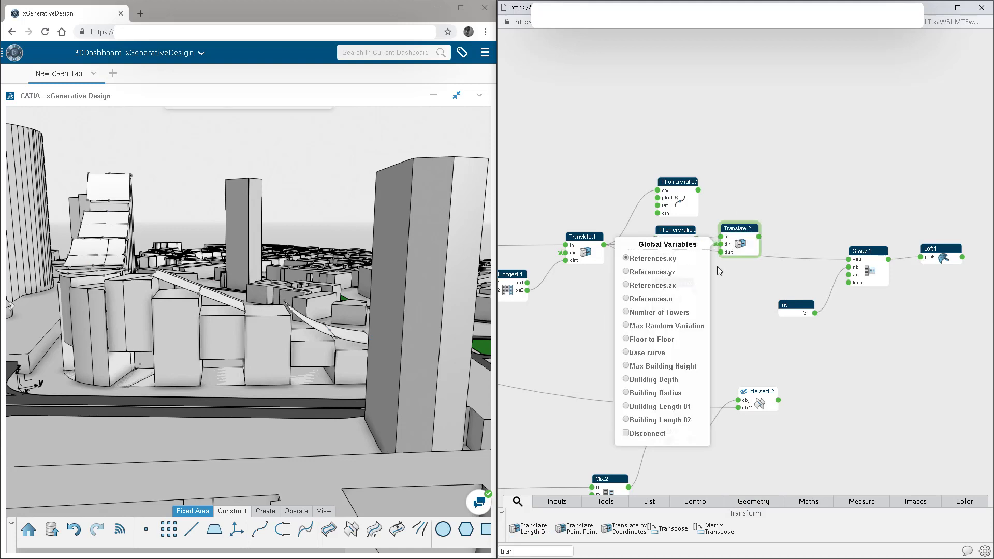
Step: Extract Translate.2's dist input as a length parameter and name it Canopy Arc Height
{"action": "left_click", "coordinate": [735, 245]}
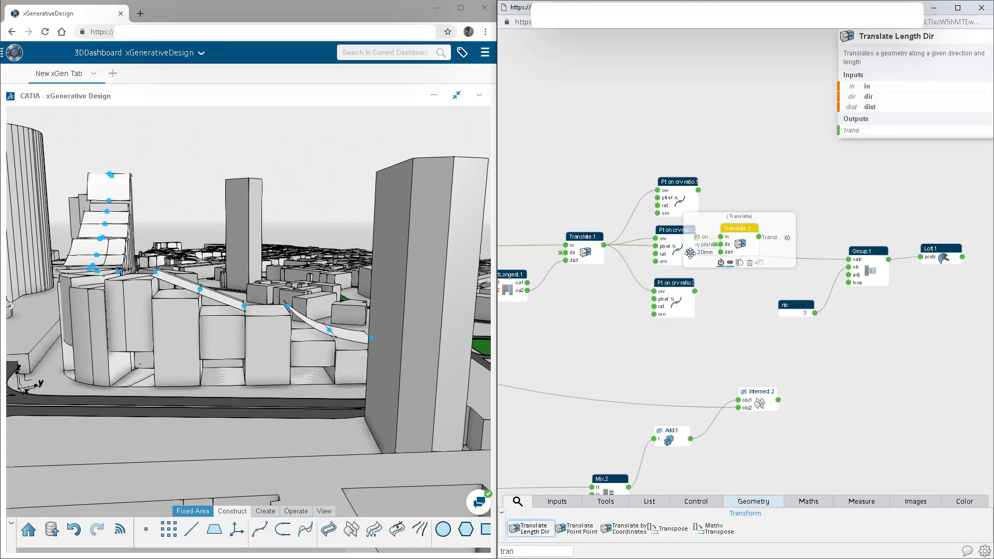
{"action": "left_click", "coordinate": [657, 134]}
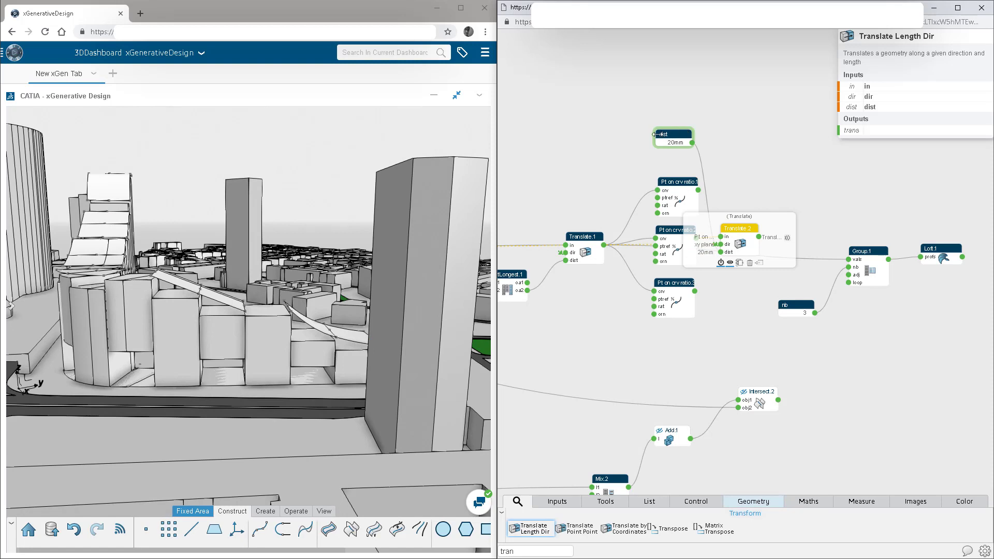
{"action": "double_click", "coordinate": [664, 136]}
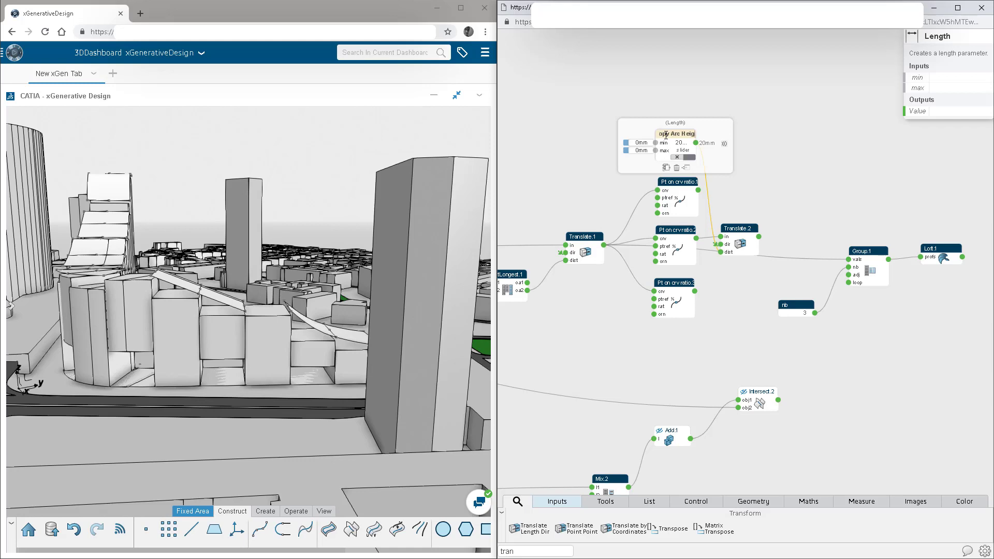
{"action": "left_click", "coordinate": [650, 103]}
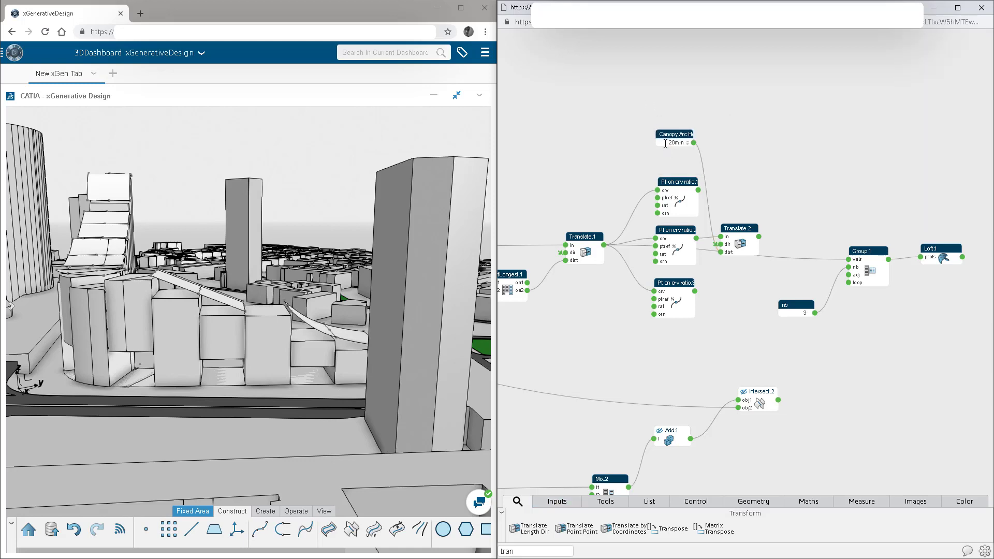
Step: Turn Canopy Arc Height into a slider with a 10 mm minimum, define its maximum, and set it to about 2455 mm
{"action": "double_click", "coordinate": [666, 140]}
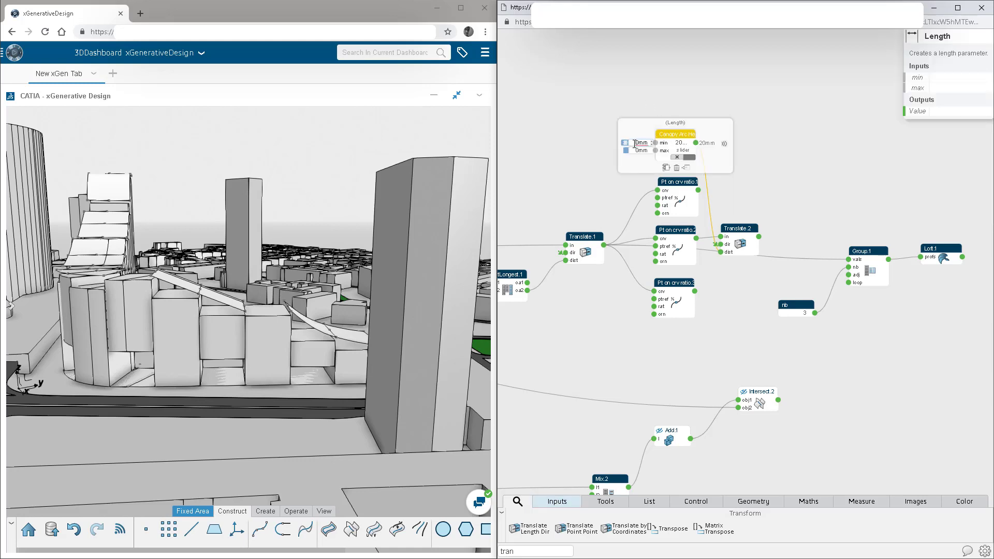
{"action": "type", "text": "1"}
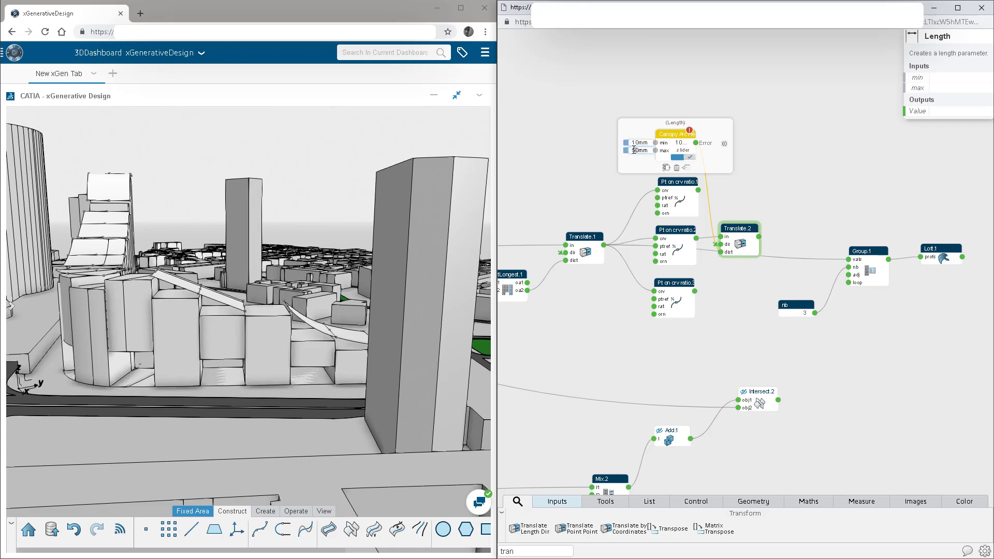
{"action": "left_click", "coordinate": [623, 182]}
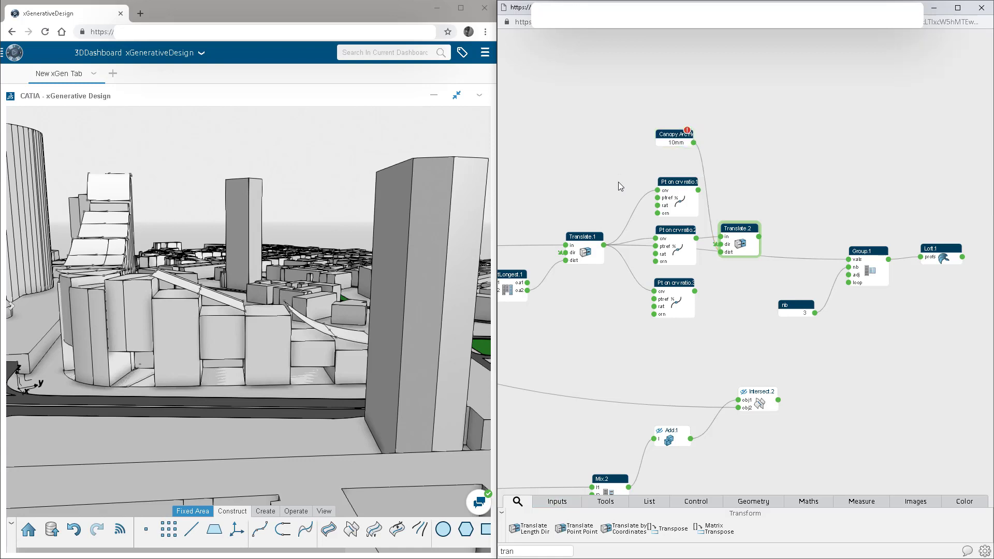
{"action": "left_click_drag", "start_coordinate": [668, 149], "coordinate": [676, 149]}
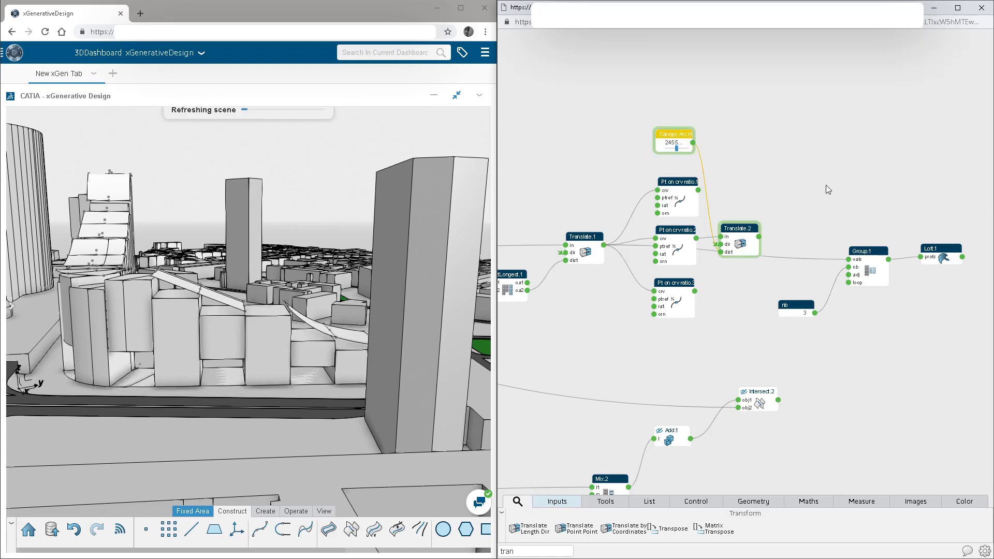
Step: Add a Circle 3 Points node fed by the first curve-ratio point, Translate.2 and the third curve-ratio point as p1, p2 and p3
{"action": "left_click_drag", "start_coordinate": [740, 228], "coordinate": [761, 226]}
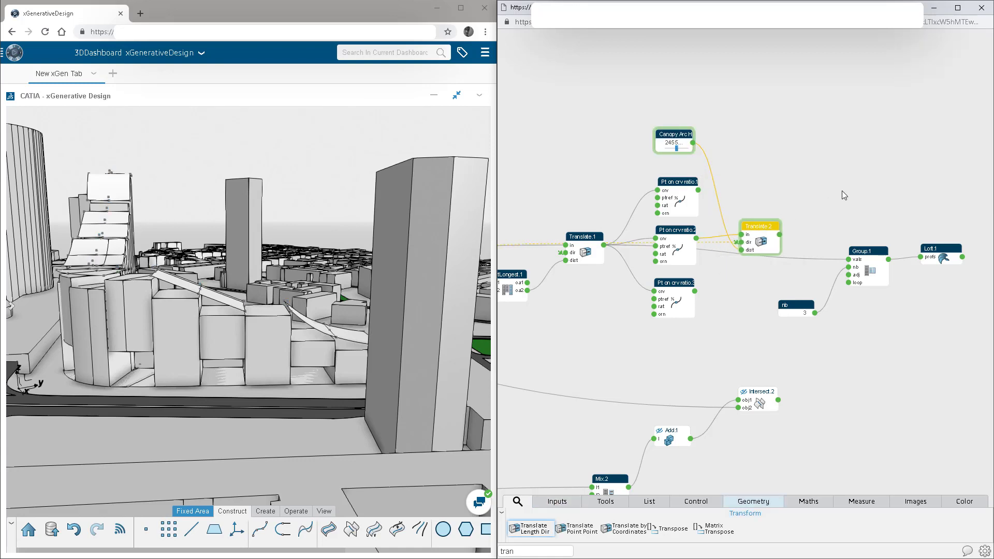
{"action": "type", "text": "cir"}
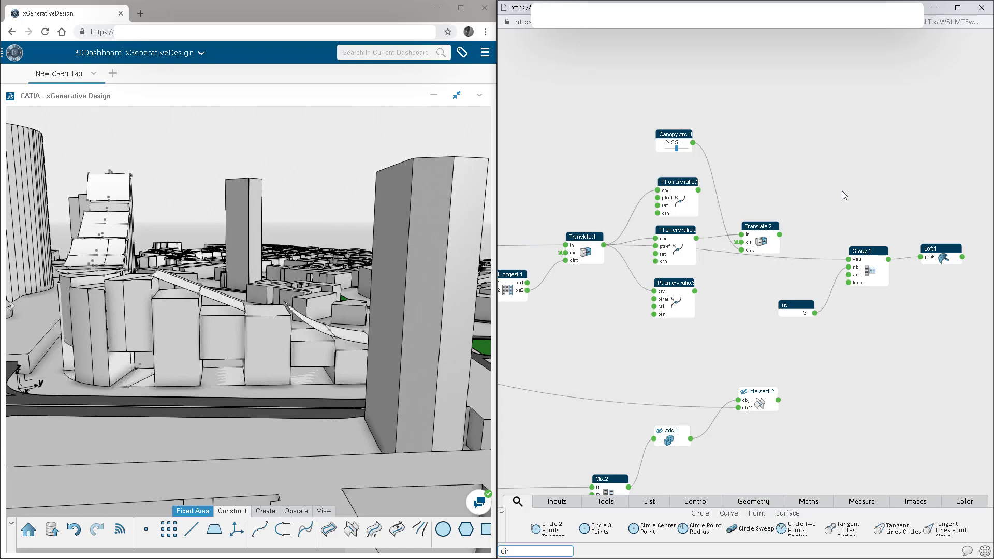
{"action": "left_click", "coordinate": [609, 525]}
{"action": "left_click_drag", "start_coordinate": [762, 306], "coordinate": [816, 234]}
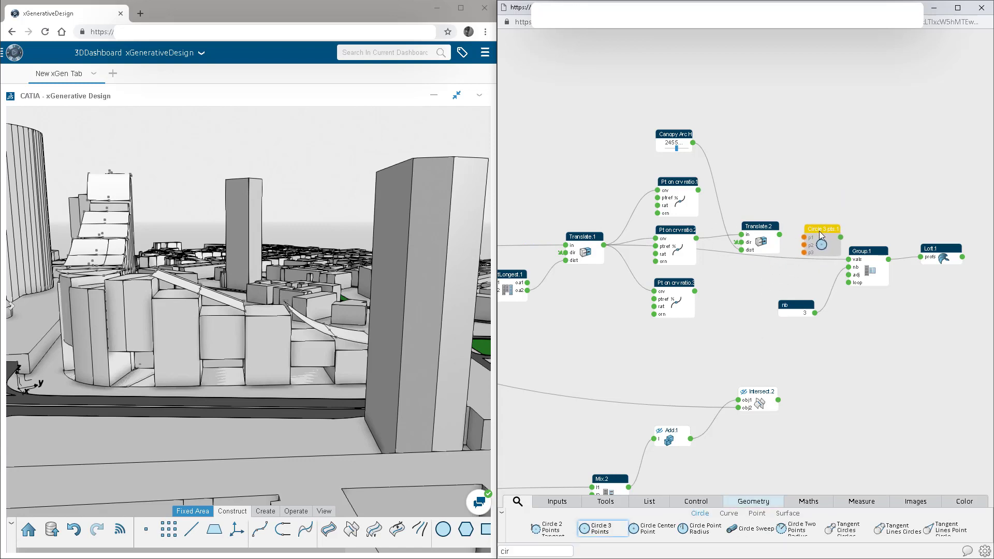
{"action": "left_click_drag", "start_coordinate": [698, 191], "coordinate": [799, 243]}
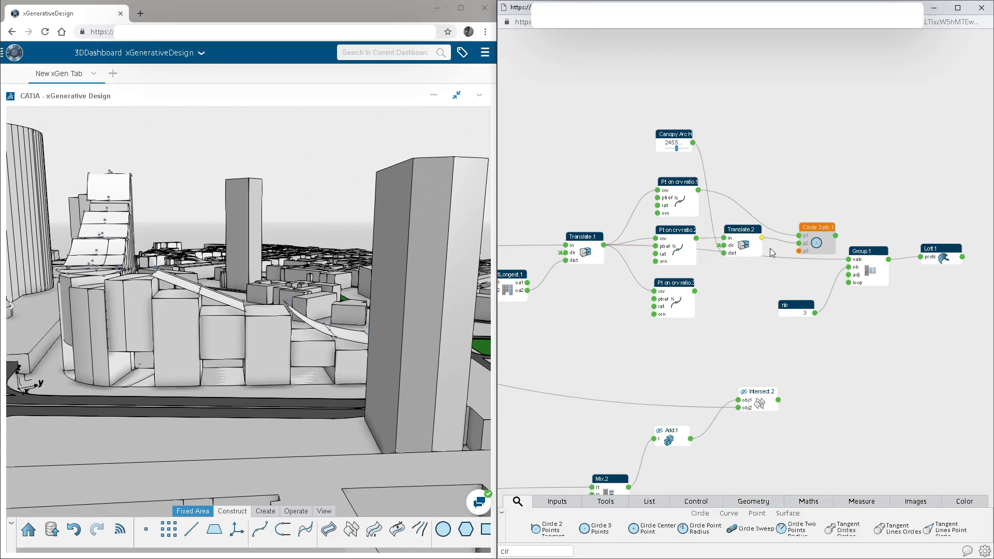
{"action": "left_click_drag", "start_coordinate": [694, 291], "coordinate": [799, 251]}
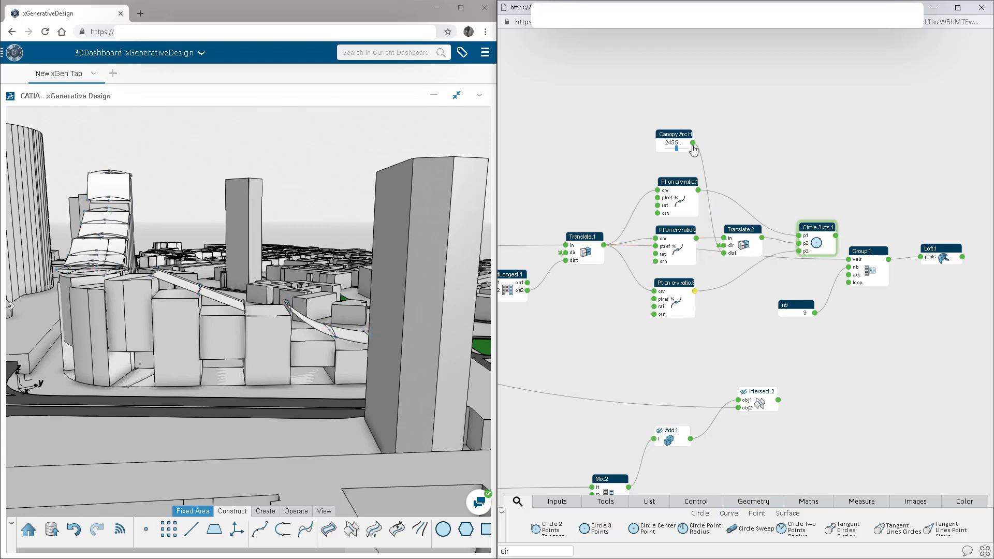
Step: Hide the link wire from Canopy Arc Height and connect the Circle 3 Points output to the vals input of Group.1
{"action": "mouse_move", "coordinate": [692, 143]}
{"action": "left_click", "coordinate": [744, 148]}
{"action": "middle_click_drag", "start_coordinate": [934, 232], "coordinate": [785, 221]}
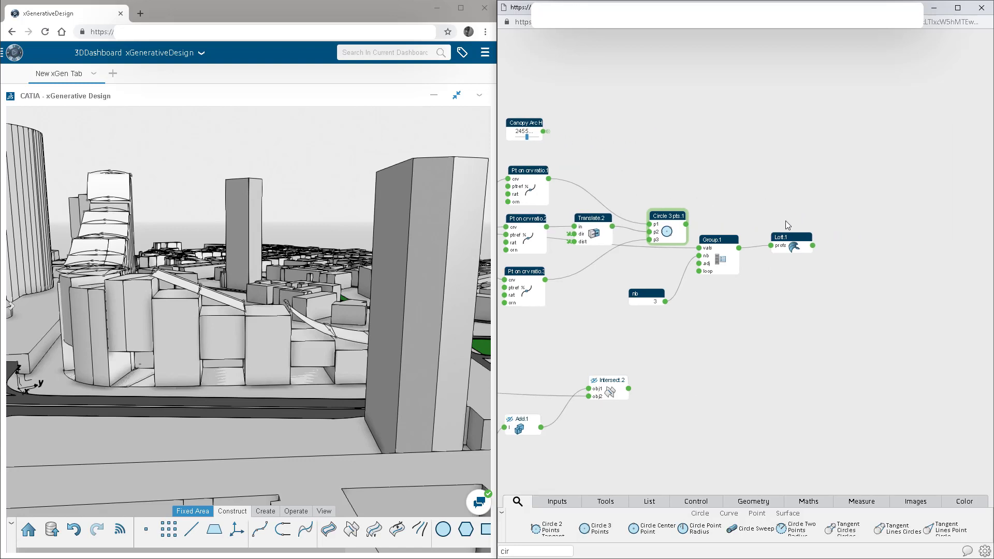
{"action": "left_click_drag", "start_coordinate": [839, 215], "coordinate": [767, 238]}
{"action": "left_click", "coordinate": [713, 217]}
{"action": "left_click_drag", "start_coordinate": [686, 224], "coordinate": [744, 245]}
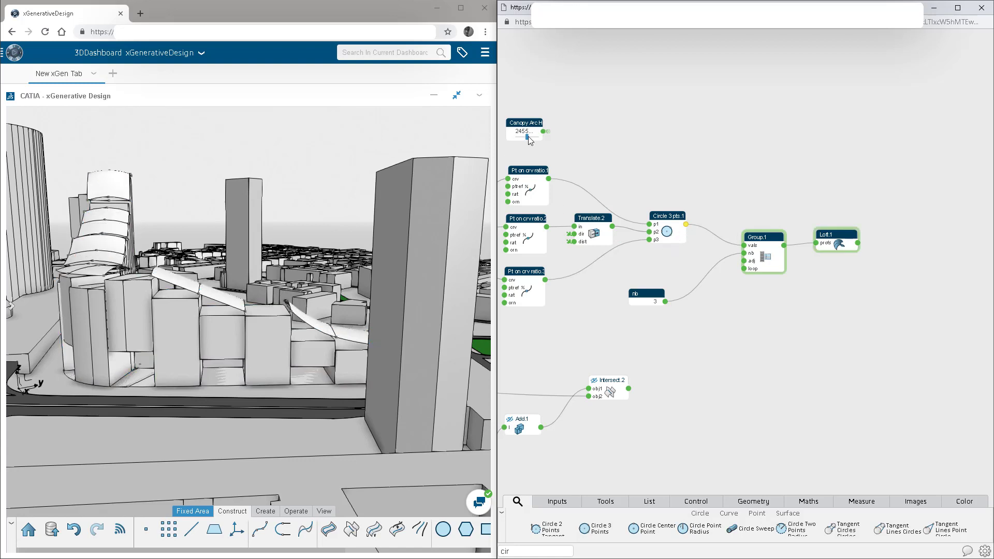
Step: Set the Canopy Arc Height slider to 5000 mm
{"action": "left_click_drag", "start_coordinate": [528, 137], "coordinate": [537, 137]}
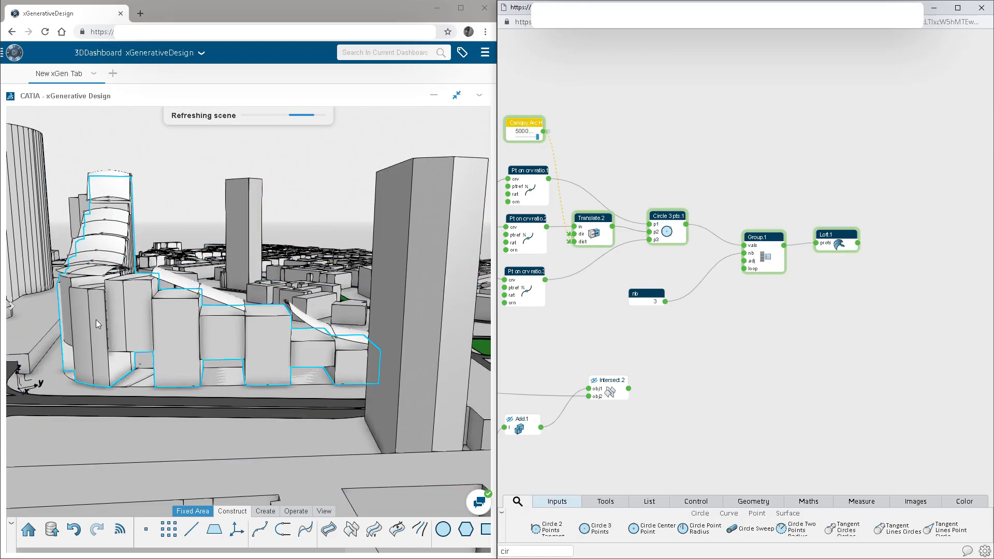
{"action": "middle_click_drag", "start_coordinate": [60, 338], "coordinate": [92, 324]}
Step: Set the ratio of the third Point on Curve Ratio node to 1.05
{"action": "middle_click_drag", "start_coordinate": [572, 316], "coordinate": [653, 315]}
{"action": "left_click", "coordinate": [623, 271]}
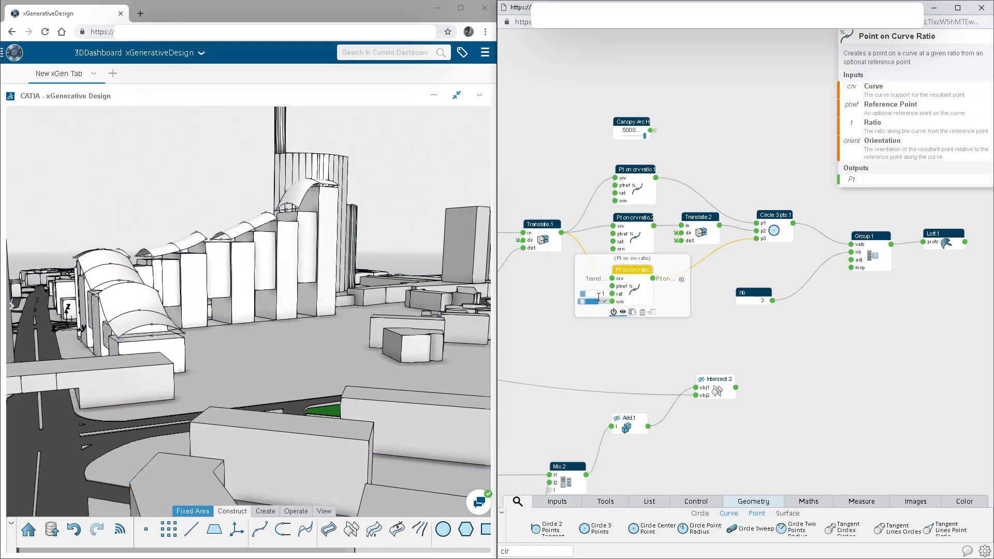
{"action": "left_click", "coordinate": [599, 349]}
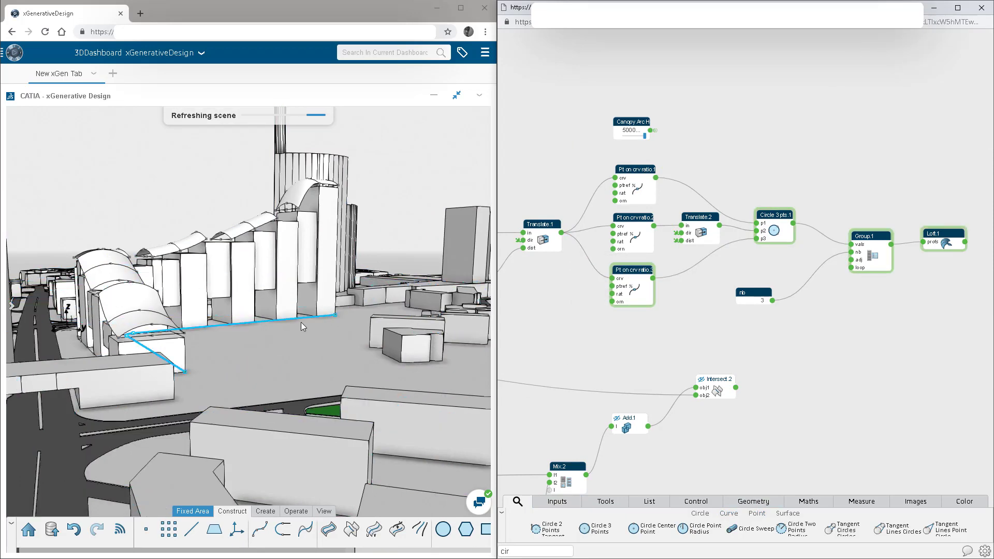
{"action": "middle_click_drag", "start_coordinate": [187, 393], "coordinate": [209, 393]}
{"action": "left_click", "coordinate": [628, 278]}
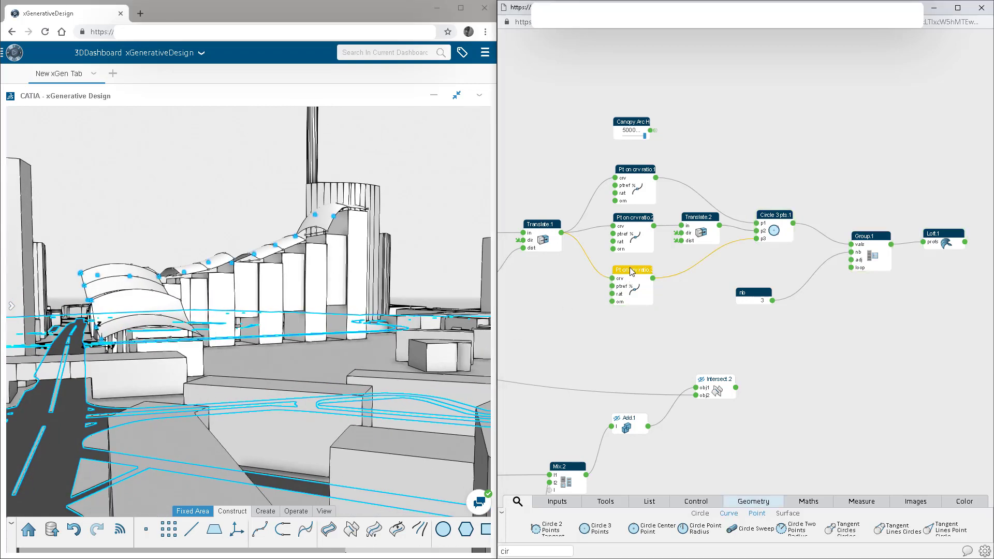
{"action": "left_click", "coordinate": [676, 365]}
Step: Set the ratio of the first Point on Curve Ratio node to -0.05
{"action": "left_click", "coordinate": [621, 203]}
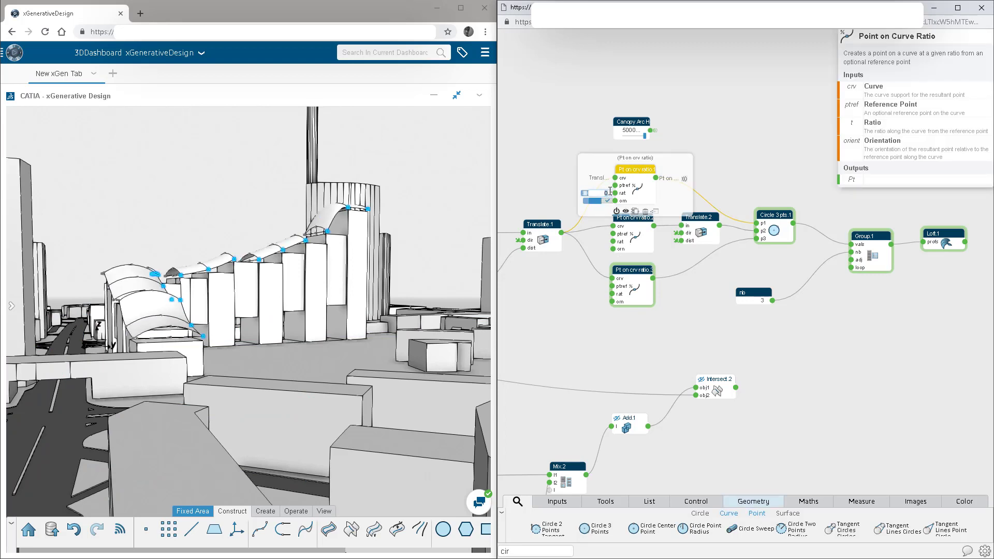
{"action": "key", "text": "BackSpace"}
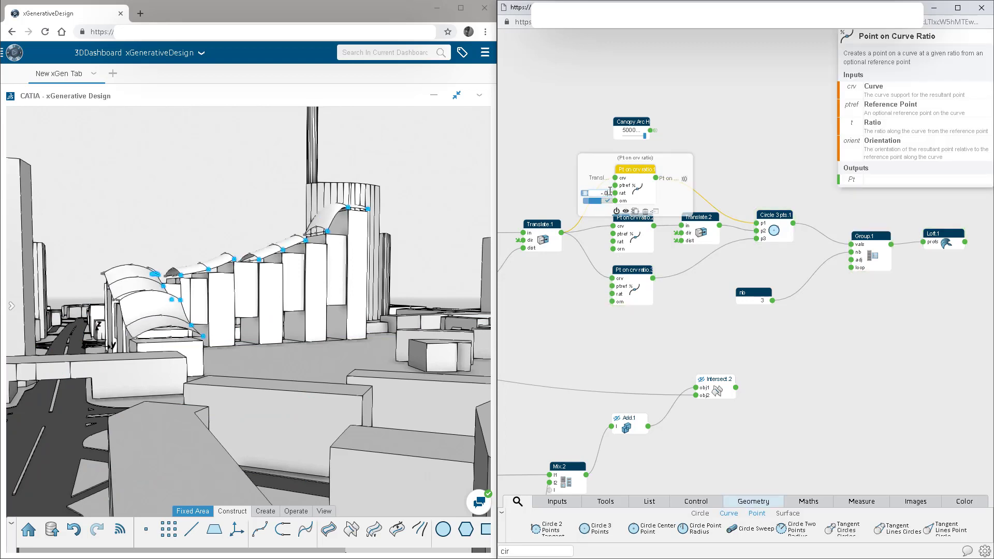
{"action": "left_click", "coordinate": [558, 293]}
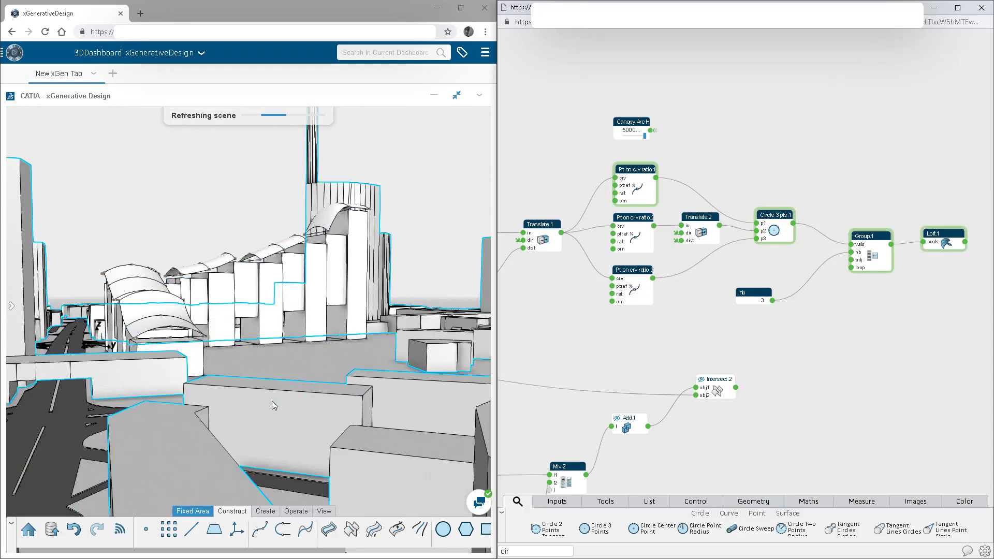
{"action": "middle_click_drag", "start_coordinate": [275, 408], "coordinate": [166, 342]}
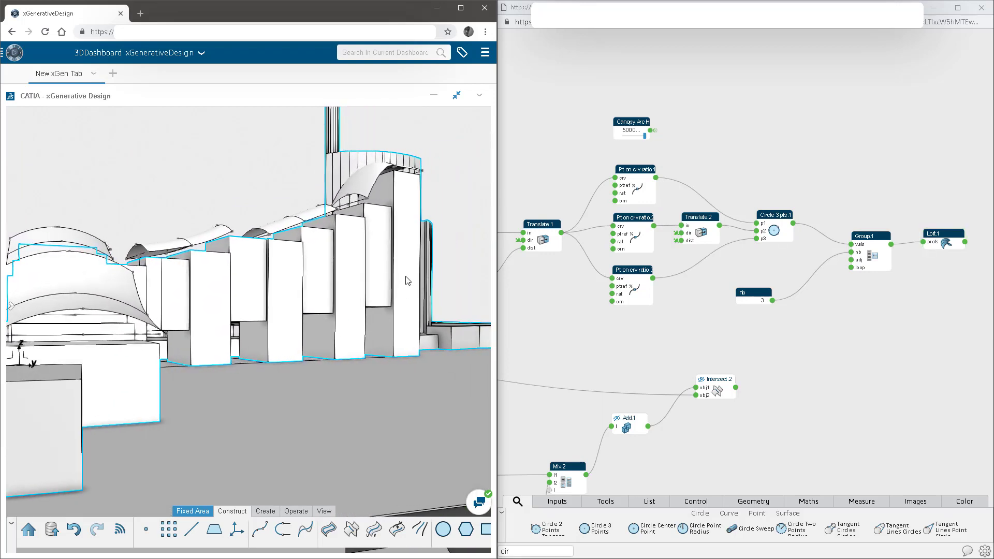
Step: Hide the geometry of Translate.1, the three Point on Curve Ratio nodes, Translate.2 and the Circle 3 Points node
{"action": "left_click", "coordinate": [538, 237]}
{"action": "left_click", "coordinate": [562, 259]}
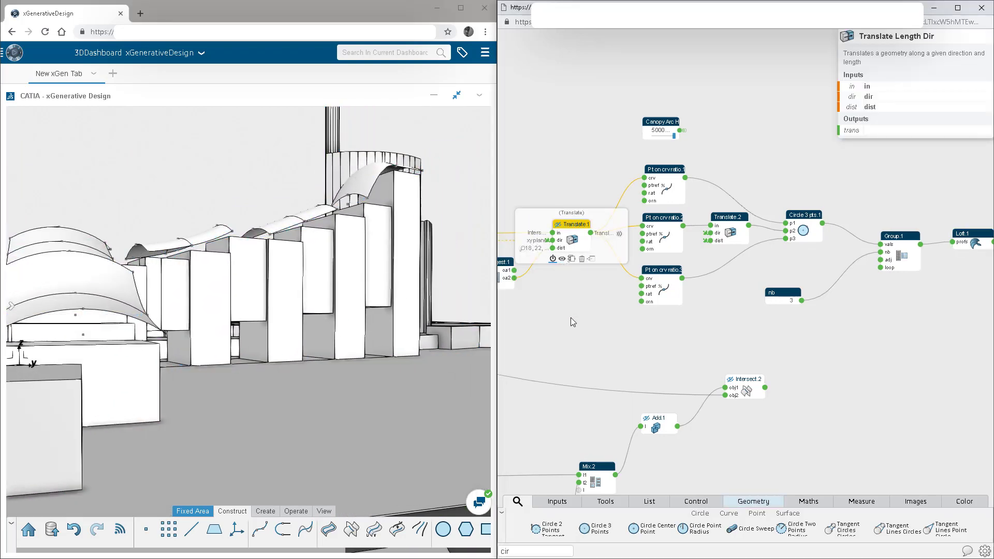
{"action": "left_click", "coordinate": [662, 239]}
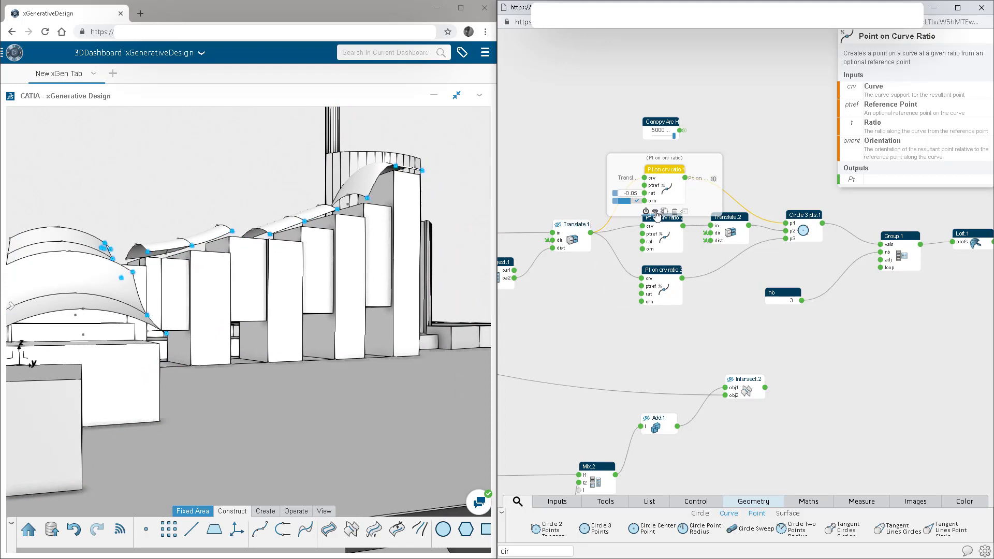
{"action": "left_click", "coordinate": [653, 259]}
{"action": "left_click", "coordinate": [663, 290]}
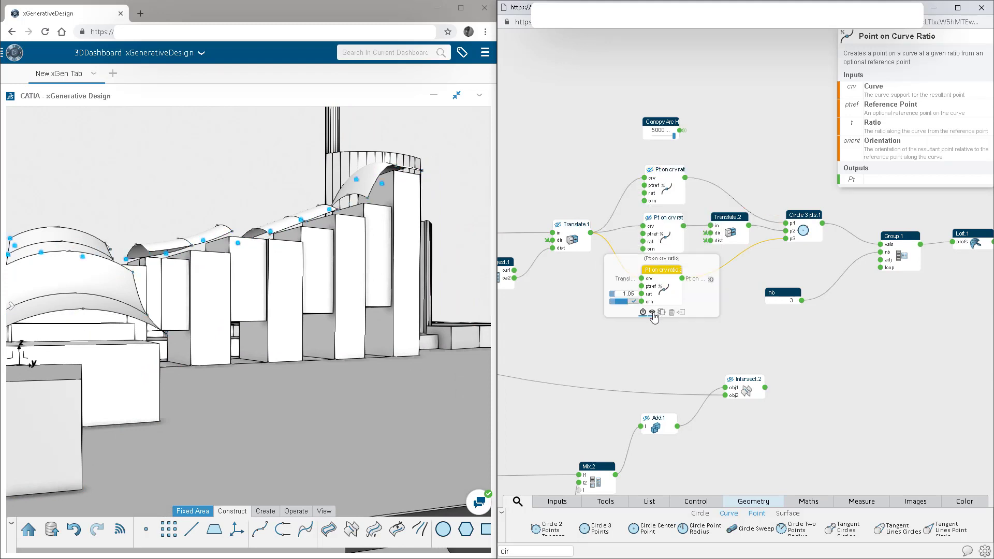
{"action": "left_click", "coordinate": [652, 312]}
{"action": "left_click", "coordinate": [728, 231]}
{"action": "left_click", "coordinate": [720, 259]}
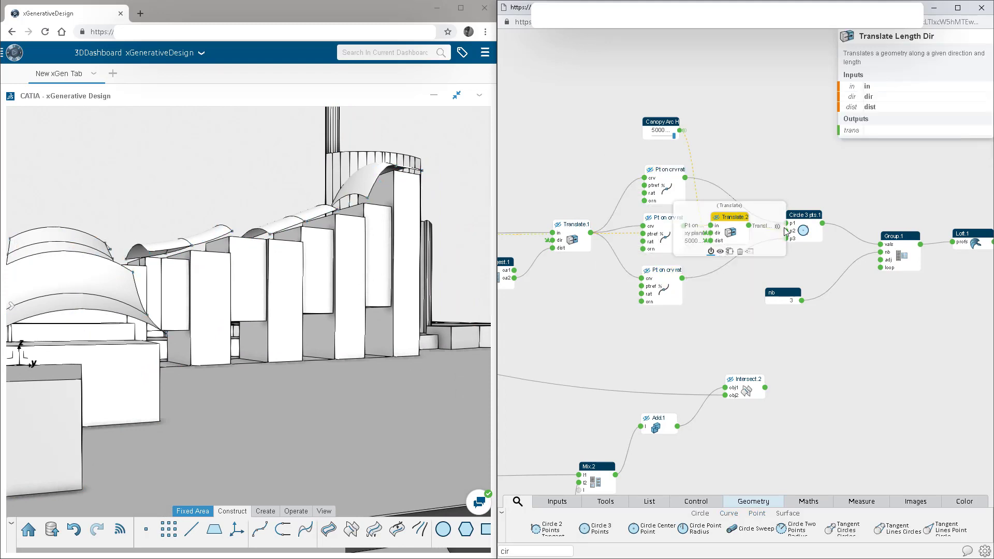
{"action": "left_click", "coordinate": [798, 235]}
{"action": "left_click", "coordinate": [797, 267]}
{"action": "left_click", "coordinate": [735, 317]}
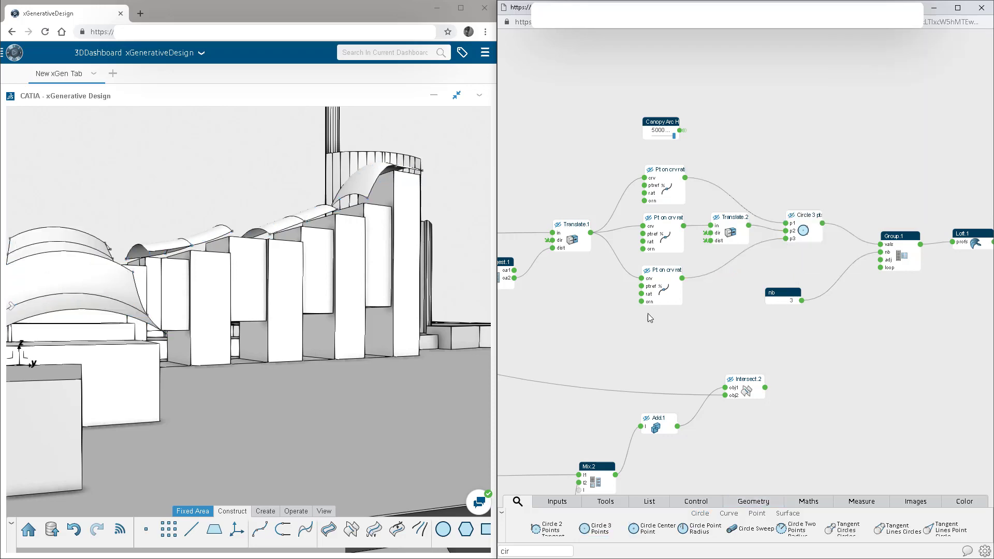
Step: Hide the geometry of the Group.1 node that feeds the canopy loft
{"action": "middle_click_drag", "start_coordinate": [596, 313], "coordinate": [695, 295]}
{"action": "middle_click_drag", "start_coordinate": [602, 329], "coordinate": [735, 350]}
{"action": "scroll", "coordinate": [702, 362], "scroll_direction": "down", "scroll_amount": 3}
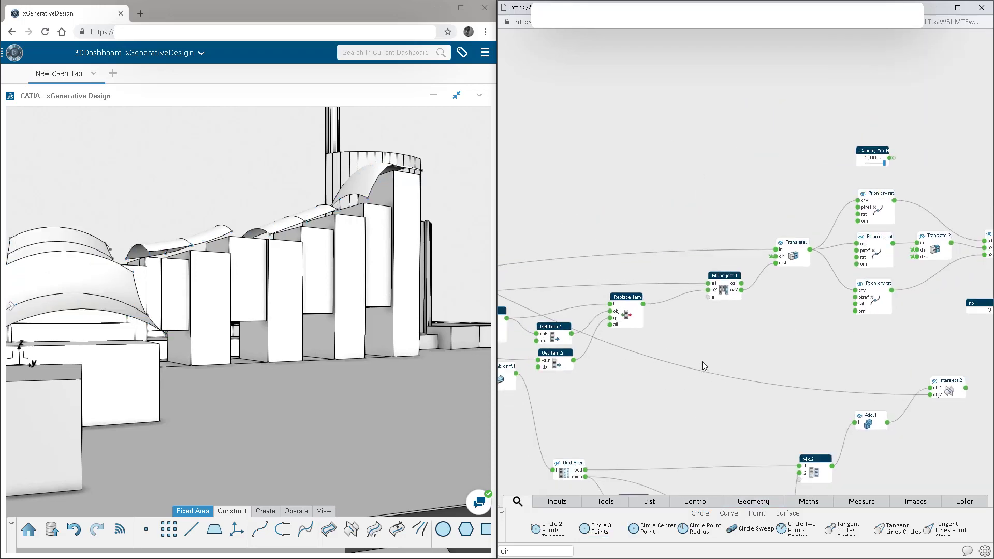
{"action": "middle_click_drag", "start_coordinate": [654, 378], "coordinate": [754, 351]}
{"action": "middle_click_drag", "start_coordinate": [306, 340], "coordinate": [381, 339]}
{"action": "middle_click_drag", "start_coordinate": [953, 334], "coordinate": [767, 345]}
{"action": "middle_click_drag", "start_coordinate": [864, 311], "coordinate": [738, 314]}
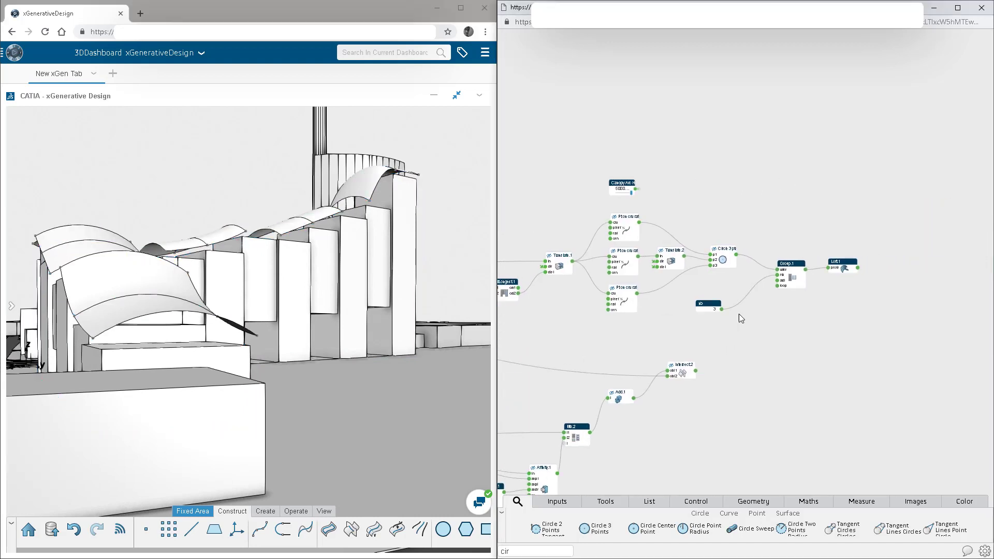
{"action": "left_click", "coordinate": [793, 263]}
{"action": "left_click", "coordinate": [790, 339]}
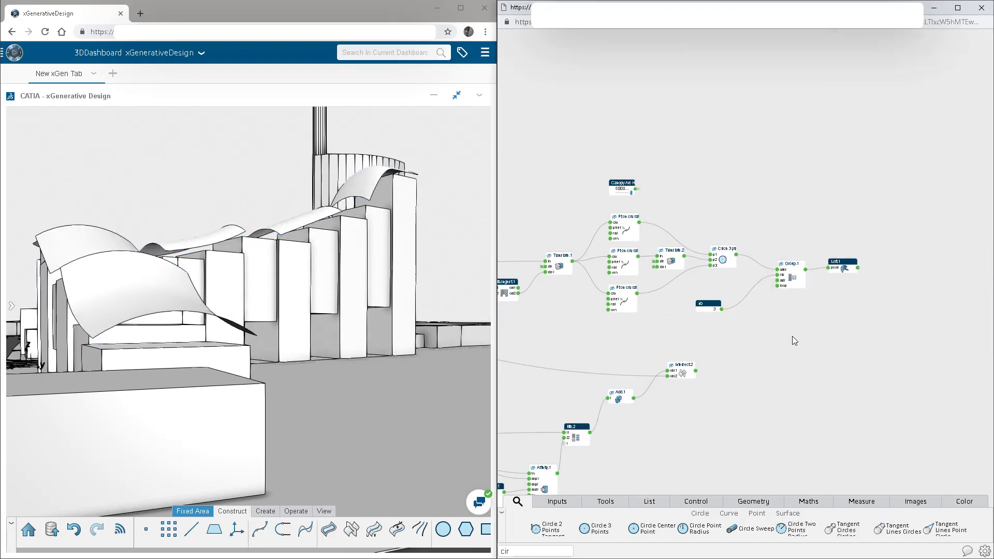
Step: Bring the Canopy Arc Height slider and the Canopy Edge Height parameter together above the node graph
{"action": "middle_click_drag", "start_coordinate": [569, 332], "coordinate": [798, 321]}
{"action": "left_click_drag", "start_coordinate": [847, 180], "coordinate": [624, 180]}
{"action": "middle_click_drag", "start_coordinate": [647, 239], "coordinate": [861, 259]}
{"action": "left_click", "coordinate": [603, 301]}
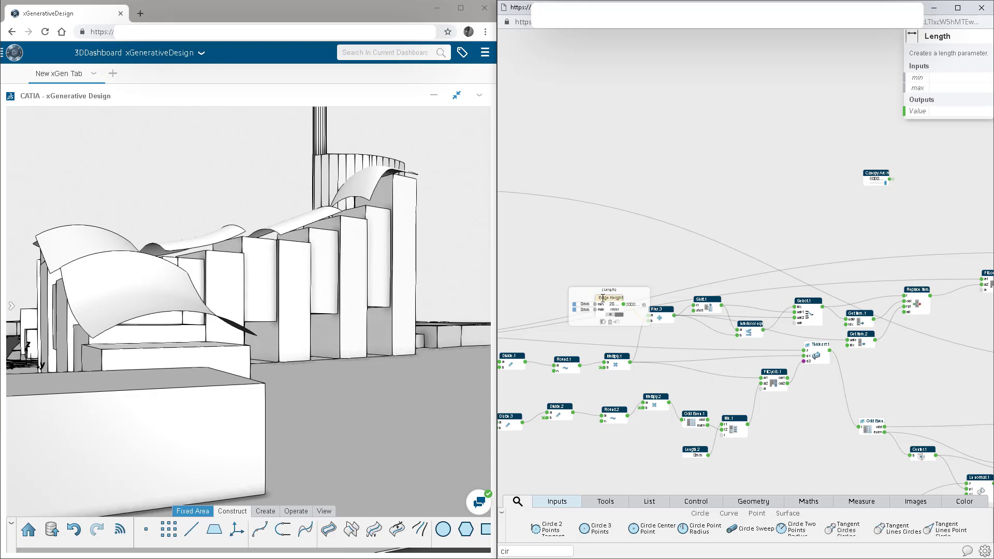
{"action": "mouse_move", "coordinate": [613, 303]}
{"action": "left_mouse_down"}
{"action": "mouse_move", "coordinate": [758, 237]}
{"action": "mouse_move", "coordinate": [882, 200]}
{"action": "left_mouse_up"}
Step: Move Canopy Arc Height and Canopy Edge Height into the blue input parameters group and arrange them below the Max Random parameter
{"action": "left_click_drag", "start_coordinate": [932, 149], "coordinate": [817, 231]}
{"action": "scroll", "coordinate": [827, 202], "scroll_direction": "down", "scroll_amount": 5}
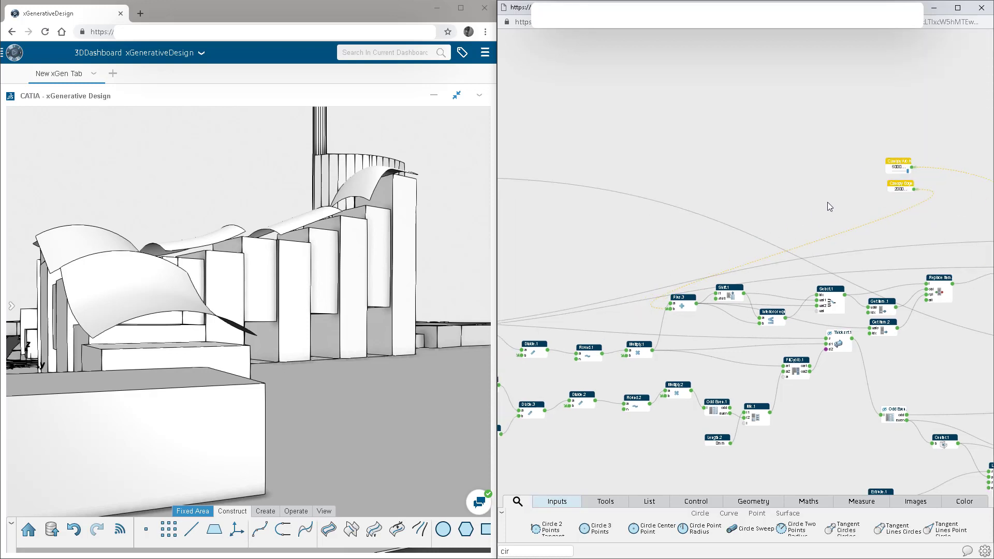
{"action": "left_click_drag", "start_coordinate": [872, 180], "coordinate": [533, 182]}
{"action": "middle_click_drag", "start_coordinate": [563, 162], "coordinate": [874, 160]}
{"action": "left_click_drag", "start_coordinate": [846, 186], "coordinate": [741, 225]}
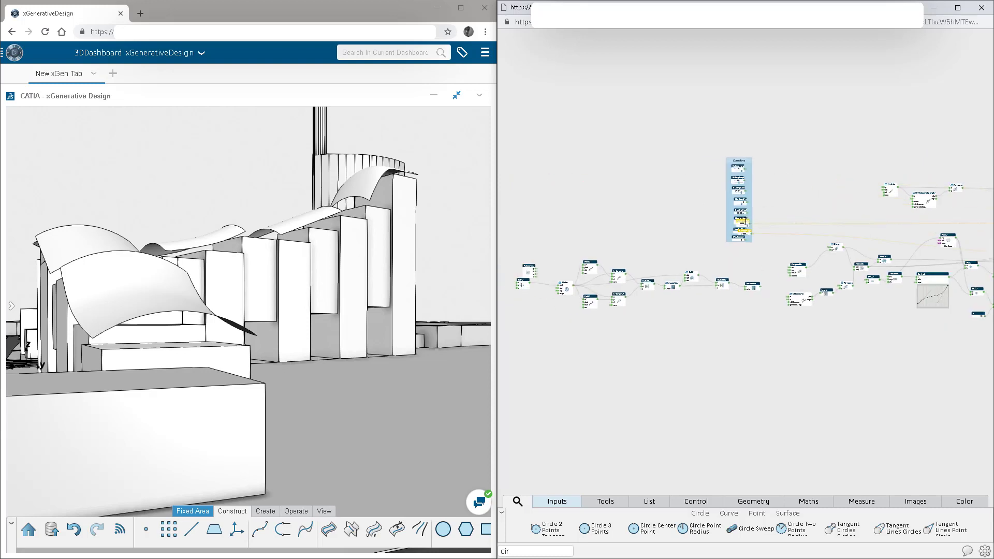
{"action": "scroll", "coordinate": [714, 261], "scroll_direction": "up", "scroll_amount": 4}
{"action": "scroll", "coordinate": [719, 264], "scroll_direction": "up", "scroll_amount": 3}
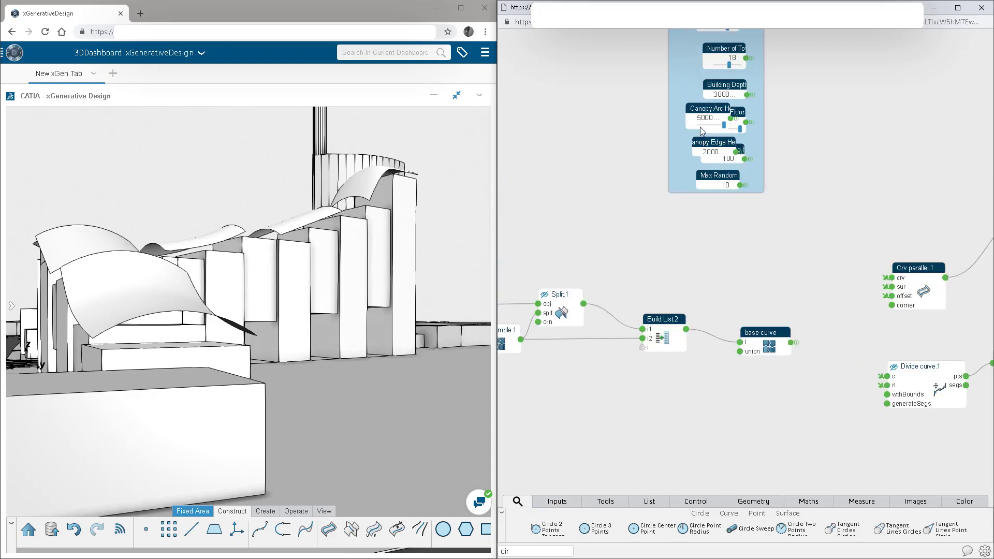
{"action": "left_click_drag", "start_coordinate": [706, 202], "coordinate": [710, 216]}
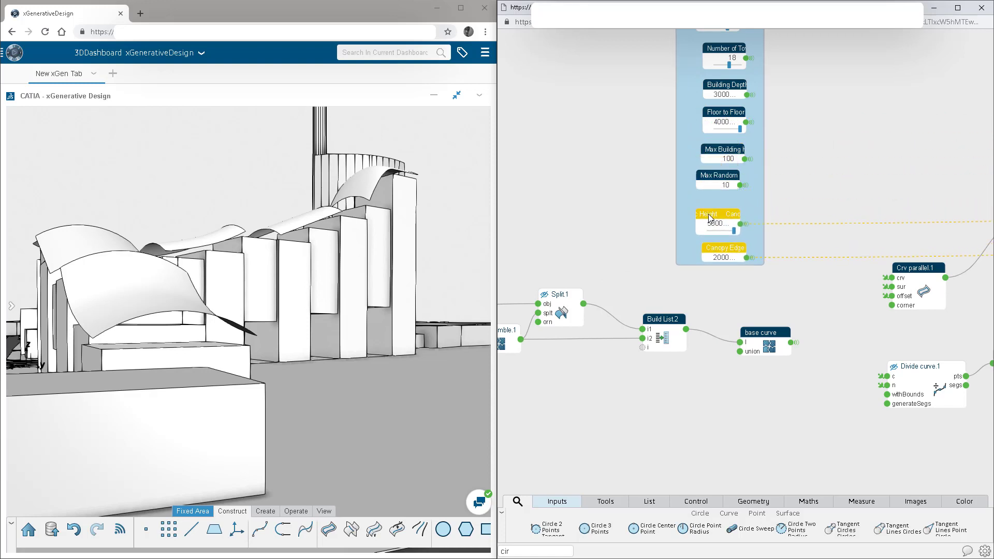
{"action": "left_click", "coordinate": [726, 288]}
Step: Move the canopy nodes, from Plus.3 through Translate.1 to Loft.1, upward to separate them from the tower nodes
{"action": "middle_click_drag", "start_coordinate": [821, 199], "coordinate": [687, 191]}
{"action": "scroll", "coordinate": [678, 191], "scroll_direction": "down", "scroll_amount": 5}
{"action": "middle_click_drag", "start_coordinate": [916, 148], "coordinate": [580, 162]}
{"action": "middle_click_drag", "start_coordinate": [753, 146], "coordinate": [876, 150]}
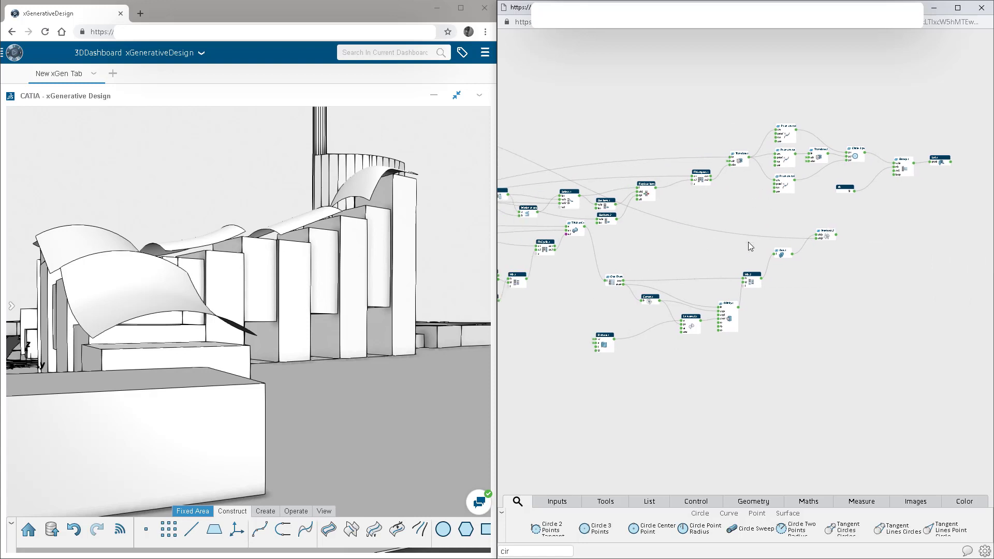
{"action": "middle_click_drag", "start_coordinate": [683, 240], "coordinate": [812, 237]}
{"action": "left_click_drag", "start_coordinate": [561, 154], "coordinate": [892, 213]}
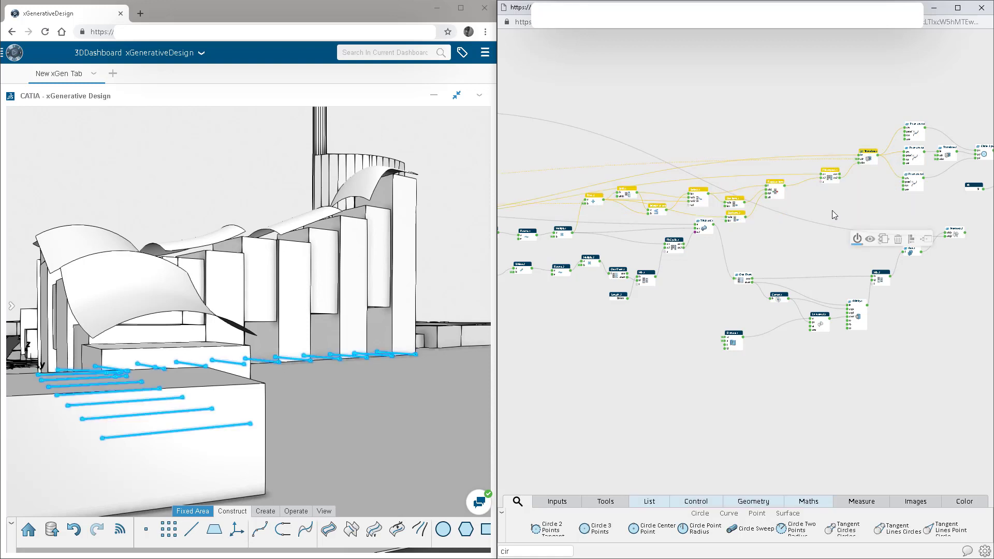
{"action": "left_click_drag", "start_coordinate": [830, 166], "coordinate": [833, 128]}
{"action": "middle_click_drag", "start_coordinate": [826, 188], "coordinate": [687, 198]}
{"action": "left_click_drag", "start_coordinate": [957, 127], "coordinate": [776, 152]}
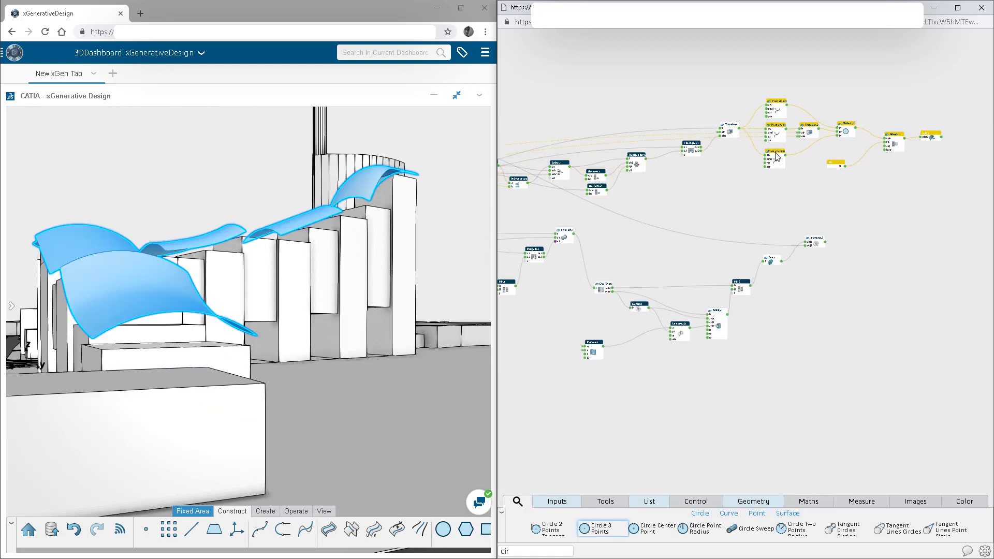
{"action": "scroll", "coordinate": [813, 193], "scroll_direction": "down", "scroll_amount": 2}
Step: Group all canopy nodes from Plus.3 to Loft.1 and rename the group
{"action": "left_click_drag", "start_coordinate": [928, 115], "coordinate": [543, 198]}
{"action": "key", "text": "ctrl+g"}
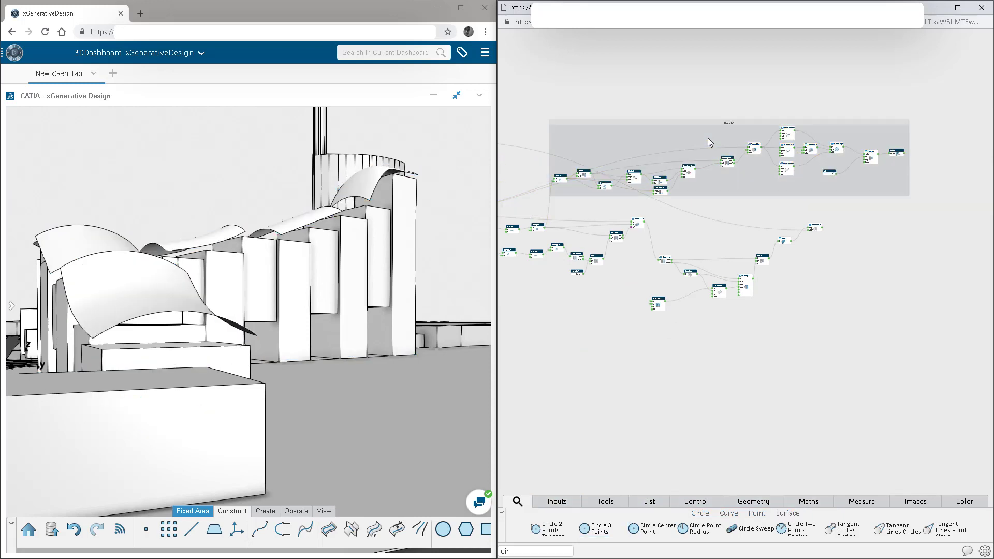
{"action": "double_click", "coordinate": [727, 123]}
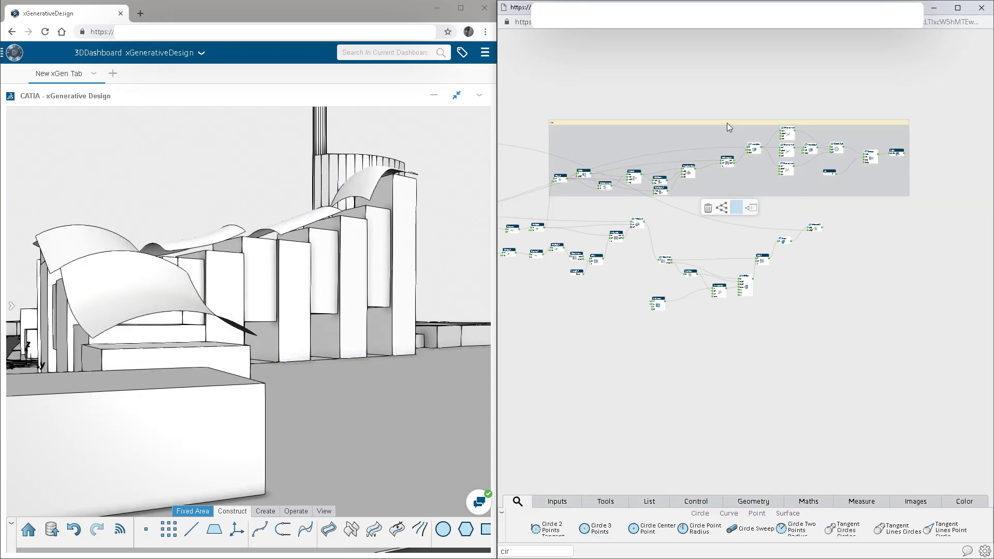
{"action": "key", "text": "Return"}
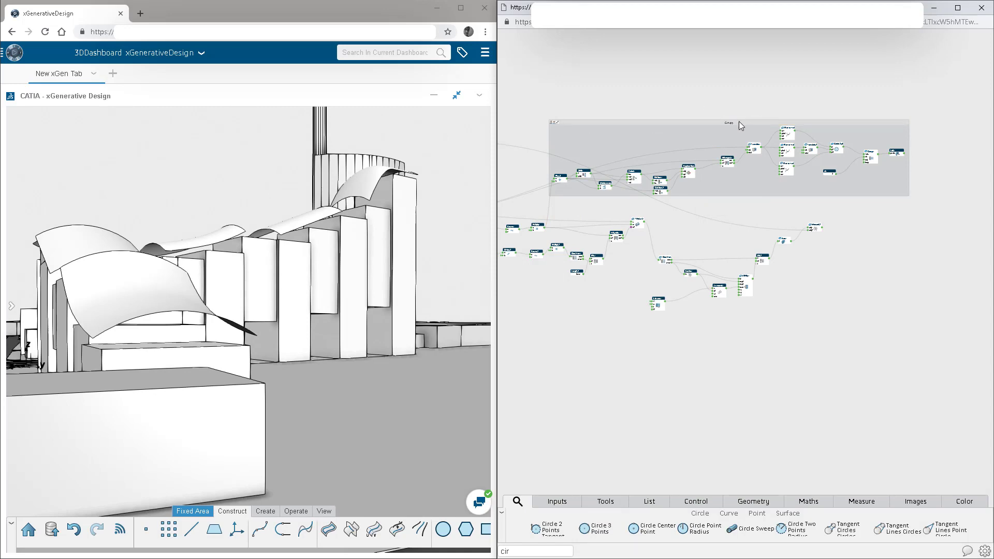
{"action": "scroll", "coordinate": [737, 123], "scroll_direction": "up", "scroll_amount": 5}
{"action": "middle_click_drag", "start_coordinate": [620, 173], "coordinate": [914, 44]}
{"action": "scroll", "coordinate": [903, 56], "scroll_direction": "down", "scroll_amount": 3}
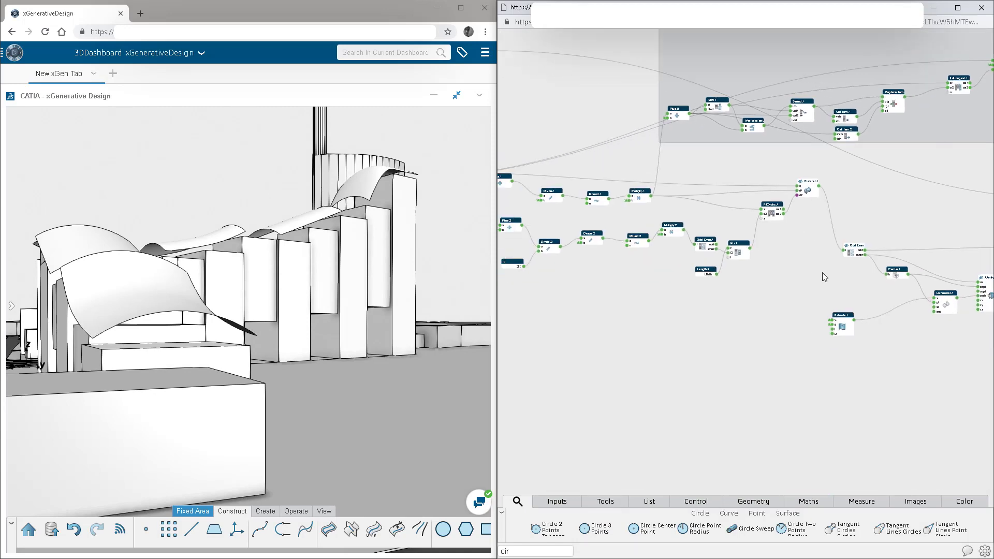
Step: Extract the useseed input of Rand.1 as a boolean parameter node and rename it Random Seed
{"action": "scroll", "coordinate": [822, 272], "scroll_direction": "down", "scroll_amount": 3}
{"action": "middle_click_drag", "start_coordinate": [673, 283], "coordinate": [799, 261]}
{"action": "middle_click_drag", "start_coordinate": [672, 209], "coordinate": [733, 228]}
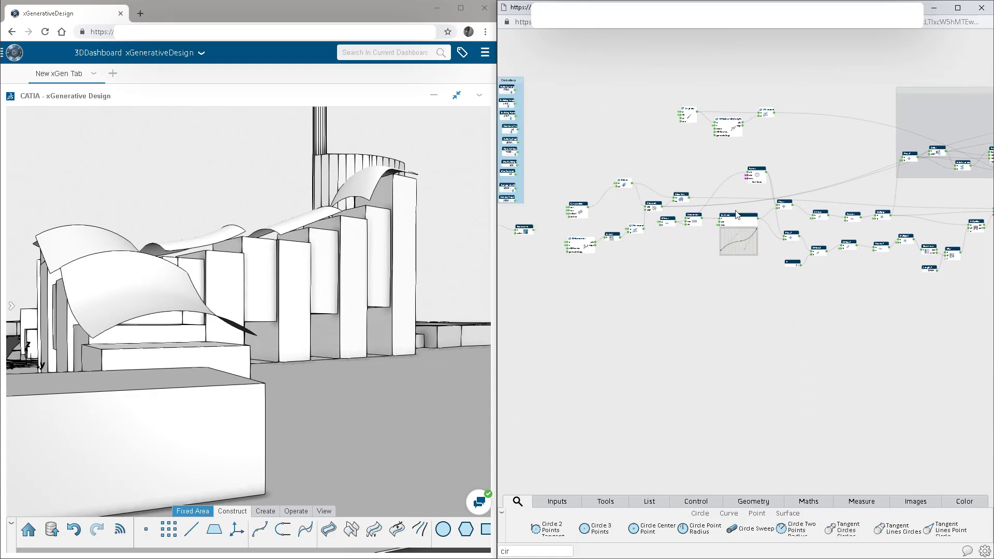
{"action": "scroll", "coordinate": [744, 193], "scroll_direction": "up", "scroll_amount": 2}
{"action": "mouse_move", "coordinate": [759, 162]}
{"action": "left_mouse_down"}
{"action": "mouse_move", "coordinate": [749, 180]}
{"action": "mouse_move", "coordinate": [746, 167]}
{"action": "left_mouse_up"}
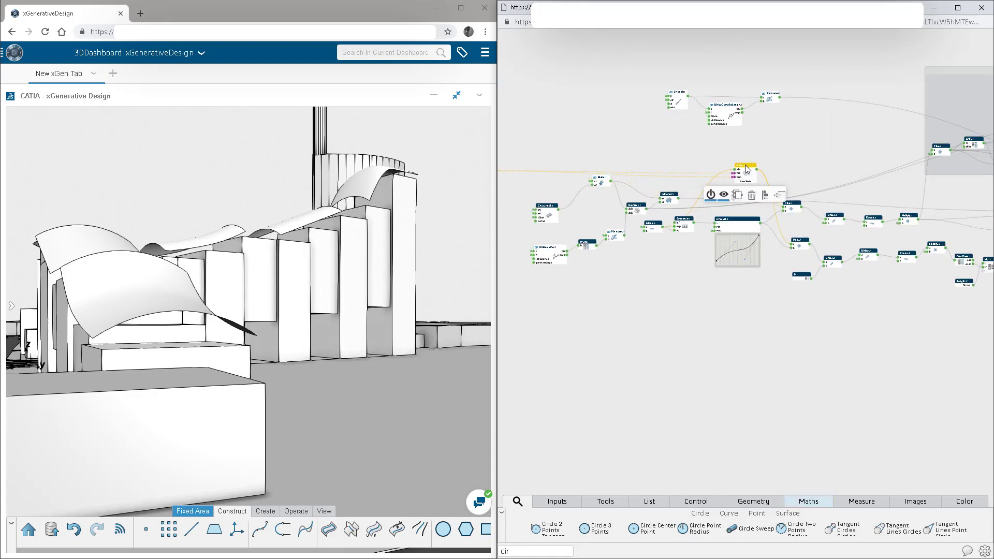
{"action": "scroll", "coordinate": [746, 167], "scroll_direction": "up", "scroll_amount": 5}
{"action": "left_click", "coordinate": [804, 150]}
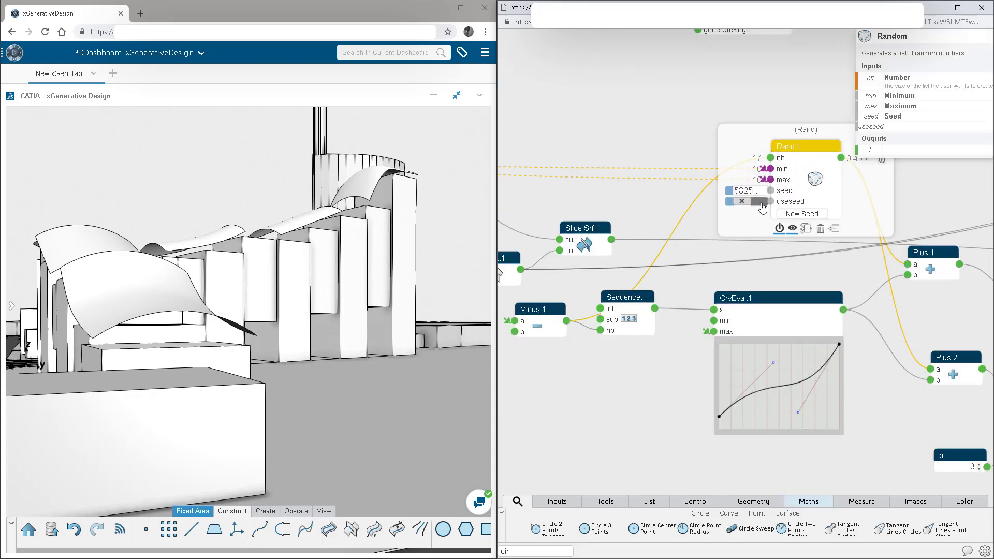
{"action": "left_click_drag", "start_coordinate": [704, 220], "coordinate": [703, 225]}
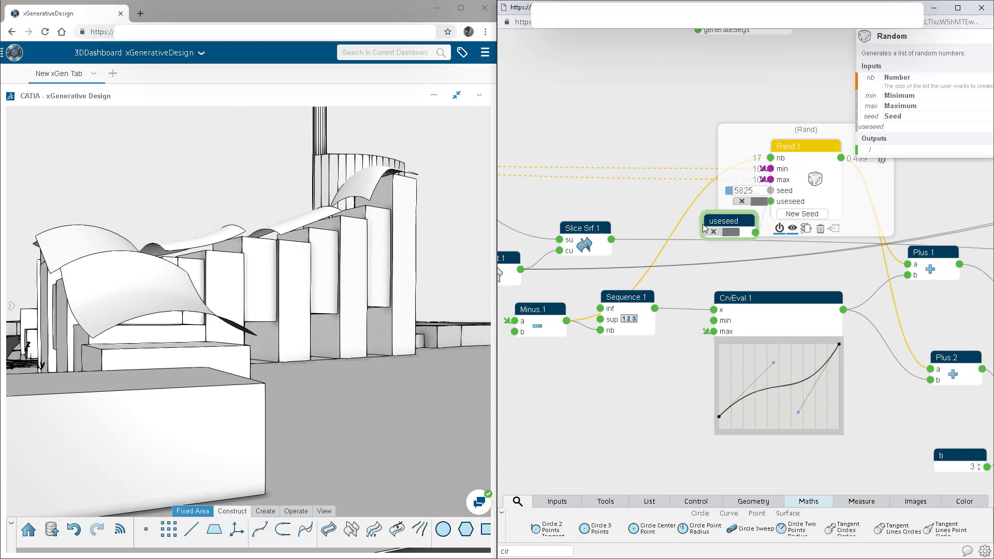
{"action": "double_click", "coordinate": [724, 222]}
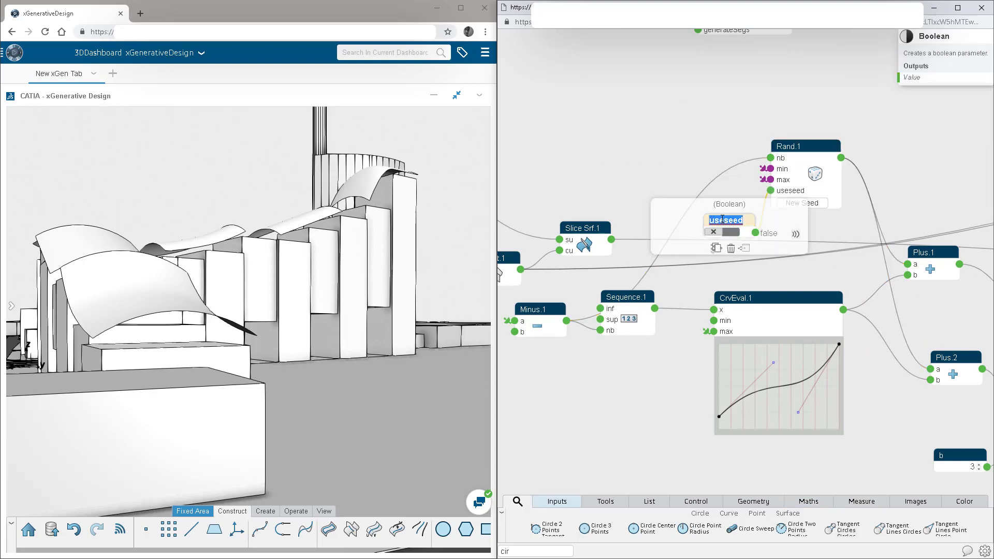
{"action": "type", "text": "Rando"}
{"action": "type", "text": "m Seed"}
{"action": "key", "text": "Return"}
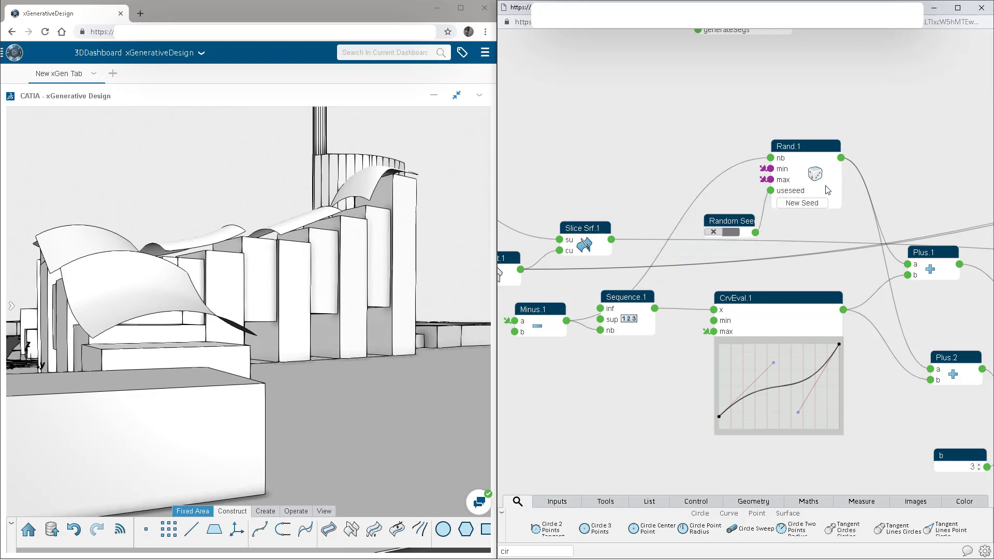
Step: Move the Random Seed parameter into the blue input parameters group
{"action": "scroll", "coordinate": [789, 197], "scroll_direction": "down", "scroll_amount": 5}
{"action": "left_click", "coordinate": [788, 196]}
{"action": "left_click", "coordinate": [841, 200]}
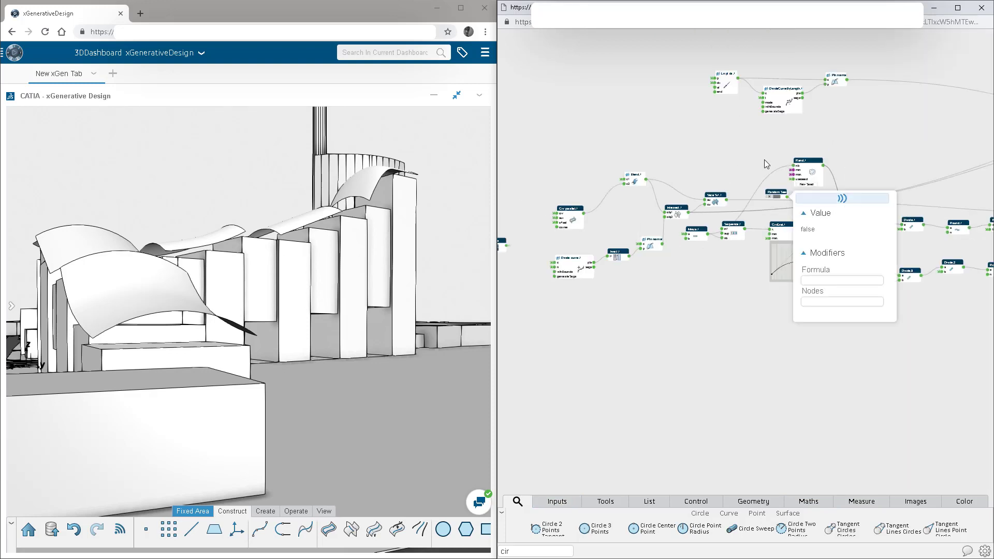
{"action": "middle_click_drag", "start_coordinate": [733, 155], "coordinate": [885, 212]}
{"action": "left_click_drag", "start_coordinate": [929, 249], "coordinate": [635, 85]}
{"action": "left_click", "coordinate": [671, 143]}
Step: Move the building massing nodes apart from the height nodes and rearrange the lower ones, including Center.1, into a compact cluster
{"action": "middle_click_drag", "start_coordinate": [990, 226], "coordinate": [723, 155]}
{"action": "middle_click_drag", "start_coordinate": [866, 179], "coordinate": [613, 139]}
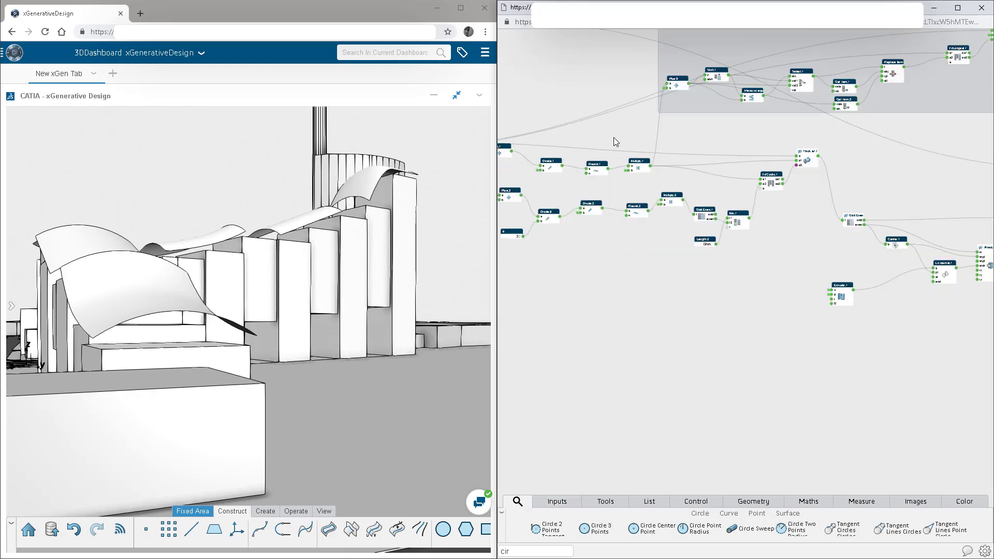
{"action": "scroll", "coordinate": [668, 143], "scroll_direction": "down", "scroll_amount": 4}
{"action": "middle_click_drag", "start_coordinate": [722, 167], "coordinate": [653, 179]}
{"action": "left_click_drag", "start_coordinate": [895, 147], "coordinate": [670, 270]}
{"action": "left_click_drag", "start_coordinate": [680, 163], "coordinate": [743, 180]}
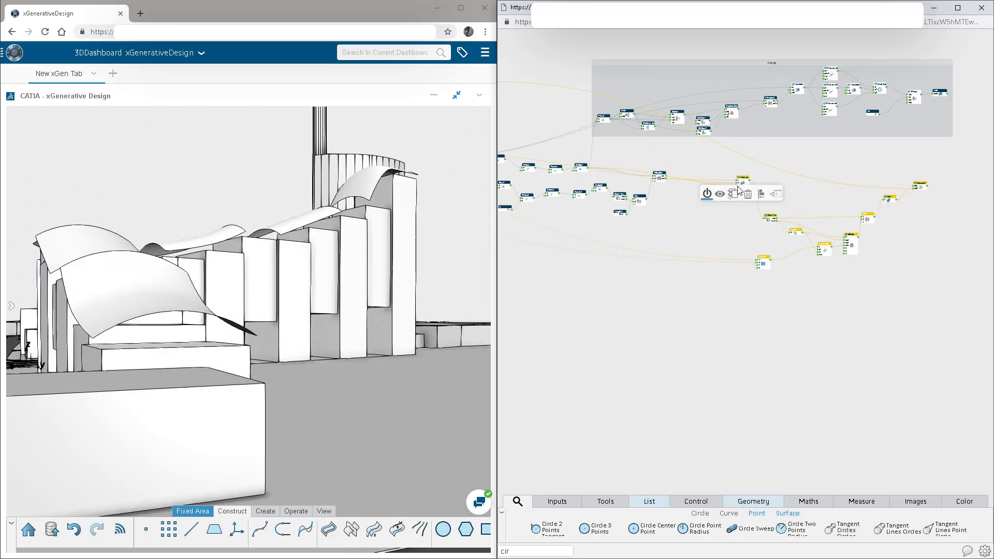
{"action": "left_click", "coordinate": [740, 237]}
{"action": "left_click_drag", "start_coordinate": [735, 293], "coordinate": [868, 195]}
{"action": "left_click", "coordinate": [868, 260]}
{"action": "left_click_drag", "start_coordinate": [870, 275], "coordinate": [728, 212]}
{"action": "left_click_drag", "start_coordinate": [848, 227], "coordinate": [794, 209]}
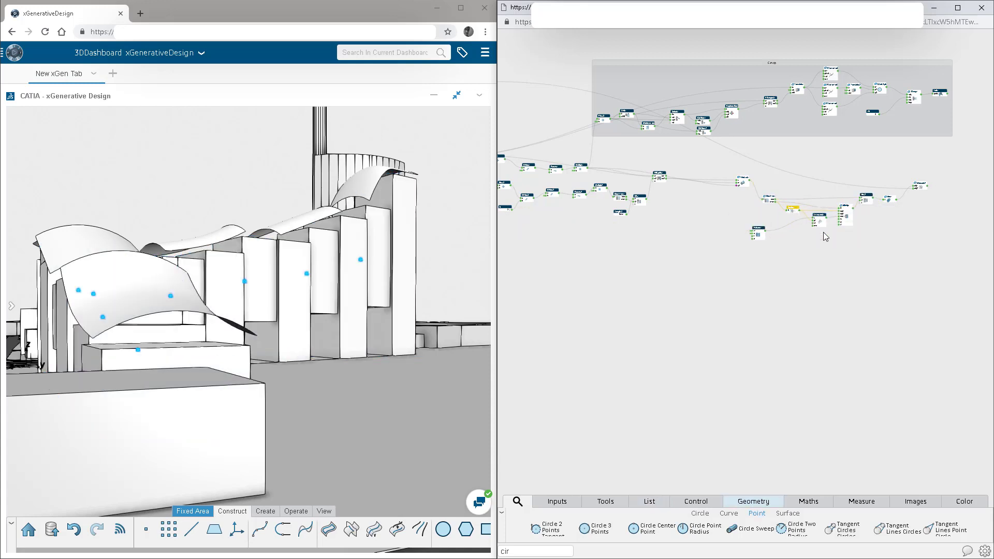
{"action": "left_click", "coordinate": [824, 234]}
Step: Group the clustered massing nodes and rename the group Building Massing
{"action": "left_click_drag", "start_coordinate": [768, 192], "coordinate": [719, 256]}
{"action": "key", "text": "ctrl+g"}
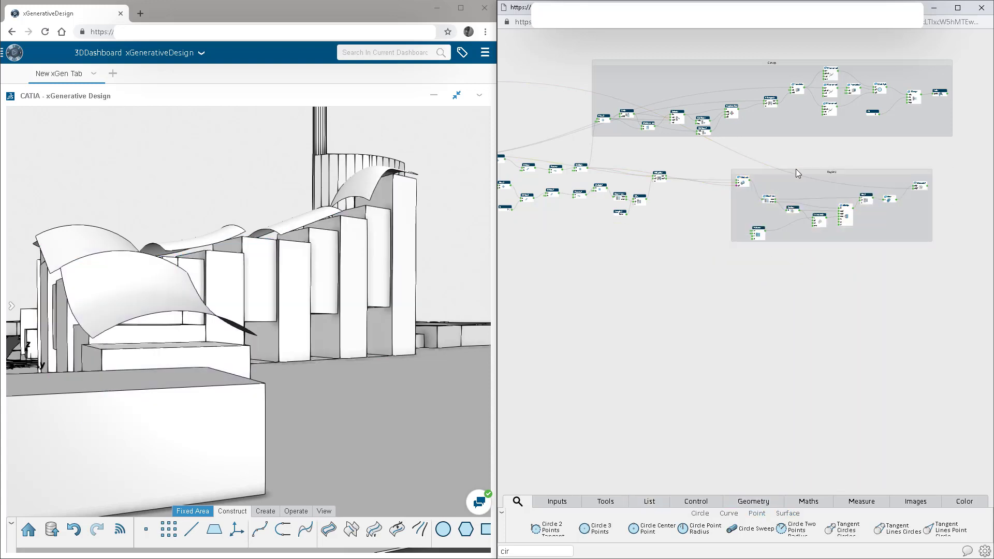
{"action": "left_click", "coordinate": [834, 172]}
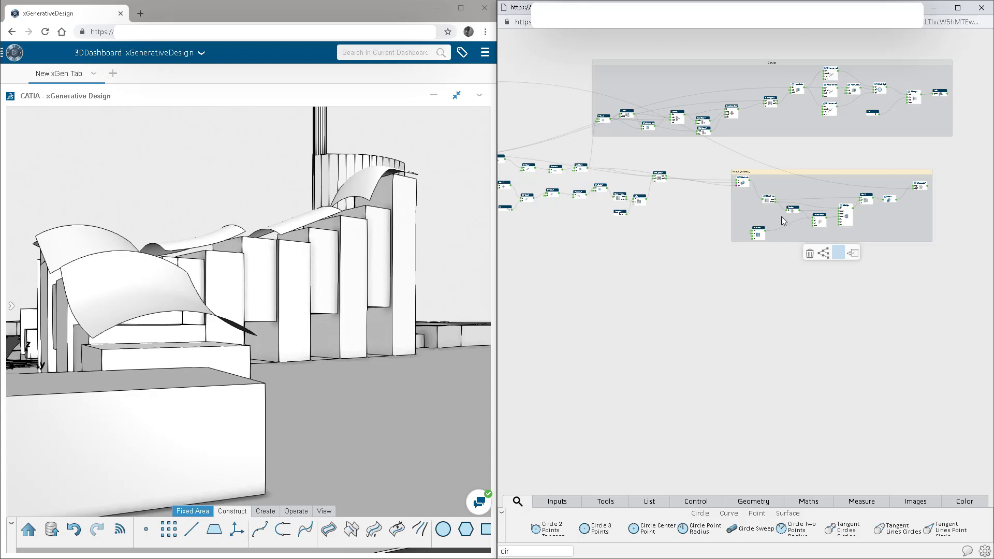
{"action": "left_click", "coordinate": [640, 228]}
Step: Move the canopy group farther right to separate it from the height calculation nodes
{"action": "left_click_drag", "start_coordinate": [640, 228], "coordinate": [775, 241]}
{"action": "left_click_drag", "start_coordinate": [651, 220], "coordinate": [741, 225]}
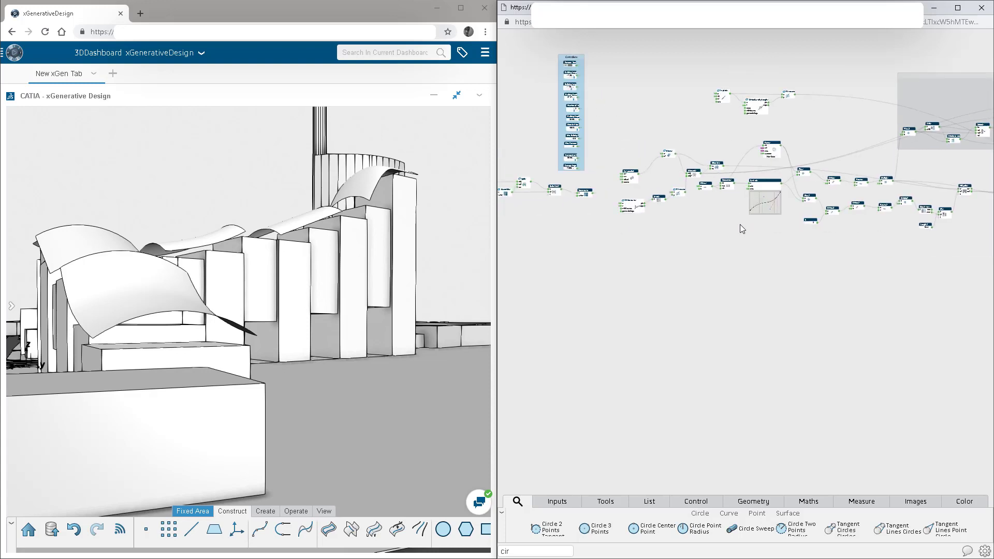
{"action": "scroll", "coordinate": [614, 151], "scroll_direction": "up", "scroll_amount": 5}
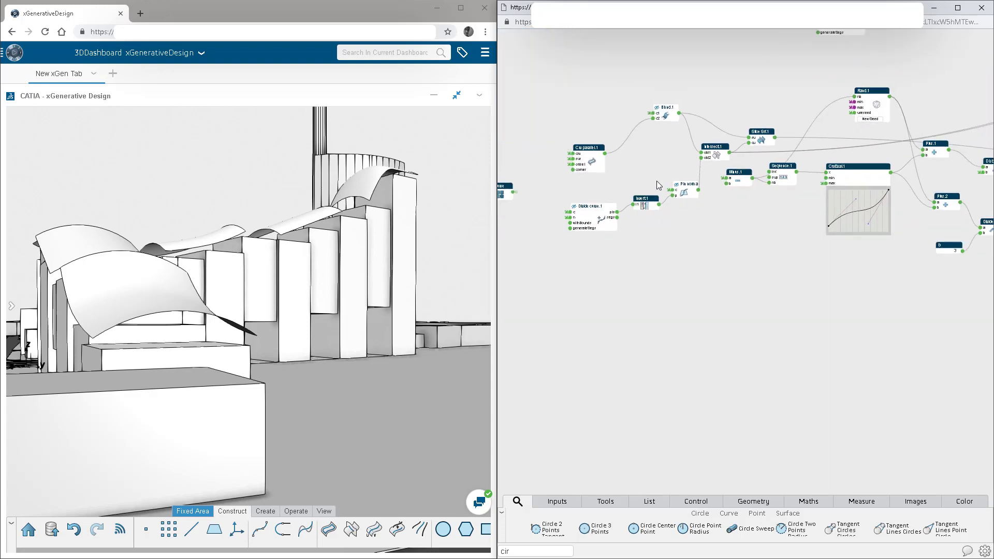
{"action": "scroll", "coordinate": [555, 176], "scroll_direction": "right", "scroll_amount": 2}
{"action": "scroll", "coordinate": [626, 202], "scroll_direction": "right", "scroll_amount": 3}
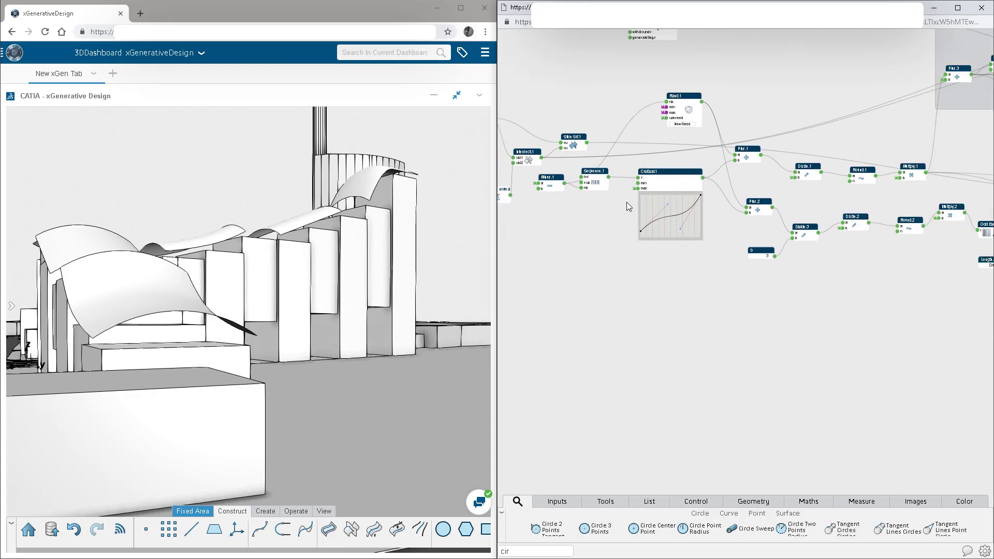
{"action": "scroll", "coordinate": [598, 206], "scroll_direction": "down", "scroll_amount": 2}
{"action": "scroll", "coordinate": [785, 198], "scroll_direction": "right", "scroll_amount": 1}
{"action": "scroll", "coordinate": [782, 196], "scroll_direction": "down", "scroll_amount": 2}
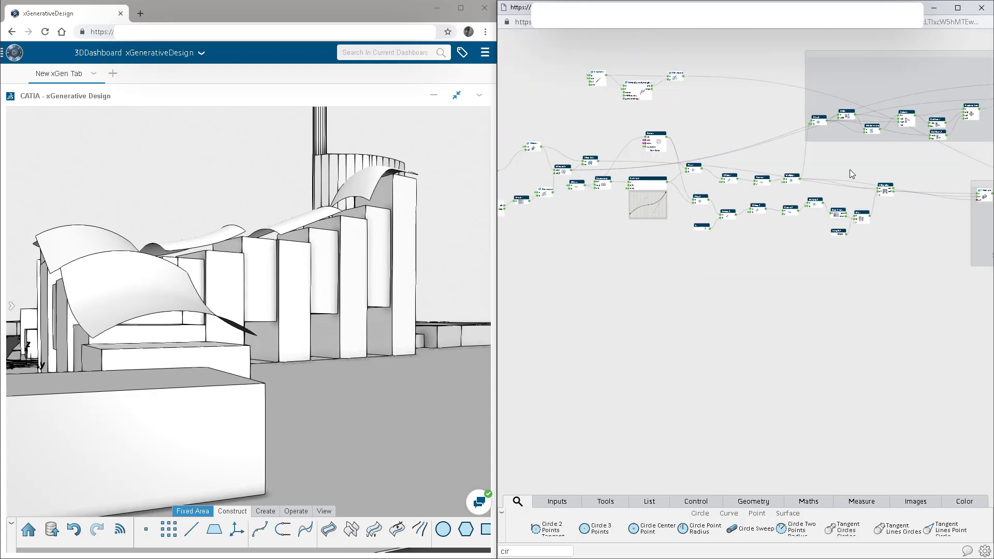
{"action": "left_click_drag", "start_coordinate": [877, 54], "coordinate": [977, 45]}
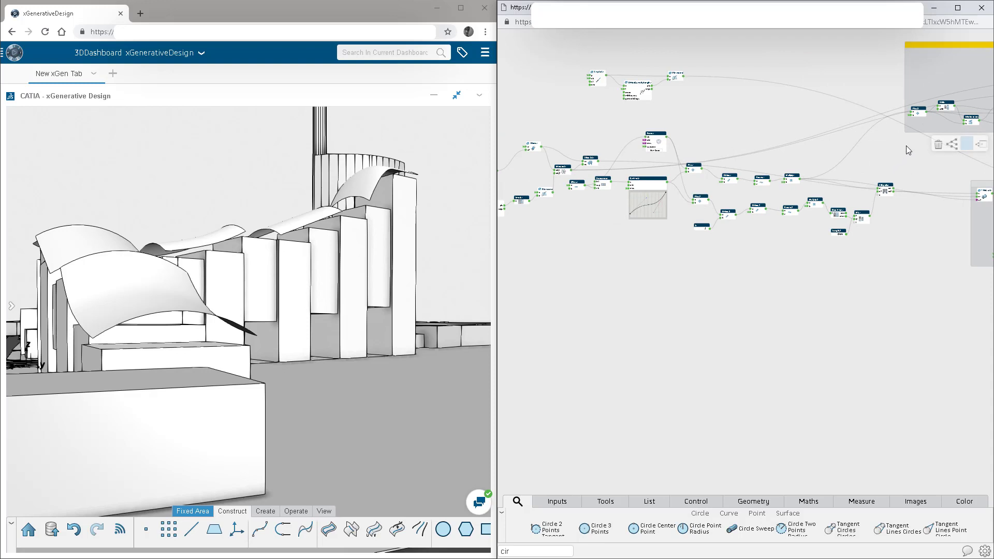
Step: Move the height calculation nodes, including Rand.1 and CrvEval.1, away from the base nodes and bring Sequence.1 and Minus.1 beside them
{"action": "left_click_drag", "start_coordinate": [911, 142], "coordinate": [605, 232]}
{"action": "left_click_drag", "start_coordinate": [646, 185], "coordinate": [711, 241]}
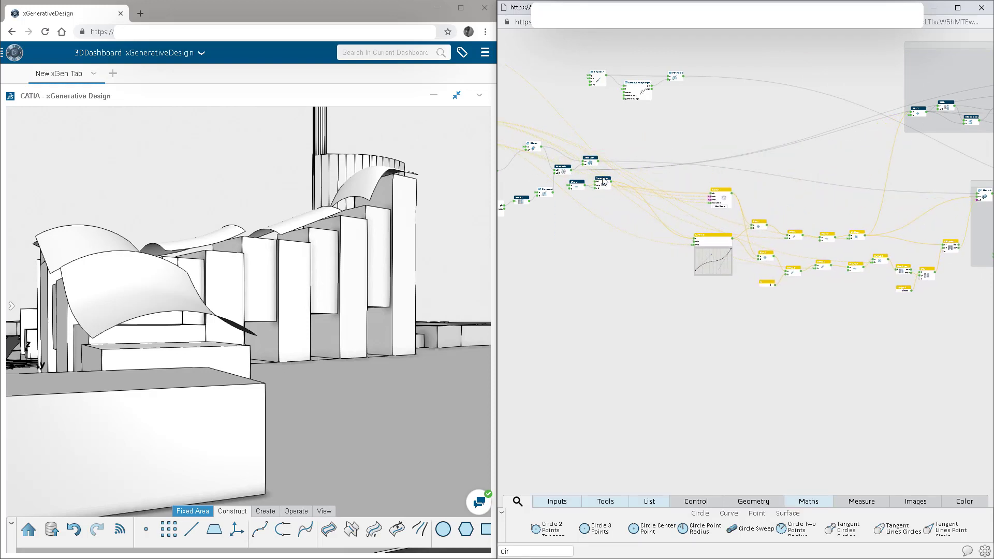
{"action": "left_click_drag", "start_coordinate": [604, 181], "coordinate": [651, 233]}
{"action": "left_click_drag", "start_coordinate": [581, 187], "coordinate": [622, 230]}
{"action": "middle_click_drag", "start_coordinate": [948, 246], "coordinate": [878, 233]}
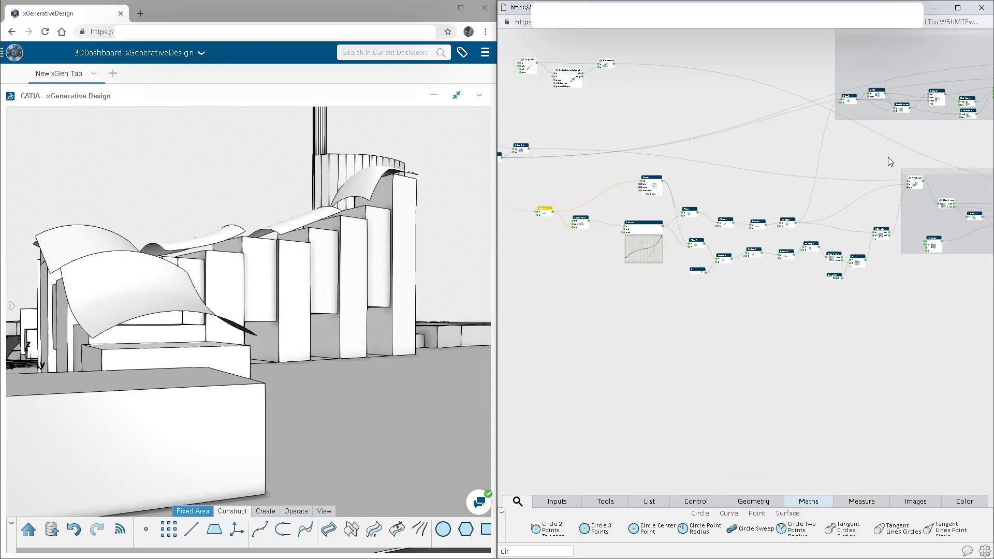
Step: Group the height nodes from Minus.1 through the final list node and rename the group Height Calculation
{"action": "left_click_drag", "start_coordinate": [888, 151], "coordinate": [527, 297]}
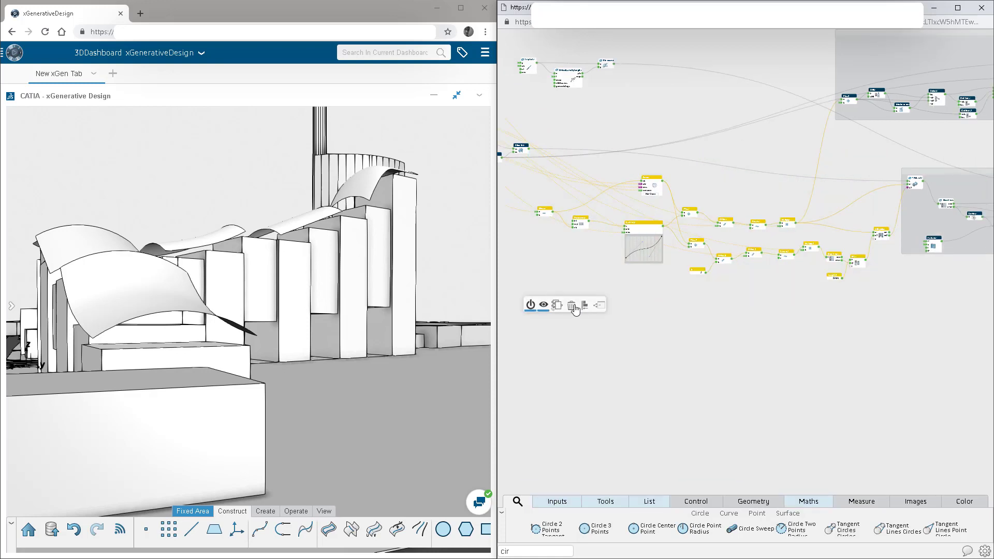
{"action": "left_click", "coordinate": [599, 307]}
{"action": "double_click", "coordinate": [714, 174]}
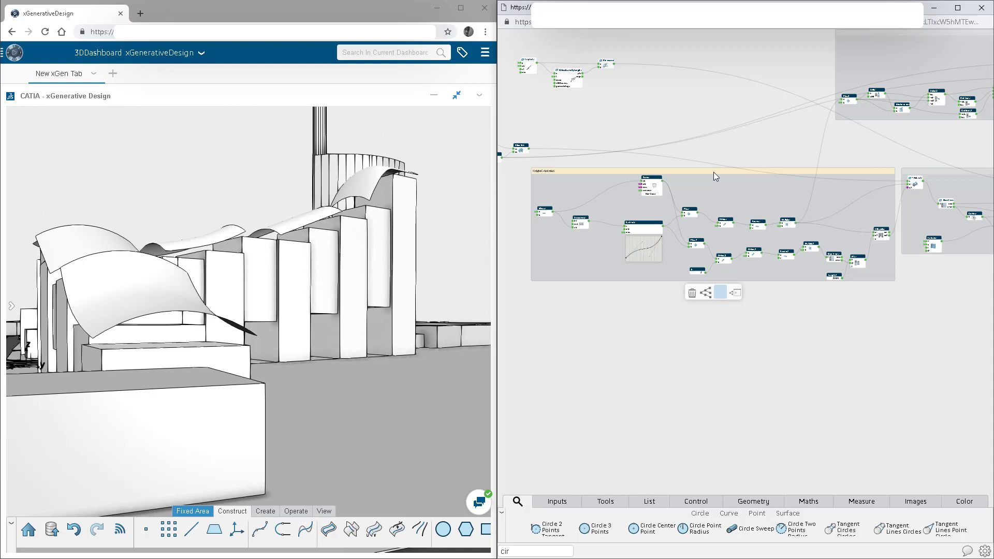
{"action": "left_click", "coordinate": [588, 181]}
Step: Move the Blend.1, Divide curve.1, Slice Srf.1 and connected nodes closer to the base curve node
{"action": "middle_click_drag", "start_coordinate": [554, 158], "coordinate": [727, 162]}
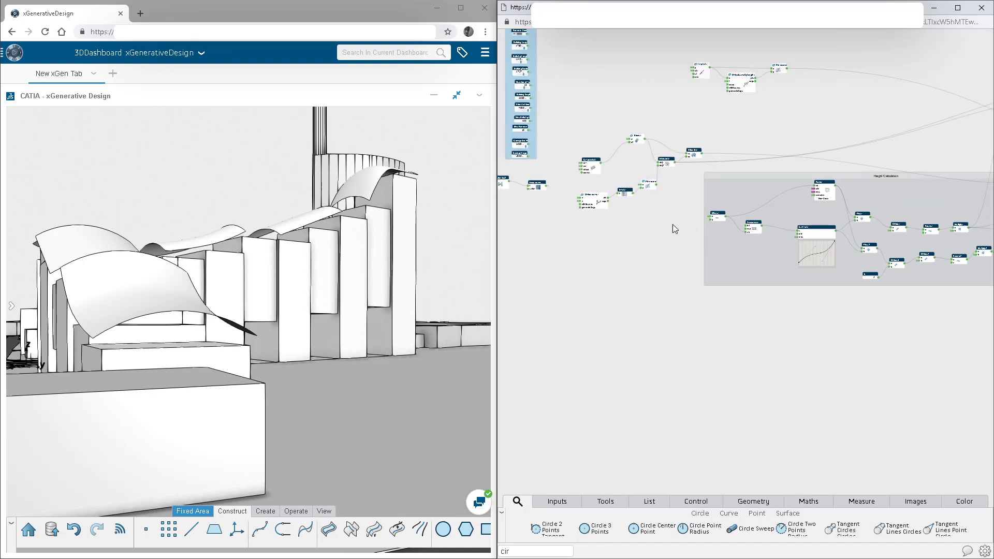
{"action": "middle_click_drag", "start_coordinate": [587, 222], "coordinate": [684, 257]}
{"action": "middle_click_drag", "start_coordinate": [629, 122], "coordinate": [719, 104]}
{"action": "mouse_move", "coordinate": [711, 31]}
{"action": "middle_mouse_down"}
{"action": "mouse_move", "coordinate": [782, 147]}
{"action": "mouse_move", "coordinate": [762, 68]}
{"action": "middle_mouse_up"}
{"action": "scroll", "coordinate": [792, 334], "scroll_direction": "up", "scroll_amount": 4}
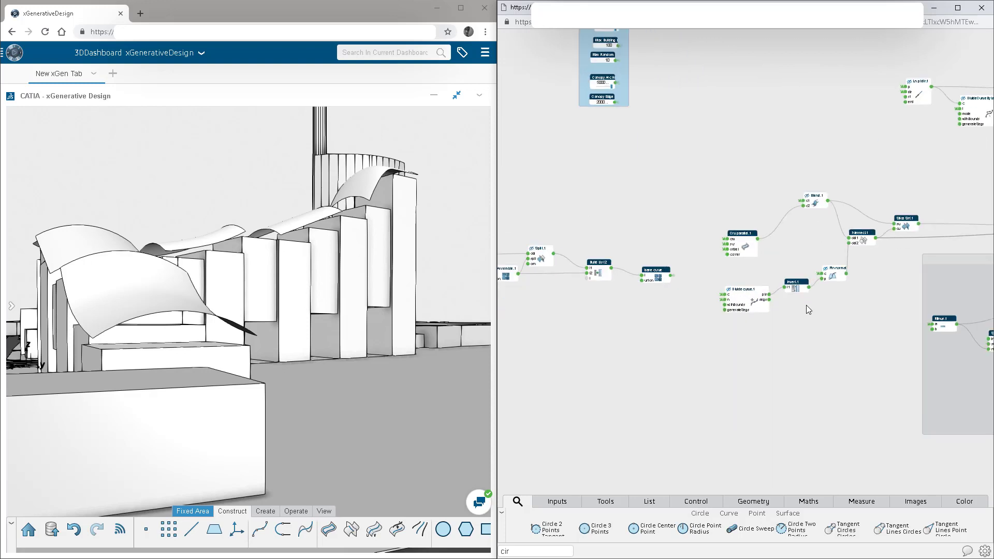
{"action": "scroll", "coordinate": [806, 306], "scroll_direction": "up", "scroll_amount": 1}
{"action": "left_click_drag", "start_coordinate": [955, 144], "coordinate": [686, 331]}
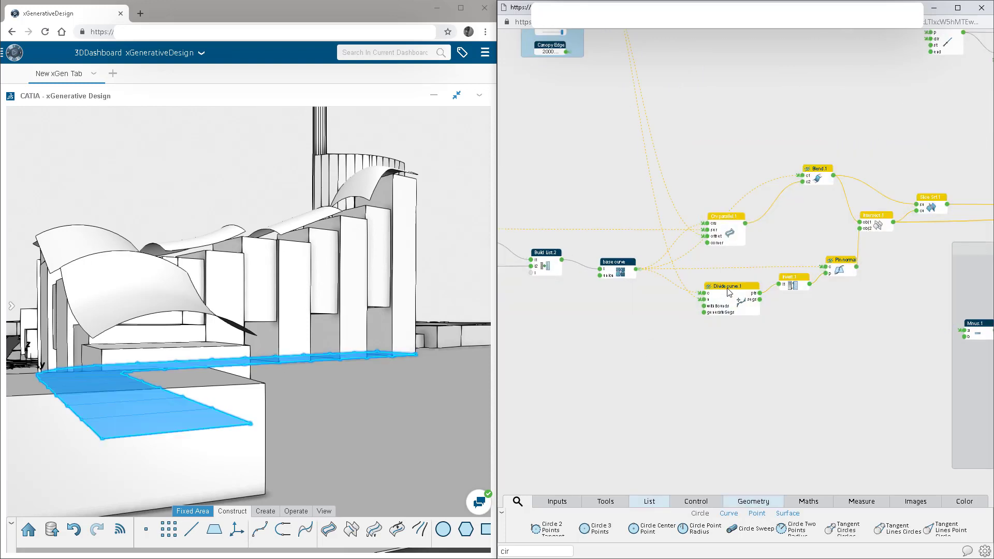
{"action": "left_click_drag", "start_coordinate": [724, 299], "coordinate": [685, 297]}
{"action": "left_click", "coordinate": [548, 339]}
Step: Group all base geometry nodes, from the initial input nodes through Slice Srf.1, and rename the group
{"action": "scroll", "coordinate": [743, 329], "scroll_direction": "down", "scroll_amount": 5}
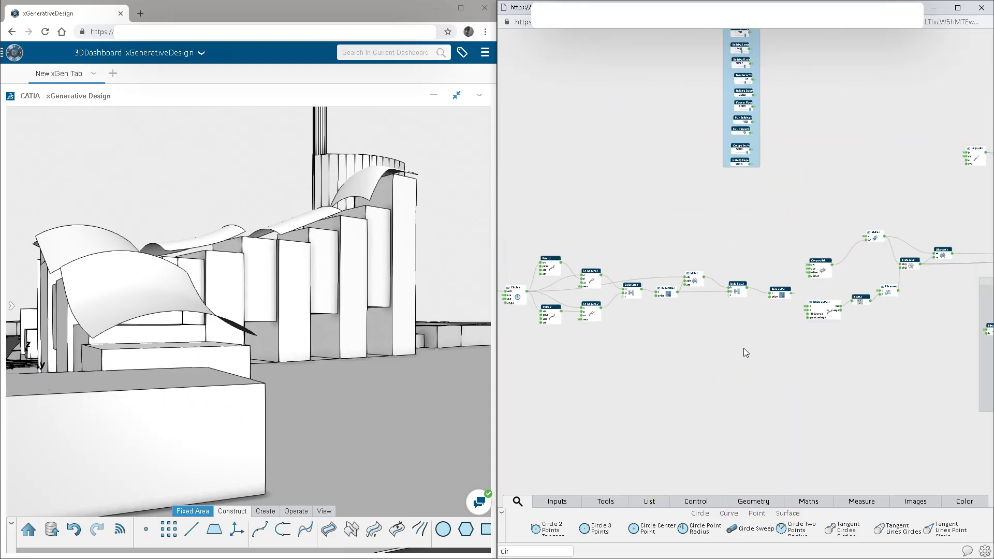
{"action": "left_click_drag", "start_coordinate": [939, 212], "coordinate": [561, 318]}
{"action": "left_click", "coordinate": [609, 344]}
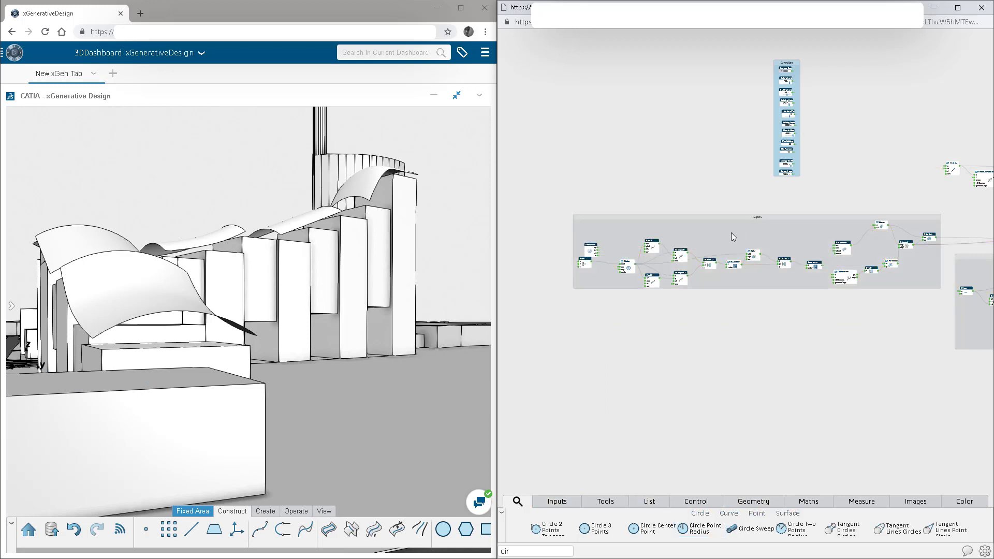
{"action": "left_click", "coordinate": [760, 216]}
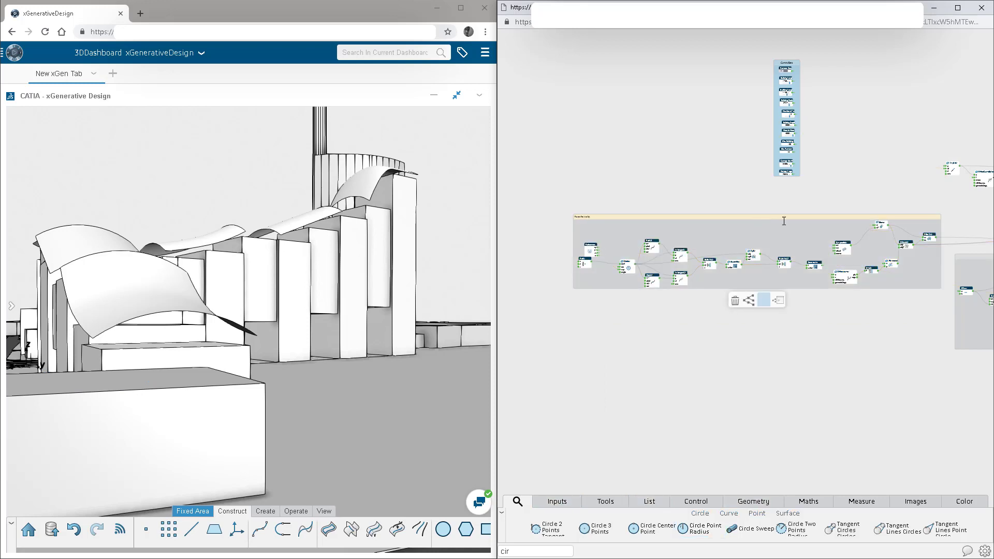
{"action": "left_click", "coordinate": [628, 357]}
Step: Move the input node out of the base geometry group to the space above it, and shift that group slightly left
{"action": "left_click_drag", "start_coordinate": [590, 249], "coordinate": [576, 146]}
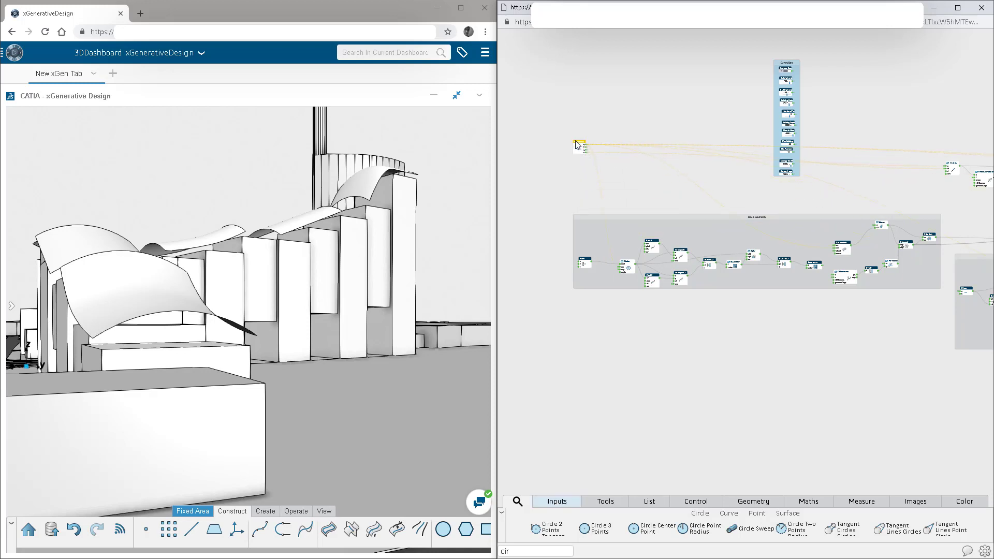
{"action": "left_click", "coordinate": [552, 214]}
{"action": "middle_click_drag", "start_coordinate": [766, 316], "coordinate": [679, 307]}
{"action": "left_click_drag", "start_coordinate": [698, 206], "coordinate": [670, 204]}
{"action": "middle_click_drag", "start_coordinate": [815, 350], "coordinate": [671, 360]}
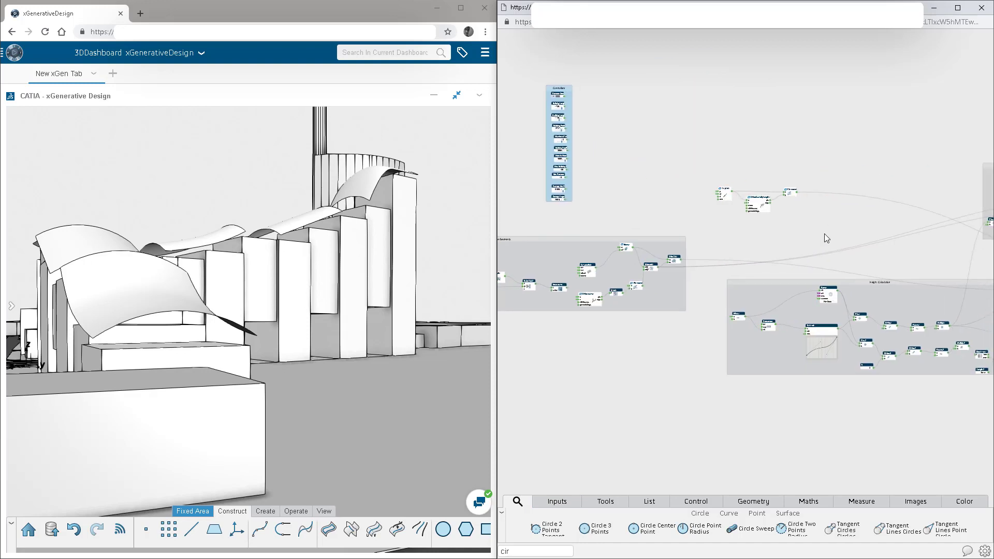
Step: Move Ln pt dir.1, DivideCurveByLength.1 and the connected Pin normal node into the Building Massing group and arrange them along its upper part
{"action": "scroll", "coordinate": [761, 294], "scroll_direction": "up", "scroll_amount": 5}
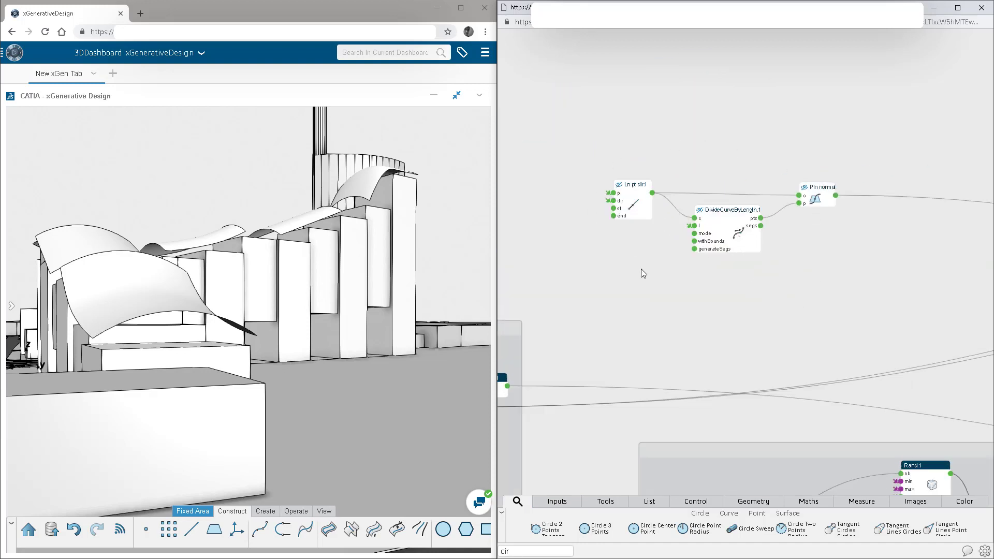
{"action": "scroll", "coordinate": [641, 268], "scroll_direction": "down", "scroll_amount": 8}
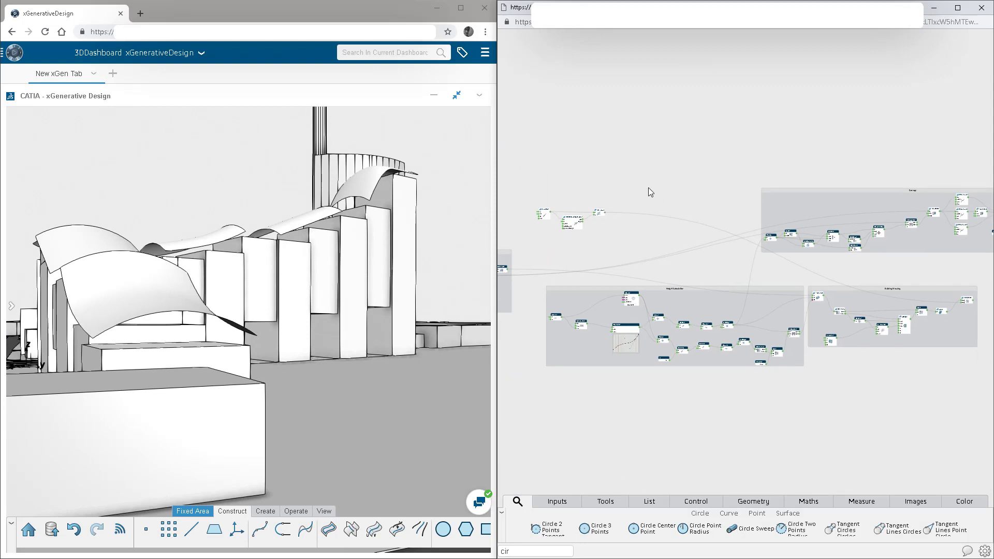
{"action": "left_click_drag", "start_coordinate": [649, 188], "coordinate": [853, 309]}
{"action": "left_click", "coordinate": [853, 321]}
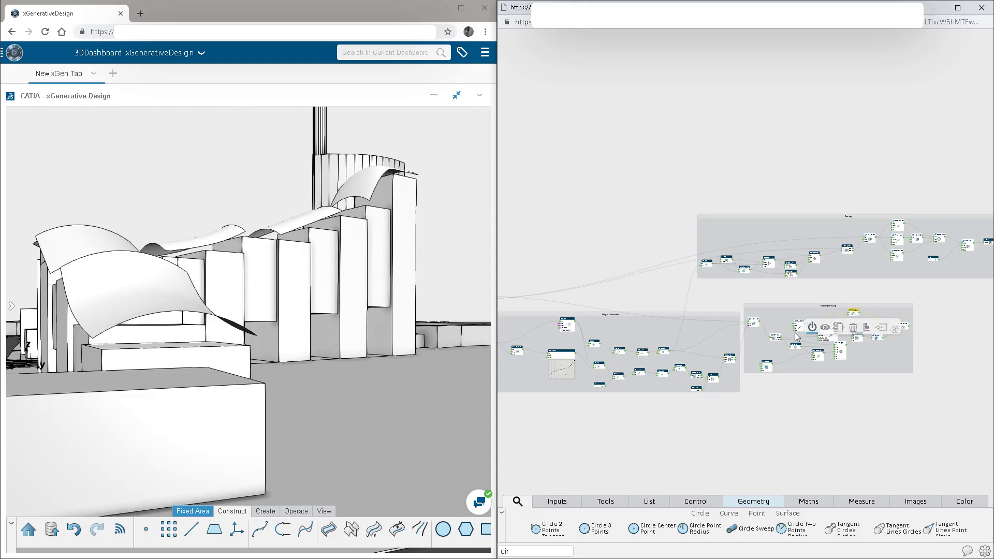
{"action": "scroll", "coordinate": [816, 406], "scroll_direction": "up", "scroll_amount": 5}
{"action": "left_click_drag", "start_coordinate": [758, 234], "coordinate": [758, 212]}
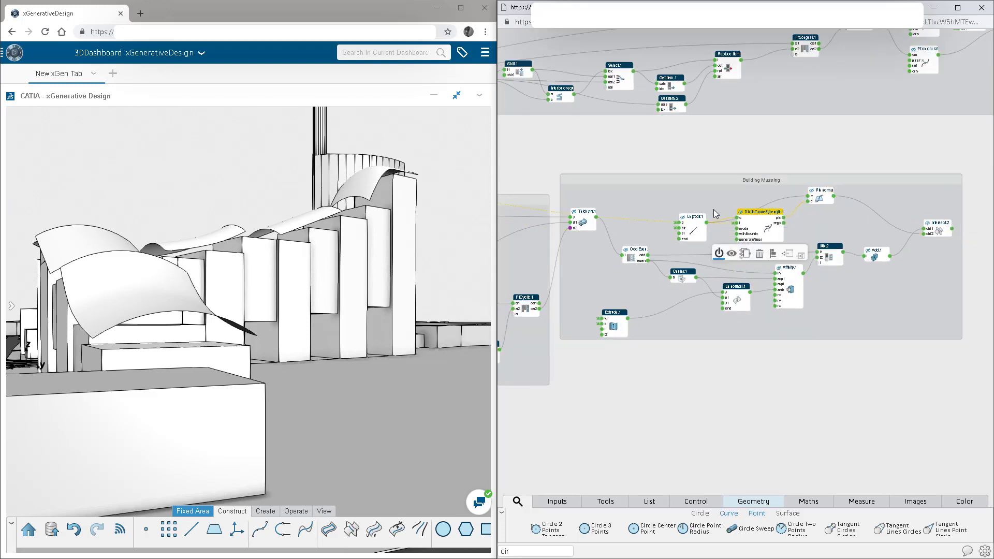
{"action": "left_click_drag", "start_coordinate": [692, 215], "coordinate": [816, 194]}
{"action": "left_click", "coordinate": [828, 414]}
{"action": "scroll", "coordinate": [852, 415], "scroll_direction": "down", "scroll_amount": 4}
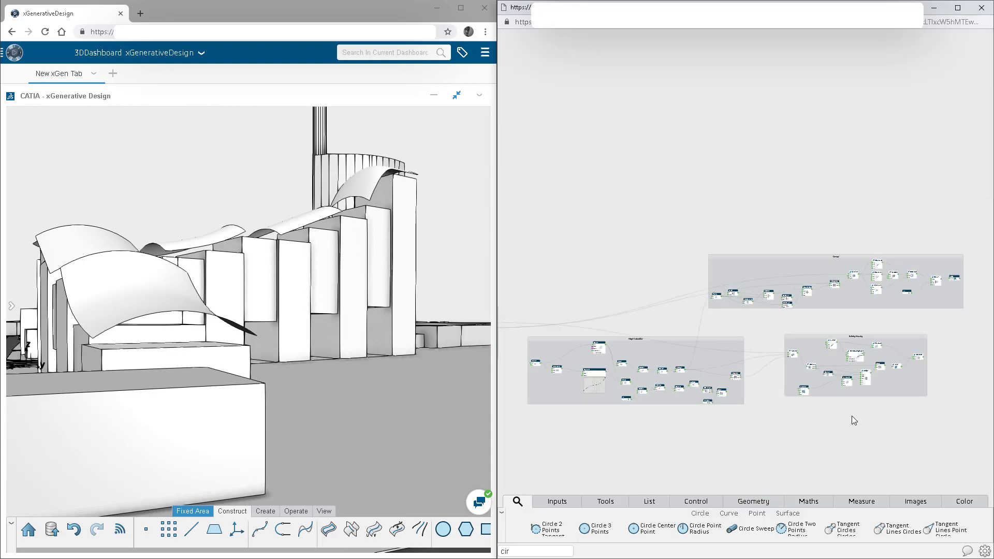
{"action": "middle_click_drag", "start_coordinate": [712, 439], "coordinate": [857, 396]}
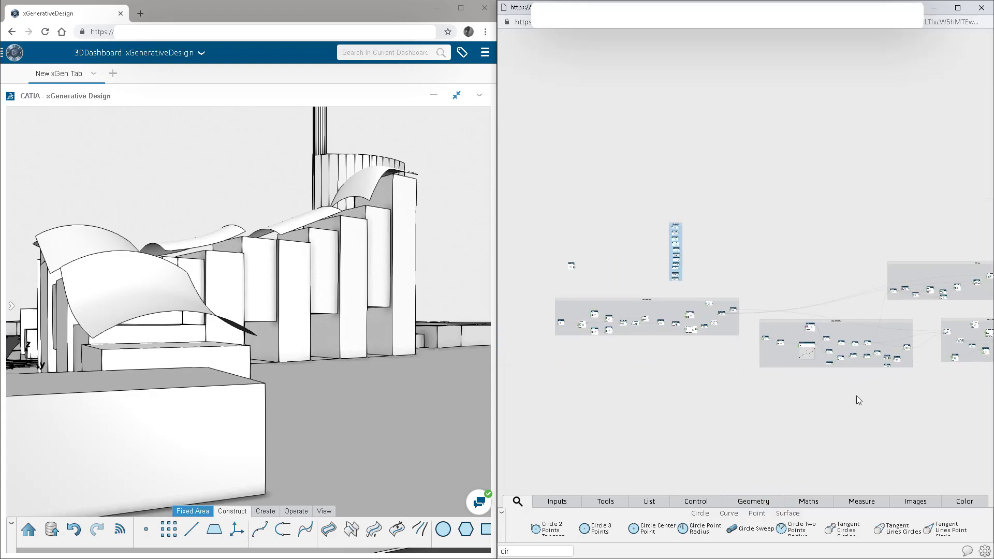
Step: Color the base geometry group green and the neighbouring group between it and Building Massing pink
{"action": "left_click", "coordinate": [662, 299]}
{"action": "left_click", "coordinate": [654, 346]}
{"action": "left_click", "coordinate": [654, 376]}
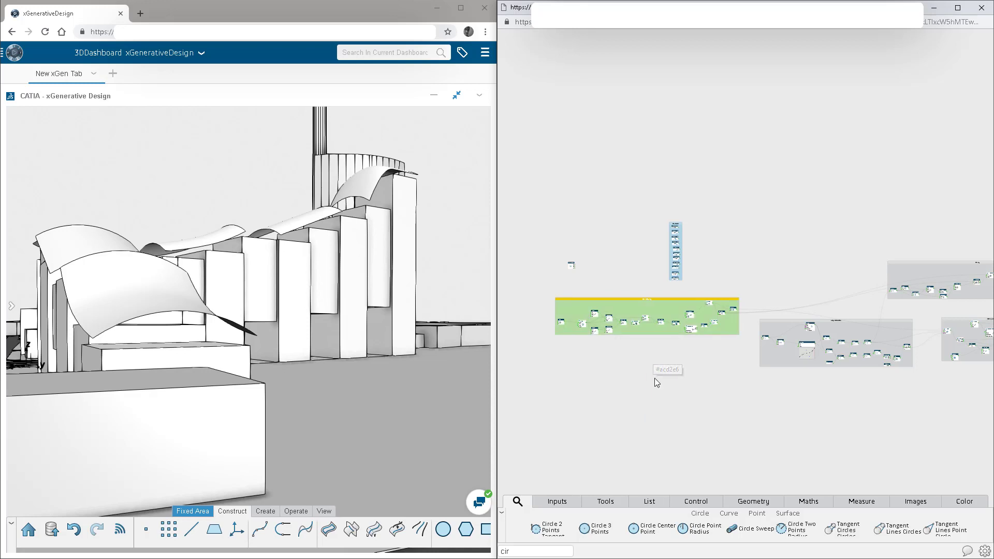
{"action": "left_click", "coordinate": [861, 324]}
{"action": "left_click", "coordinate": [844, 378]}
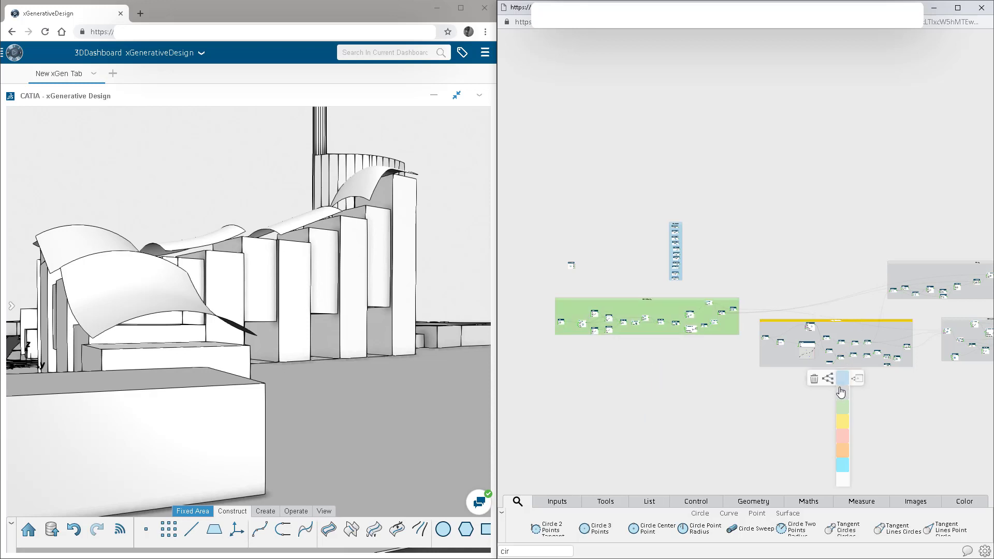
{"action": "left_click", "coordinate": [843, 438]}
Step: Color the upper group containing Loft.1 cyan and the Building Massing group light blue
{"action": "middle_click_drag", "start_coordinate": [925, 410], "coordinate": [755, 411]}
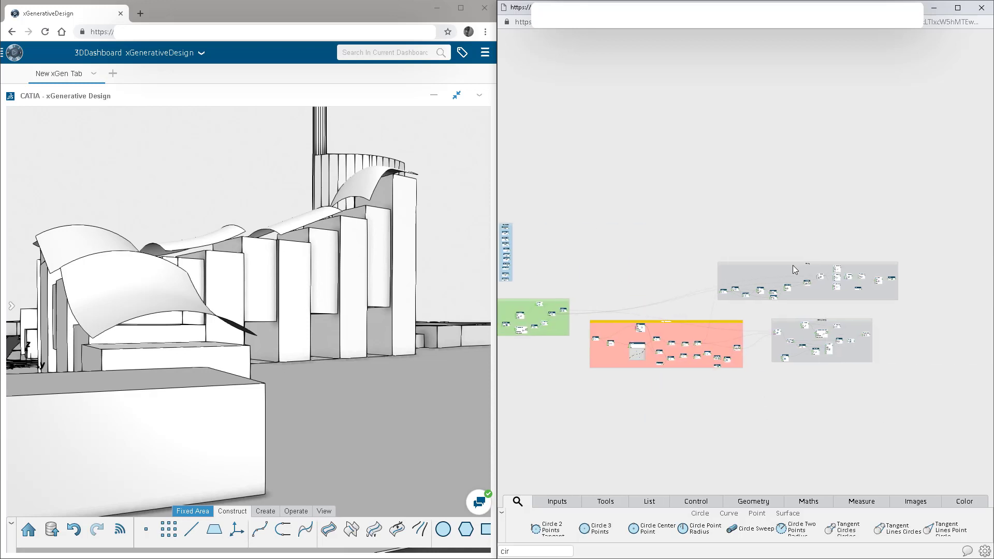
{"action": "left_click", "coordinate": [793, 264]}
{"action": "left_click", "coordinate": [813, 313]}
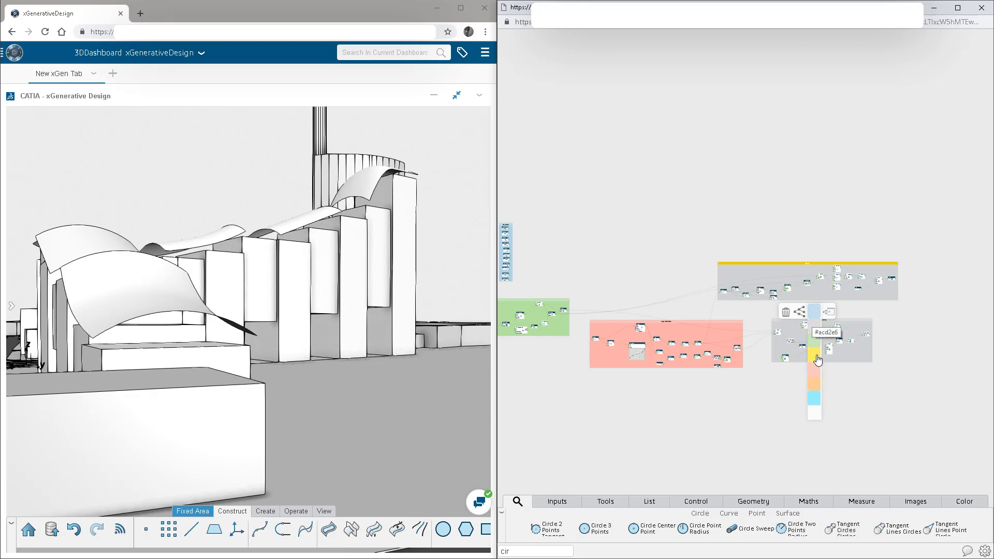
{"action": "left_click", "coordinate": [815, 401]}
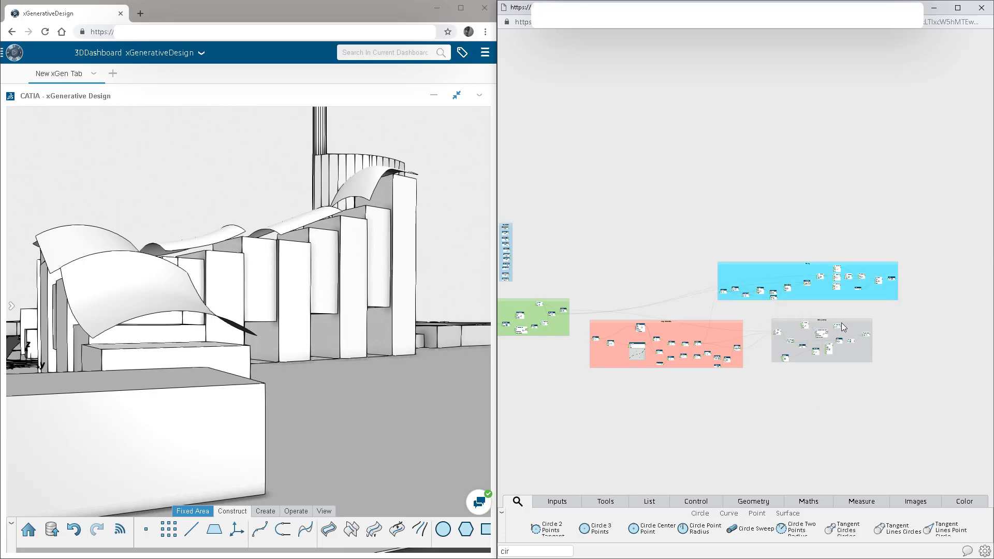
{"action": "left_click", "coordinate": [843, 321]}
{"action": "left_click", "coordinate": [828, 371]}
{"action": "left_click", "coordinate": [828, 409]}
{"action": "left_click", "coordinate": [662, 391]}
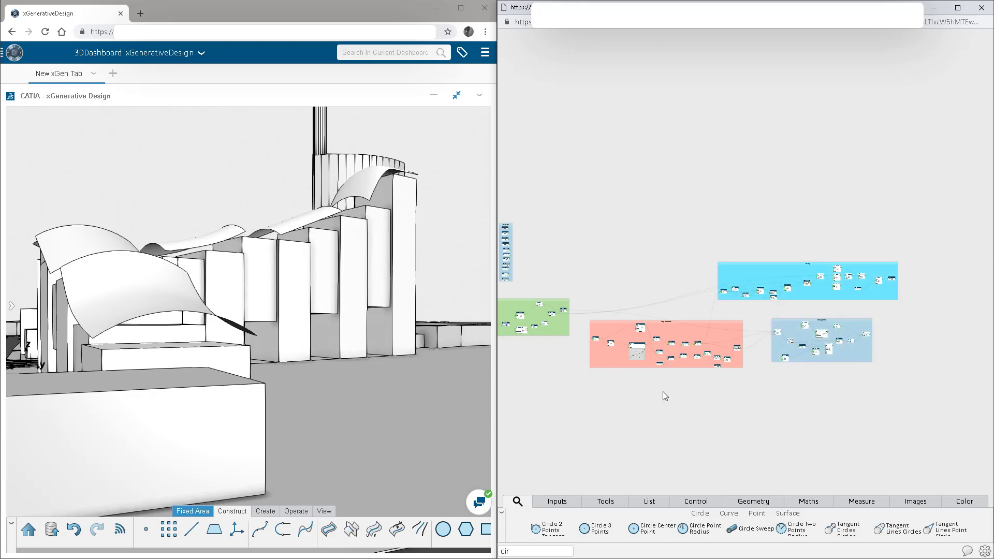
Step: Save the model
{"action": "middle_click_drag", "start_coordinate": [662, 391], "coordinate": [780, 379]}
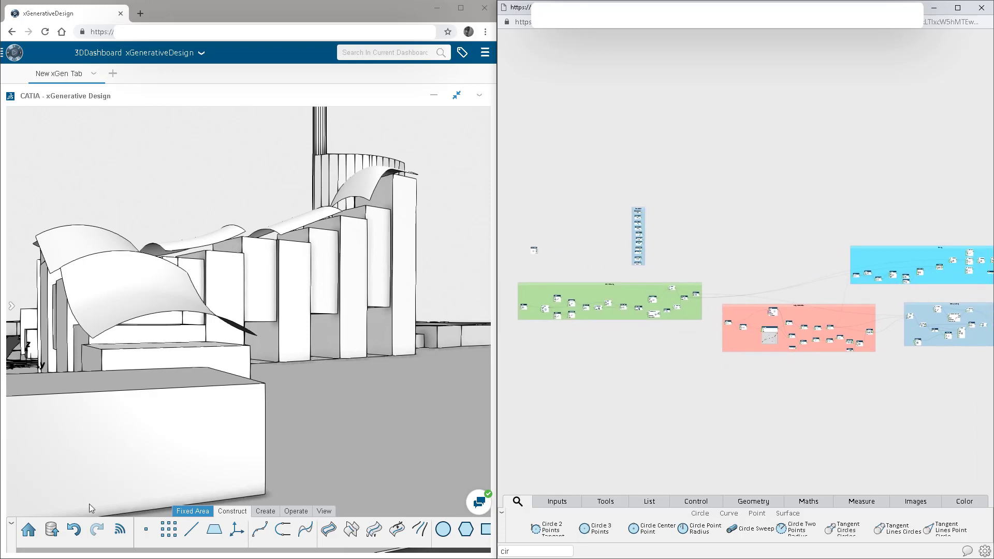
{"action": "left_click", "coordinate": [50, 532]}
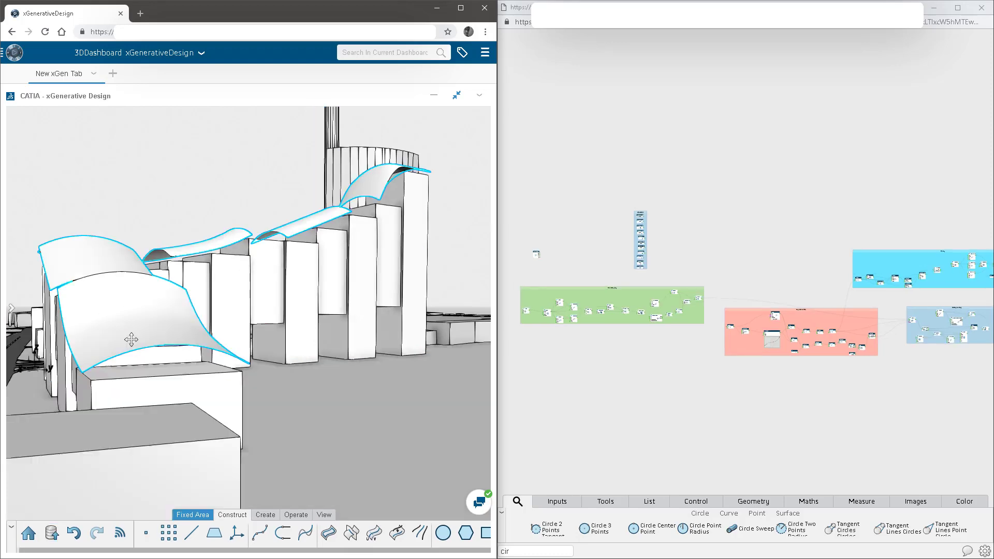
Step: Add a Publish node below Add.1 in the Building Massing group and feed it from the output of Mix.2
{"action": "middle_click_drag", "start_coordinate": [131, 340], "coordinate": [246, 339]}
{"action": "middle_click_drag", "start_coordinate": [847, 378], "coordinate": [595, 377]}
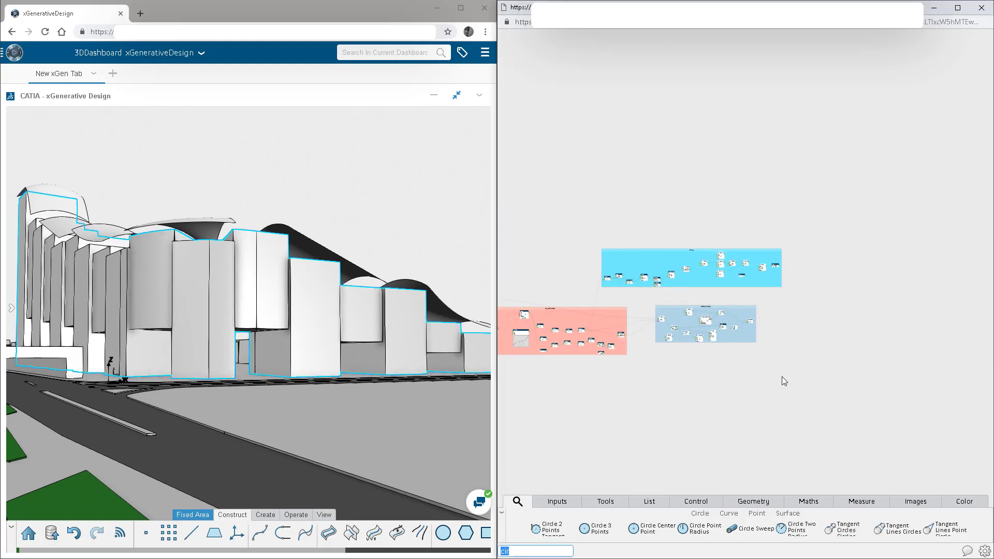
{"action": "scroll", "coordinate": [782, 381], "scroll_direction": "up", "scroll_amount": 10}
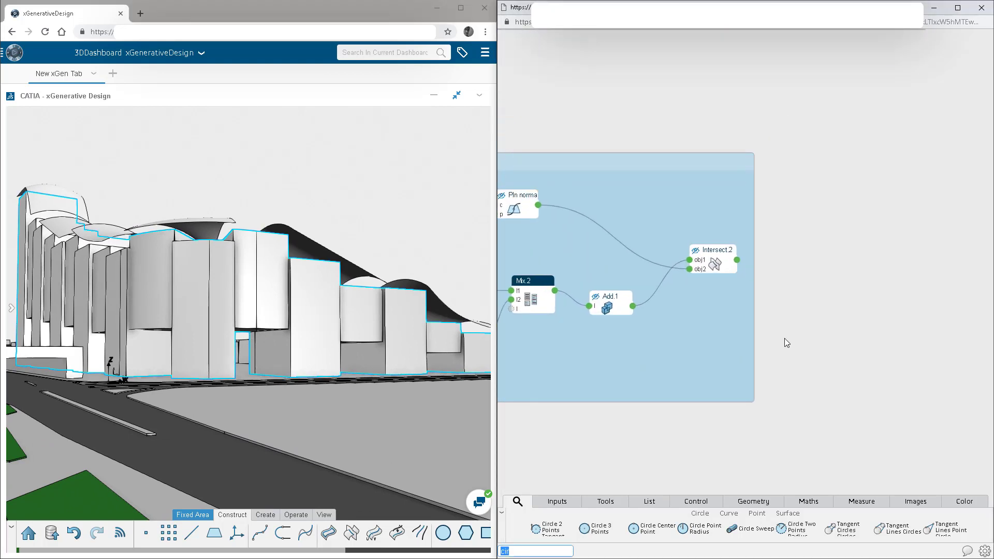
{"action": "type", "text": "pub"}
{"action": "key", "text": "Return"}
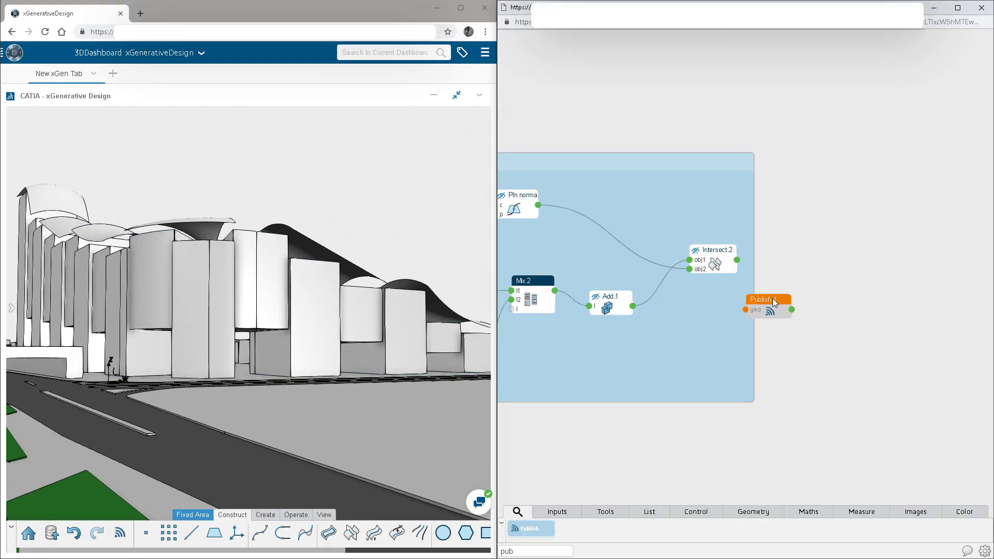
{"action": "left_click", "coordinate": [618, 338]}
{"action": "left_click_drag", "start_coordinate": [555, 291], "coordinate": [592, 348]}
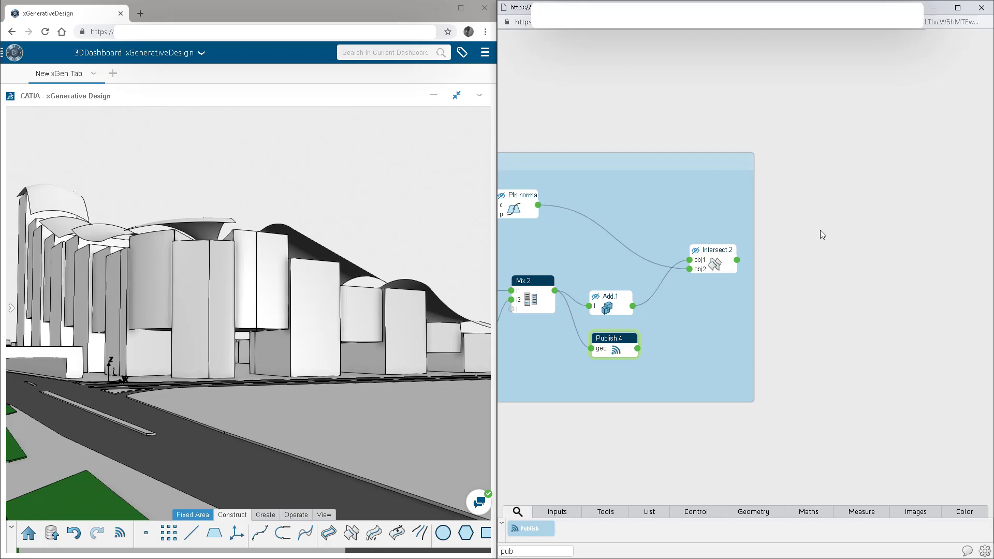
Step: Add a Publish node beside the cyan group and feed it from the output of Loft.1
{"action": "middle_click_drag", "start_coordinate": [817, 226], "coordinate": [779, 393]}
{"action": "middle_click_drag", "start_coordinate": [804, 253], "coordinate": [655, 378]}
{"action": "middle_click_drag", "start_coordinate": [828, 270], "coordinate": [801, 332]}
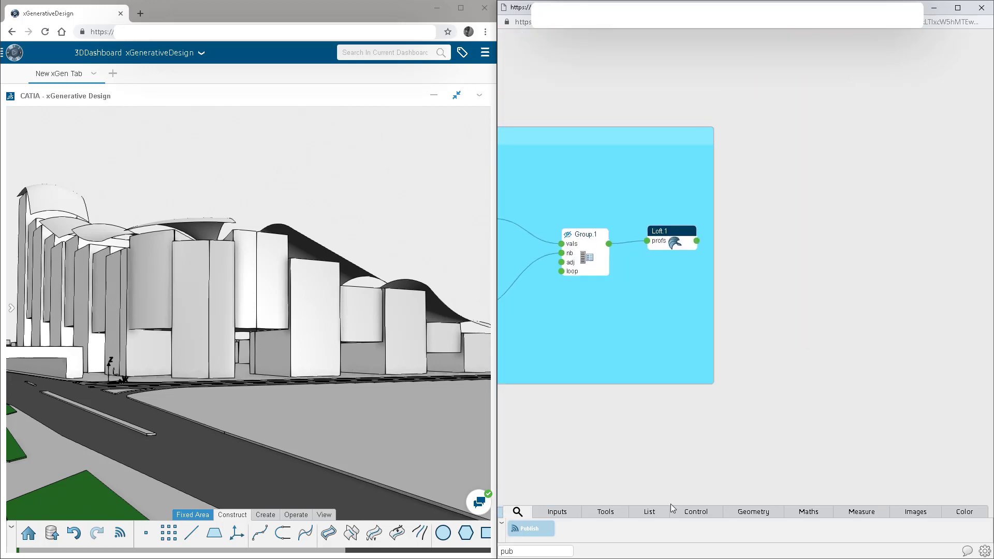
{"action": "left_click", "coordinate": [533, 530]}
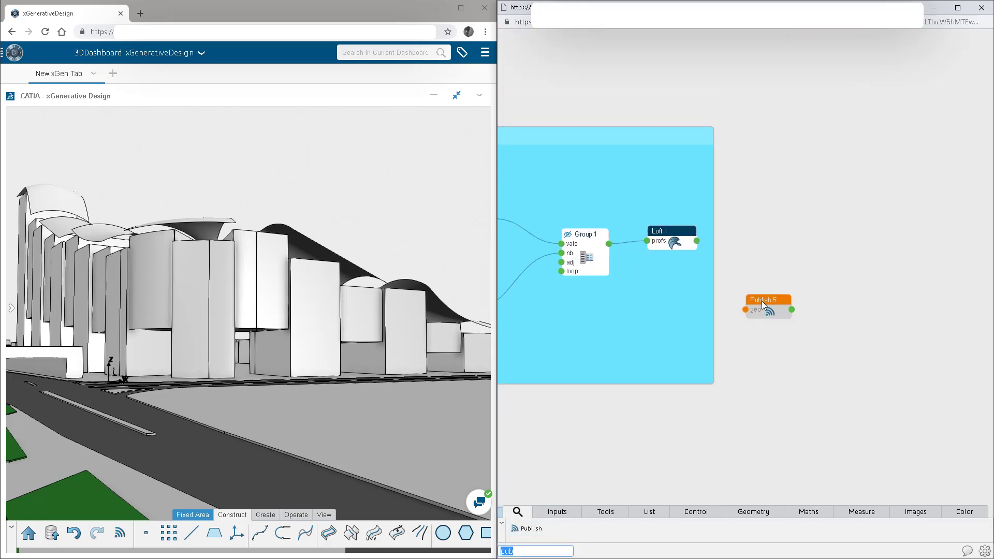
{"action": "left_click_drag", "start_coordinate": [762, 300], "coordinate": [762, 254]}
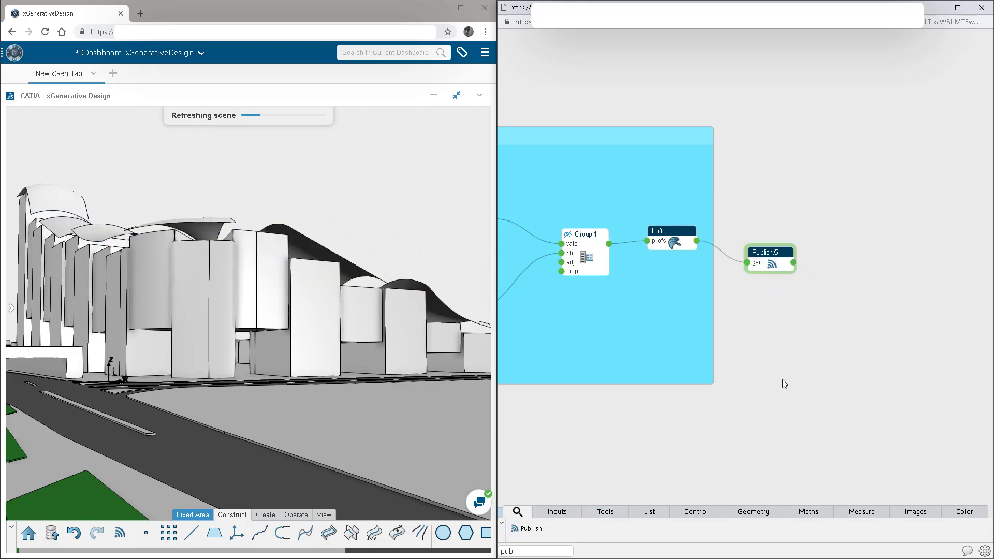
Step: Add an Assemble node fed by Loft.1 inside the cyan group, and move Publish.5 outside the group
{"action": "key", "text": "BackSpace"}
{"action": "key", "text": "BackSpace"}
{"action": "key", "text": "BackSpace"}
{"action": "type", "text": "ass"}
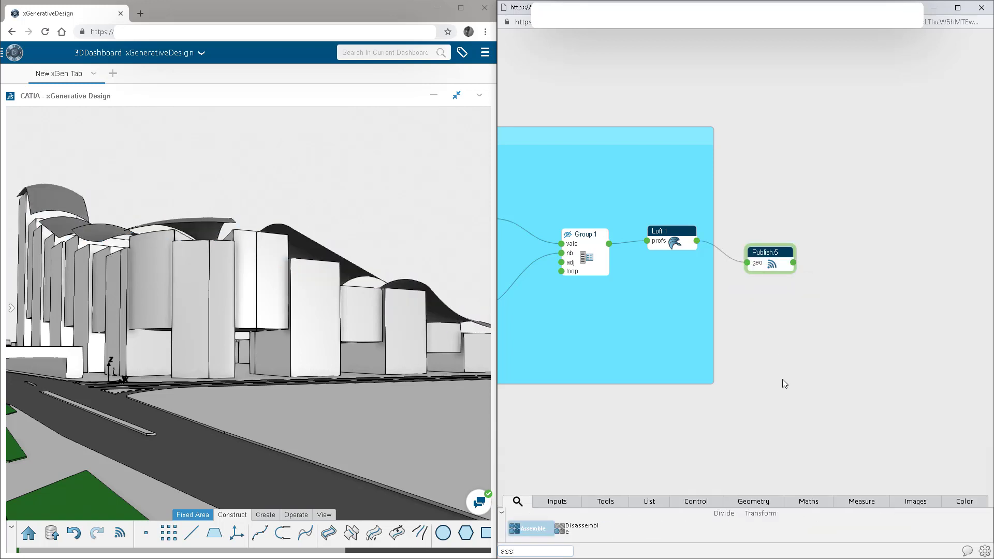
{"action": "key", "text": "Return"}
{"action": "mouse_move", "coordinate": [777, 311]}
{"action": "left_mouse_down"}
{"action": "mouse_move", "coordinate": [670, 311]}
{"action": "mouse_move", "coordinate": [780, 309]}
{"action": "left_mouse_up"}
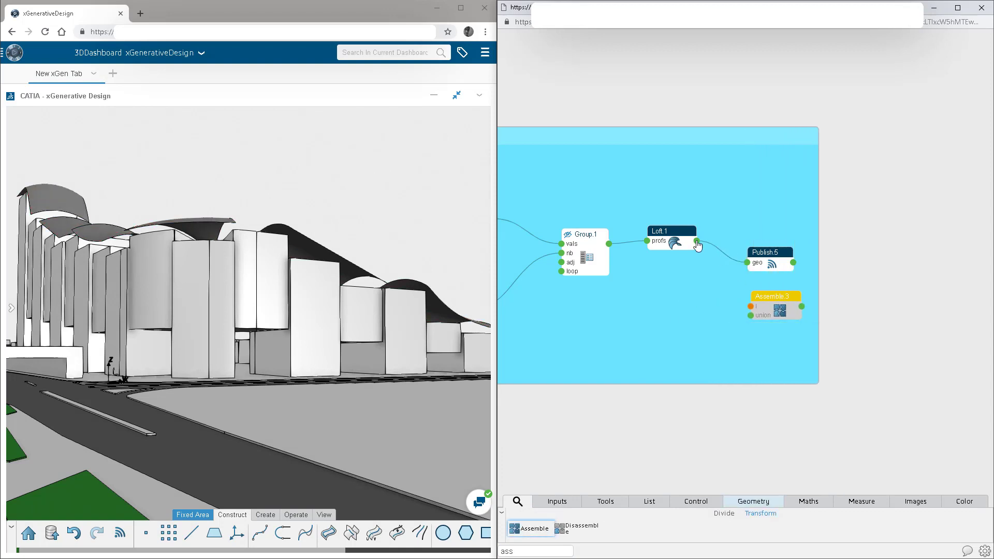
{"action": "mouse_move", "coordinate": [696, 240]}
{"action": "left_mouse_down"}
{"action": "mouse_move", "coordinate": [738, 305]}
{"action": "mouse_move", "coordinate": [750, 307]}
{"action": "left_mouse_up"}
{"action": "left_click_drag", "start_coordinate": [761, 254], "coordinate": [871, 259]}
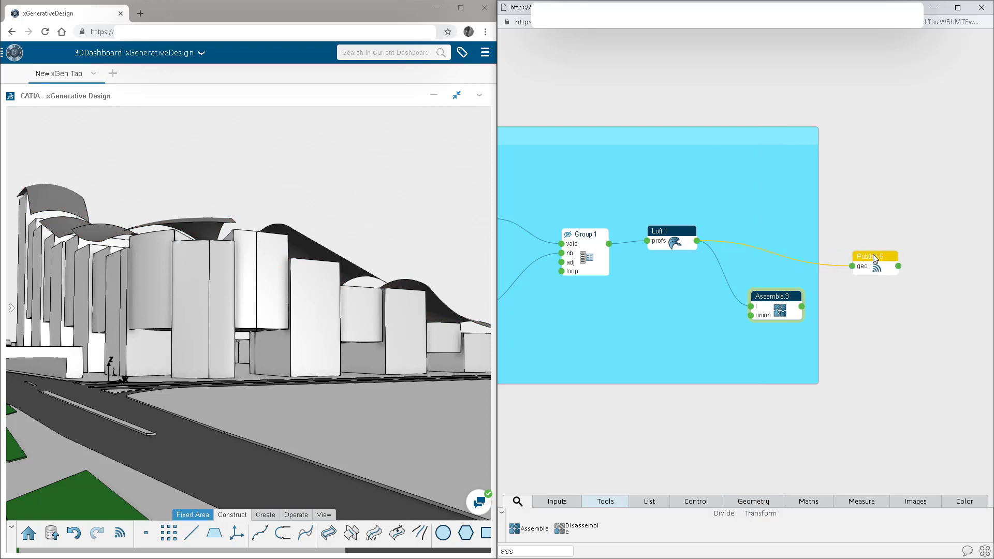
Step: Add a Publish node below Publish.5, feed it from the output of Assemble.3, and toggle the new node's visibility
{"action": "type", "text": "pub"}
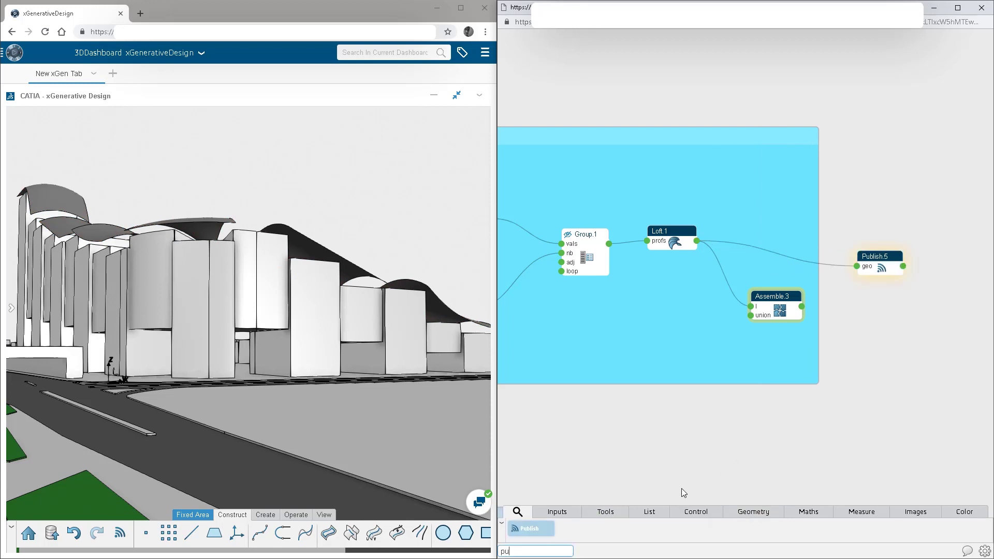
{"action": "key", "text": "Return"}
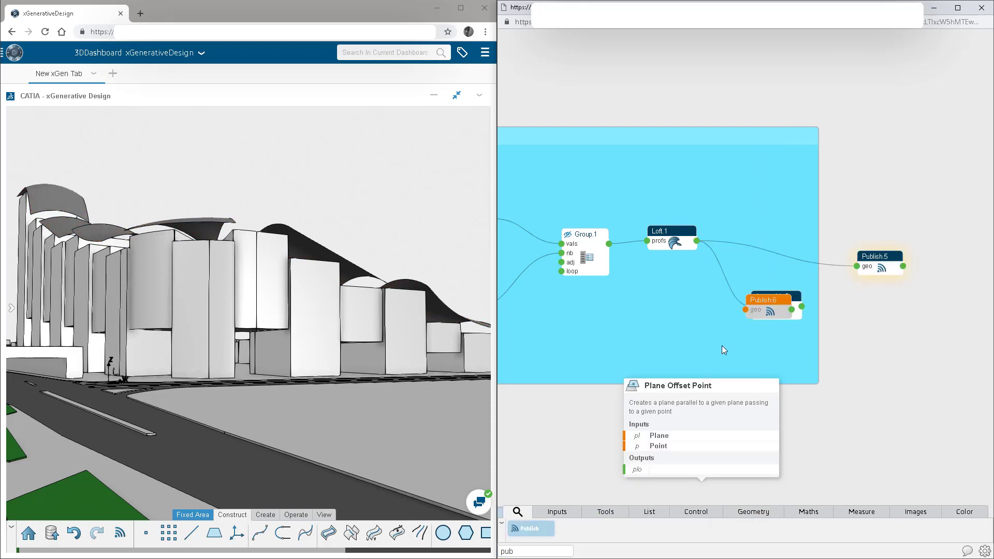
{"action": "left_click_drag", "start_coordinate": [785, 300], "coordinate": [893, 298]}
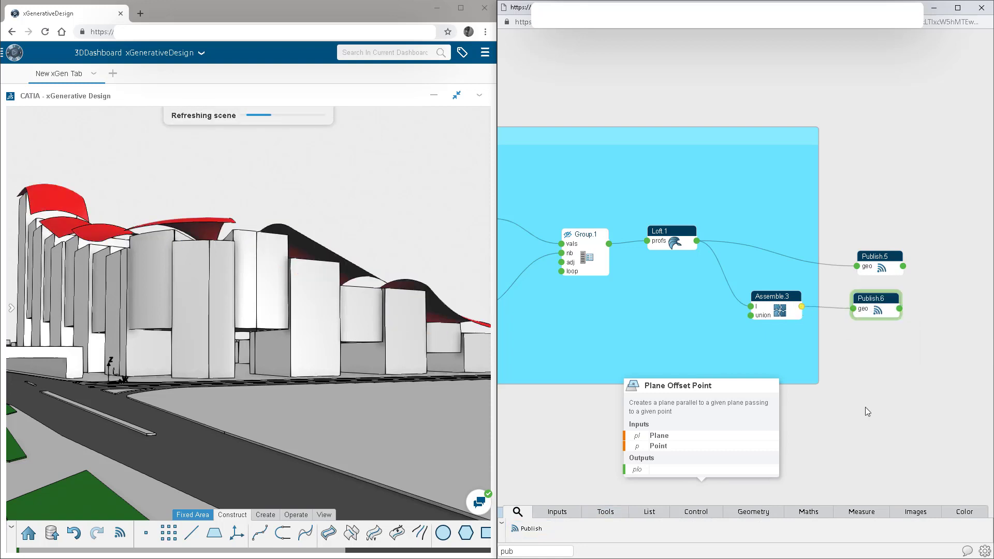
{"action": "left_click", "coordinate": [873, 305]}
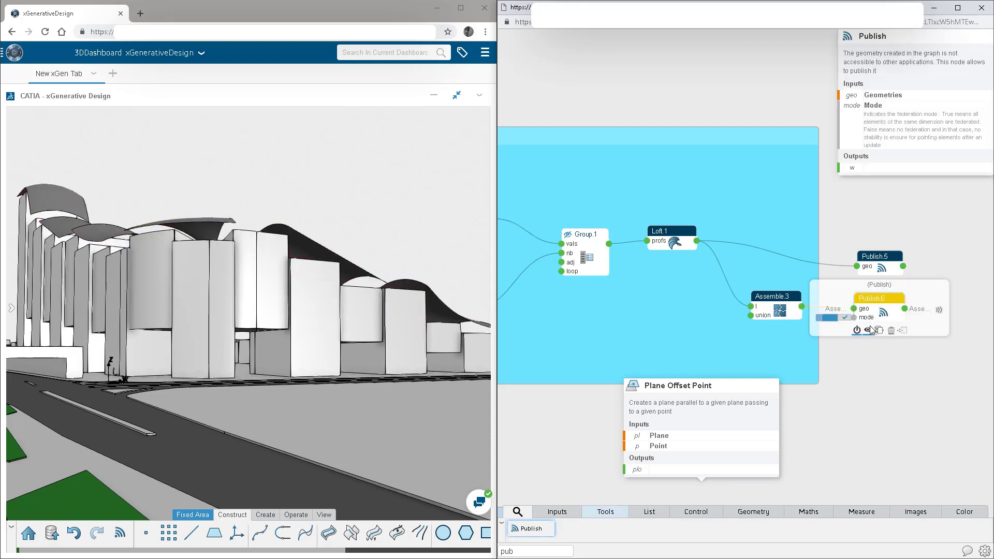
{"action": "left_click", "coordinate": [868, 330]}
{"action": "left_click", "coordinate": [869, 393]}
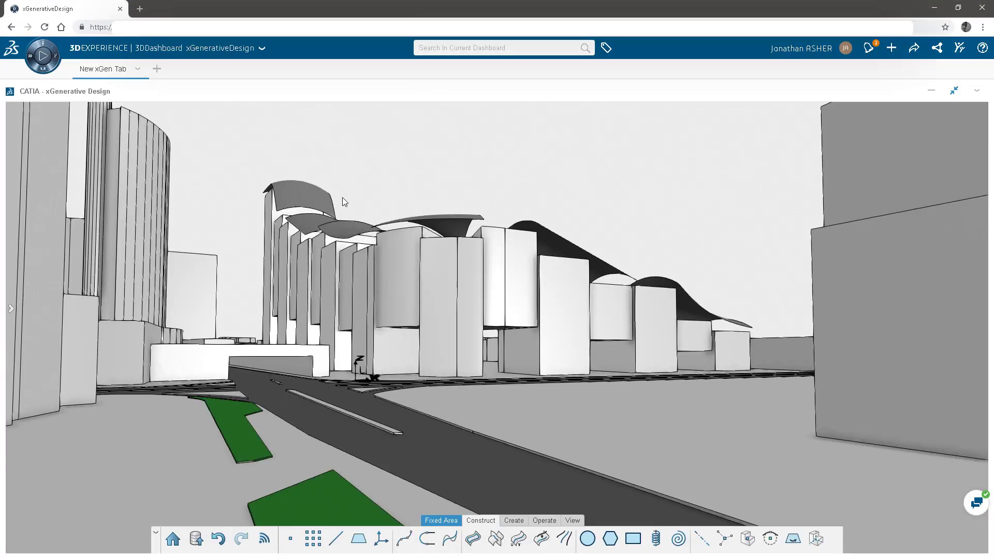
{"action": "middle_click_drag", "start_coordinate": [330, 205], "coordinate": [330, 236]}
{"action": "mouse_move", "coordinate": [531, 196]}
{"action": "middle_mouse_down"}
{"action": "mouse_move", "coordinate": [508, 202]}
{"action": "mouse_move", "coordinate": [520, 203]}
{"action": "middle_mouse_up"}
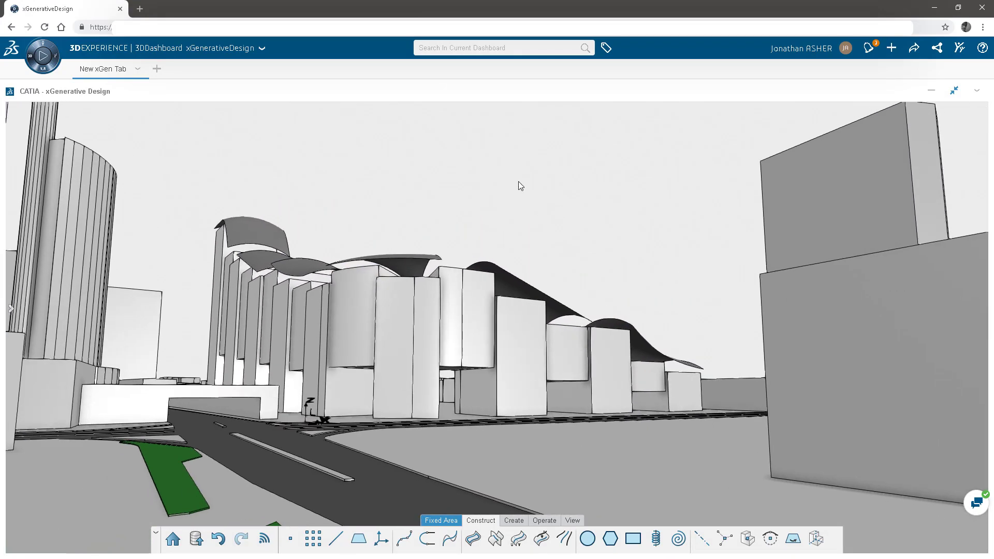
{"action": "middle_click_drag", "start_coordinate": [517, 185], "coordinate": [472, 245]}
{"action": "middle_click_drag", "start_coordinate": [659, 379], "coordinate": [374, 352]}
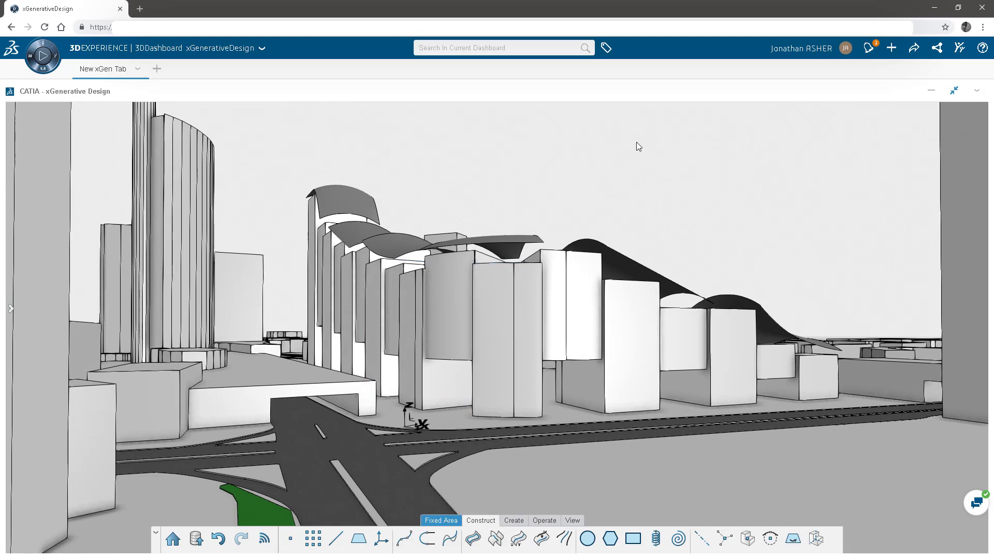